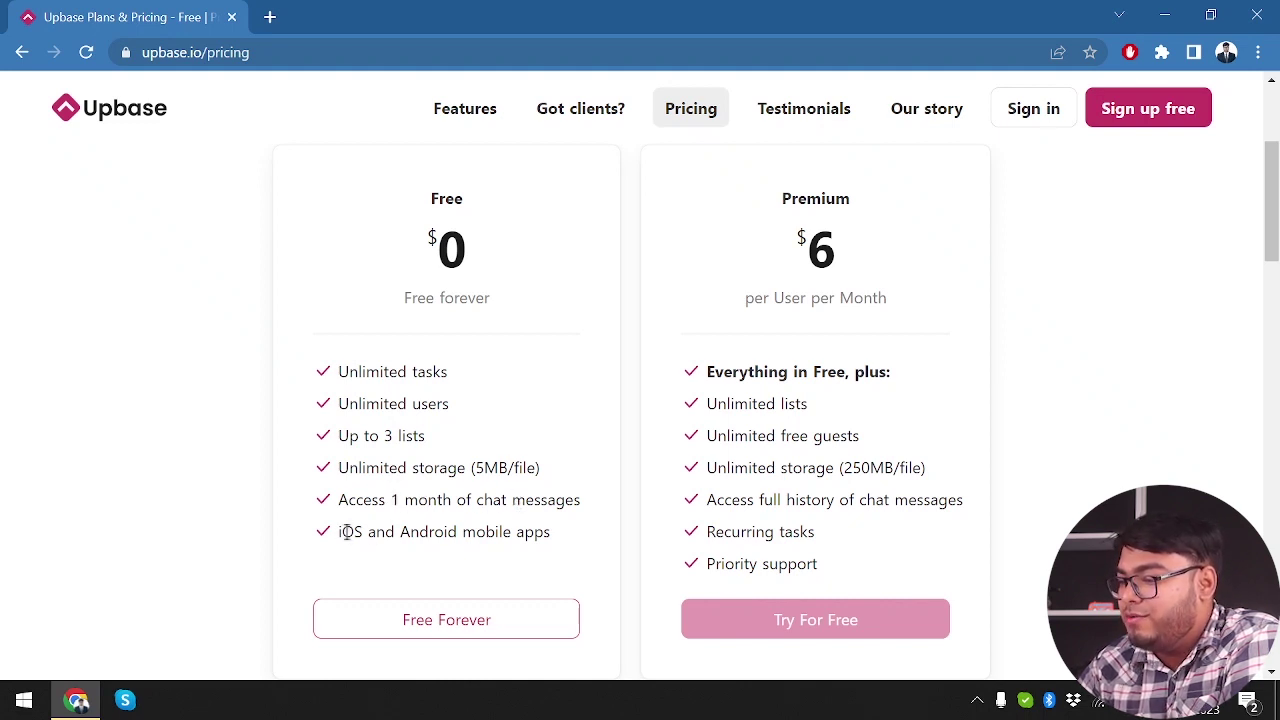
# Compare the Premium plan's price under monthly and annual billing, leaving the pricing set to monthly
pyautogui.moveTo(349, 531); pyautogui.dragTo(543, 509)
pyautogui.click(543, 509)
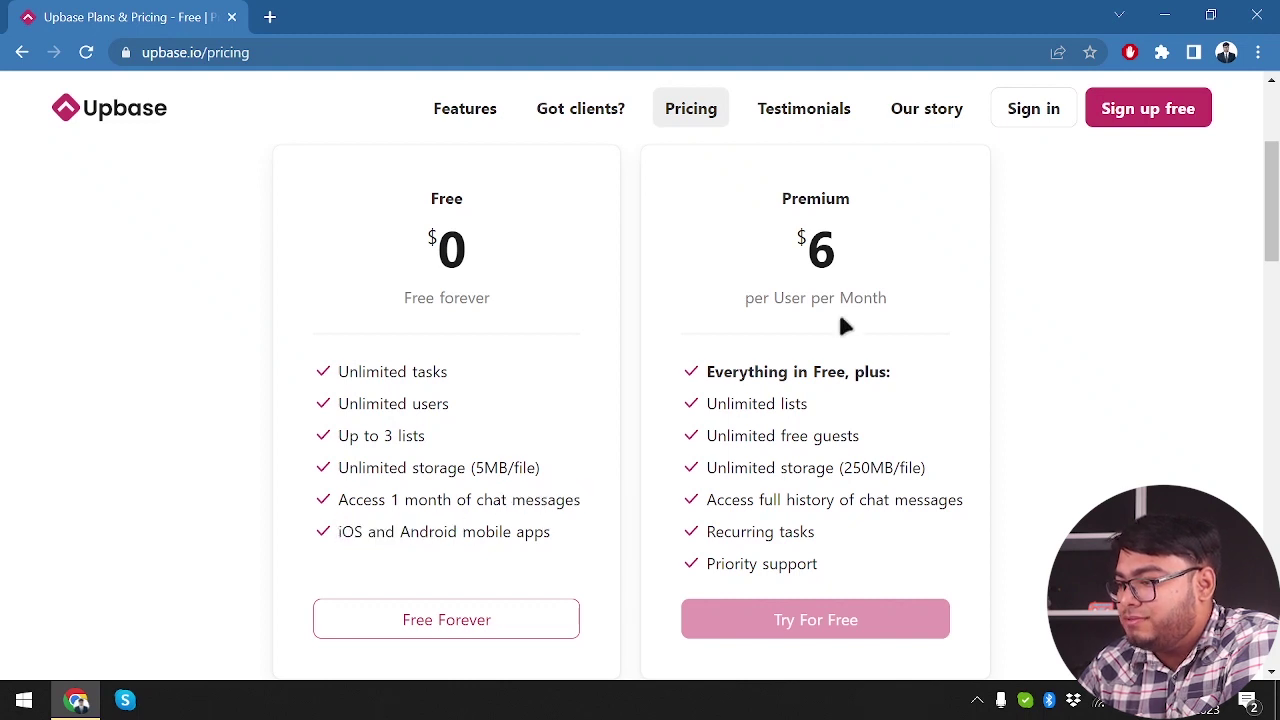
pyautogui.scroll(1, 800, 270)
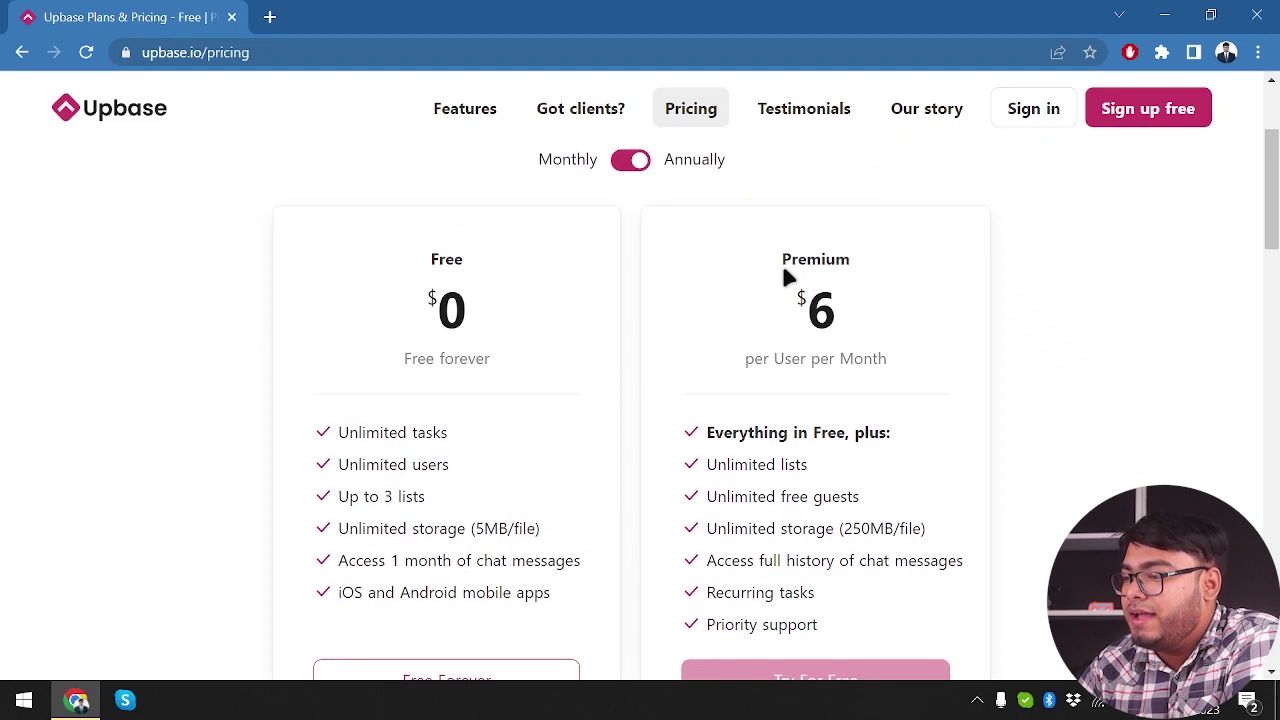
pyautogui.scroll(1, 720, 250)
pyautogui.click(631, 236)
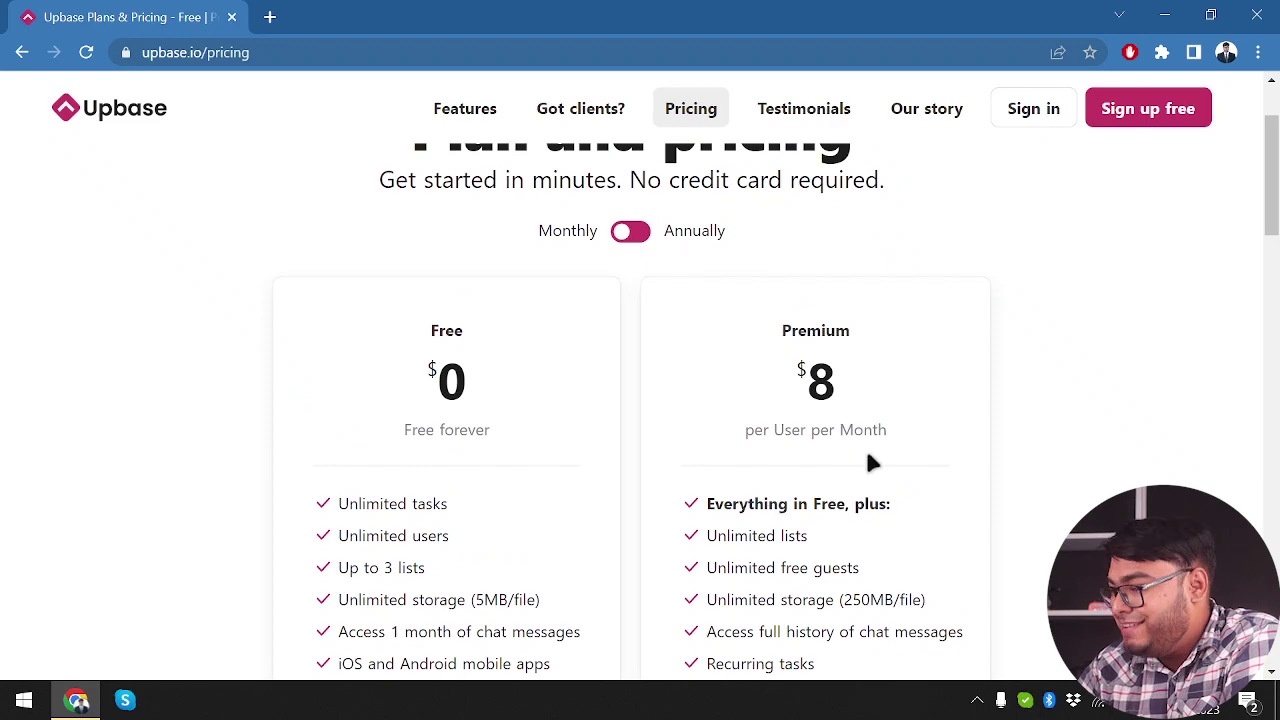
pyautogui.scroll(-2, 868, 462)
pyautogui.scroll(3, 780, 394)
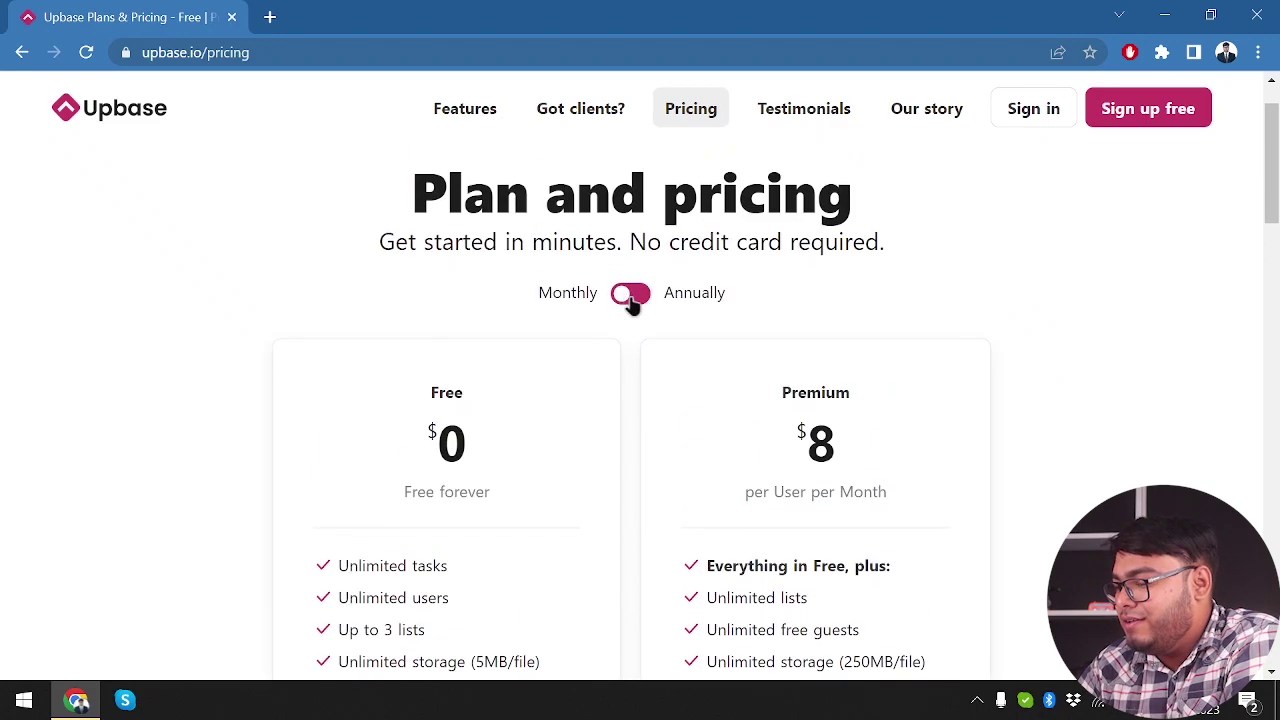
pyautogui.click(631, 299)
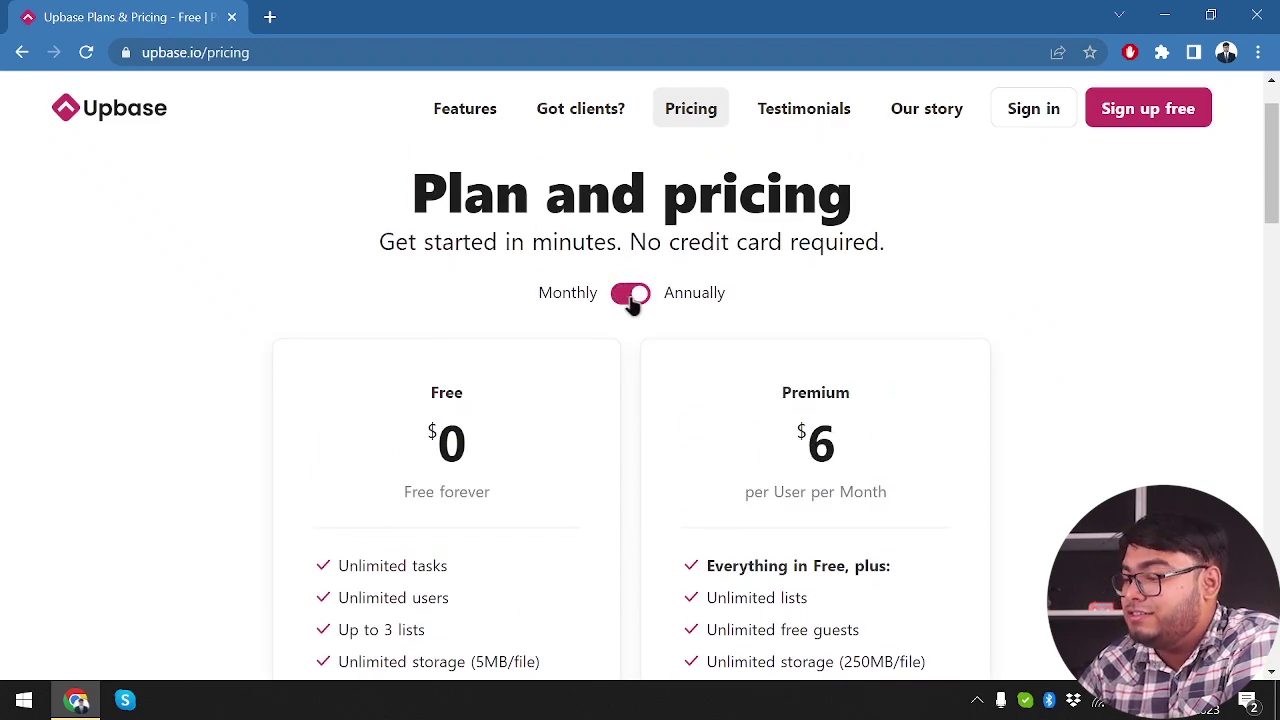
pyautogui.scroll(-1, 729, 432)
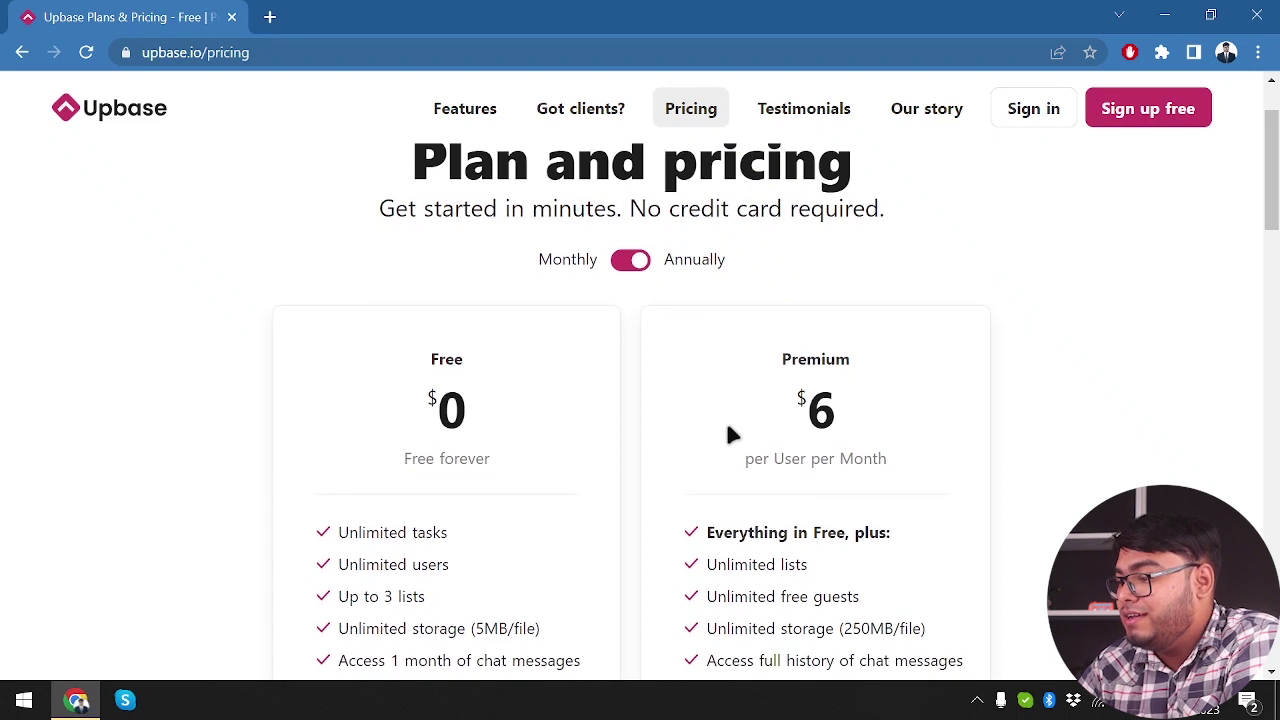
pyautogui.click(638, 258)
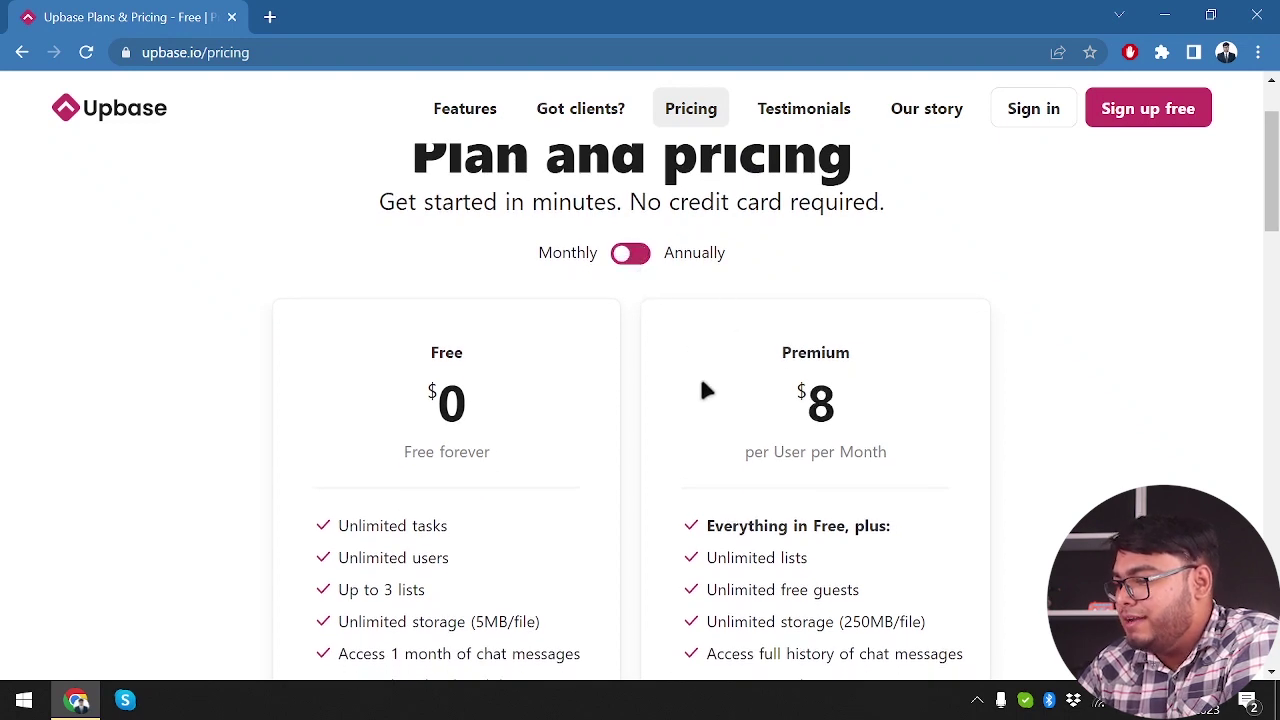
# Review the Premium plan's feature list against the Free plan, starting from "Everything in Free, plus"
pyautogui.scroll(-1, 704, 390)
pyautogui.scroll(-1, 788, 425)
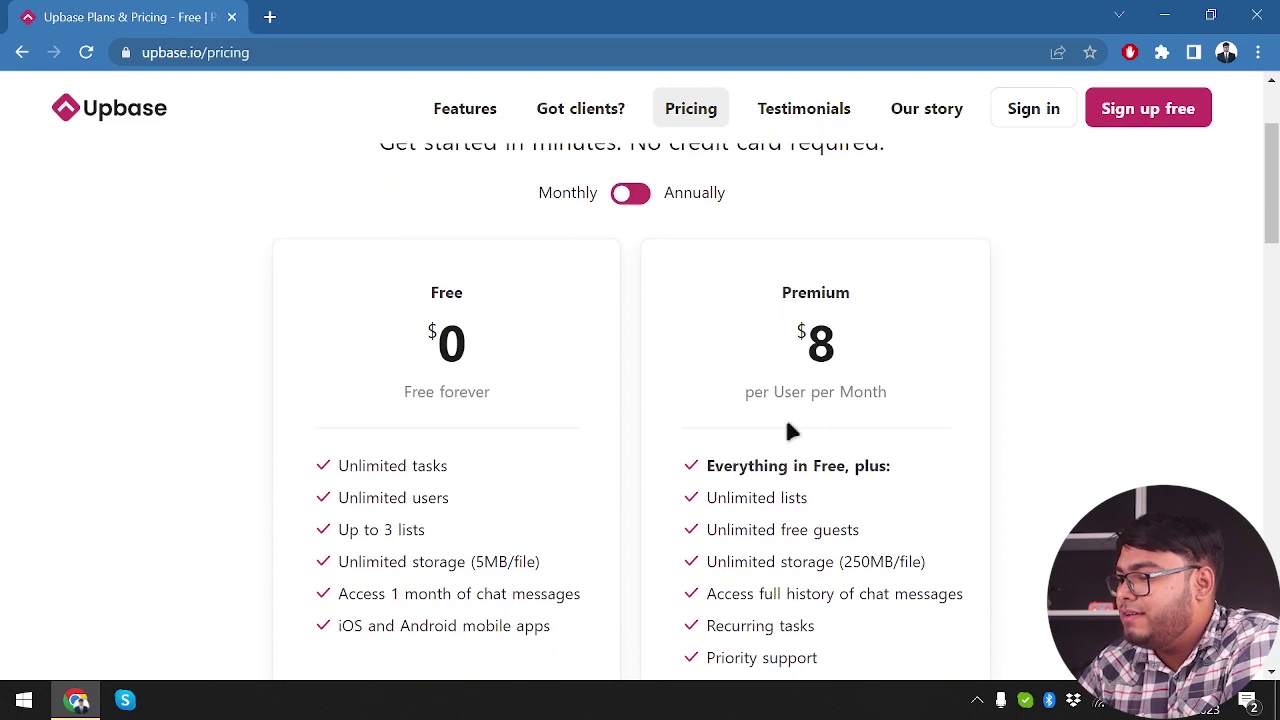
pyautogui.scroll(-2, 786, 425)
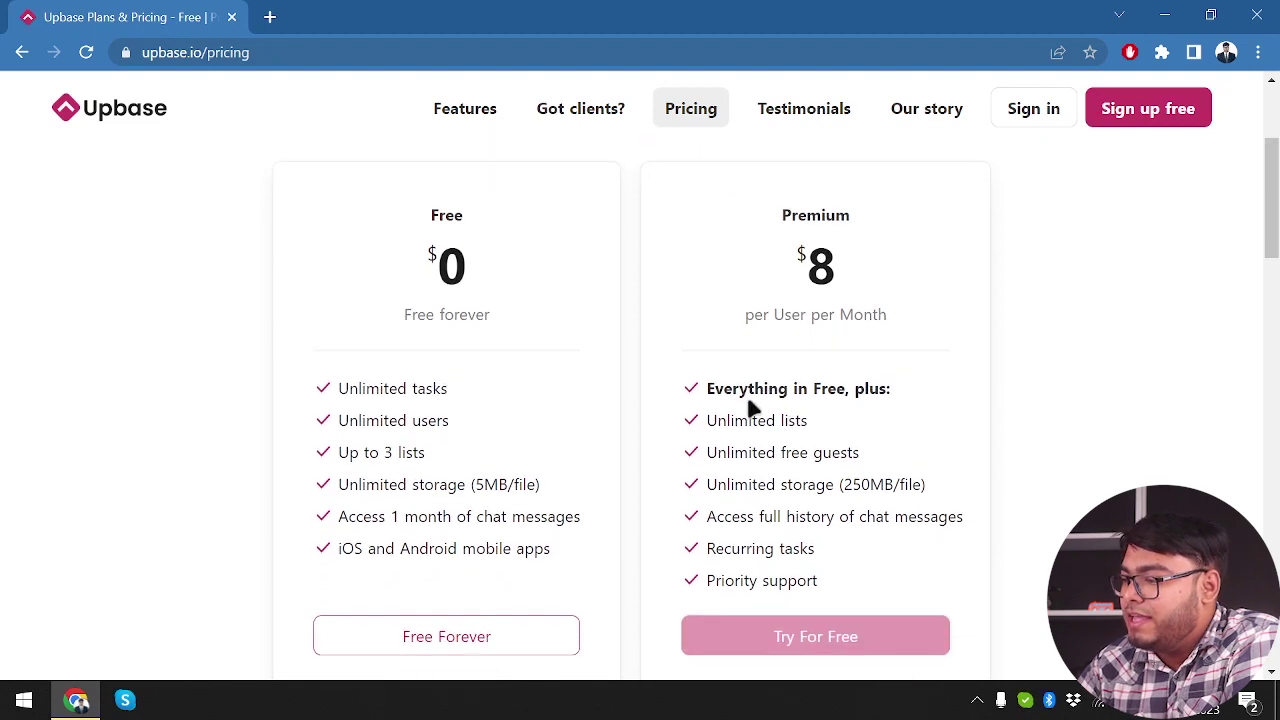
pyautogui.moveTo(708, 388); pyautogui.dragTo(826, 388)
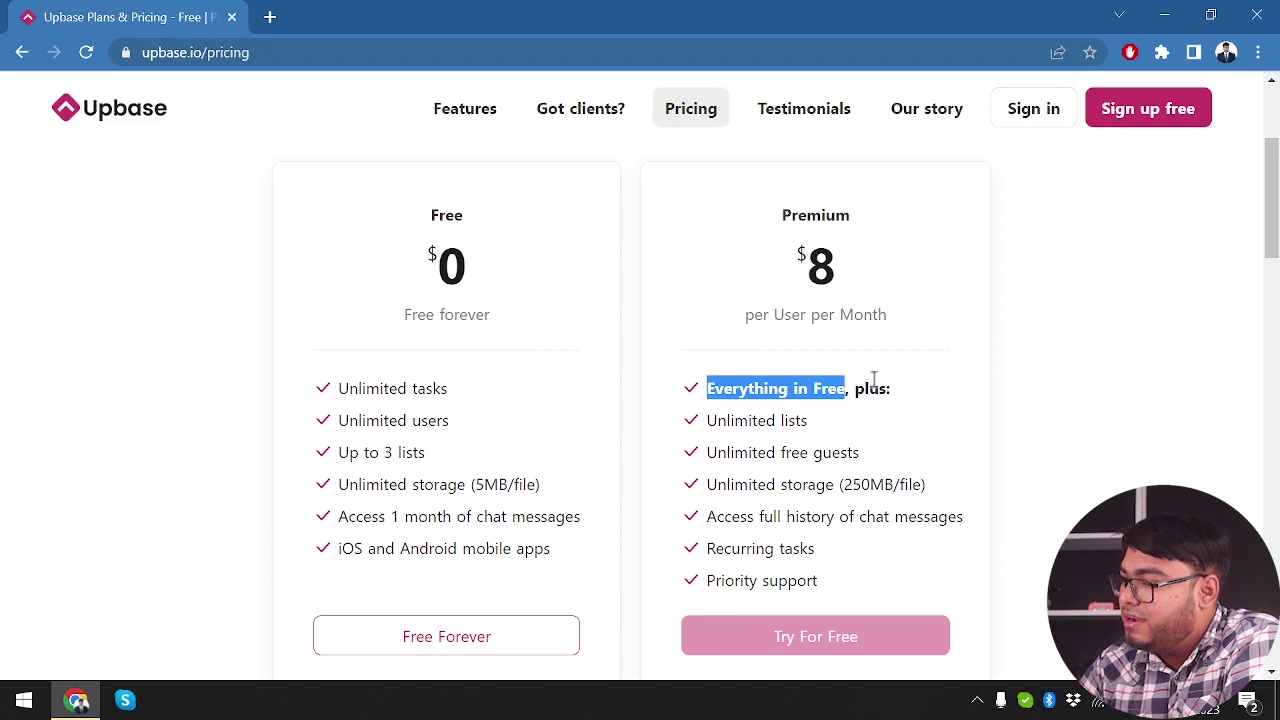
pyautogui.click(776, 410)
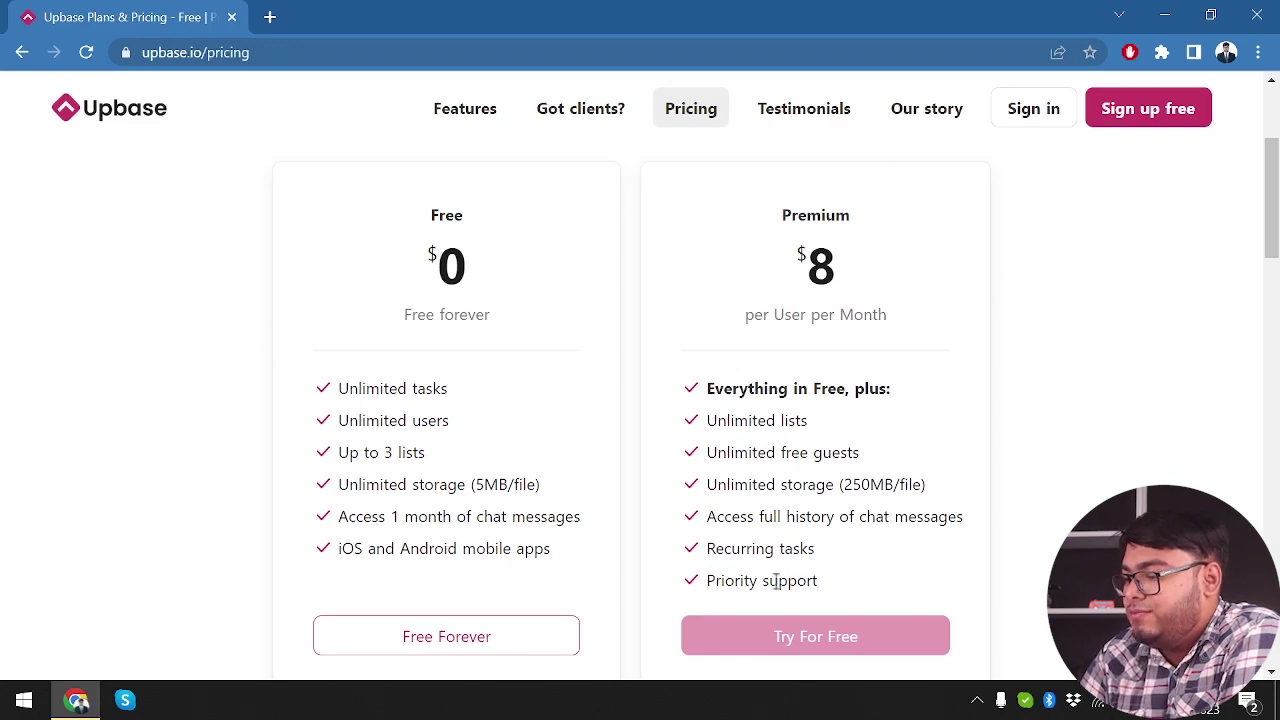
pyautogui.scroll(2, 763, 500)
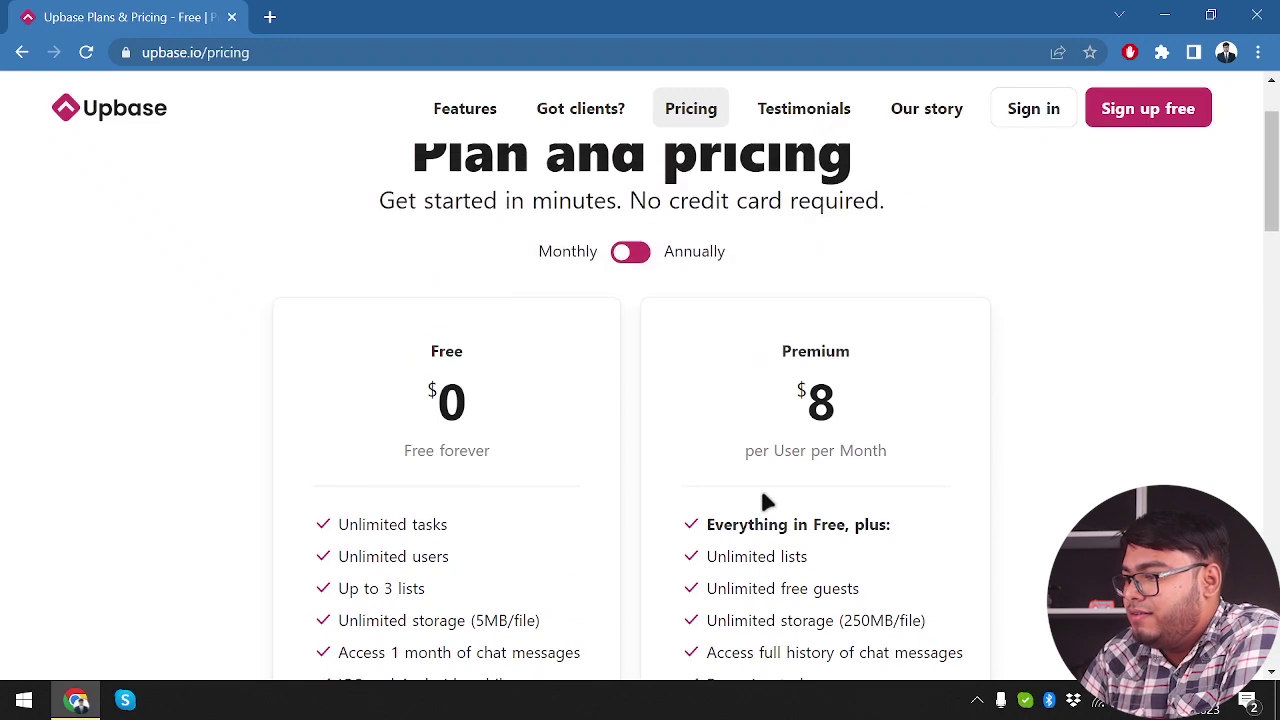
# Open the AppSumo lifetime access deal from the special limited time offer below the pricing plans
pyautogui.scroll(-5, 763, 500)
pyautogui.scroll(-3, 760, 500)
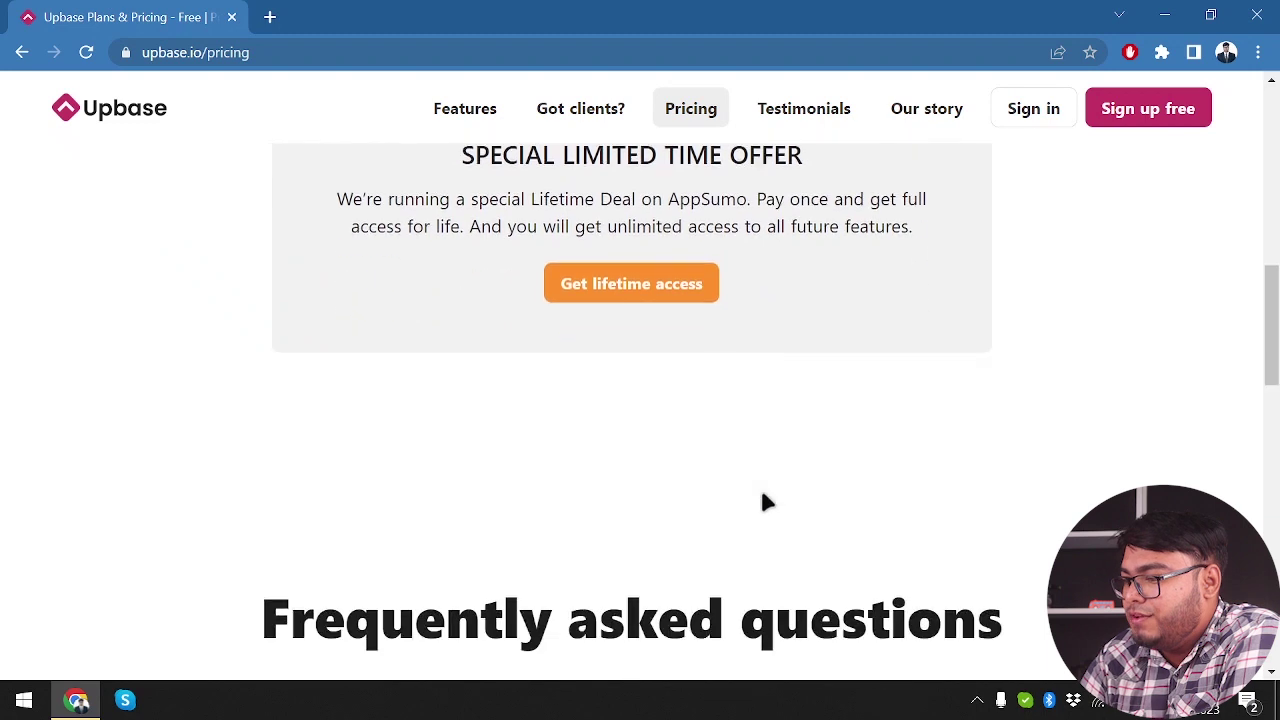
pyautogui.scroll(1, 648, 345)
pyautogui.click(650, 347)
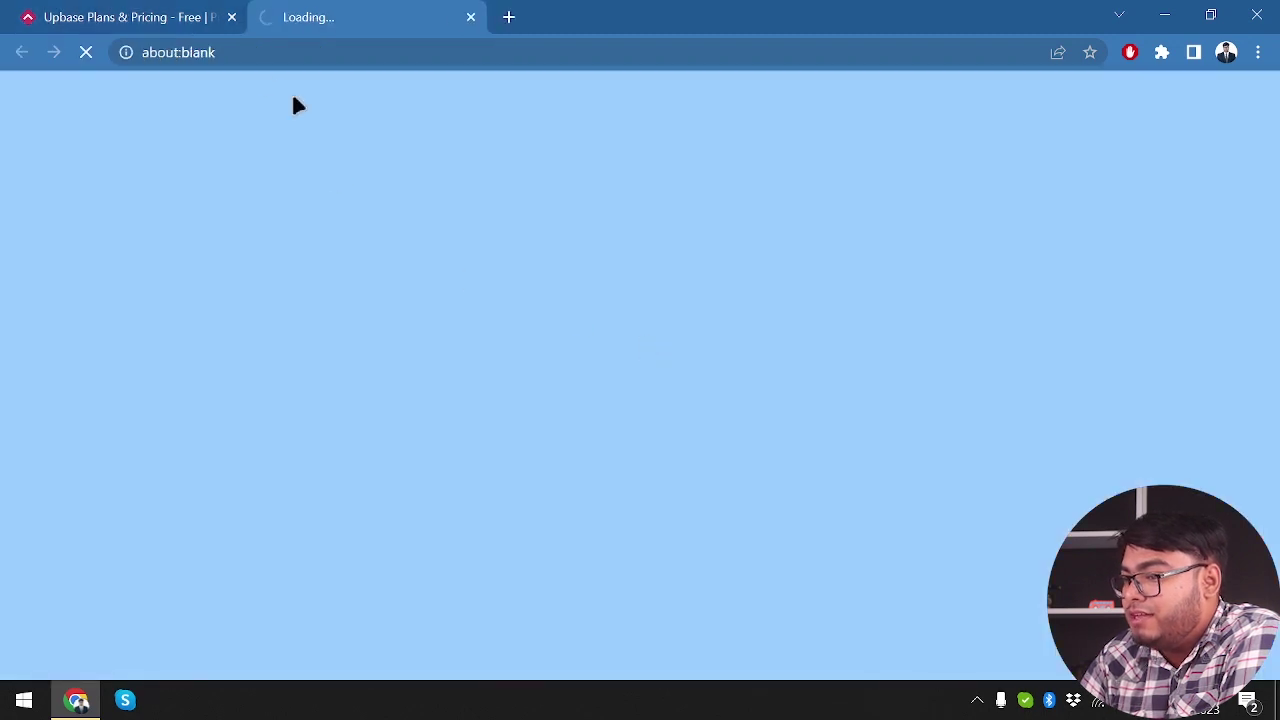
pyautogui.click(172, 18)
pyautogui.scroll(2, 443, 243)
pyautogui.click(398, 10)
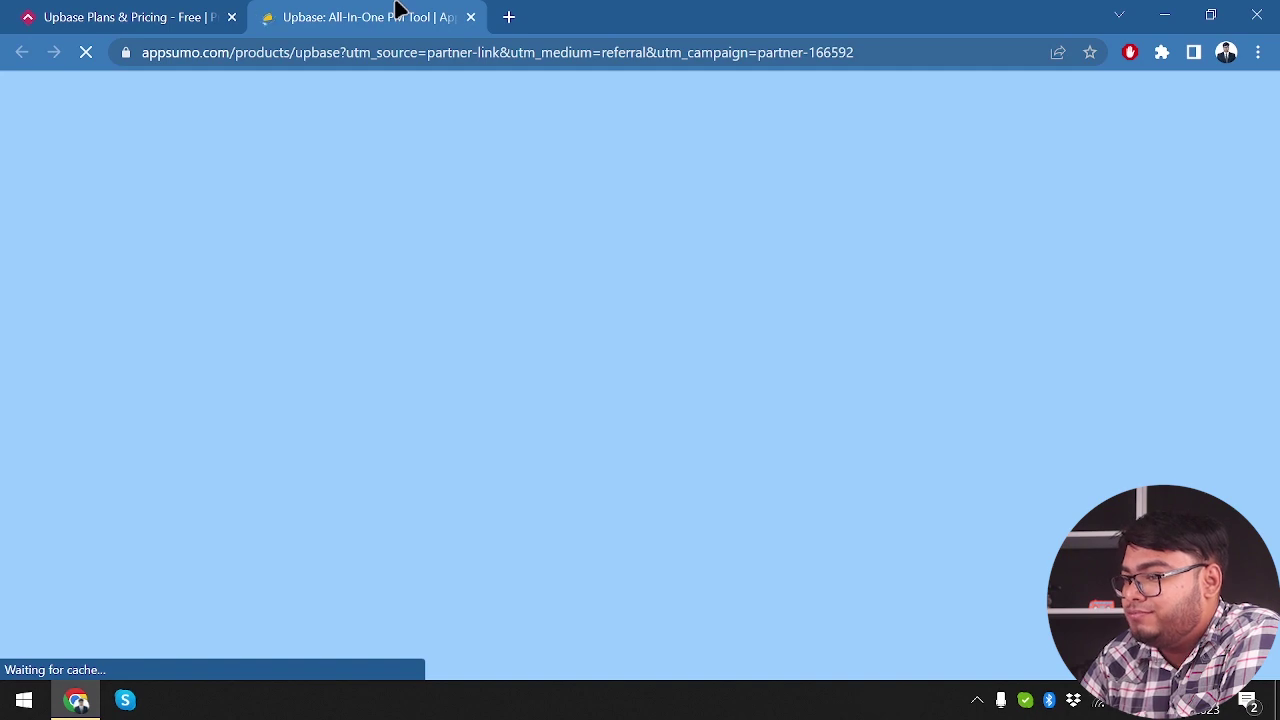
# Examine the AppSumo deal's price, the Upbase introduction and the At-a-glance summary
pyautogui.scroll(-1, 736, 430)
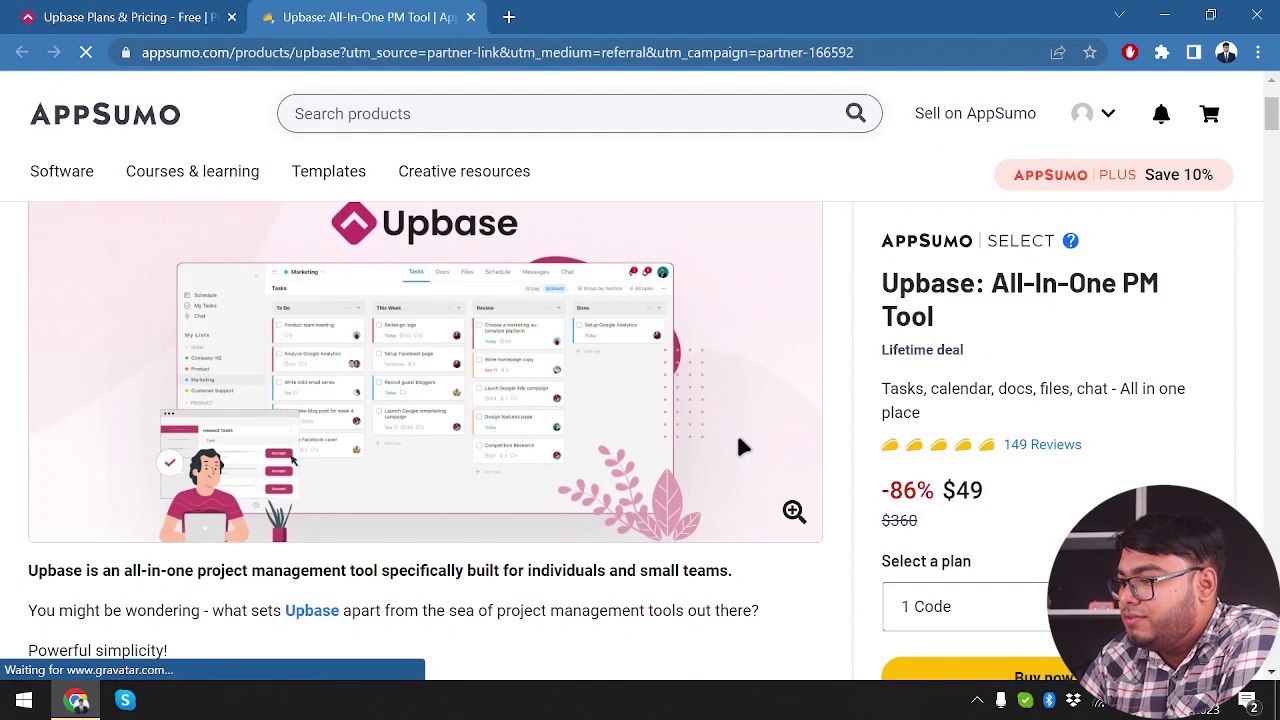
pyautogui.scroll(-3, 827, 433)
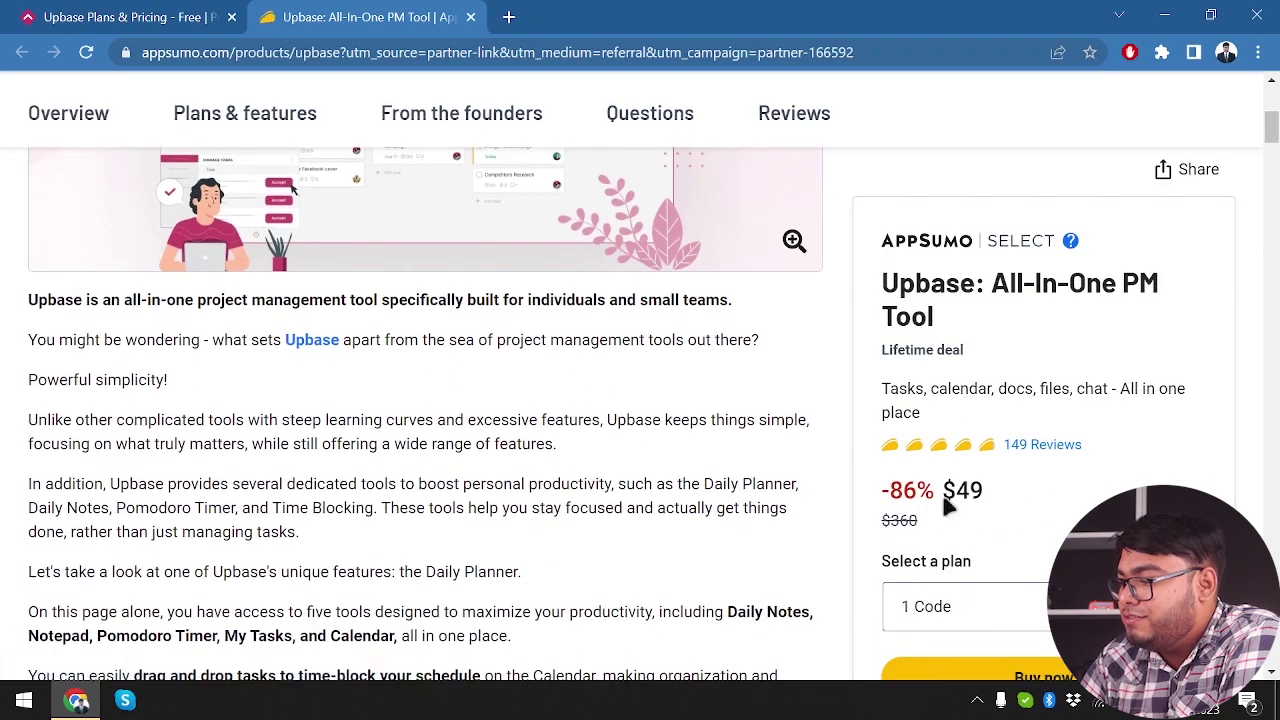
pyautogui.scroll(3, 543, 403)
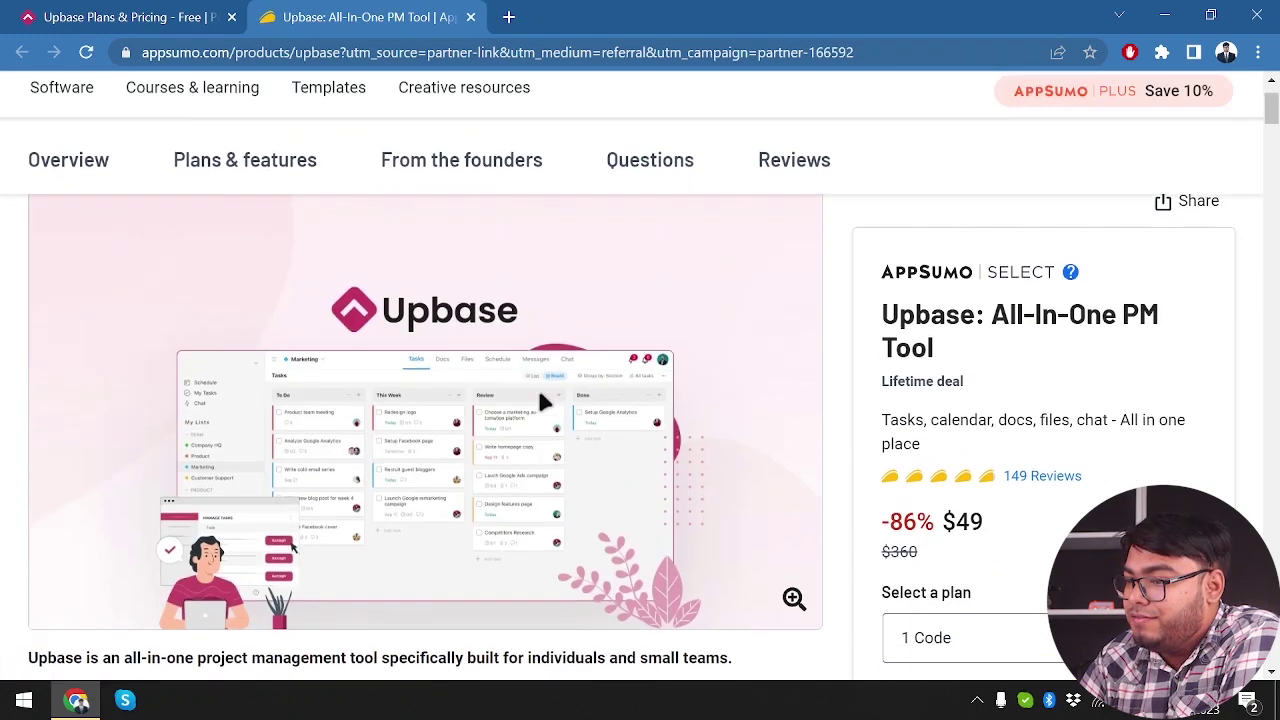
pyautogui.scroll(-8, 543, 403)
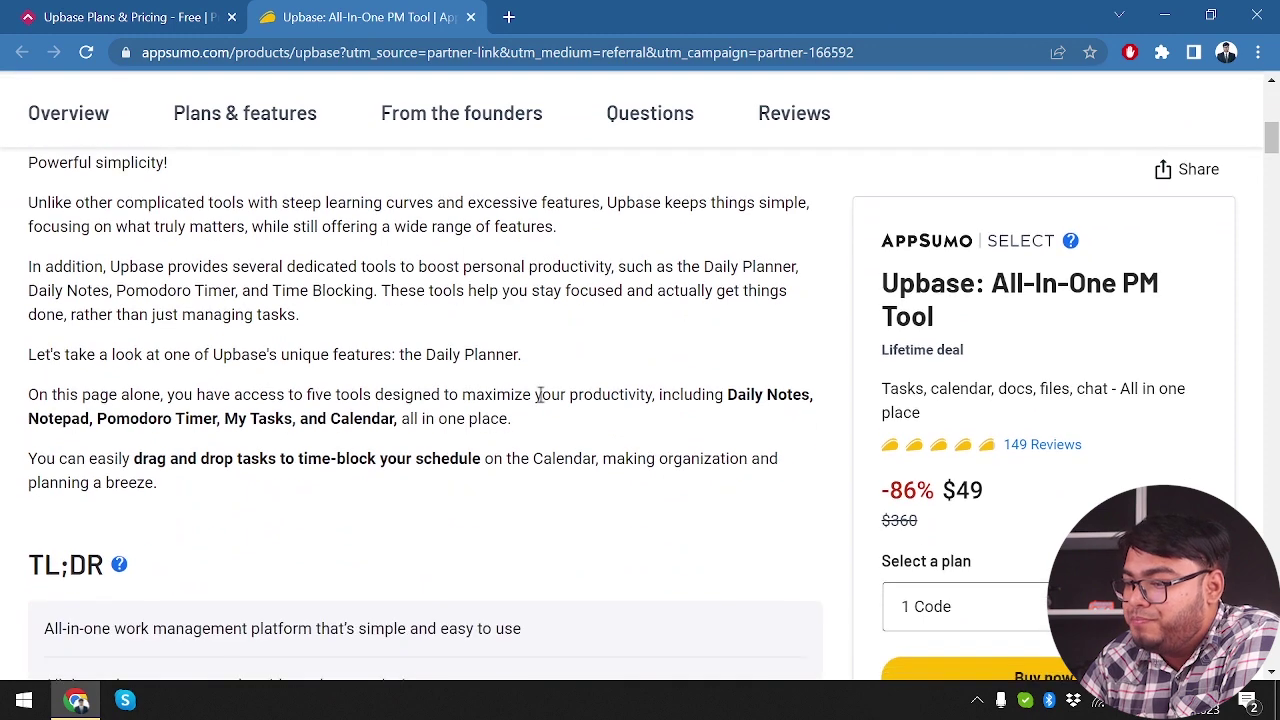
pyautogui.scroll(-1, 540, 401)
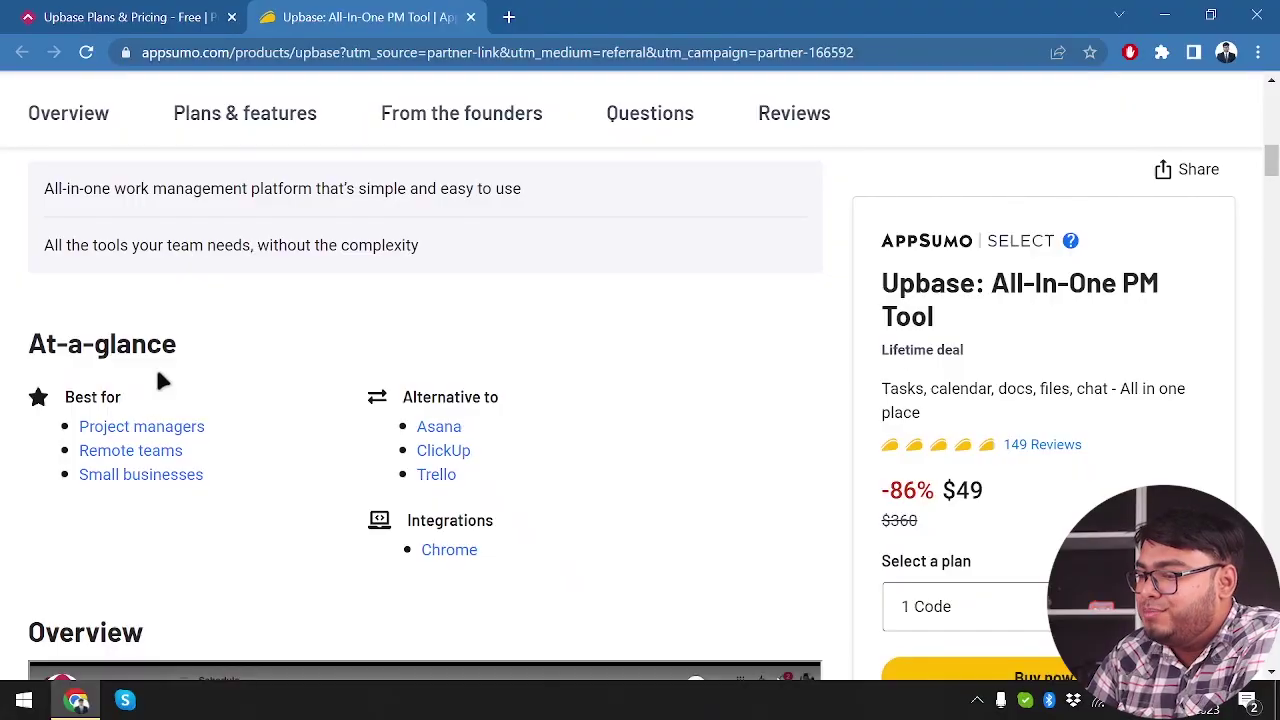
pyautogui.scroll(-1, 160, 380)
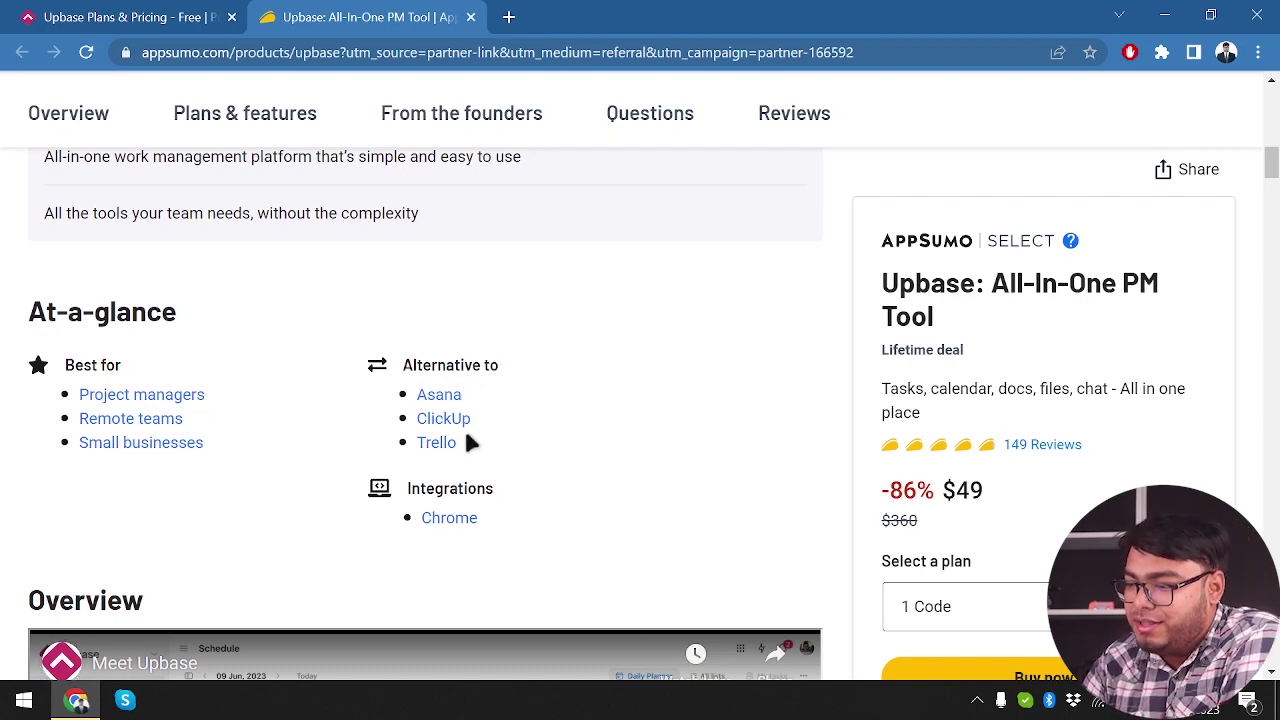
# Skim the Overview section of the deal page, including its video, schedule and document collaboration descriptions
pyautogui.scroll(-3, 497, 487)
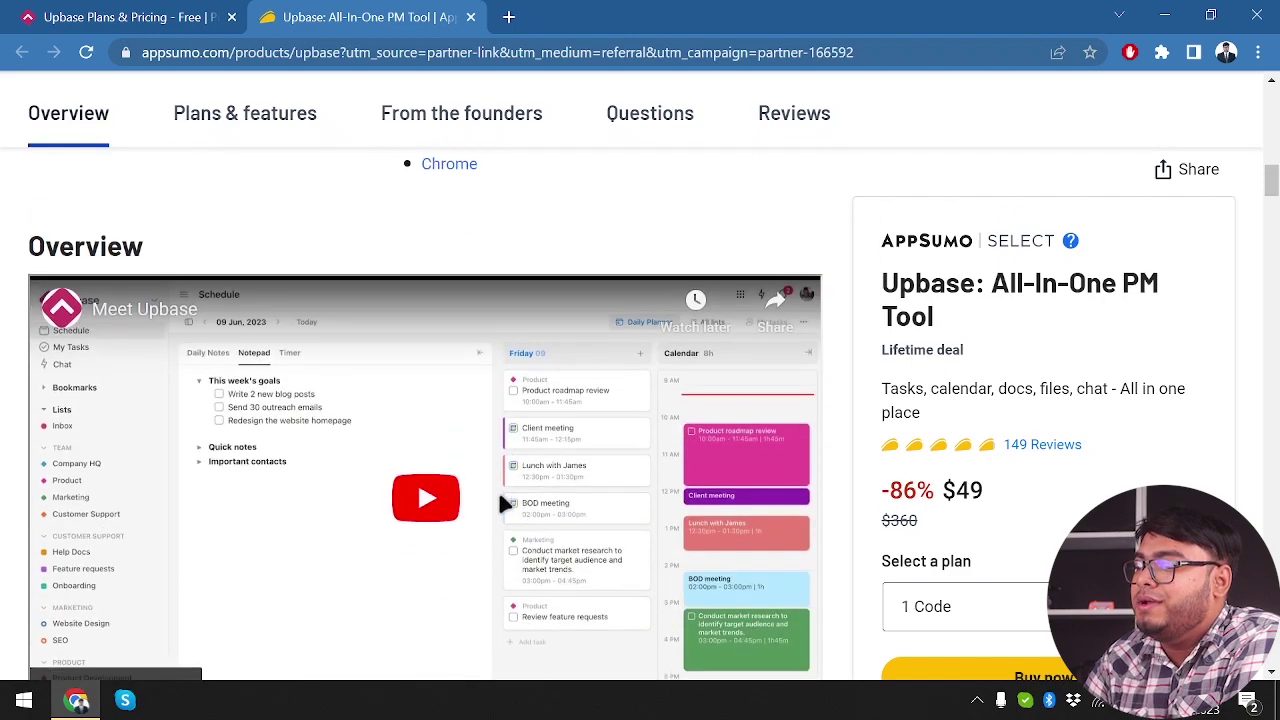
pyautogui.scroll(-3, 495, 450)
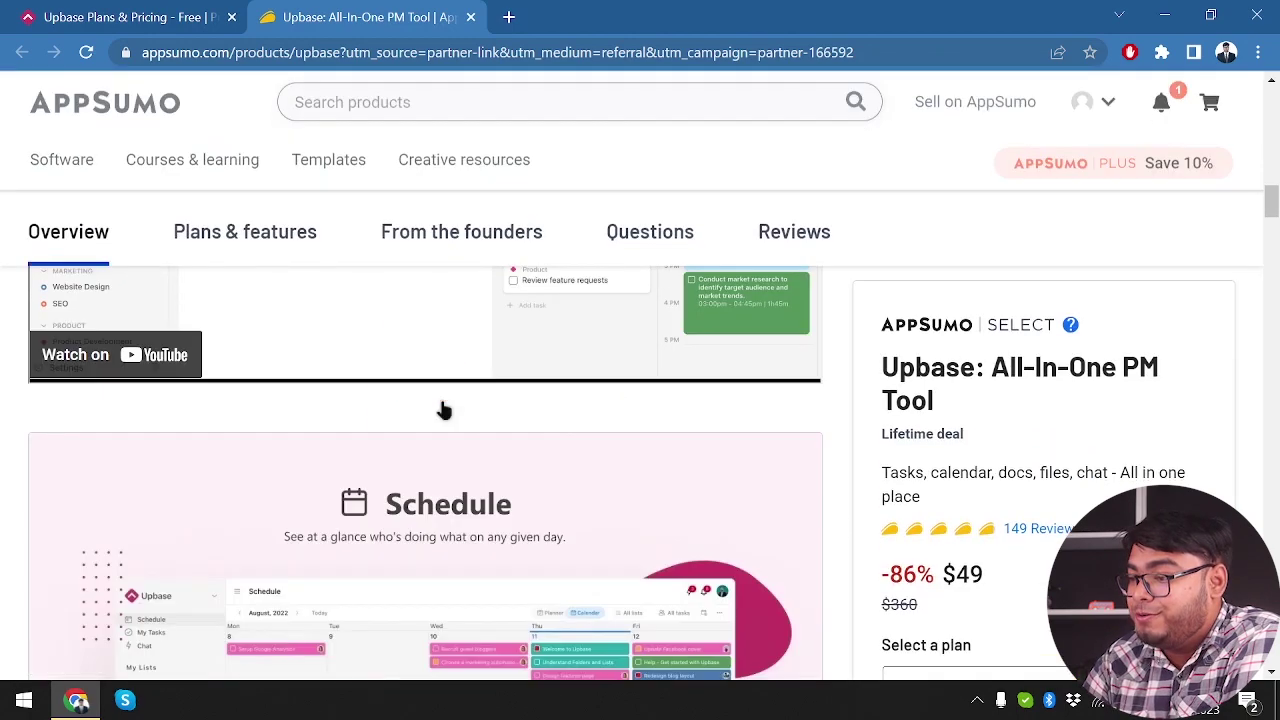
pyautogui.scroll(-1, 444, 410)
pyautogui.scroll(-7, 444, 410)
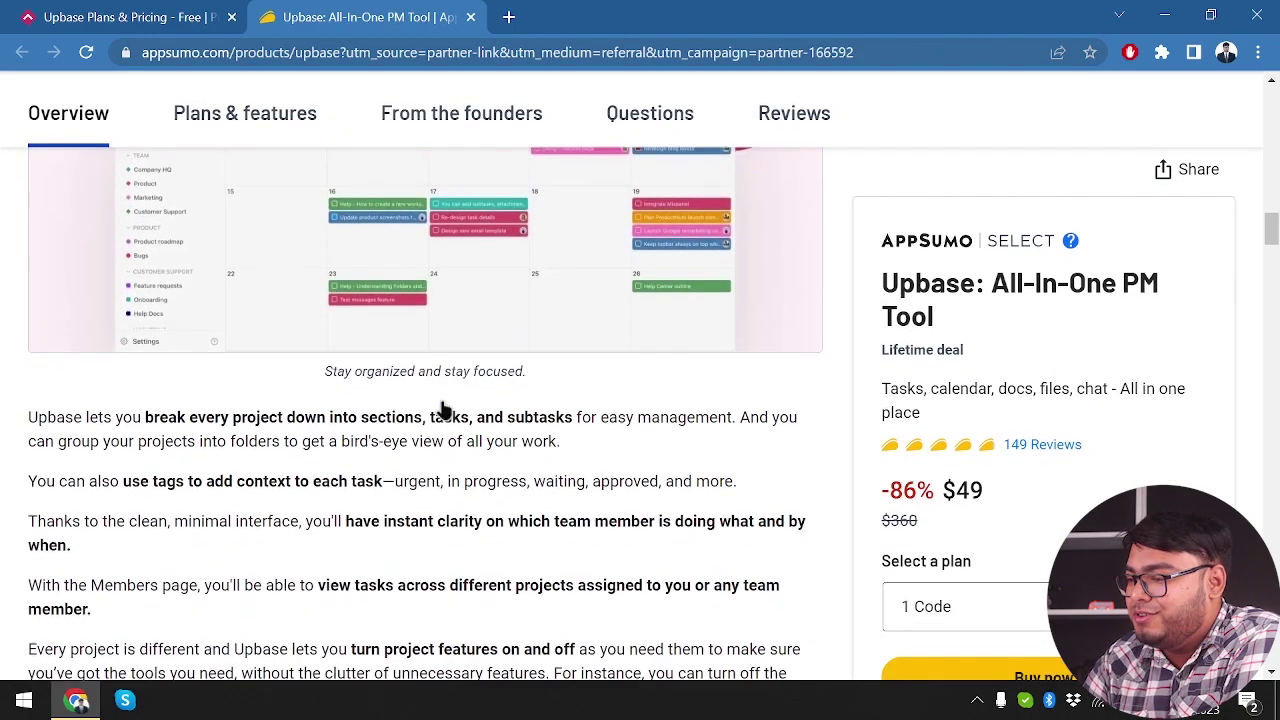
pyautogui.scroll(-12, 444, 410)
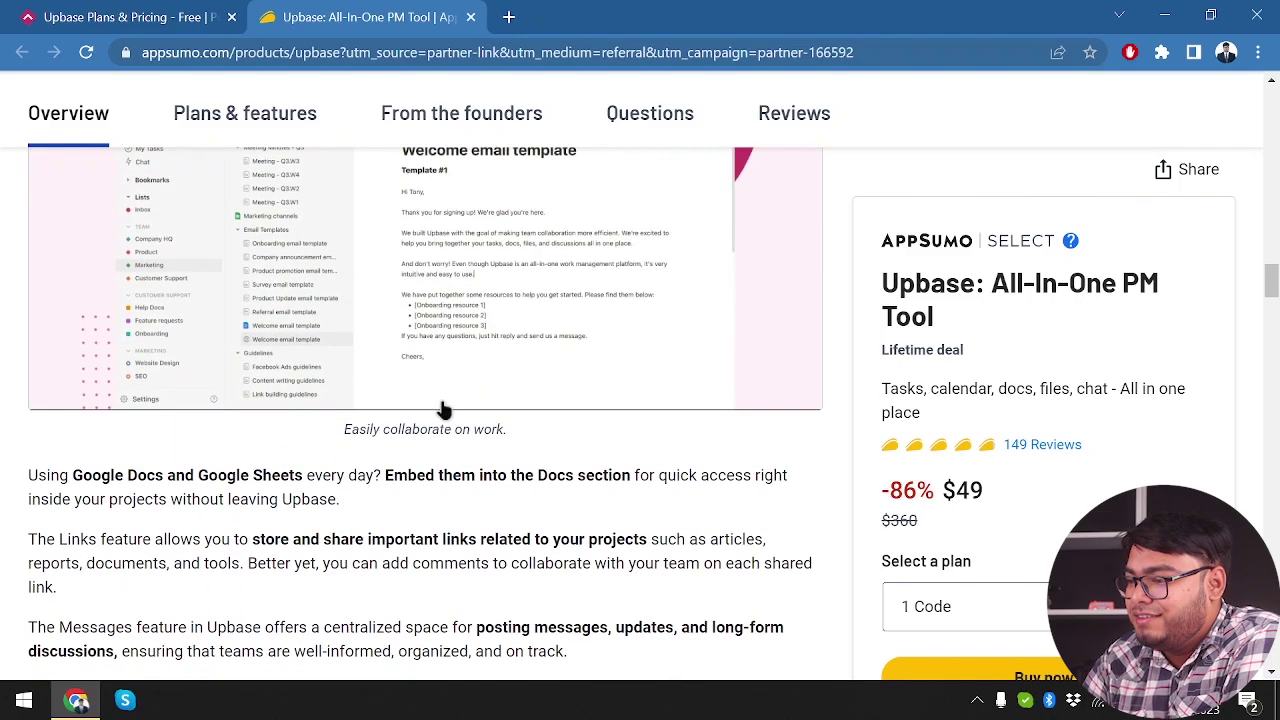
pyautogui.scroll(13, 444, 410)
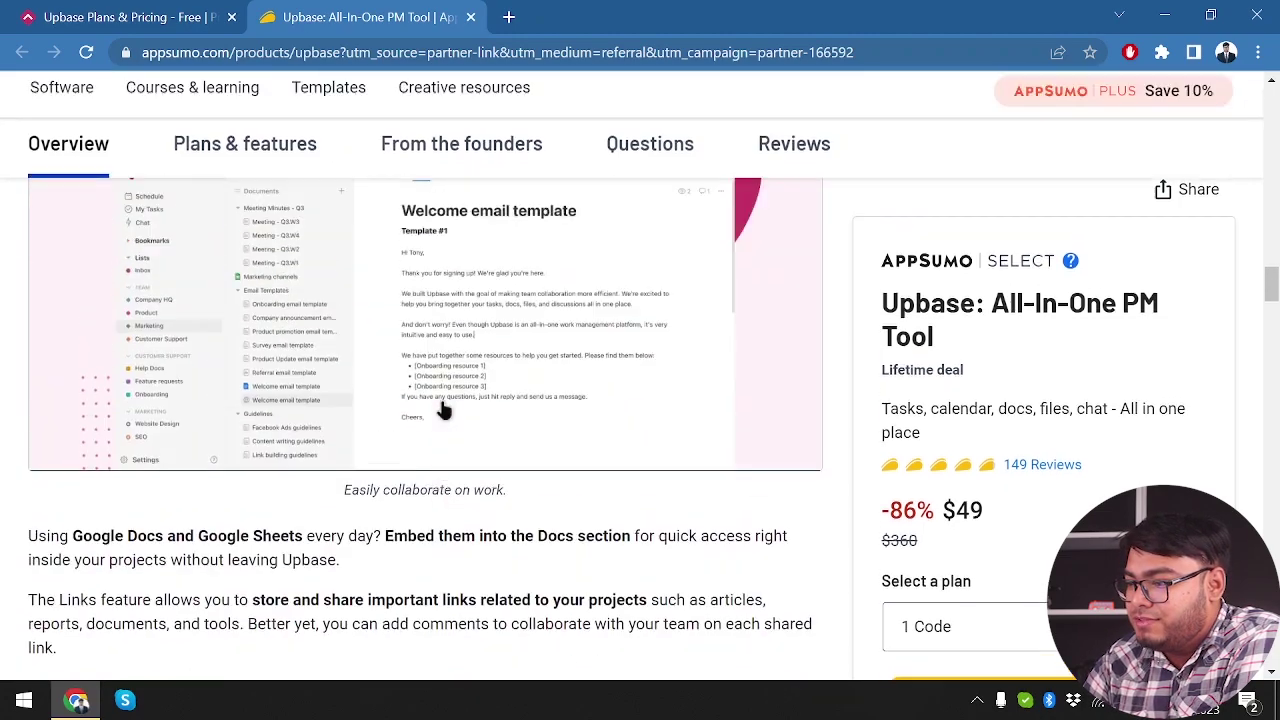
# Read the deal terms and conditions and the money-back guarantee under Plans & features
pyautogui.scroll(-15, 444, 410)
pyautogui.scroll(-10, 444, 410)
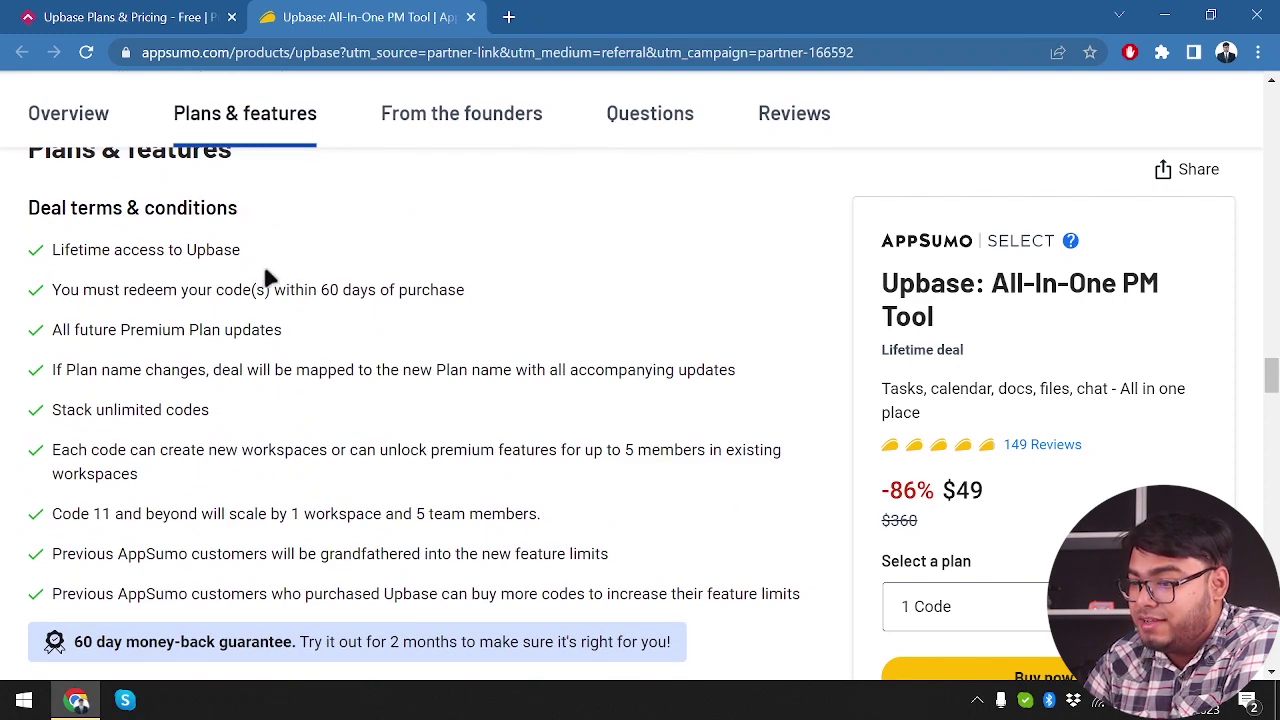
pyautogui.scroll(-1, 229, 419)
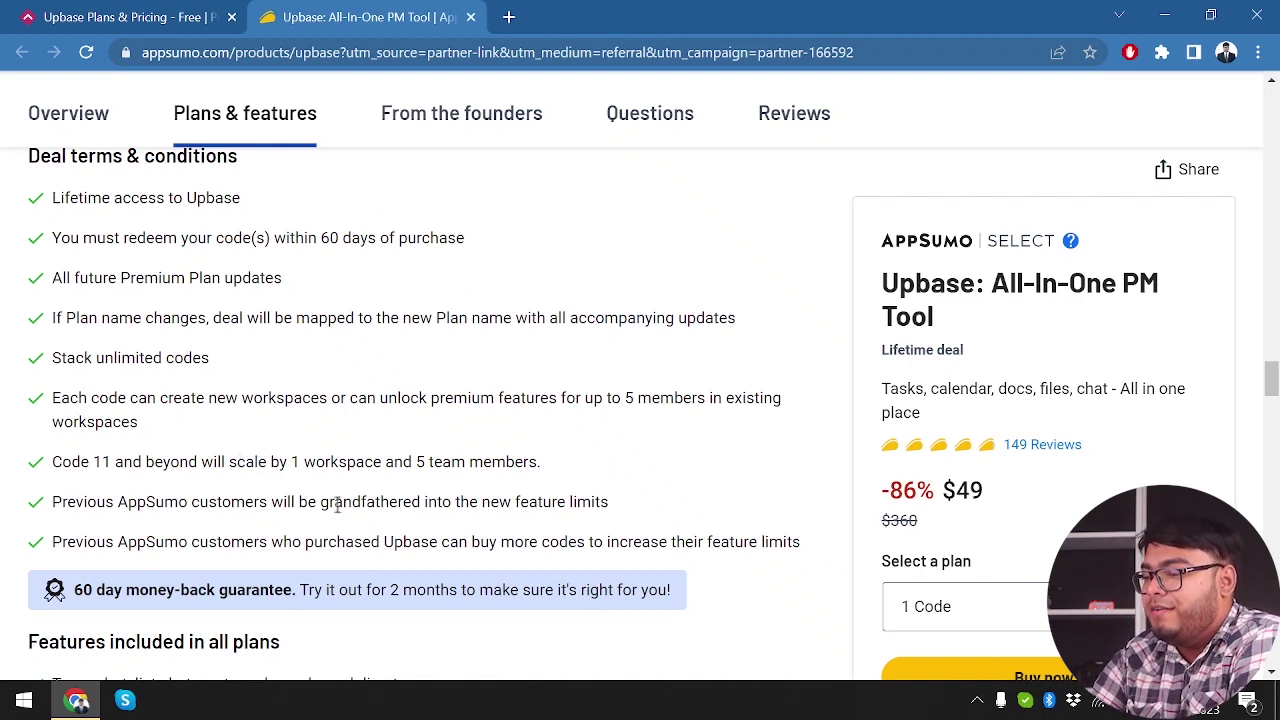
pyautogui.scroll(-1, 337, 507)
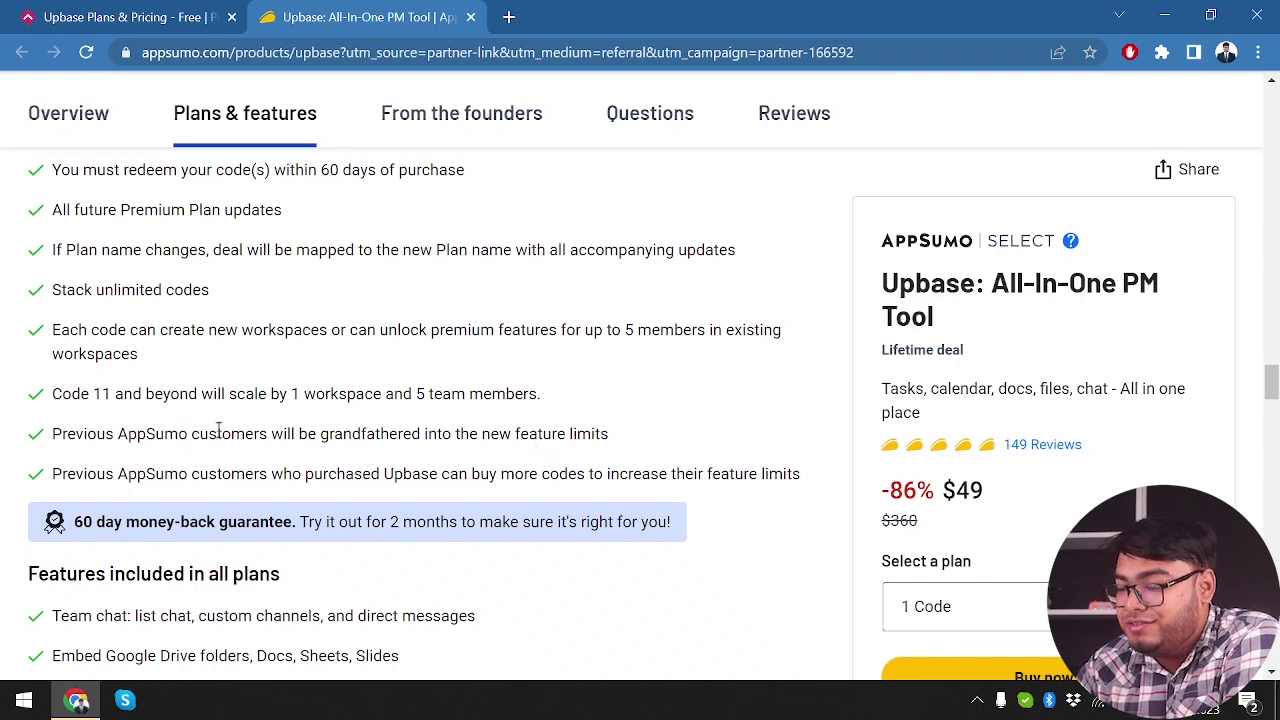
pyautogui.scroll(-2, 218, 432)
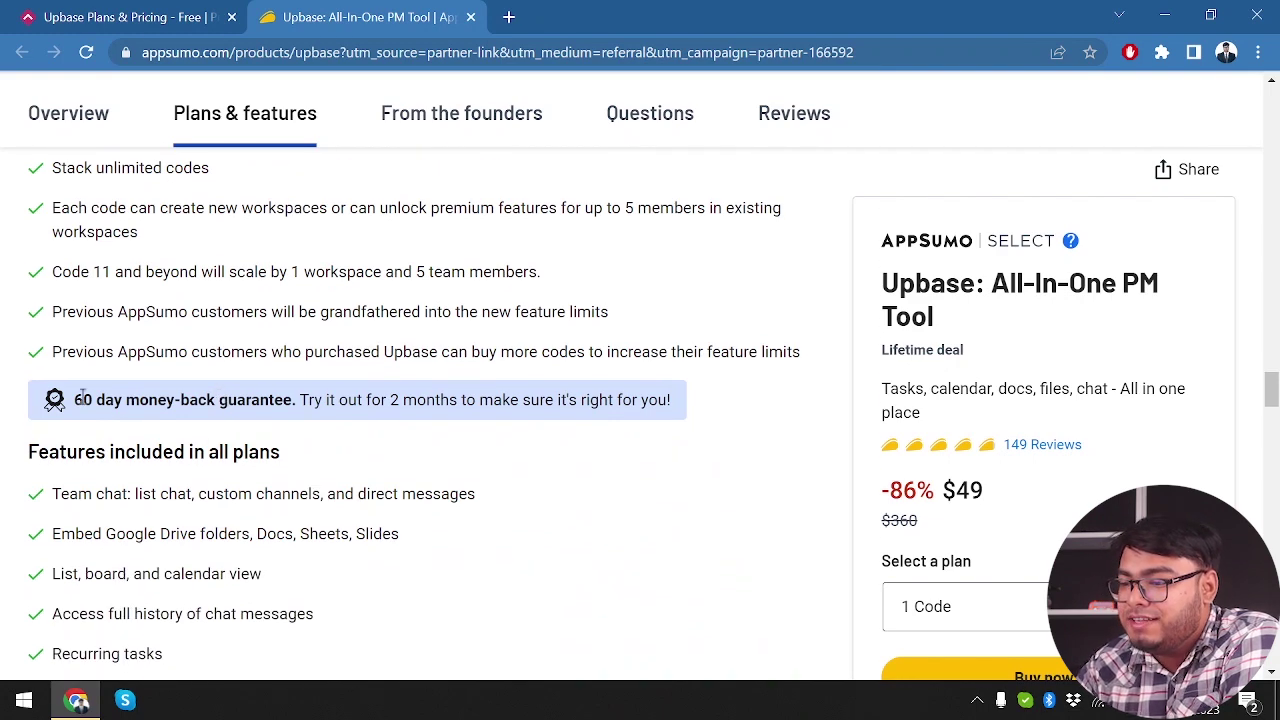
pyautogui.moveTo(82, 396); pyautogui.dragTo(287, 395)
pyautogui.click(287, 393)
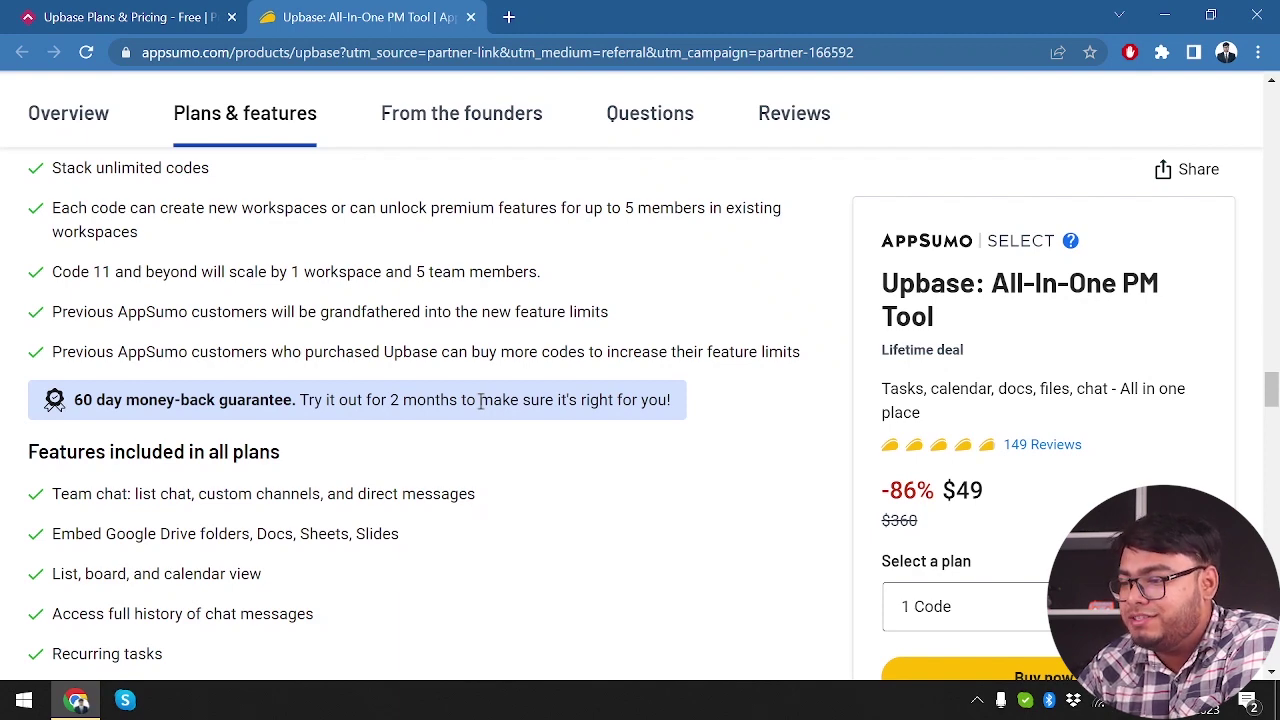
# Review the features included in all plans, continuing to the Plan 1, Plan 2 and Plan 3 purchase options
pyautogui.scroll(-3, 480, 405)
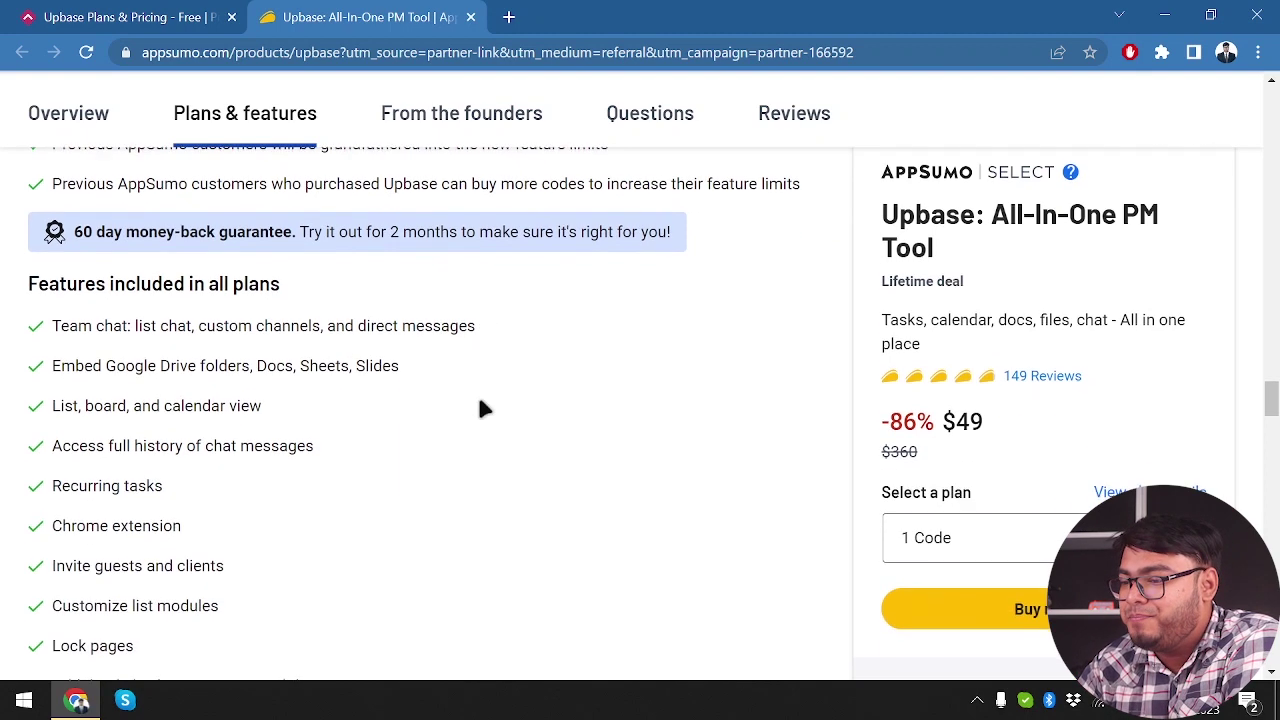
pyautogui.scroll(1, 330, 289)
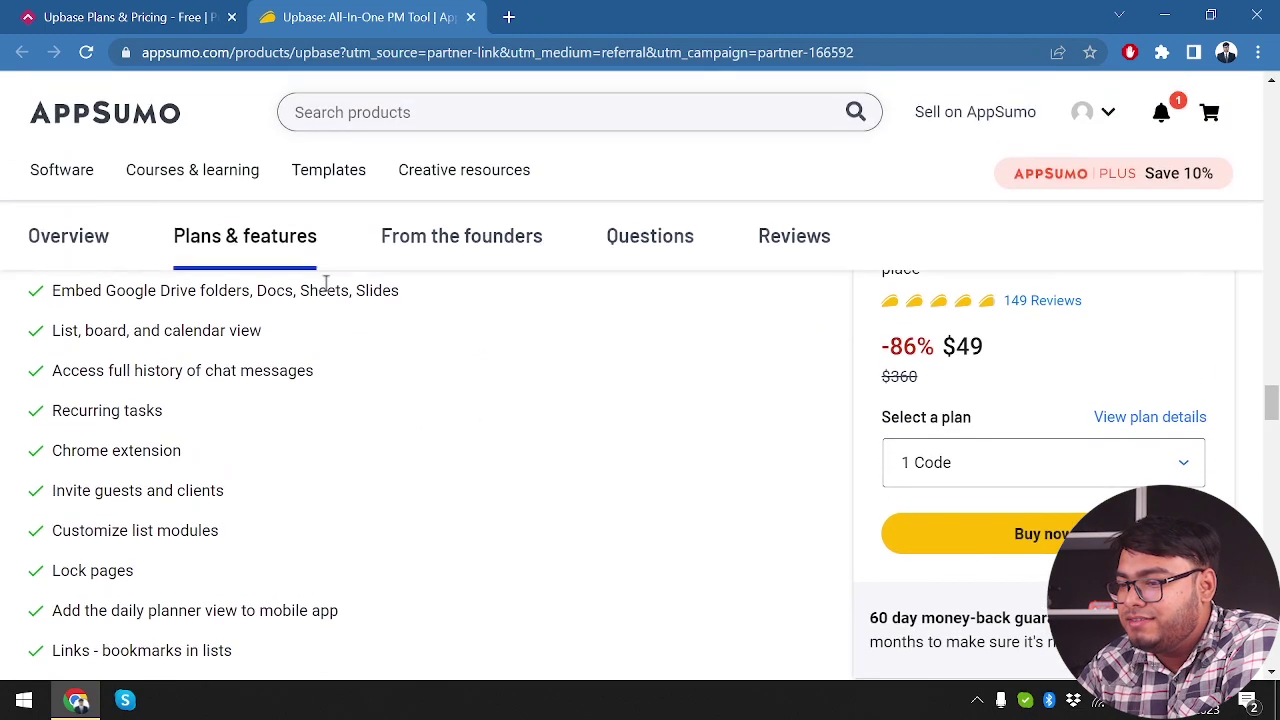
pyautogui.scroll(2, 229, 294)
pyautogui.scroll(-1, 229, 297)
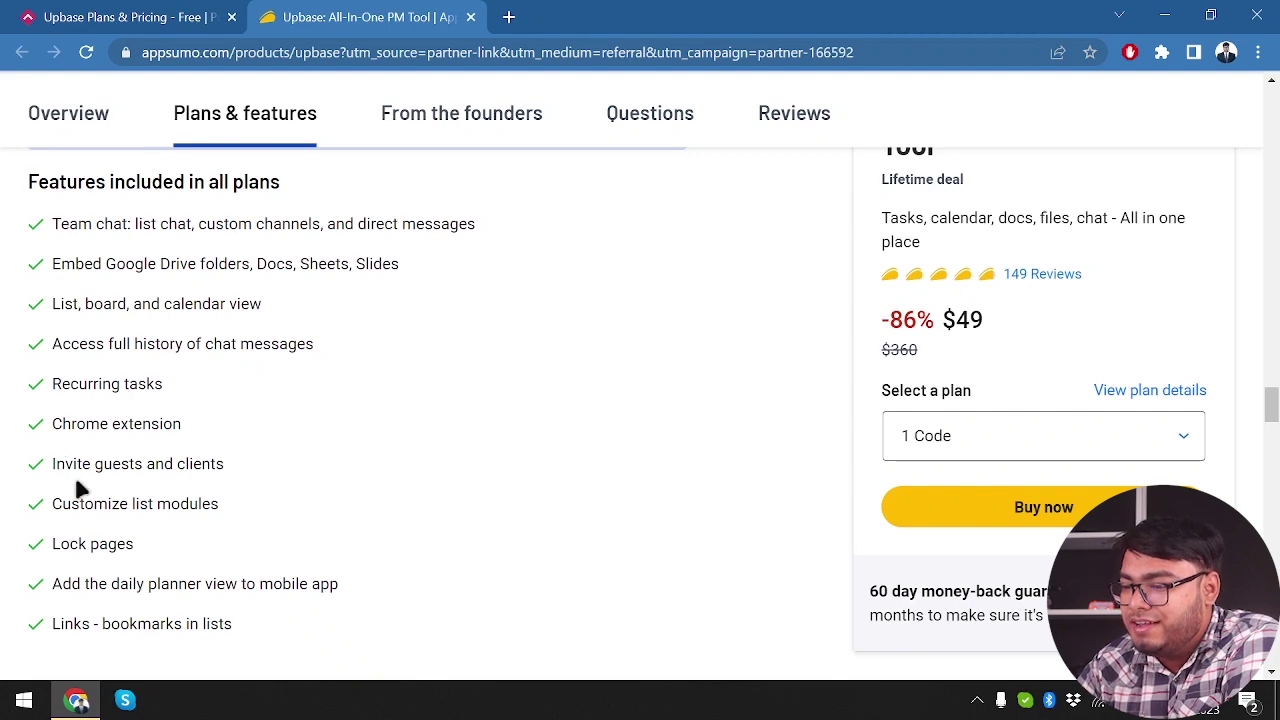
pyautogui.scroll(-1, 177, 477)
pyautogui.scroll(-2, 196, 425)
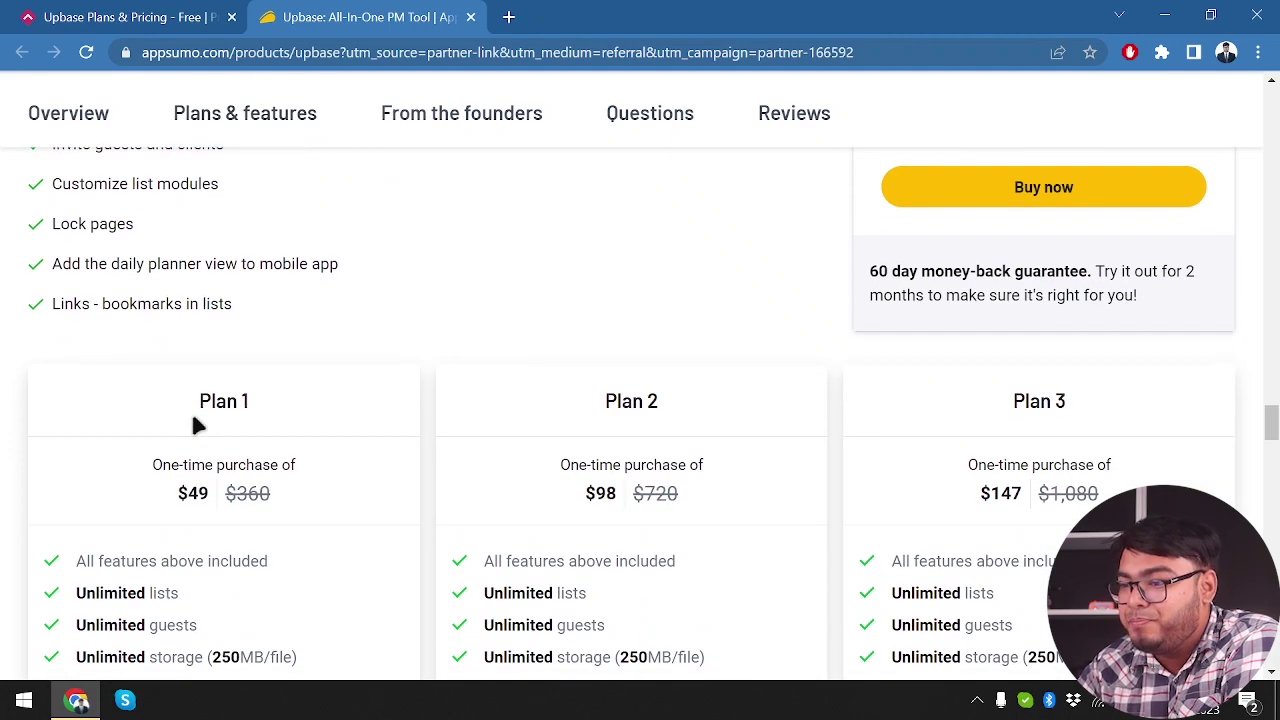
# Compare the prices, premium workspaces and team member limits of Plans 1, 2 and 3, rechecking the features included in all plans
pyautogui.scroll(-1, 143, 309)
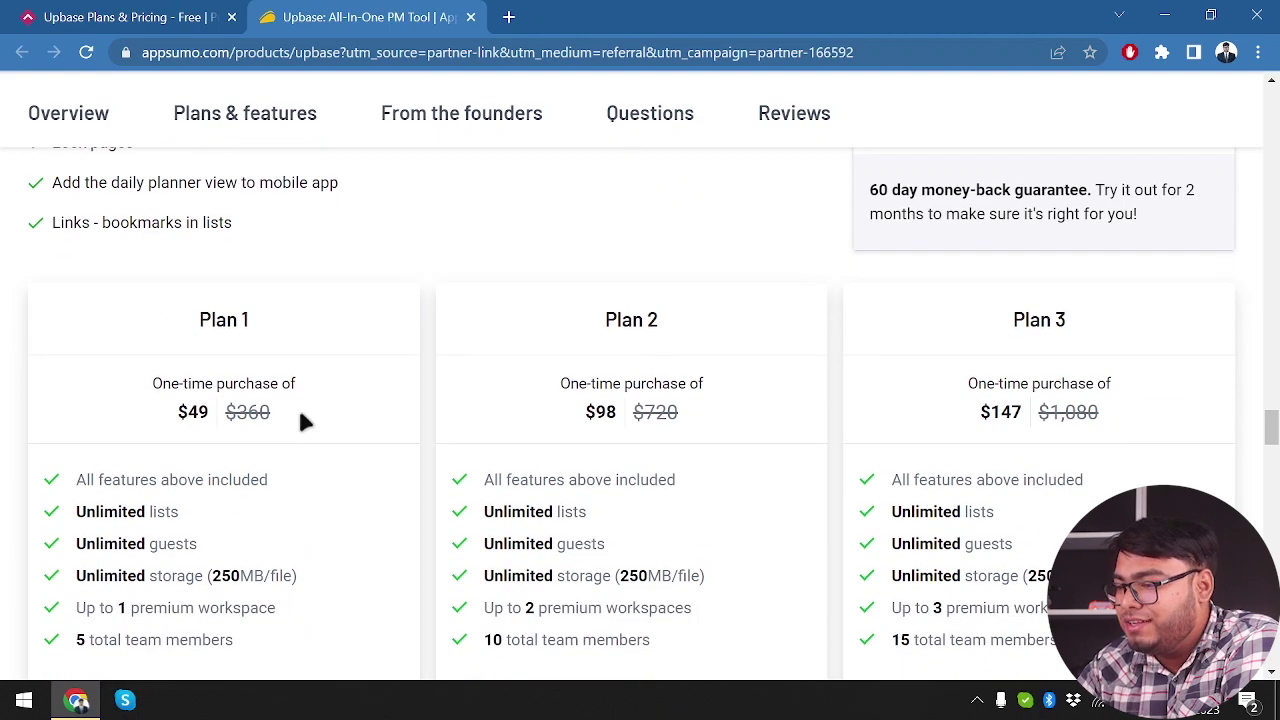
pyautogui.scroll(-1, 303, 420)
pyautogui.scroll(2, 262, 326)
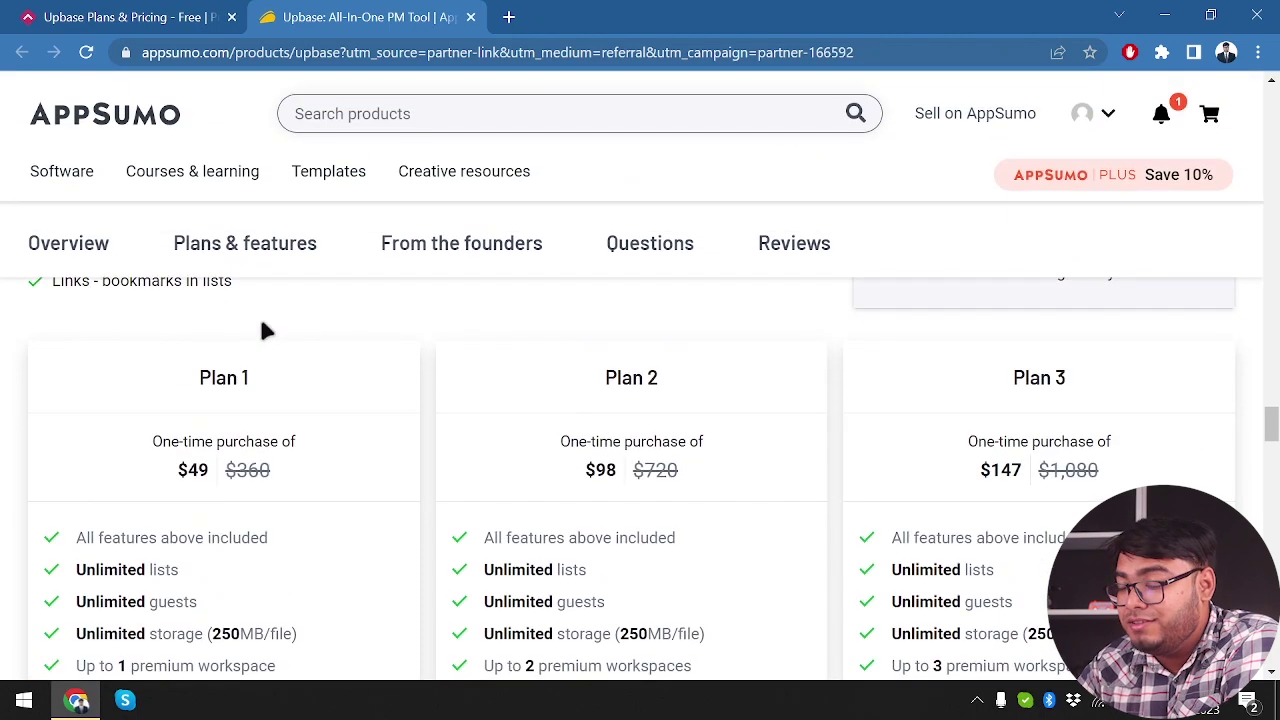
pyautogui.scroll(-1, 262, 326)
pyautogui.scroll(-1, 264, 330)
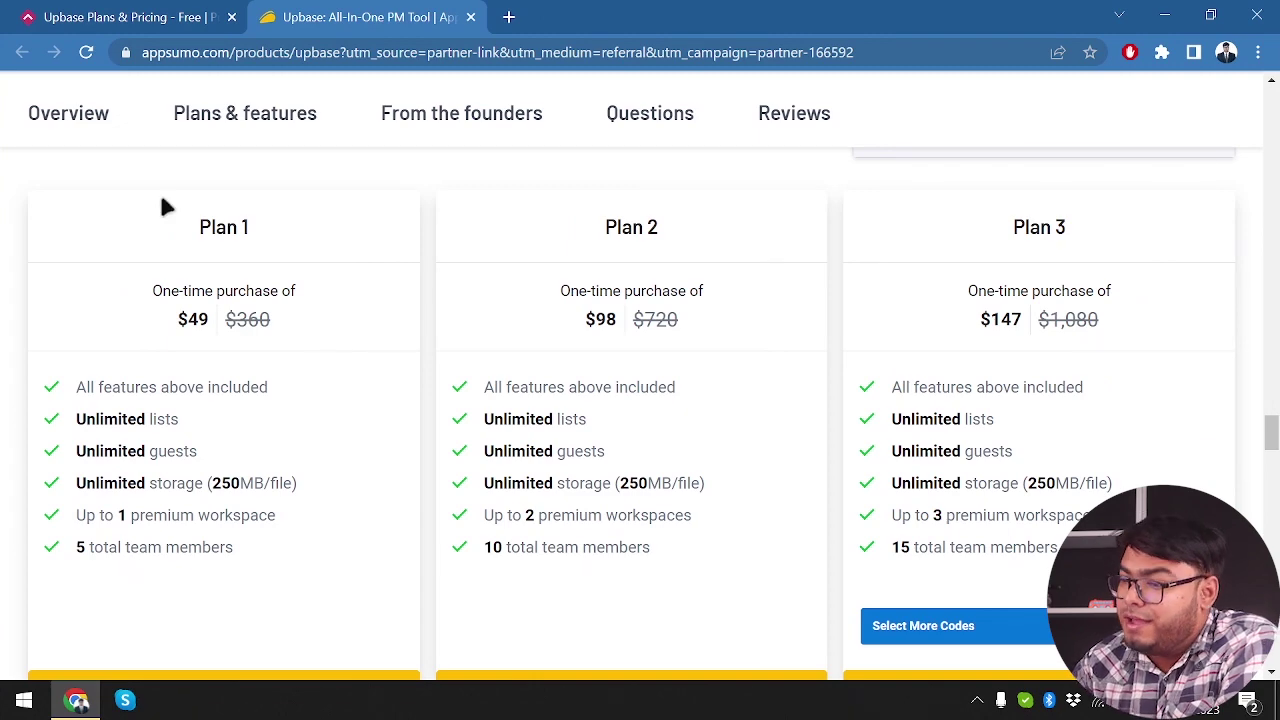
pyautogui.scroll(5, 292, 420)
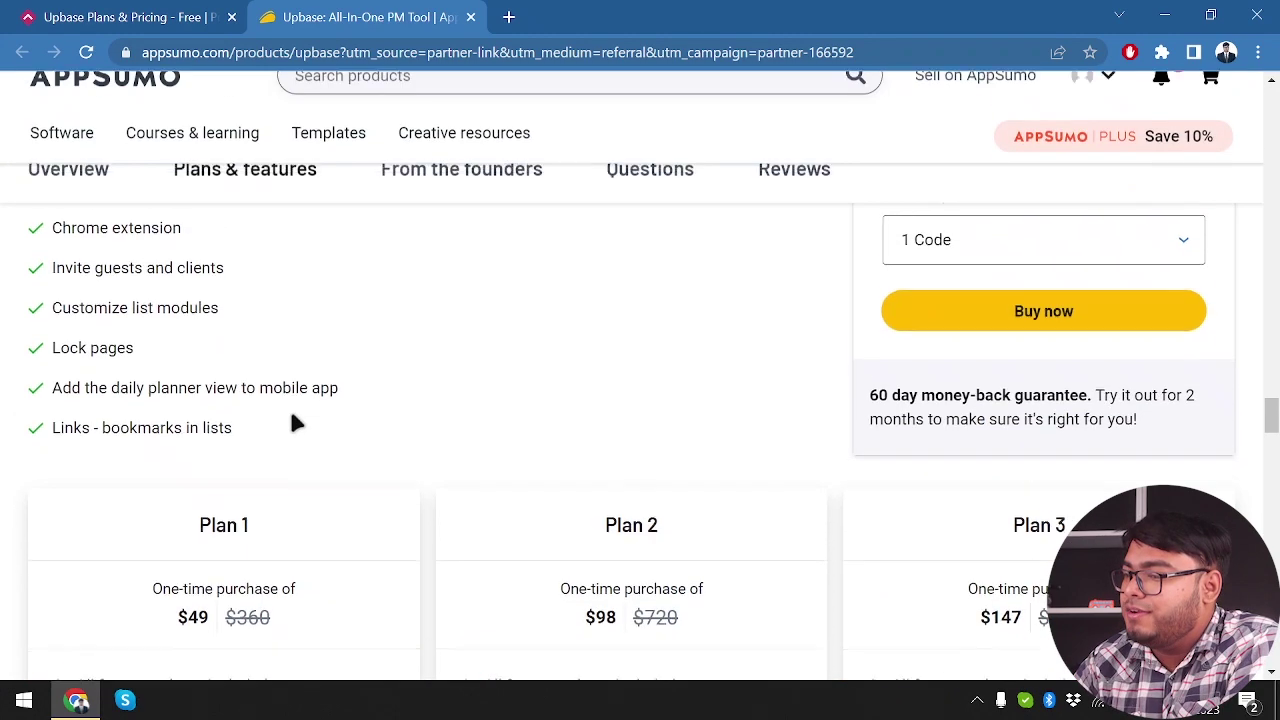
pyautogui.scroll(1, 157, 506)
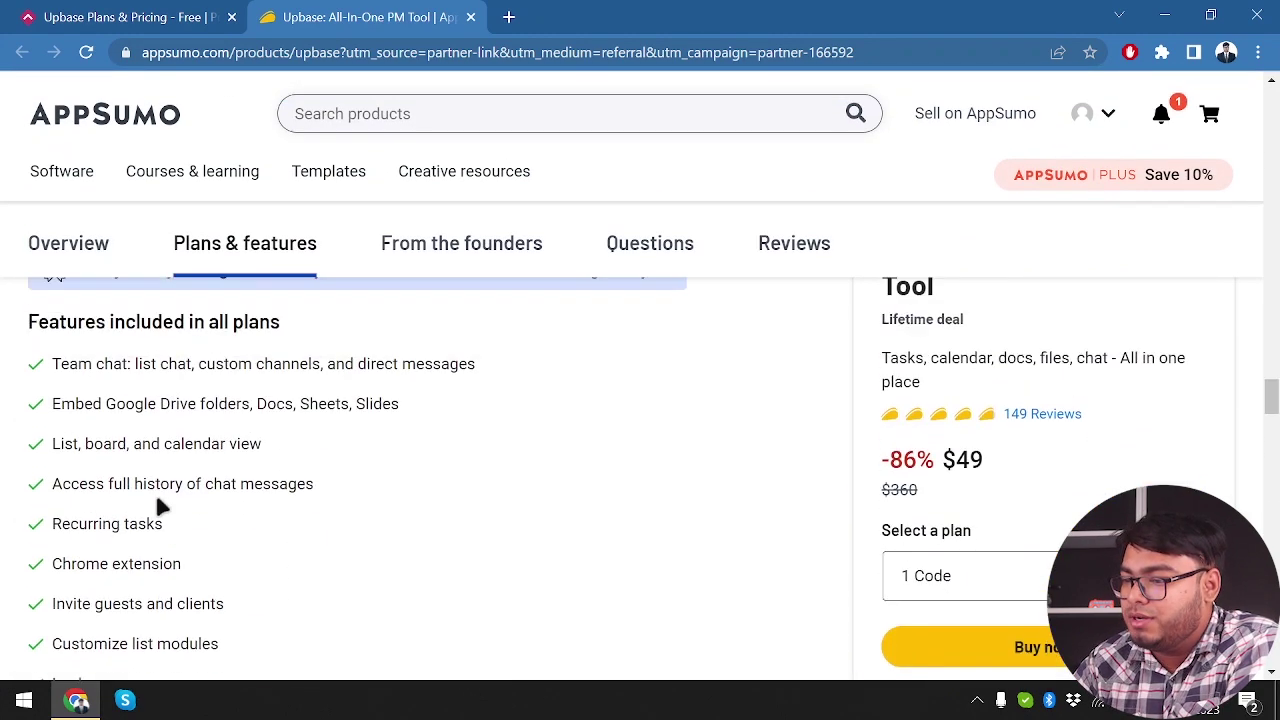
pyautogui.scroll(-2, 160, 505)
pyautogui.scroll(-5, 157, 500)
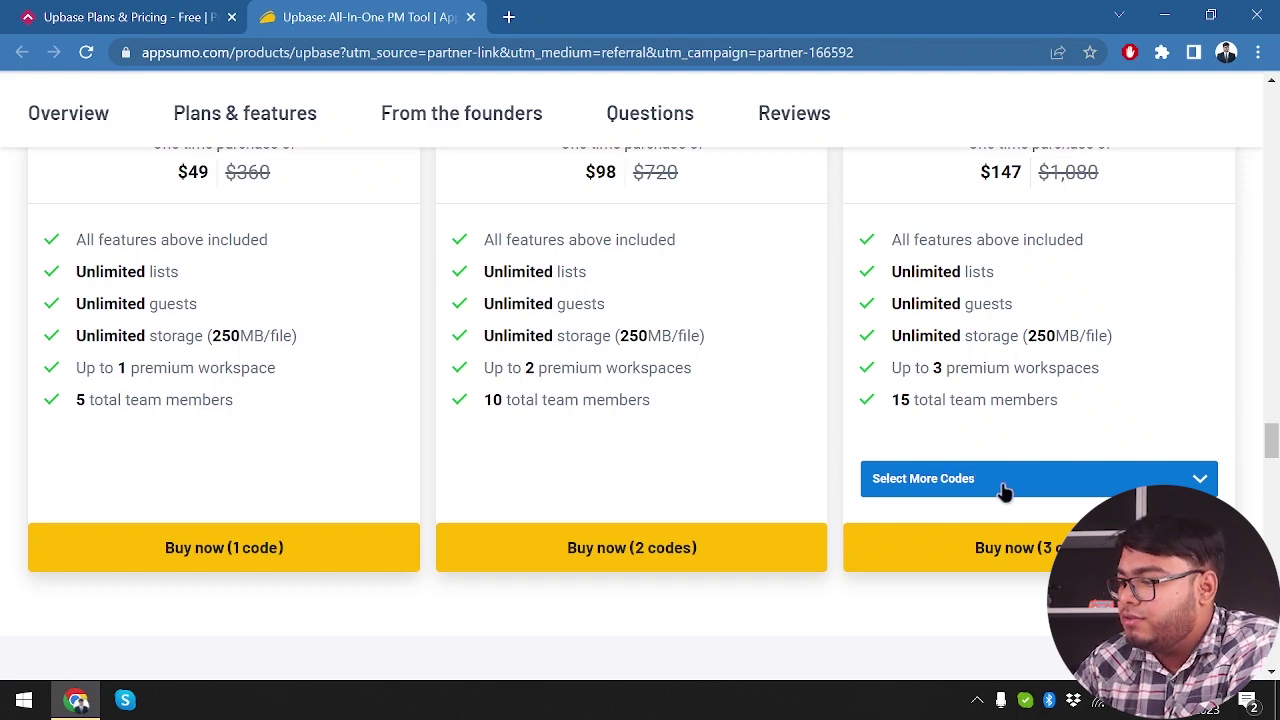
pyautogui.scroll(1, 994, 363)
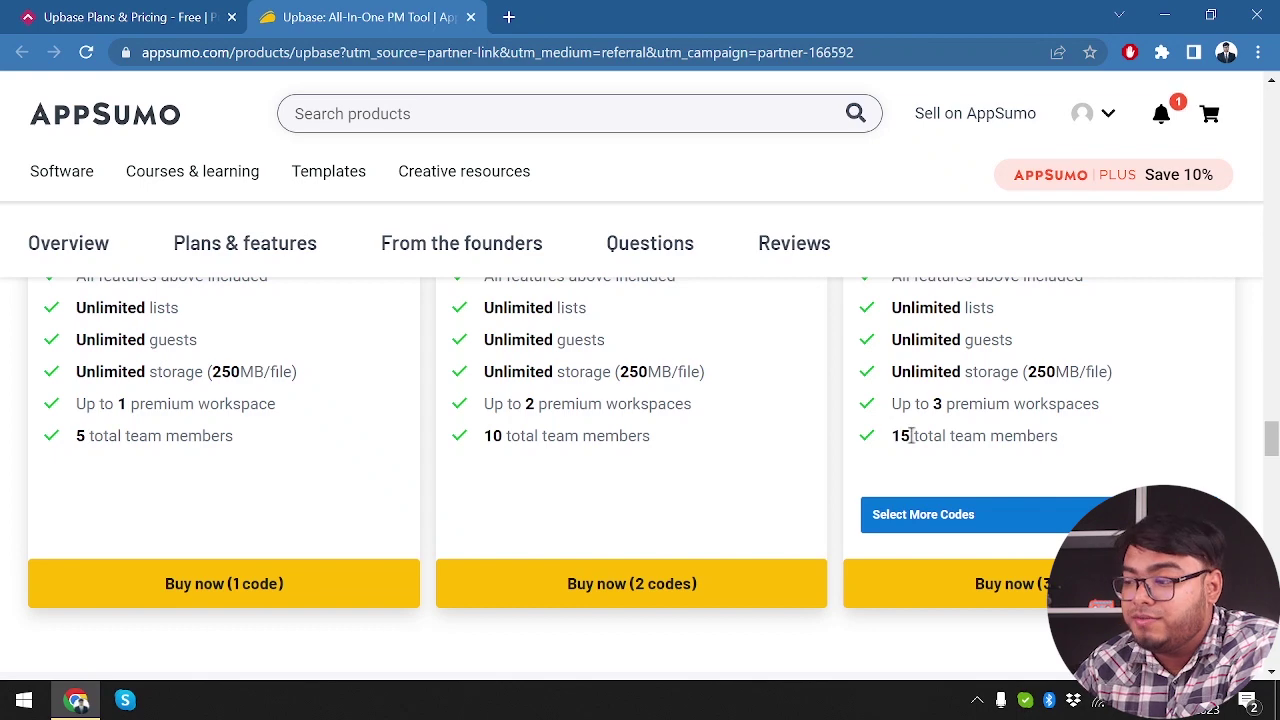
pyautogui.scroll(1, 526, 429)
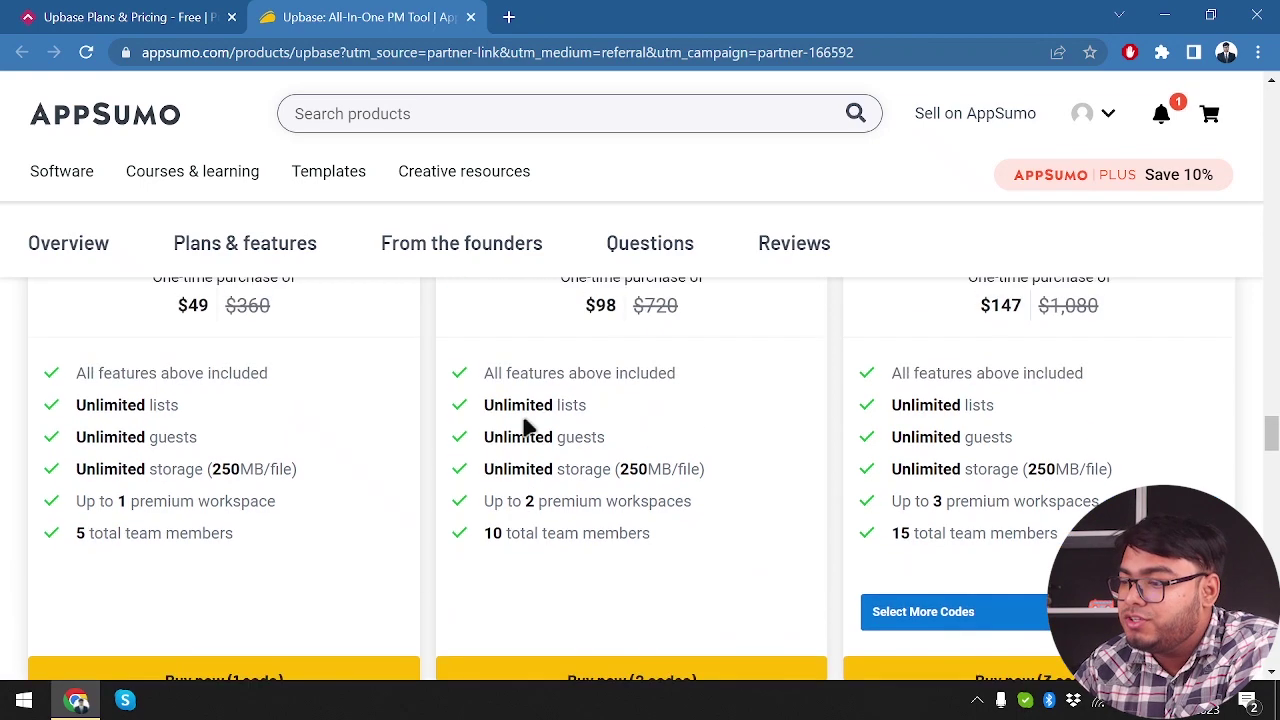
pyautogui.scroll(-1, 526, 429)
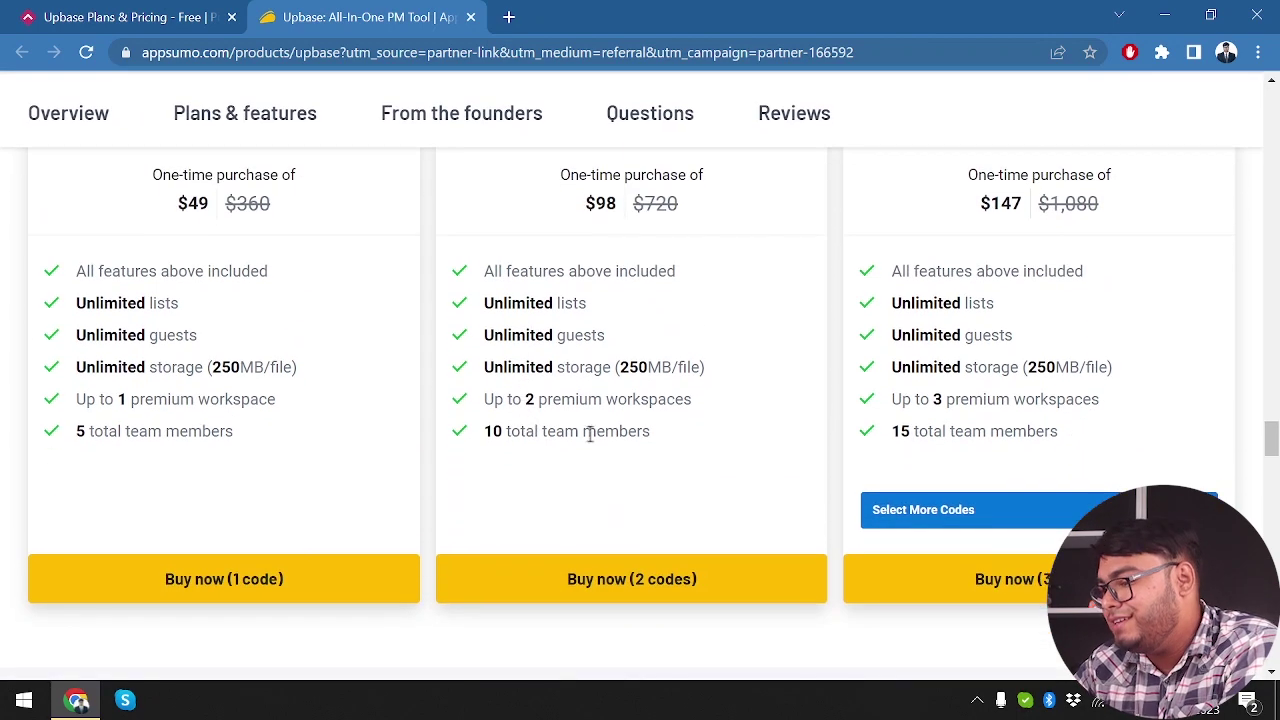
# Preview the third plan's price and limits for 4 codes and for 5 codes
pyautogui.click(952, 512)
pyautogui.click(938, 264)
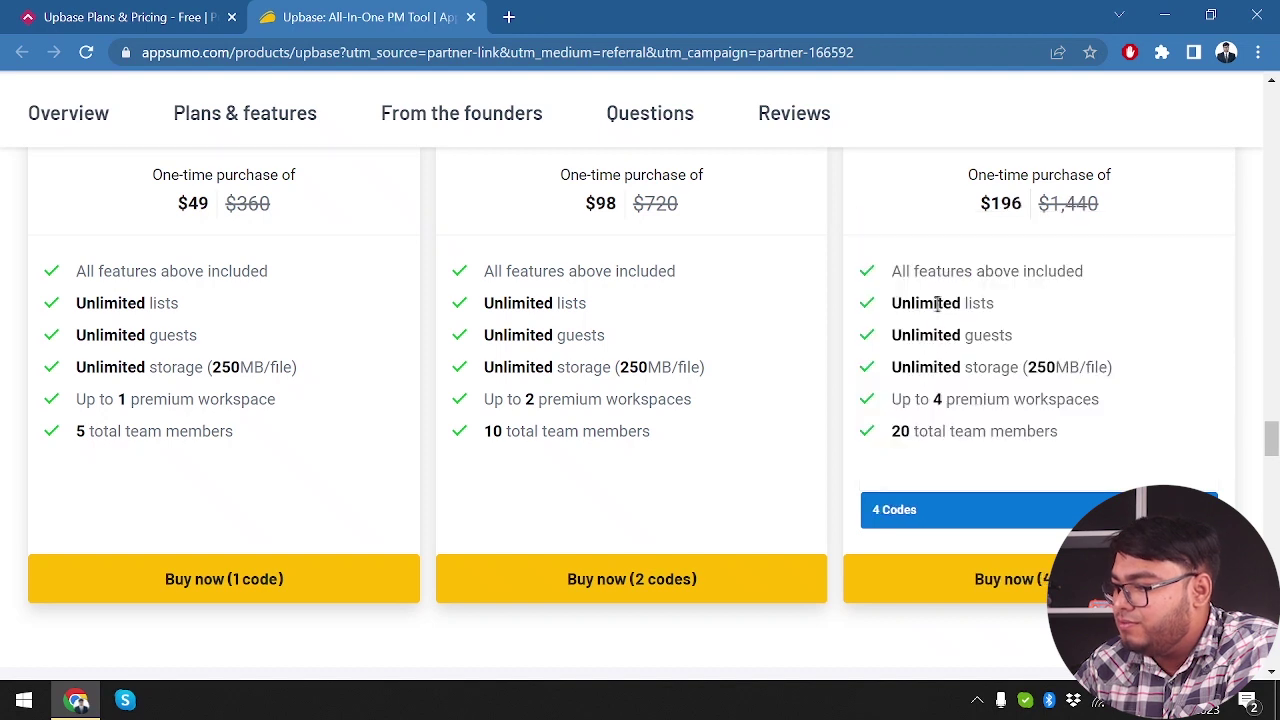
pyautogui.click(1014, 514)
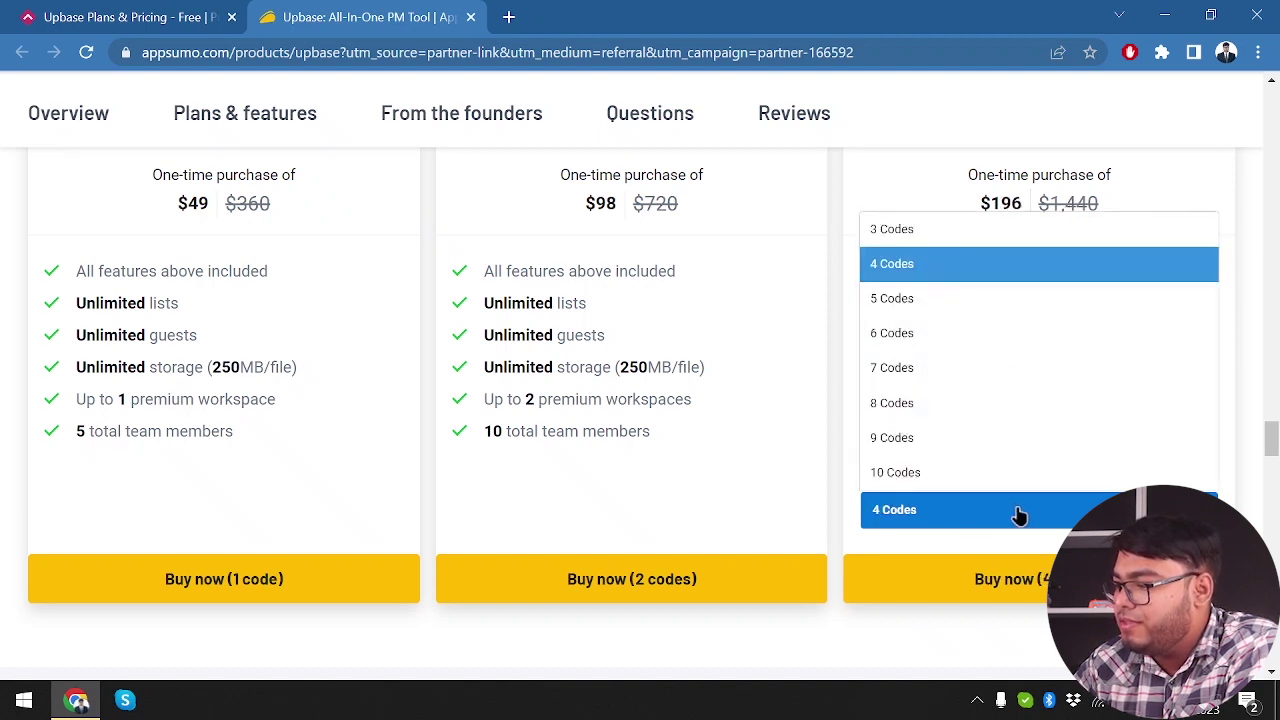
pyautogui.click(951, 300)
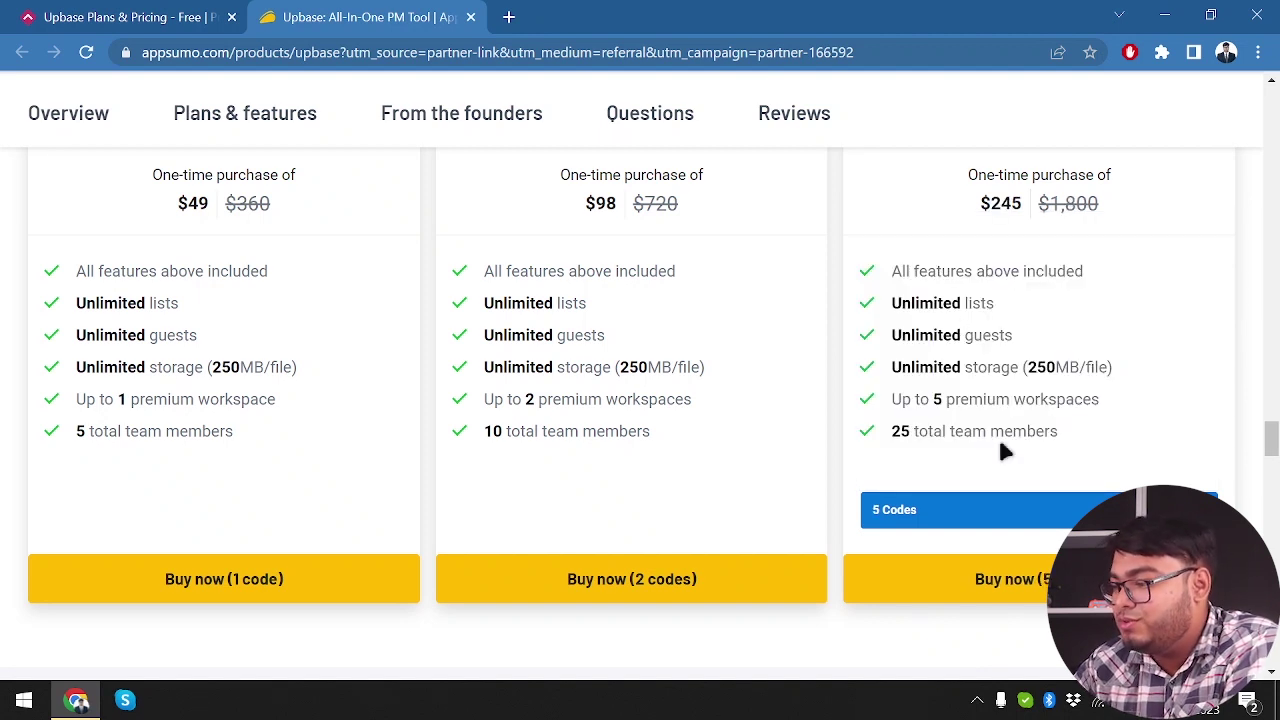
# Compare the third plan's offer for 10 codes and 9 codes, leaving 10 codes selected
pyautogui.click(980, 512)
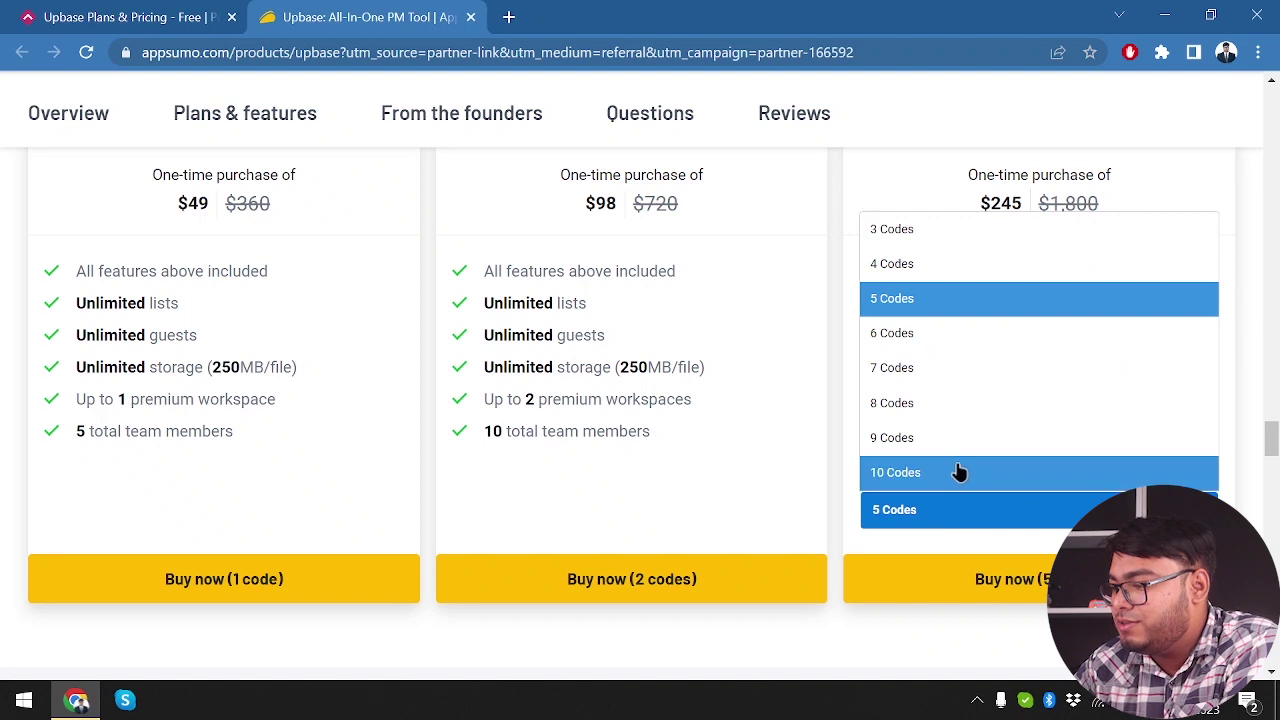
pyautogui.click(958, 472)
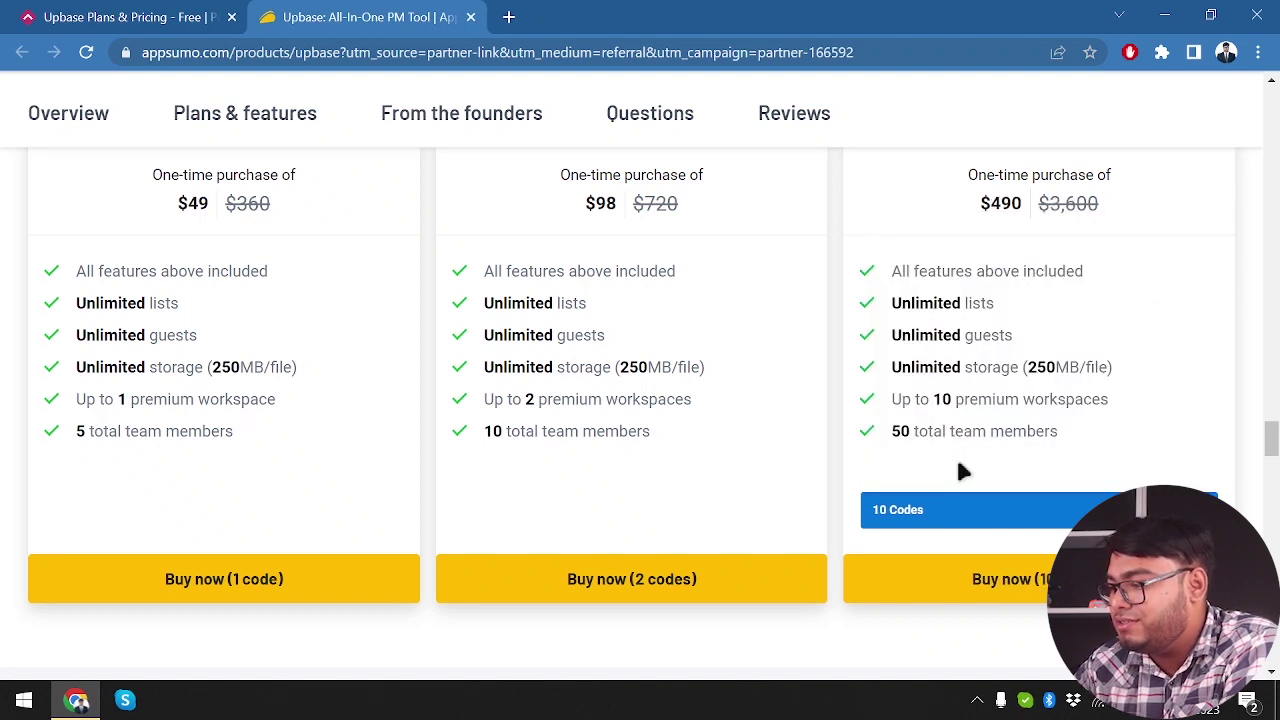
pyautogui.click(965, 518)
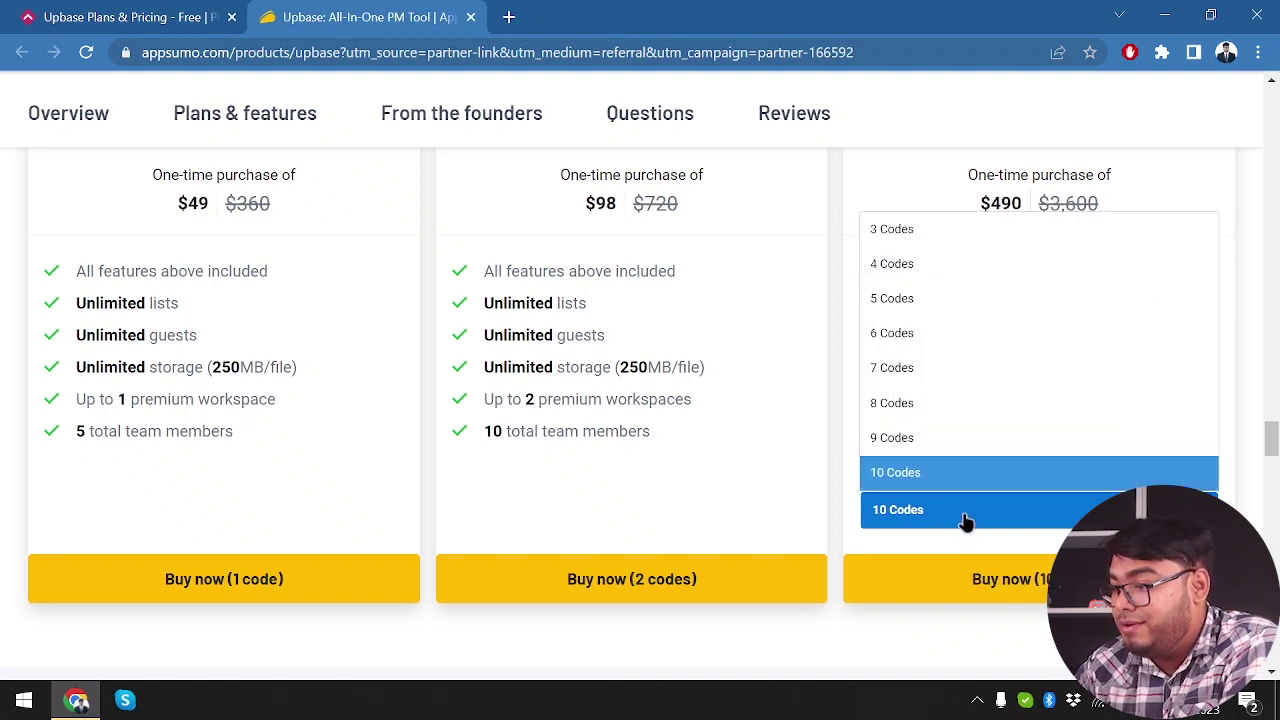
pyautogui.click(922, 440)
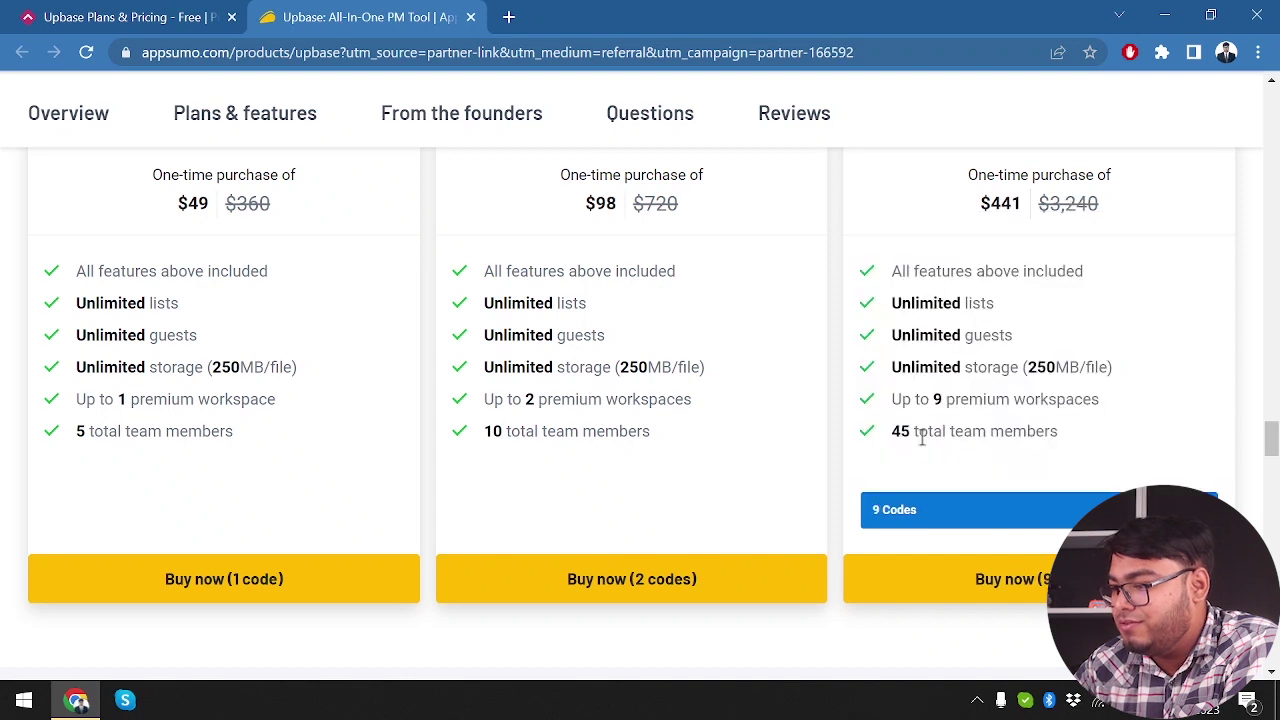
pyautogui.click(970, 502)
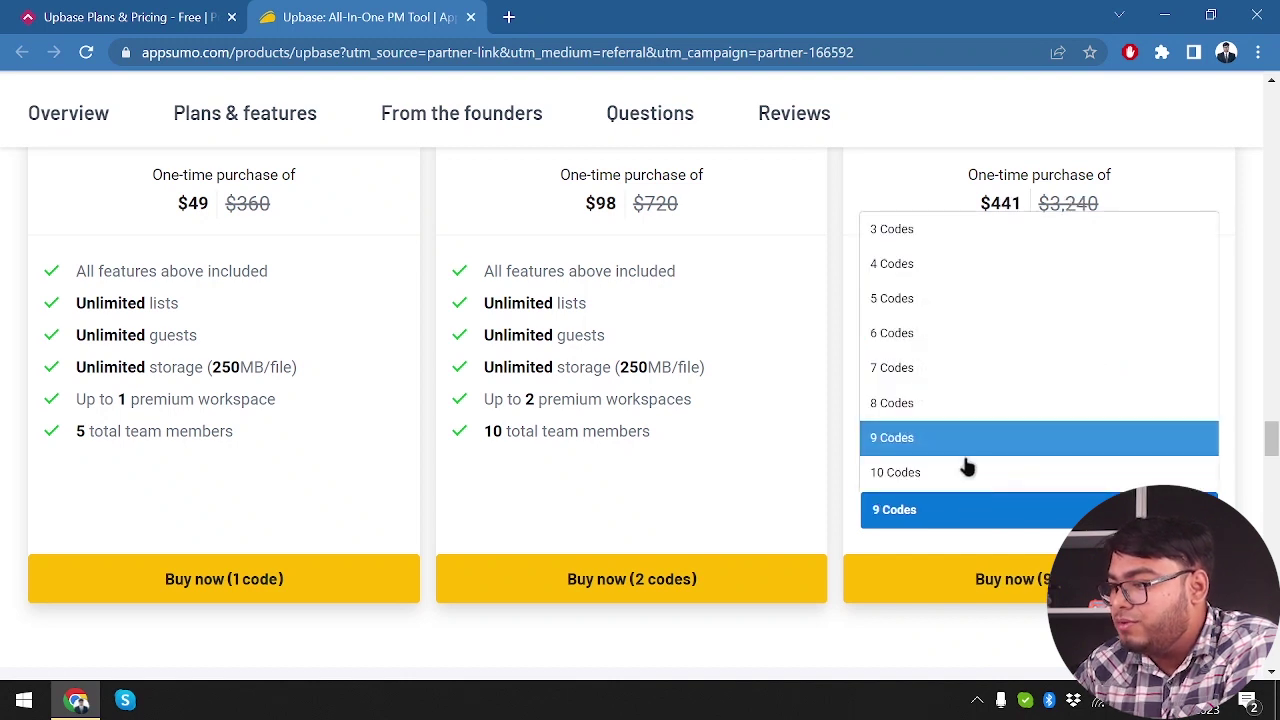
pyautogui.click(967, 473)
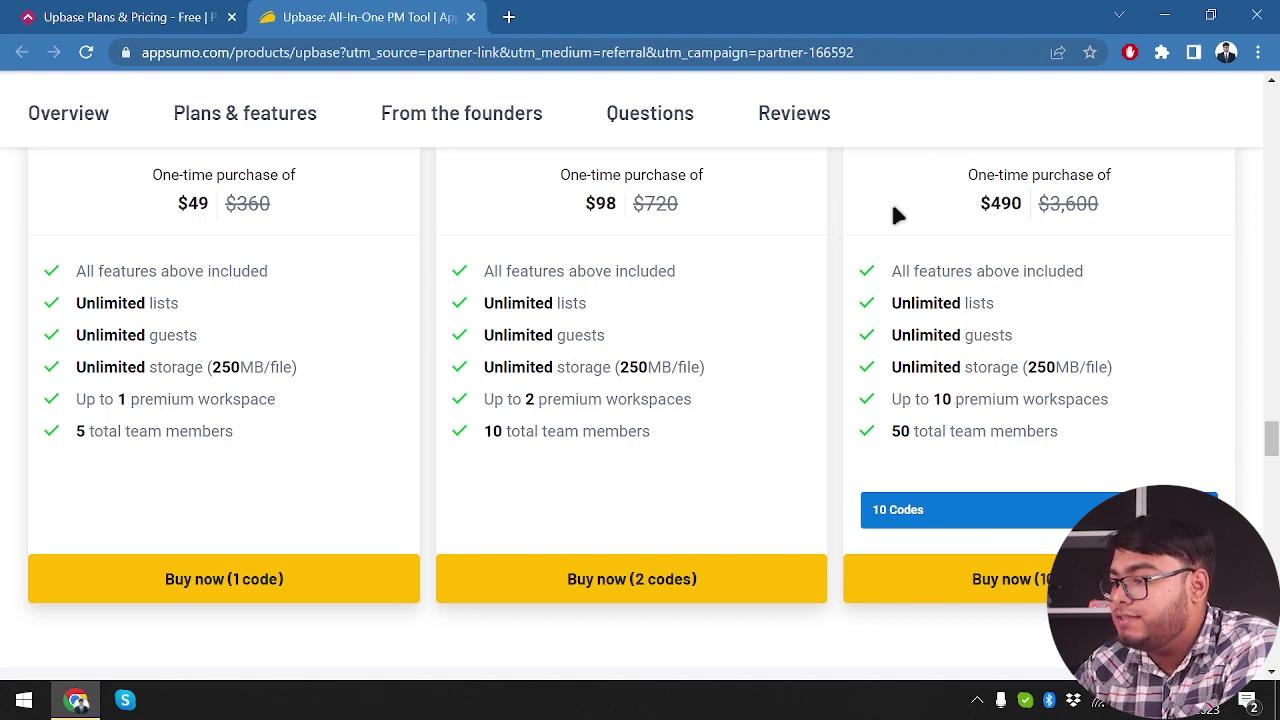
# Review Plan 1 and Plan 2 alongside the 10-code option, comparing one-time prices, storage, workspaces and team members
pyautogui.scroll(1, 958, 393)
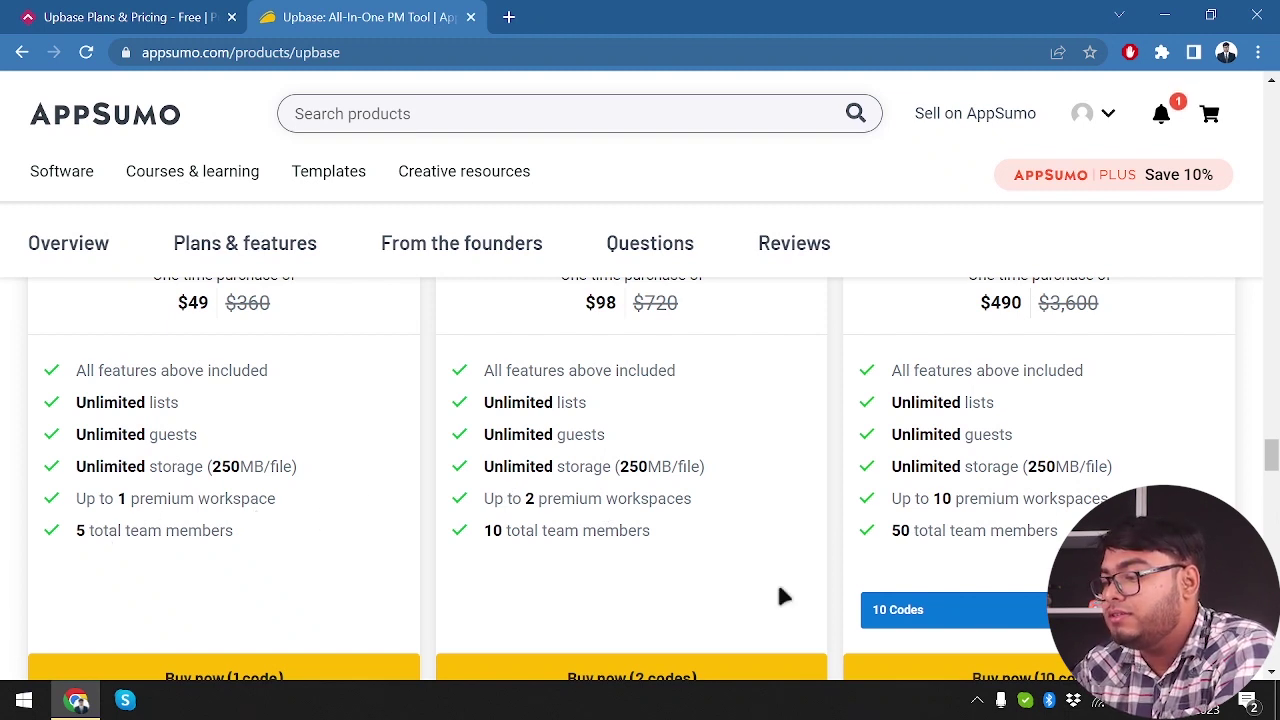
pyautogui.scroll(1, 800, 563)
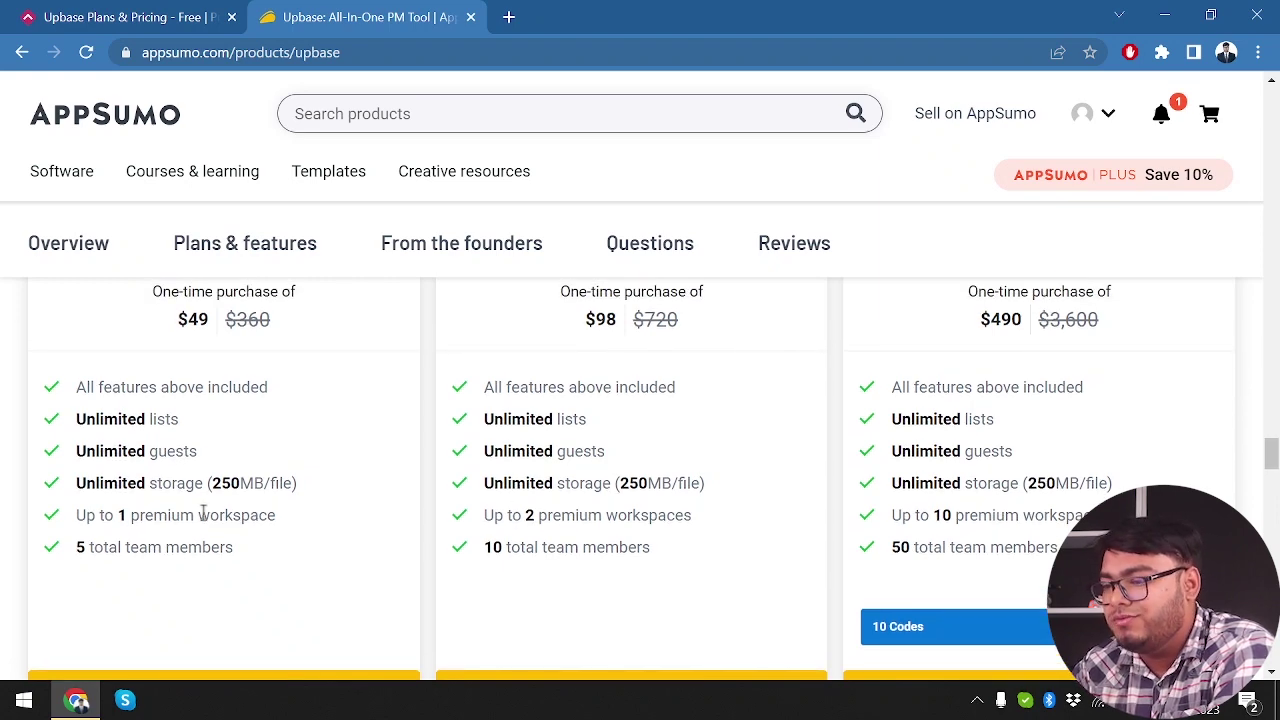
pyautogui.scroll(2, 205, 518)
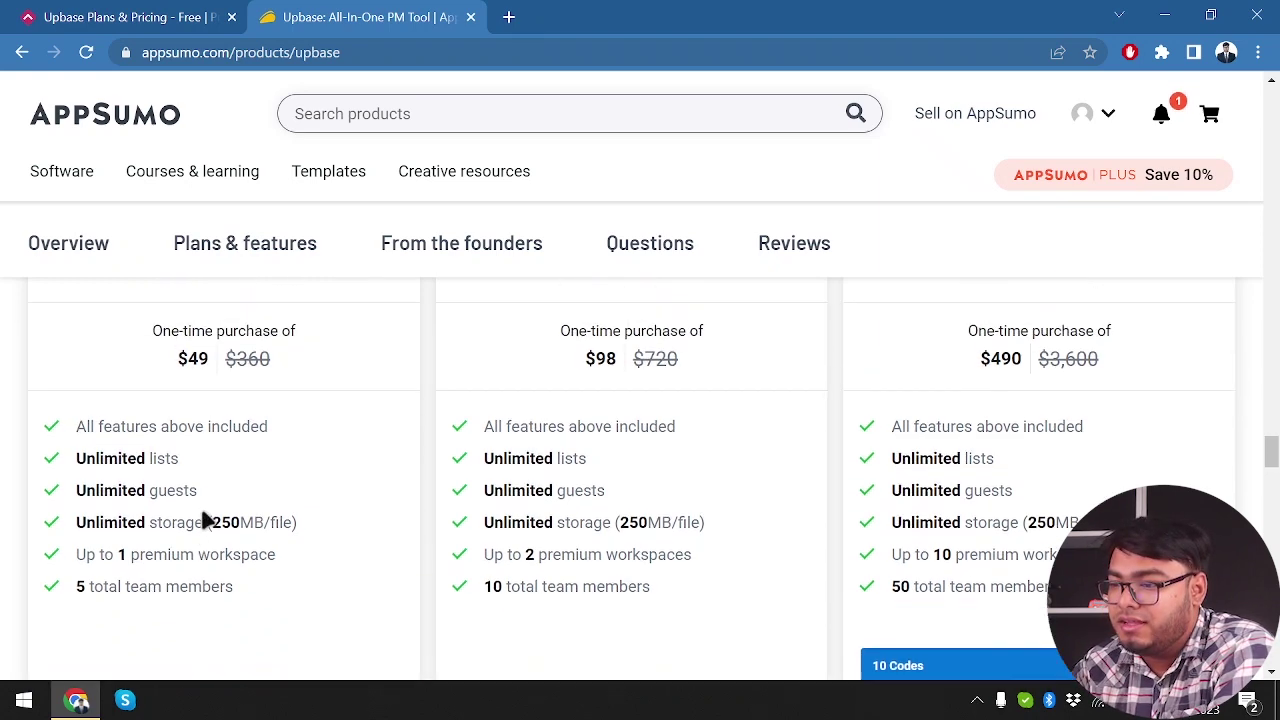
pyautogui.scroll(-1, 205, 518)
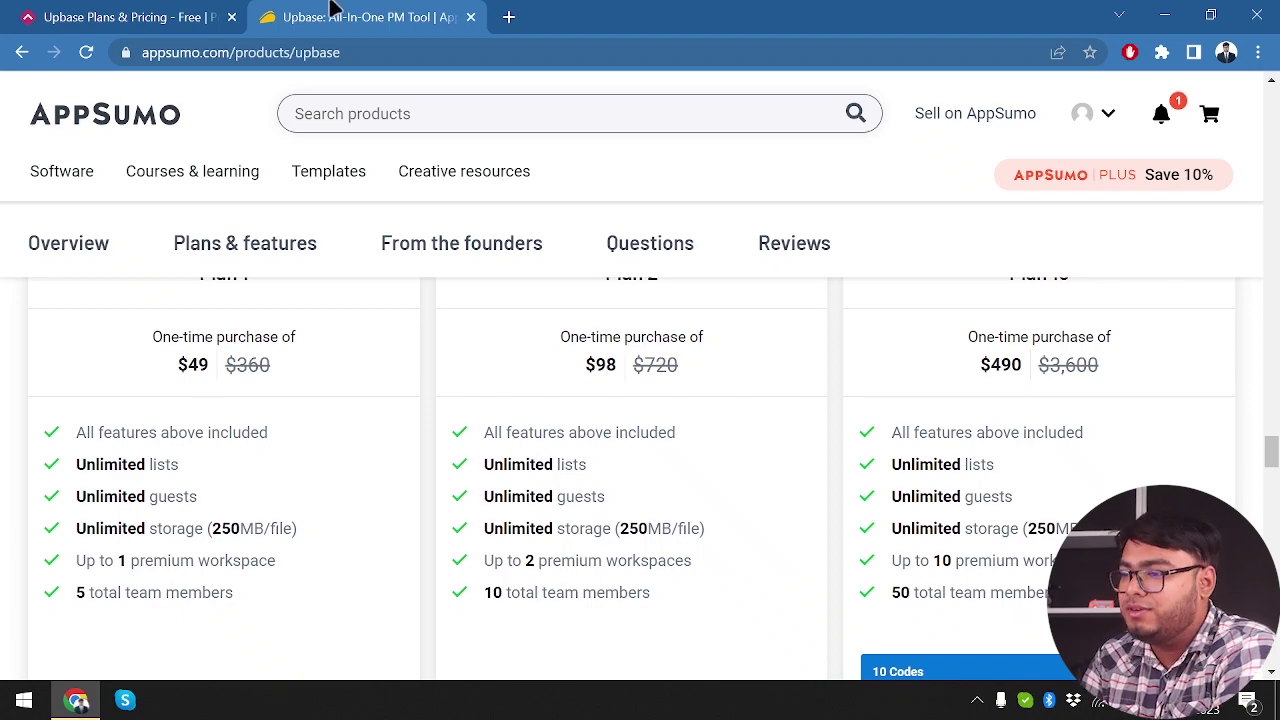
# Return to the Upbase pricing page and sign up for free using the Google account
pyautogui.click(86, 16)
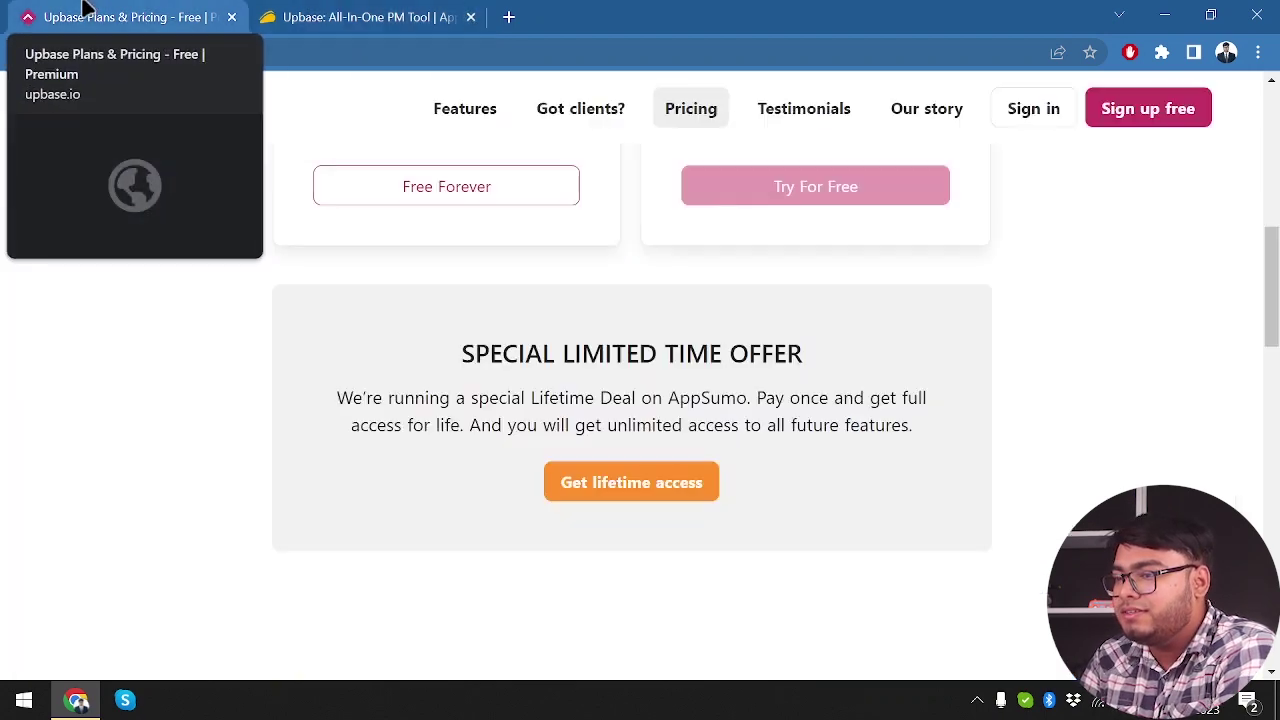
pyautogui.scroll(8, 614, 286)
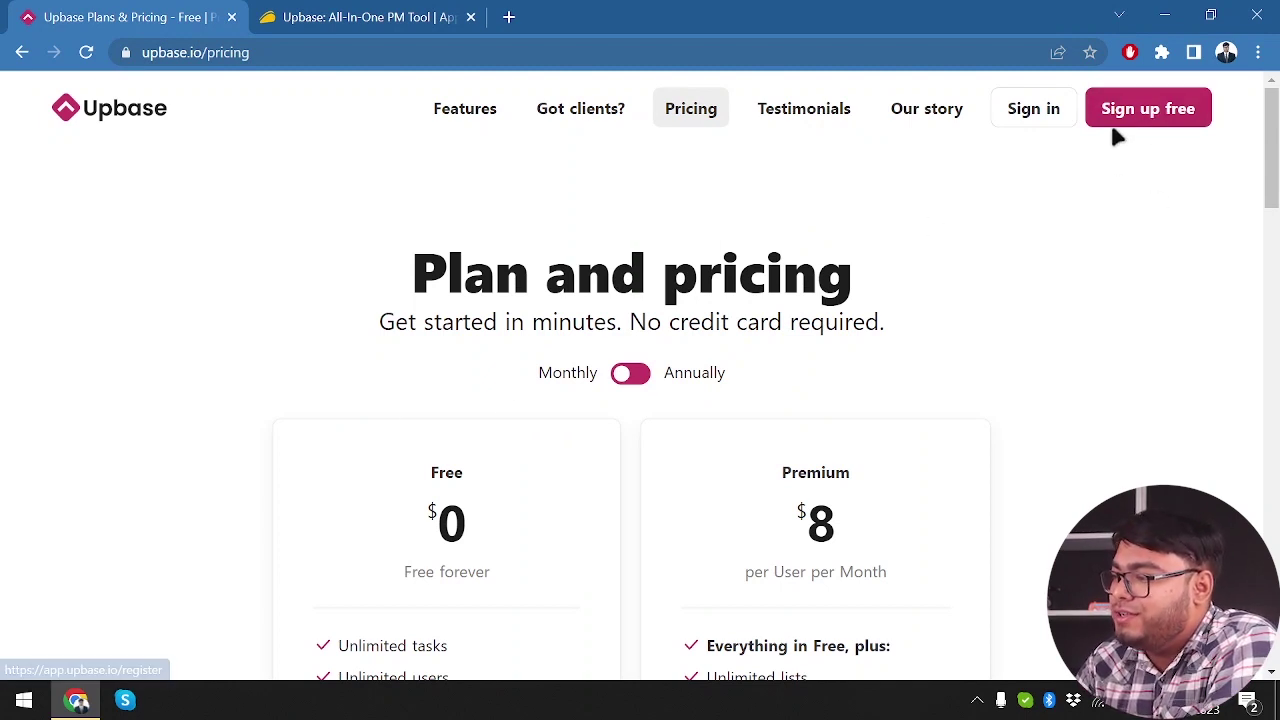
pyautogui.click(1155, 120)
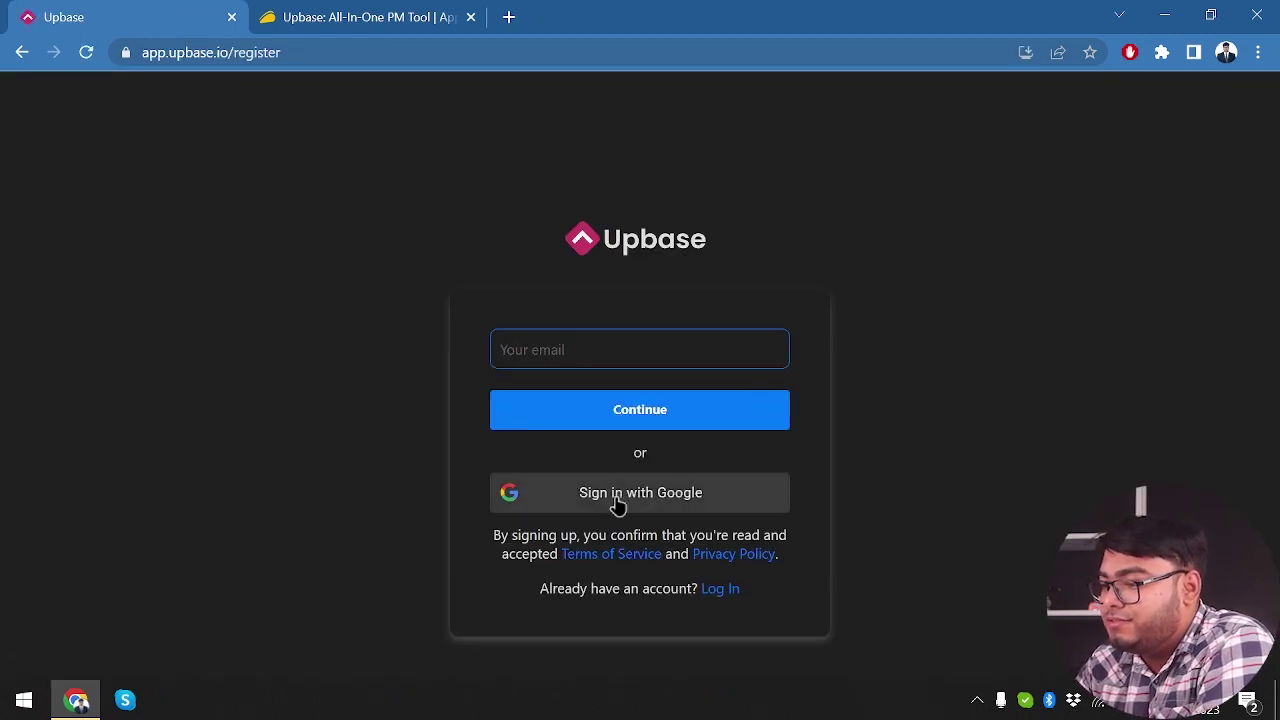
pyautogui.click(617, 503)
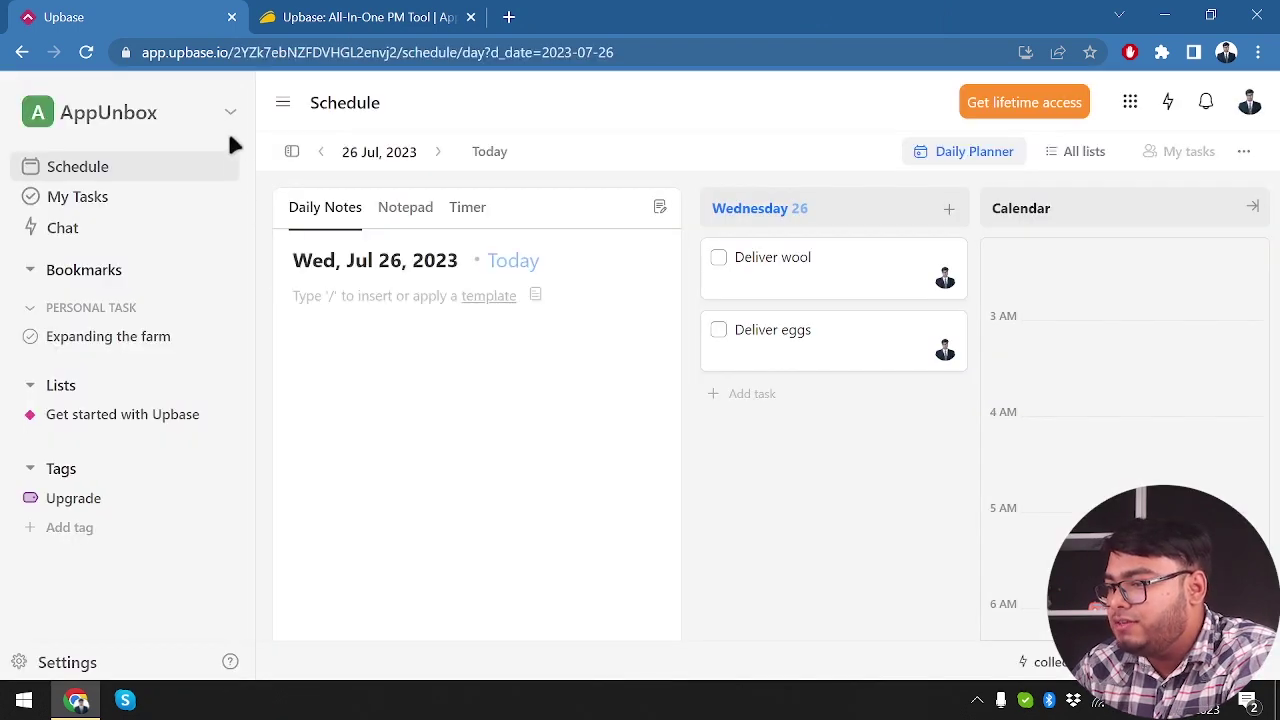
# Create a new workspace named Sweet Treats, entering test as the optional member, and select it in the workspace list
pyautogui.click(229, 133)
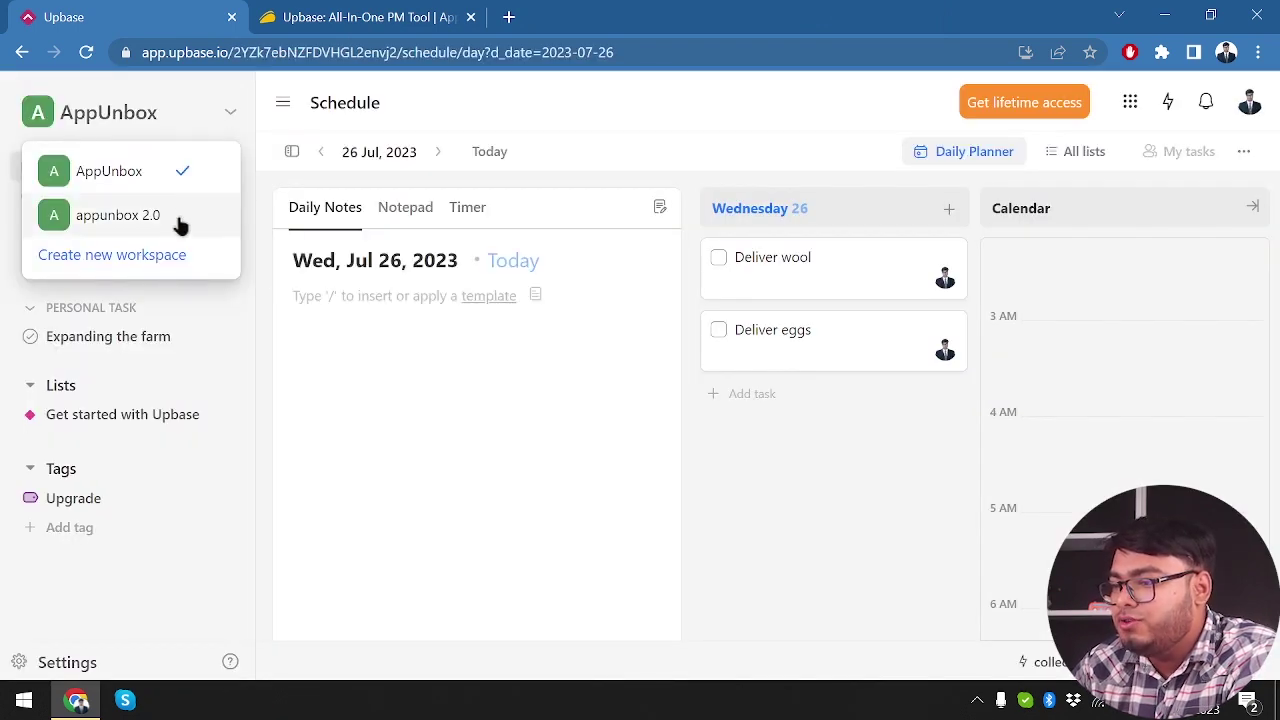
pyautogui.click(111, 256)
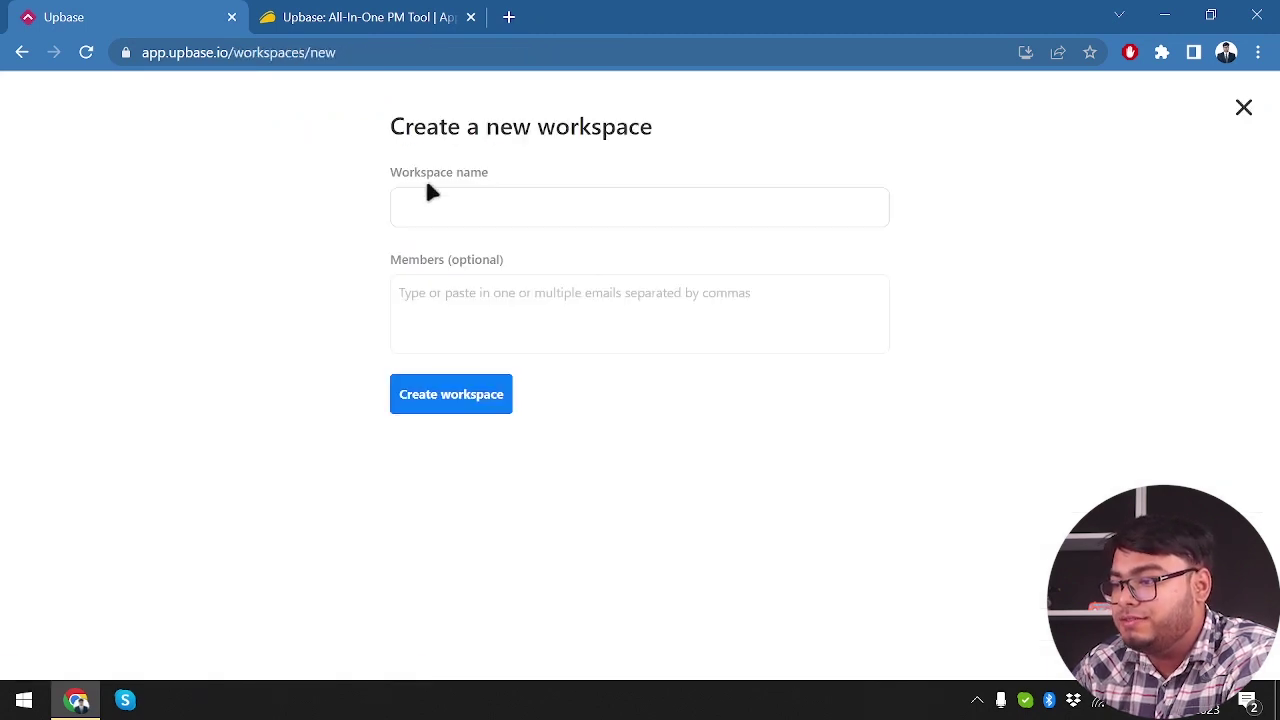
pyautogui.click(464, 205)
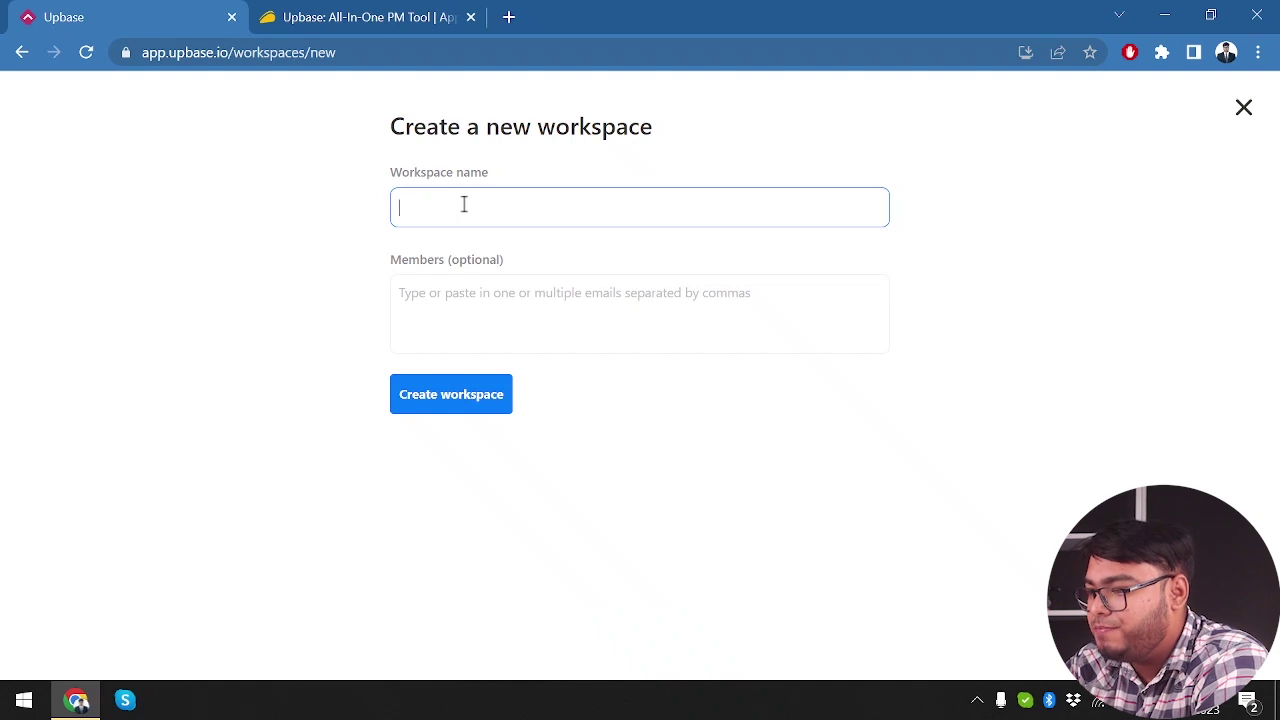
pyautogui.write('Sweet Treats')
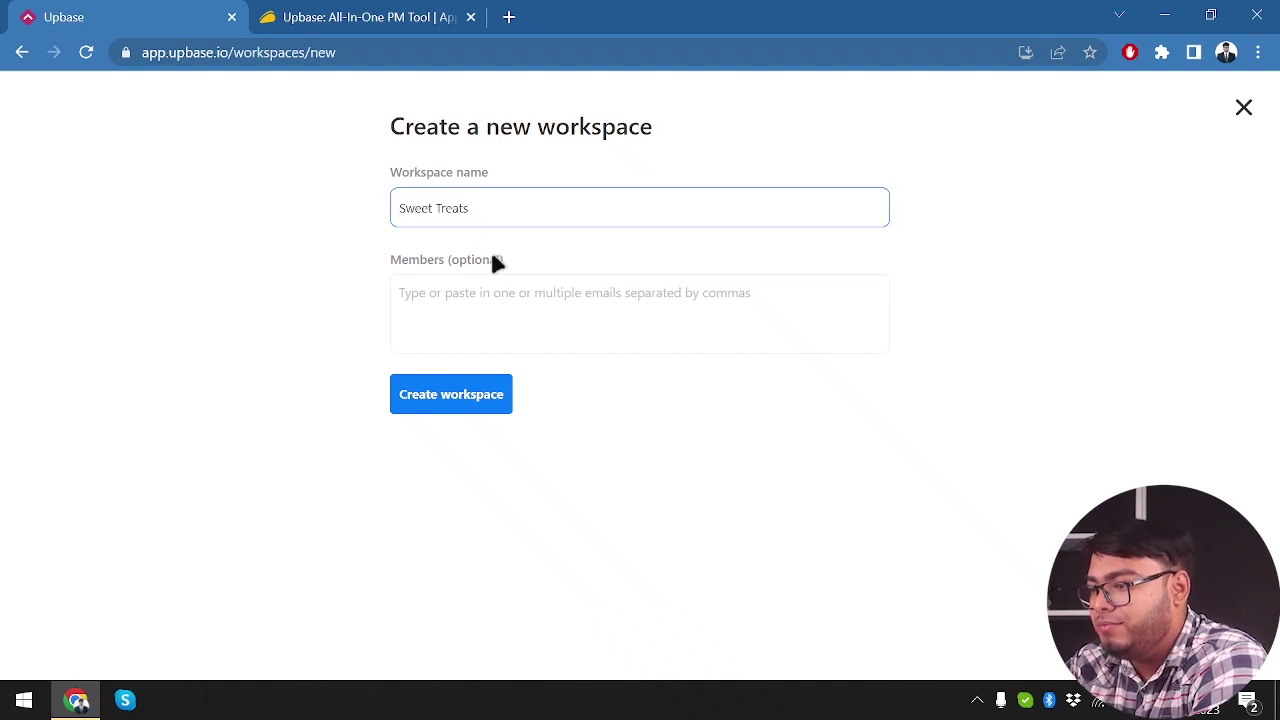
pyautogui.click(516, 296)
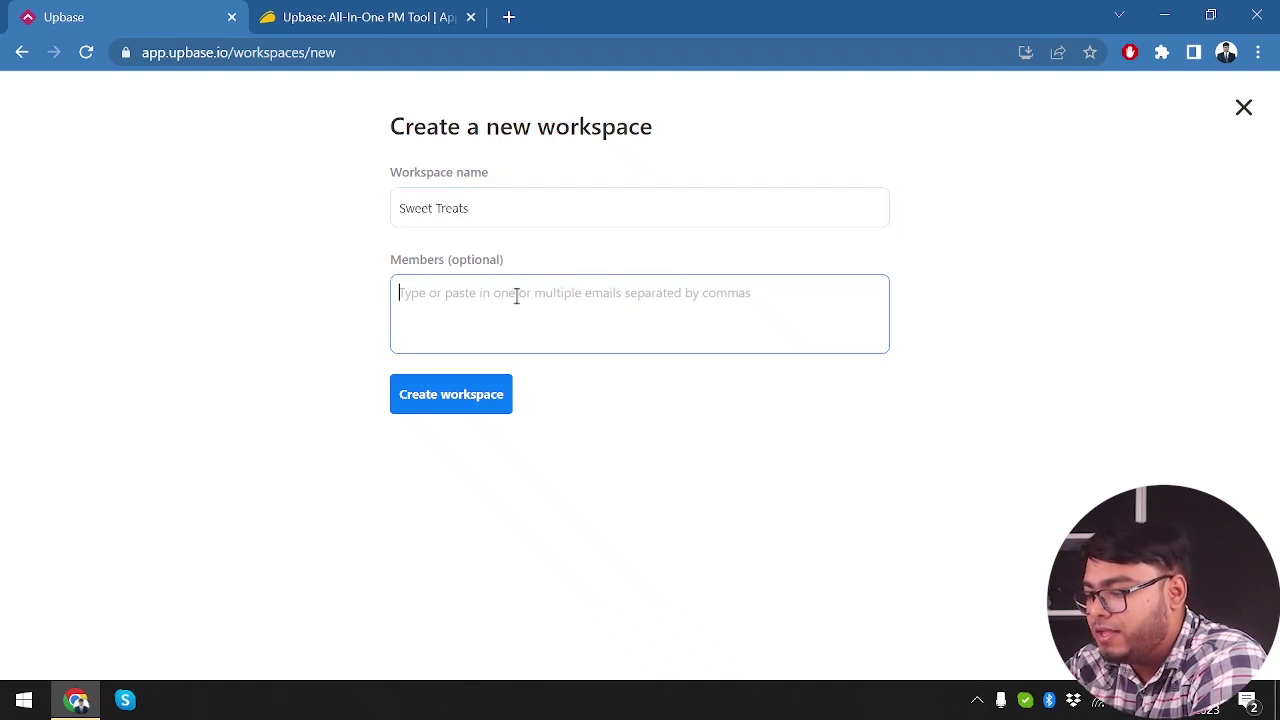
pyautogui.write('ts')
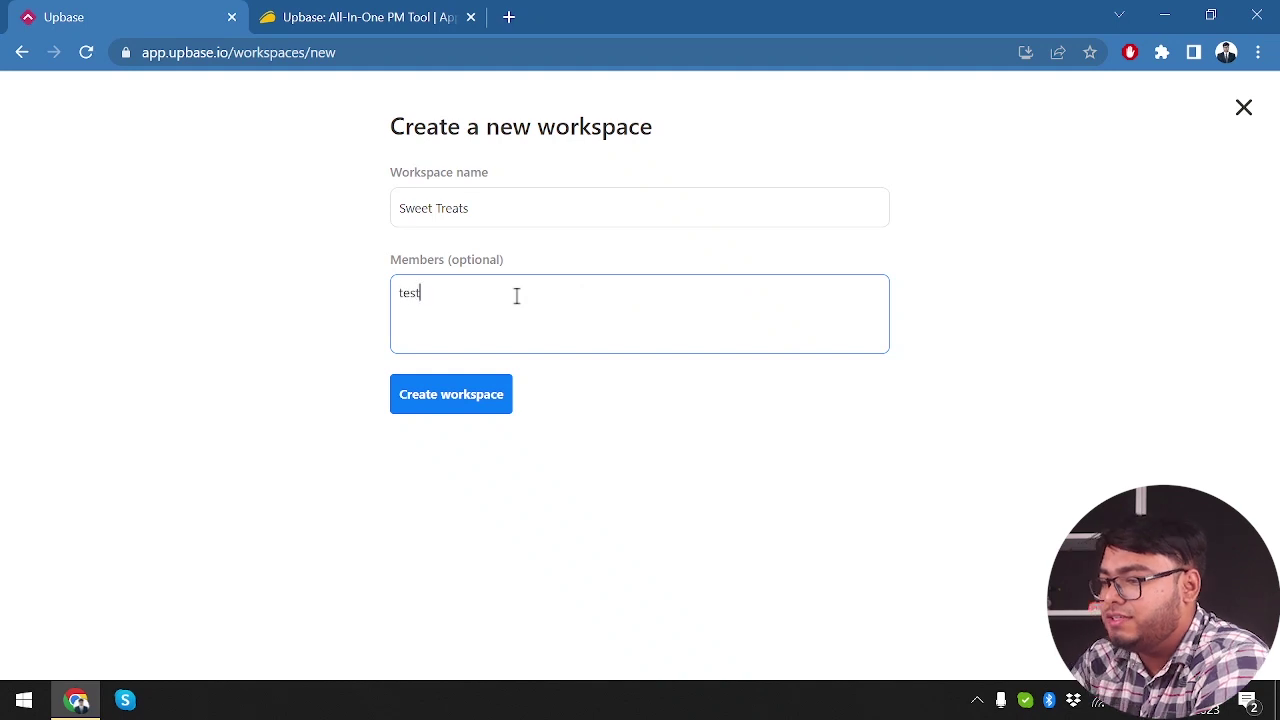
pyautogui.click(446, 400)
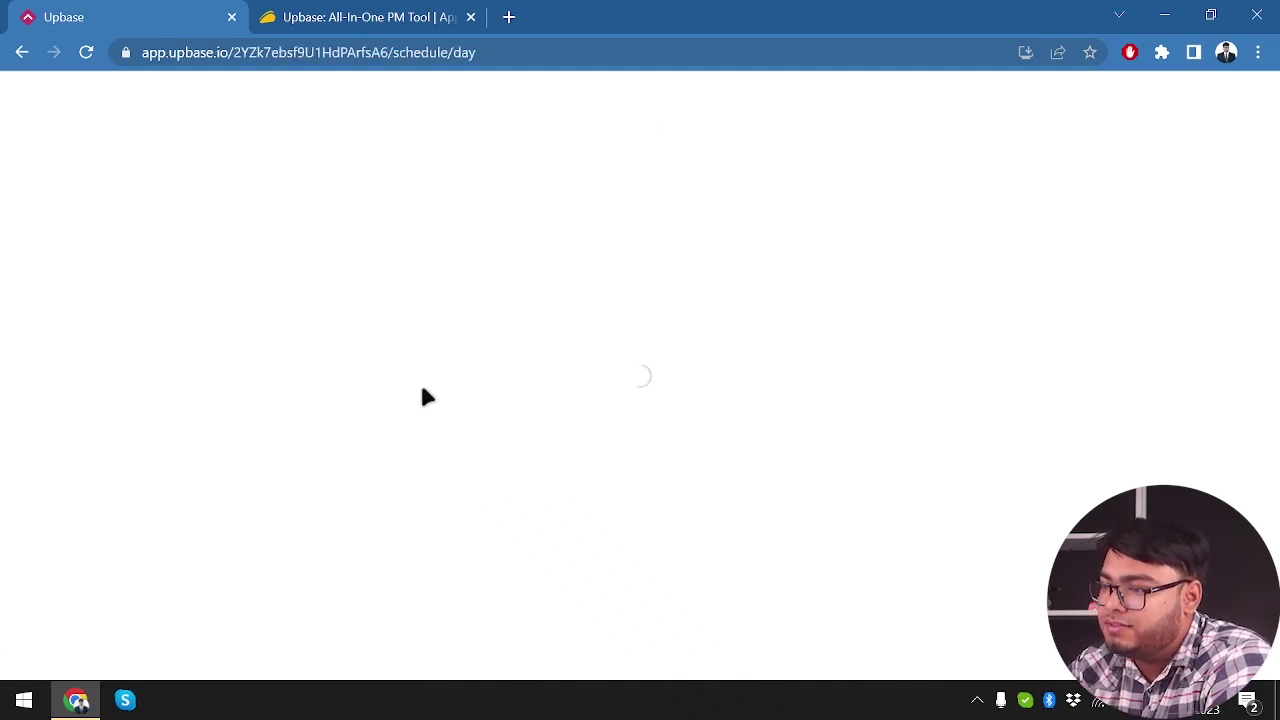
pyautogui.click(226, 116)
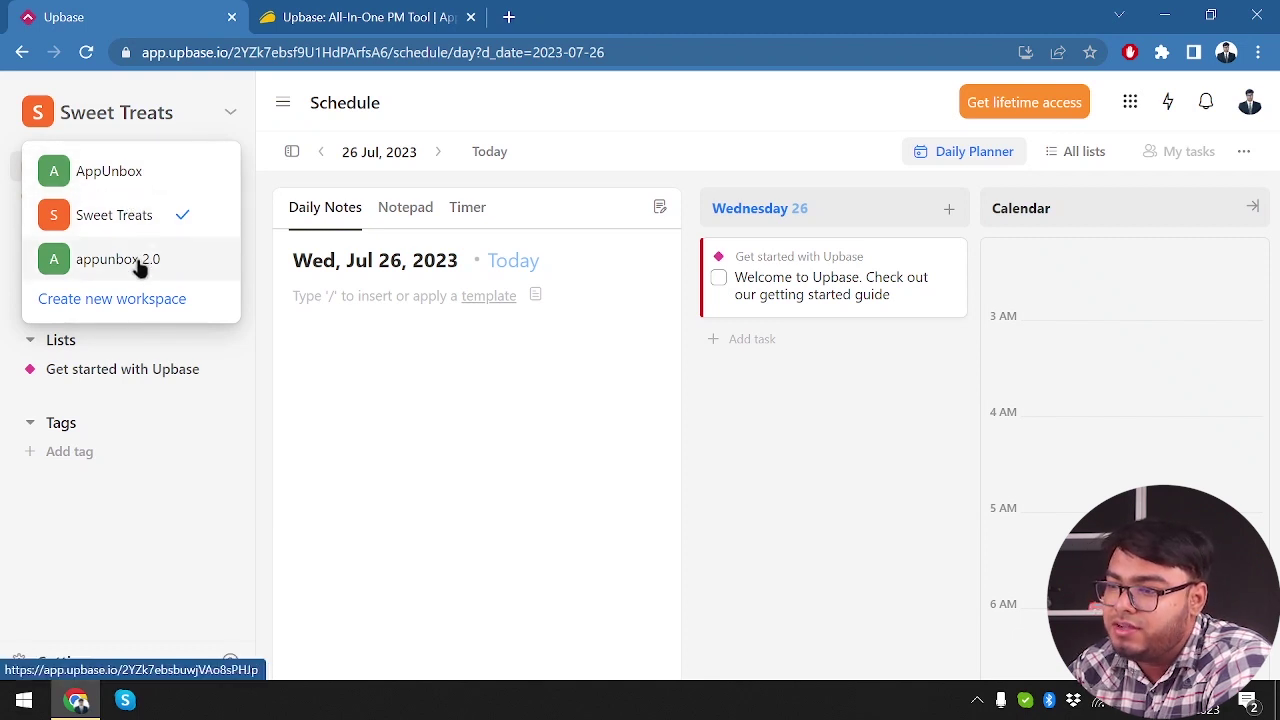
pyautogui.click(177, 214)
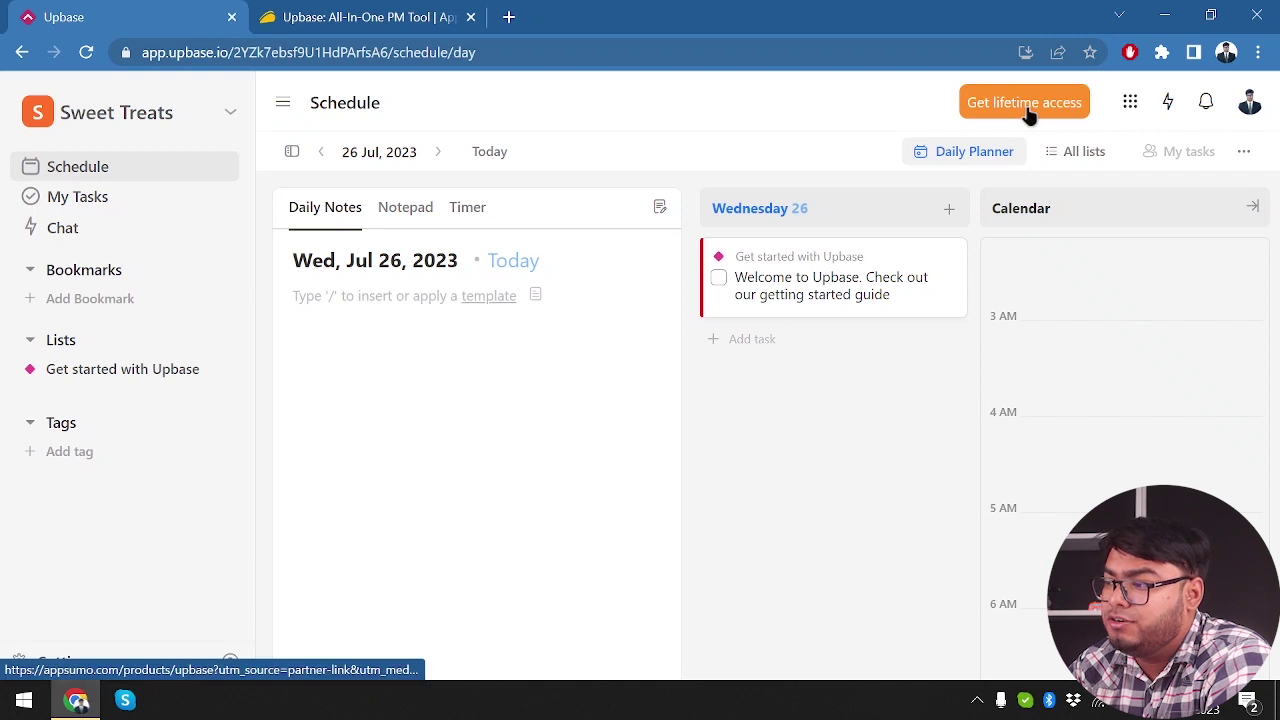
# Check the list of available workspaces, keeping Sweet Treats as the active one
pyautogui.click(225, 119)
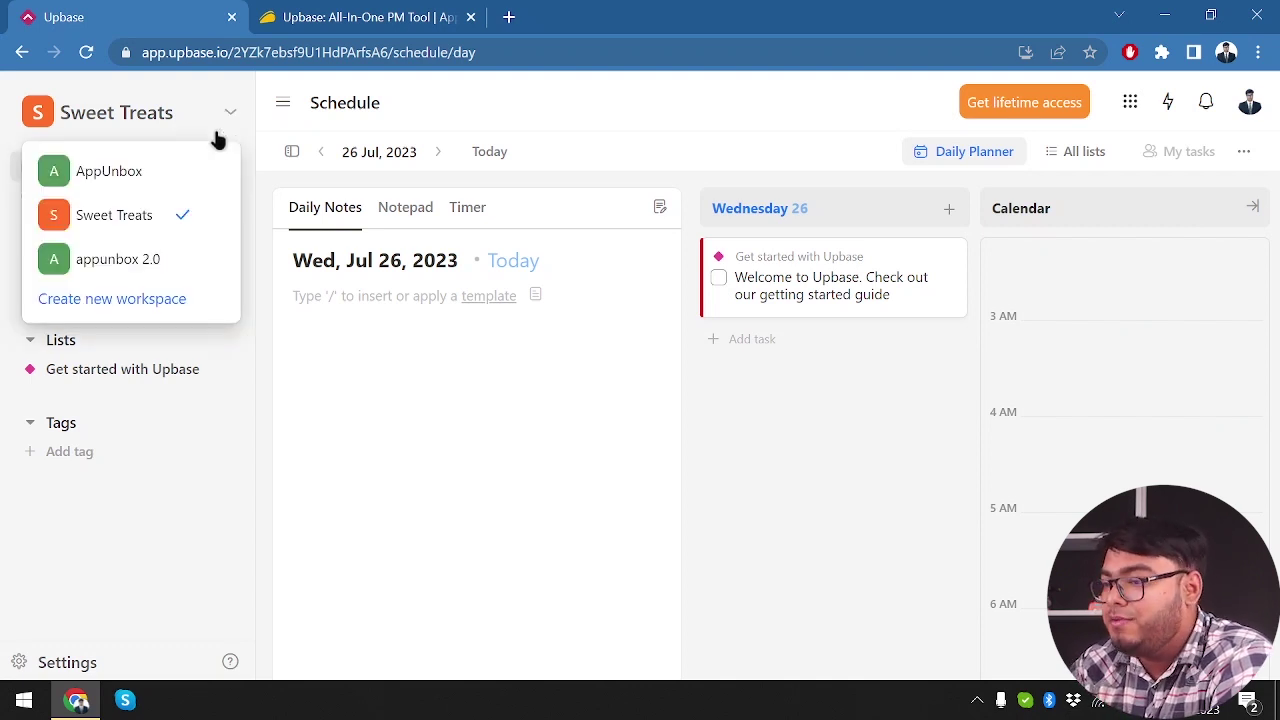
pyautogui.click(136, 232)
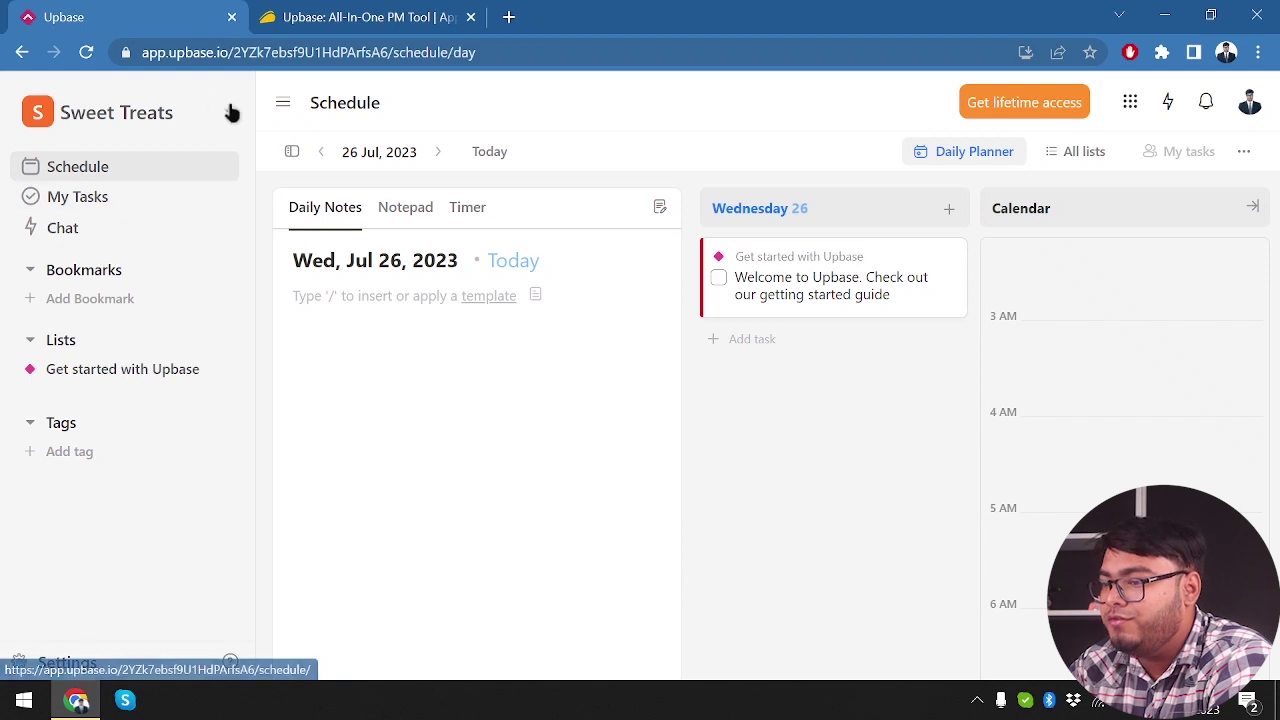
pyautogui.click(229, 125)
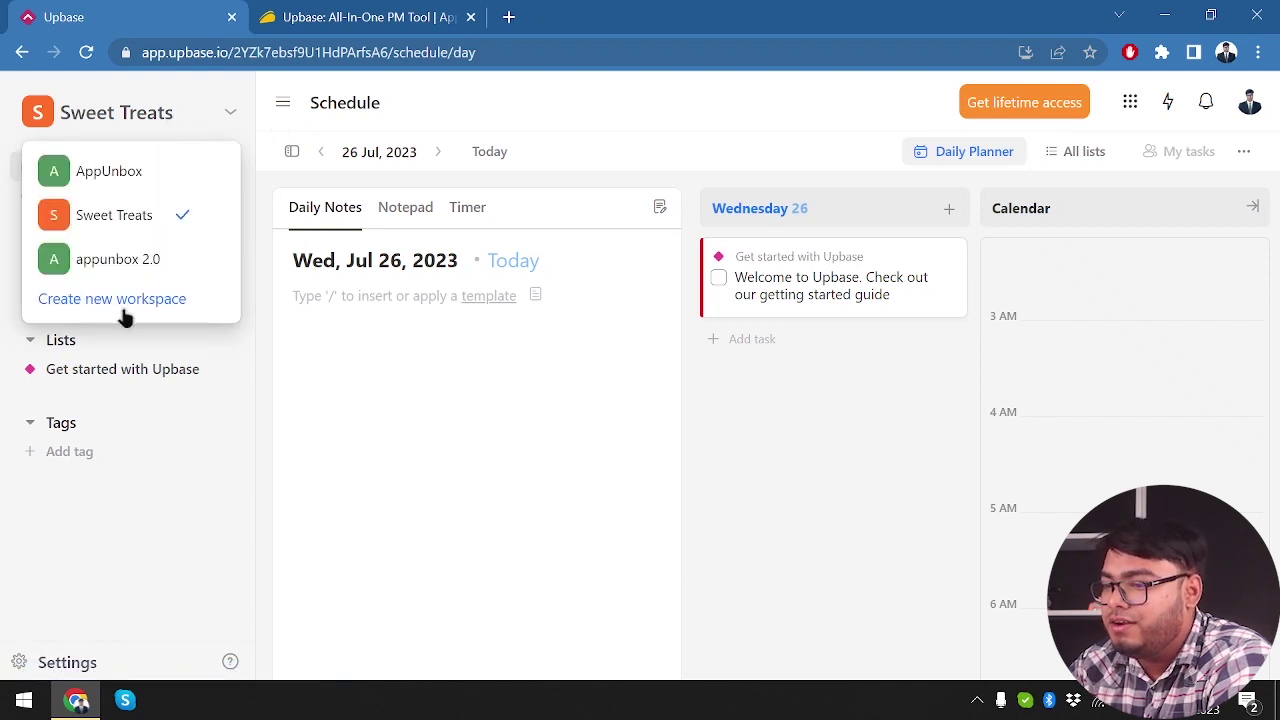
pyautogui.click(214, 120)
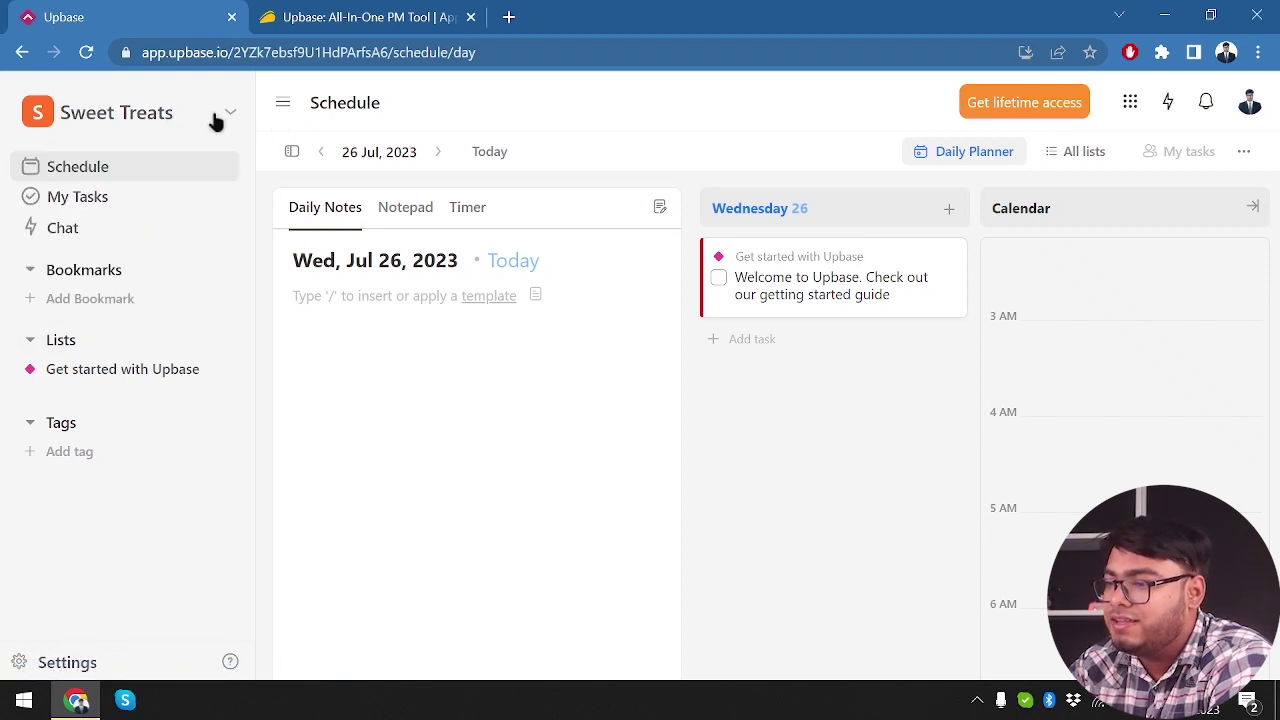
# Try collapsing and restoring the navigation sidebar
pyautogui.click(280, 106)
pyautogui.click(35, 103)
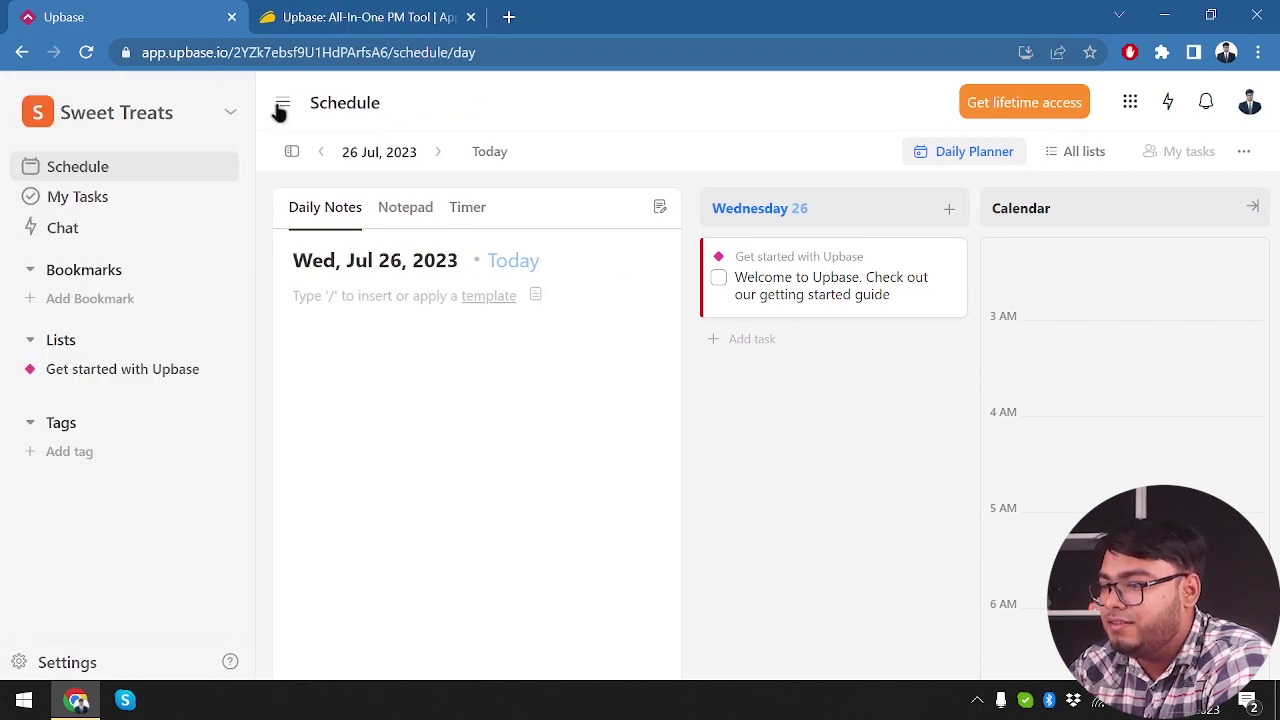
pyautogui.click(281, 104)
pyautogui.click(24, 105)
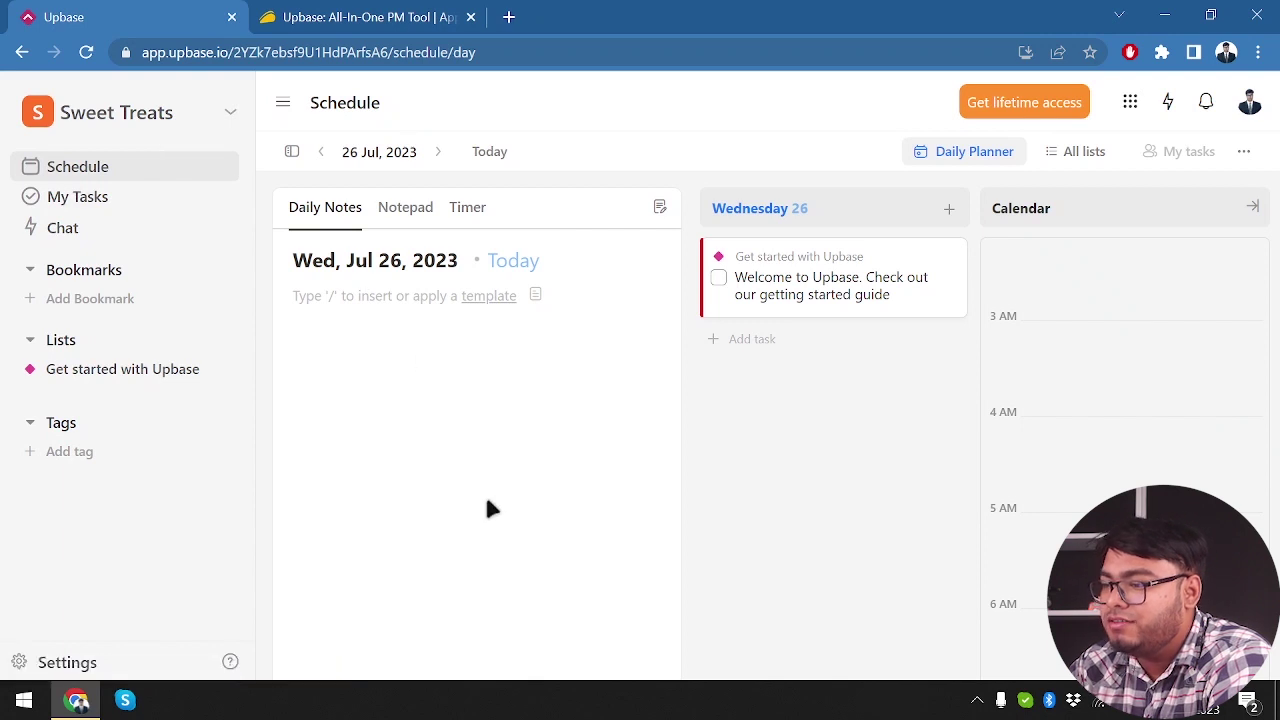
# Show My Tasks in list view and open the workspace chat
pyautogui.press('g')
pyautogui.press('m')
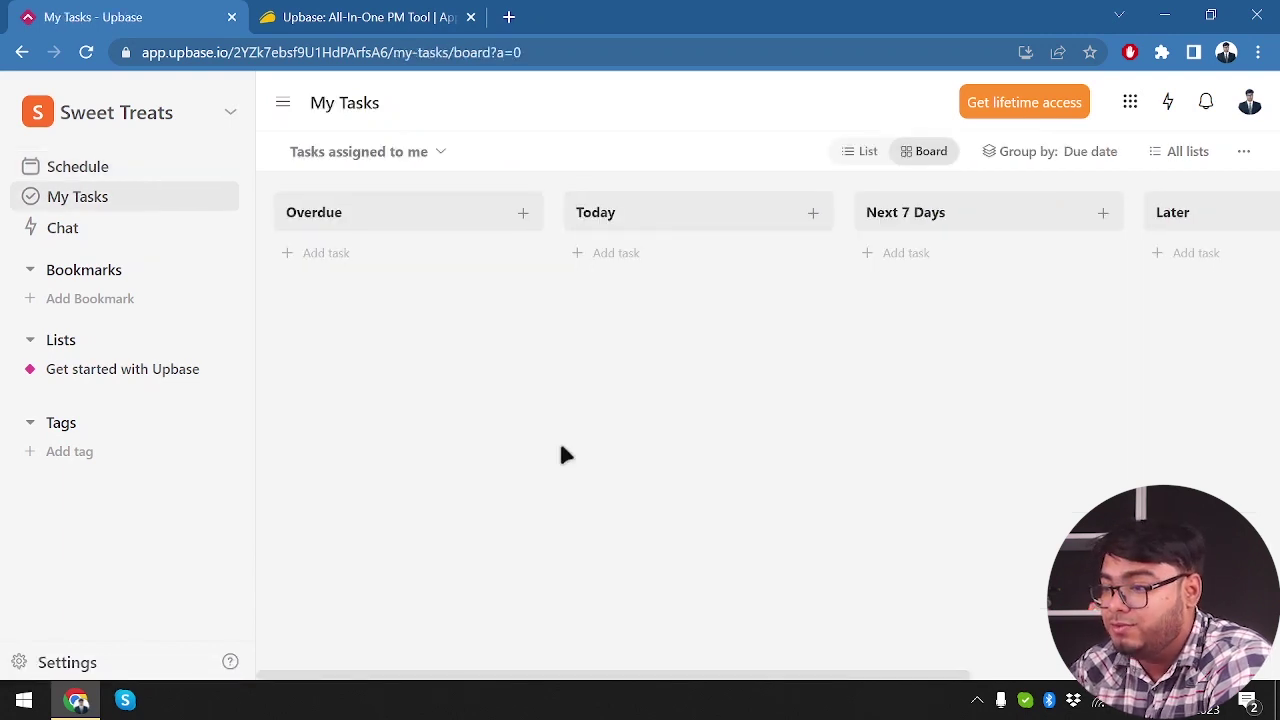
pyautogui.click(870, 151)
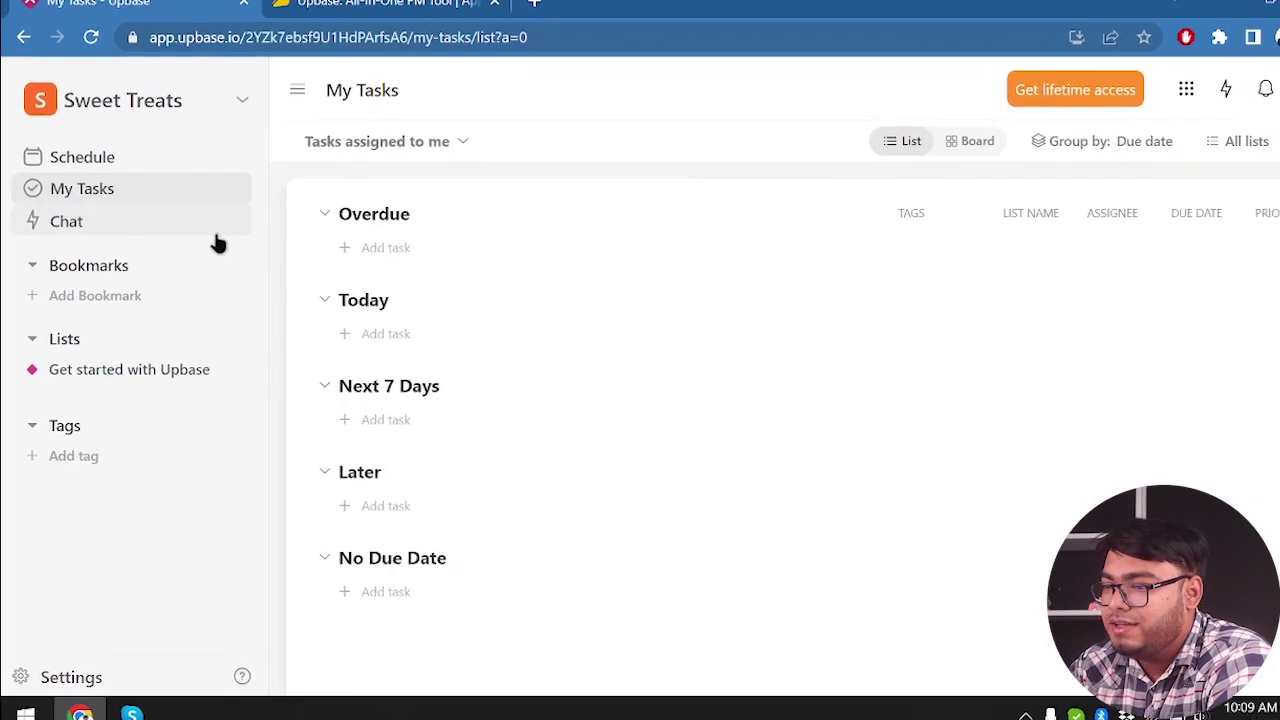
pyautogui.click(155, 230)
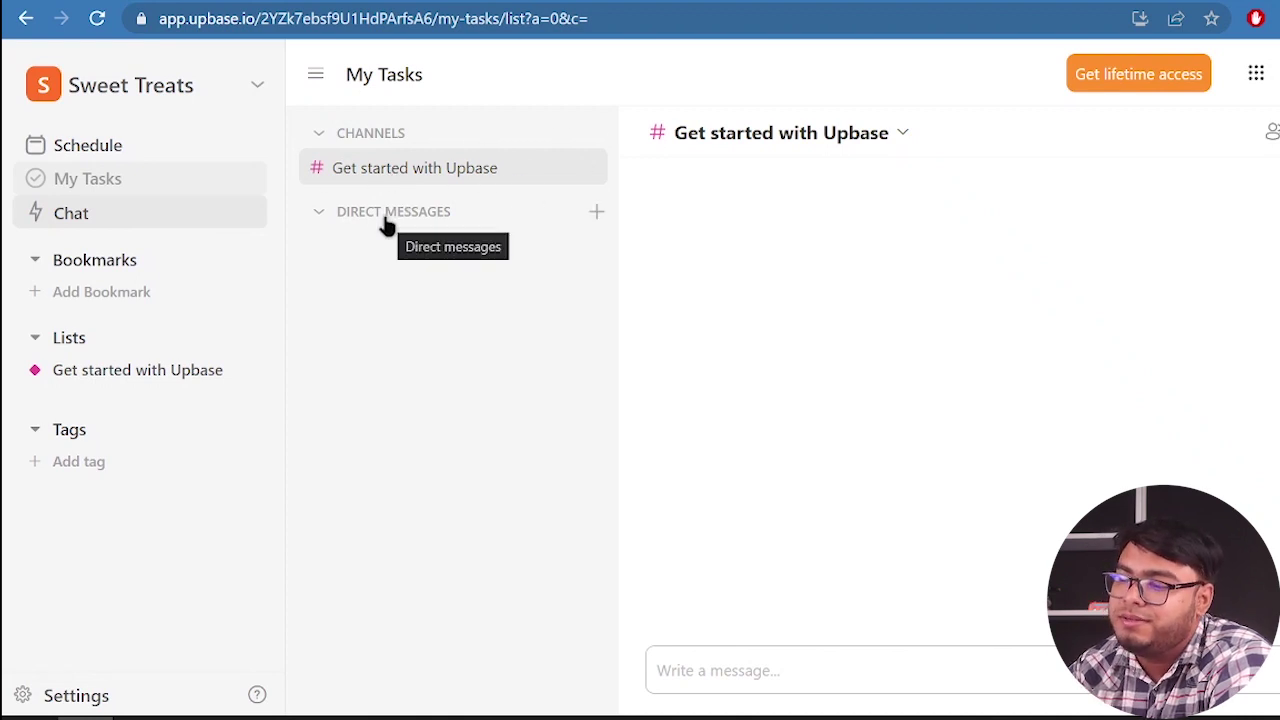
# Add a bookmark to the My Tasks list page, named Tasks assigned to me
pyautogui.click(80, 289)
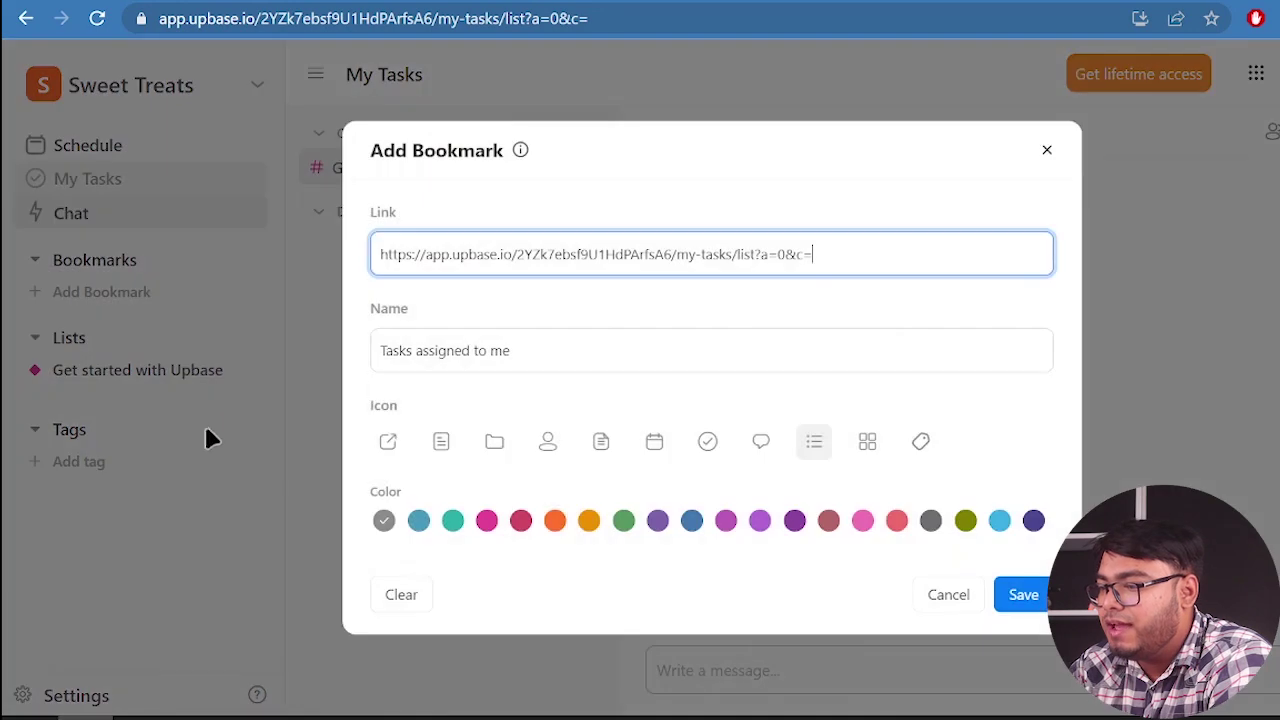
pyautogui.click(610, 347)
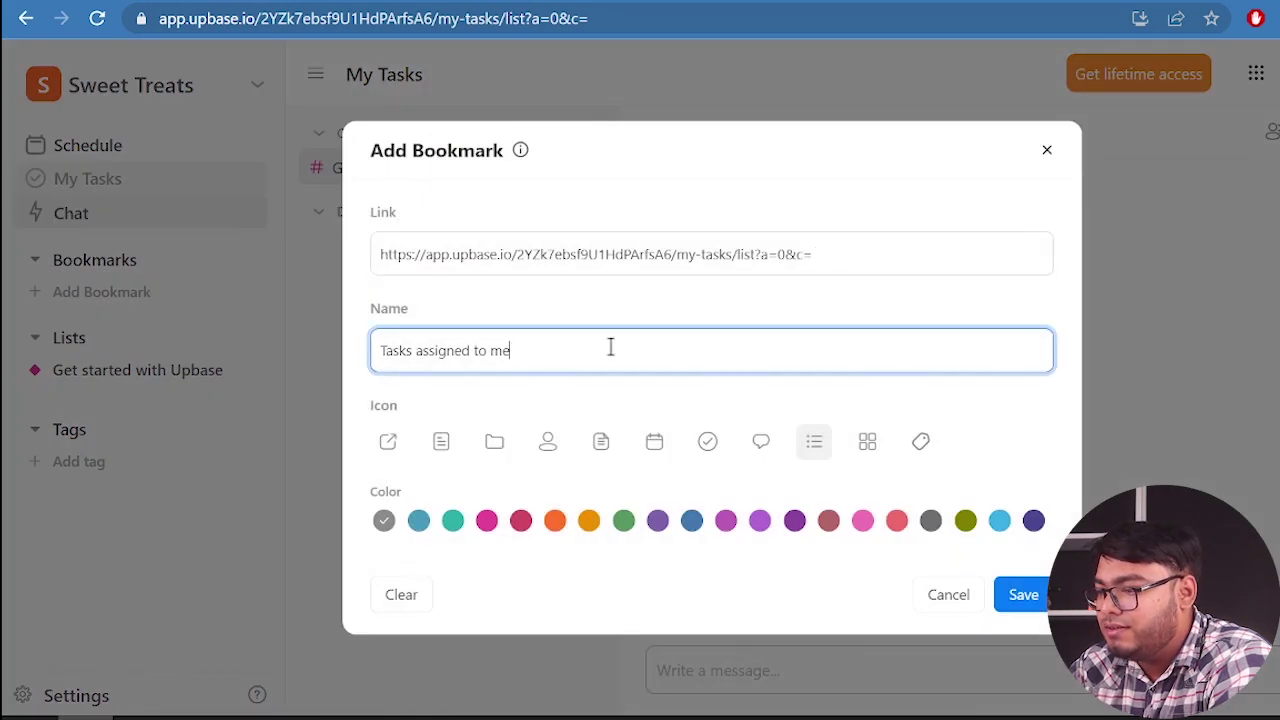
pyautogui.click(1020, 597)
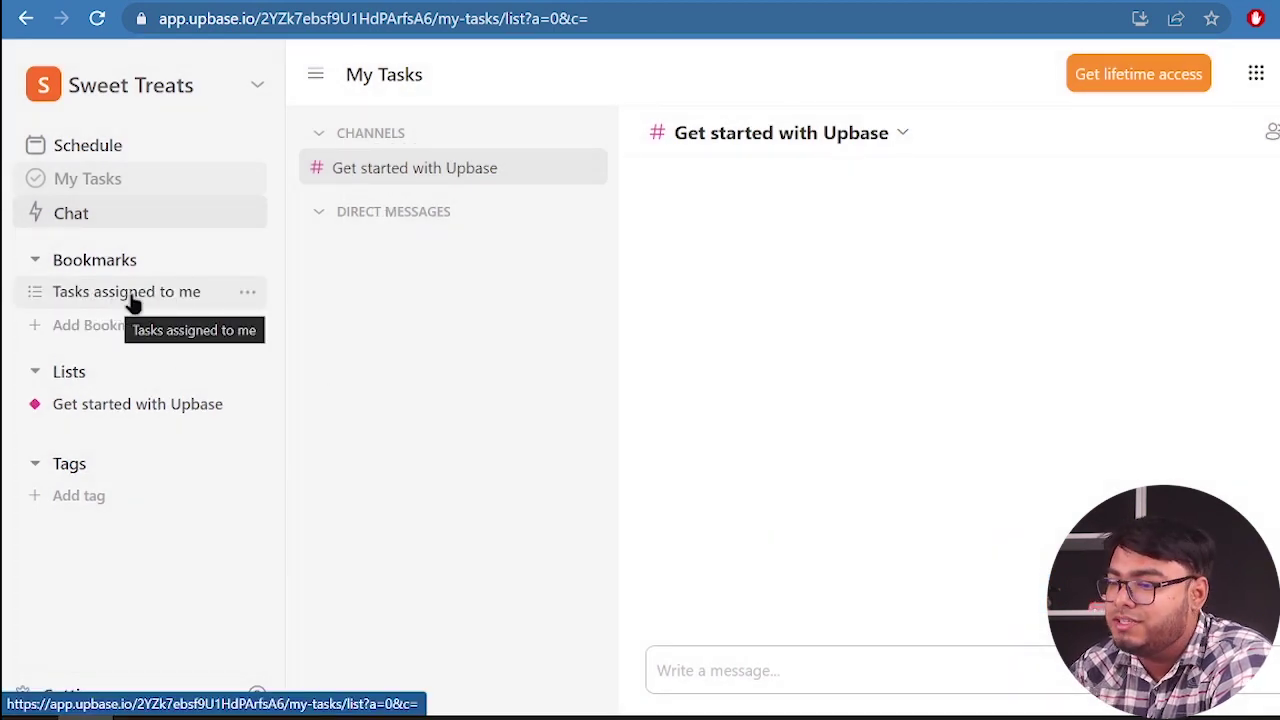
# Examine the Get started with Upbase list's board sections and options, and the choices for adding a folder or list
pyautogui.click(77, 403)
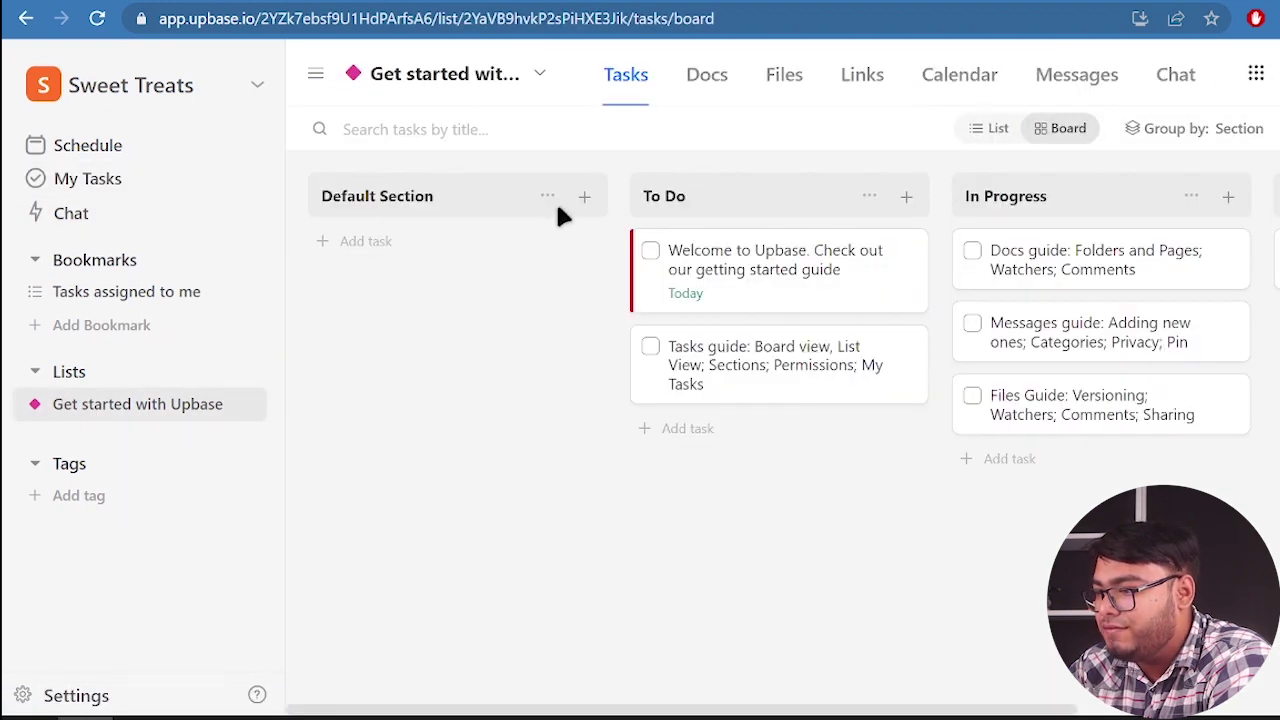
pyautogui.hscroll(3, 563, 339)
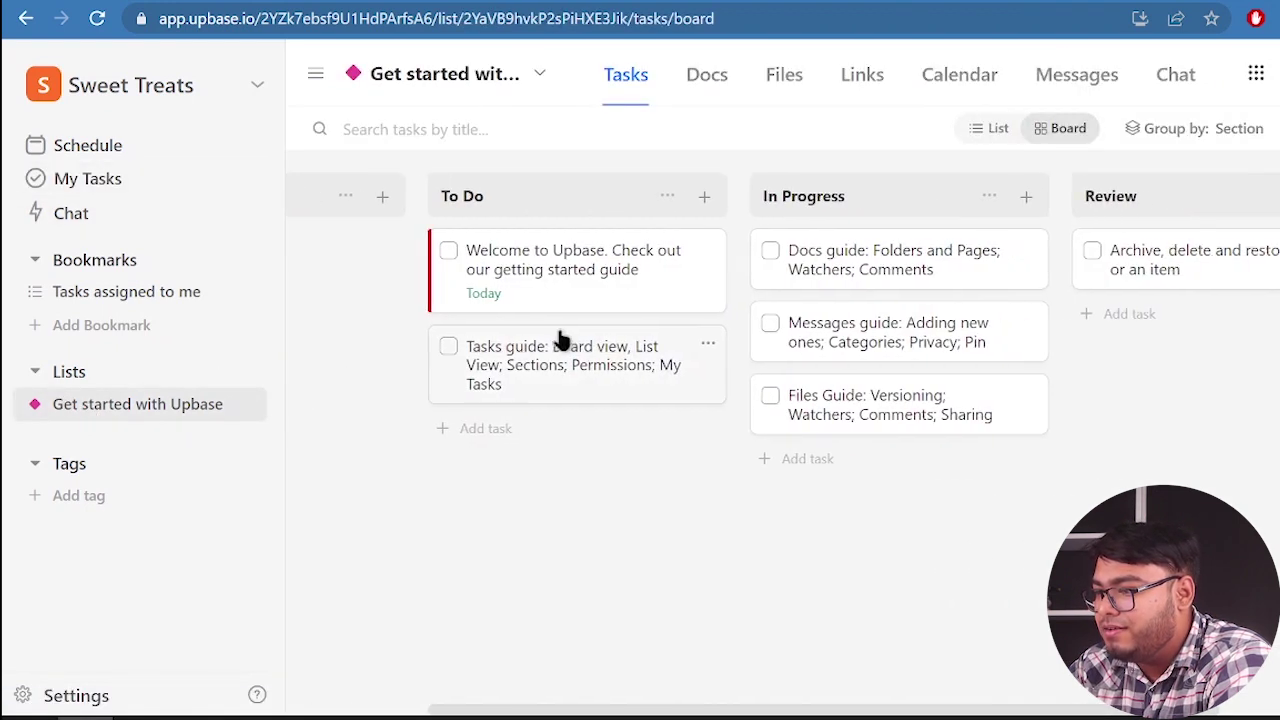
pyautogui.hscroll(-3, 561, 340)
pyautogui.click(491, 76)
pyautogui.click(491, 76)
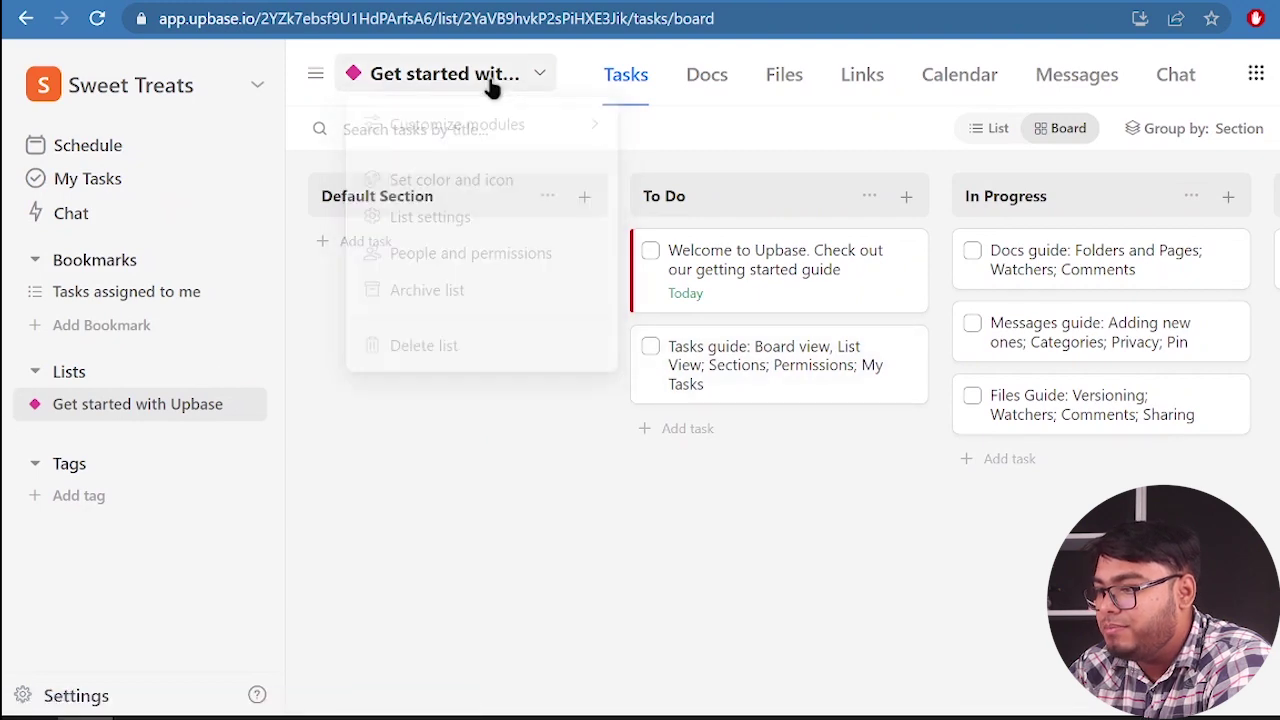
pyautogui.hscroll(6, 532, 472)
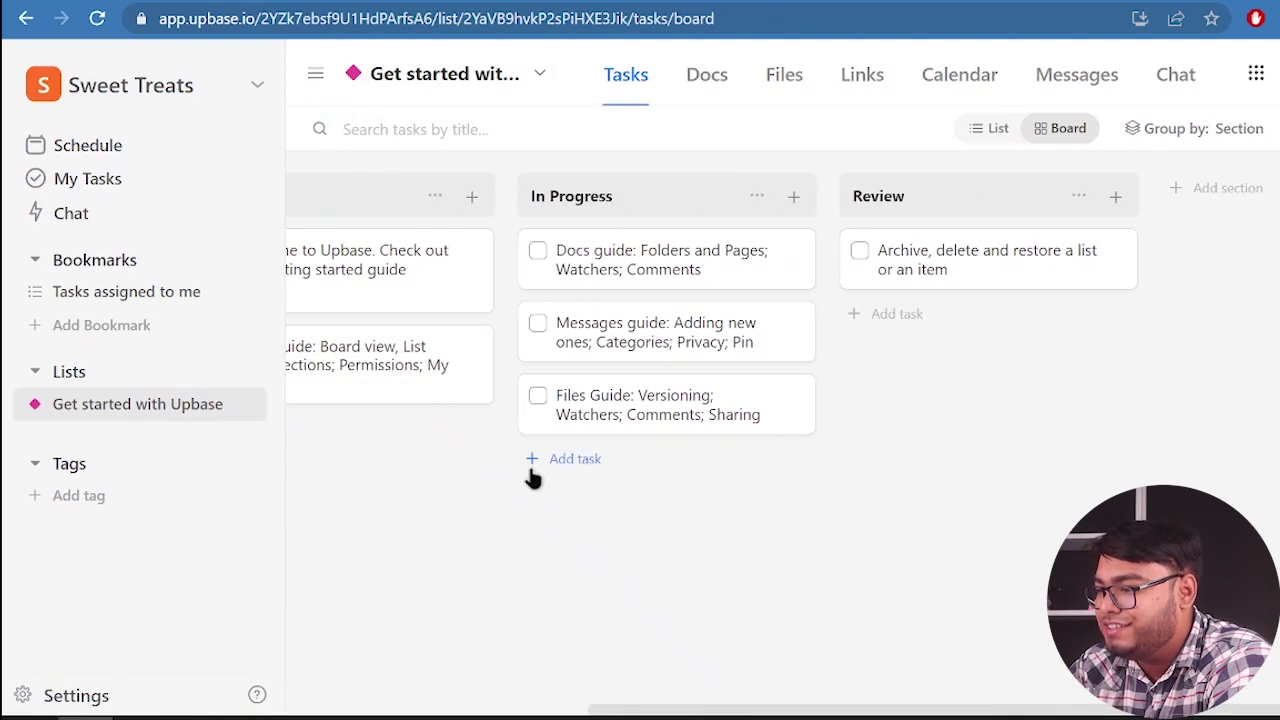
pyautogui.hscroll(-6, 532, 475)
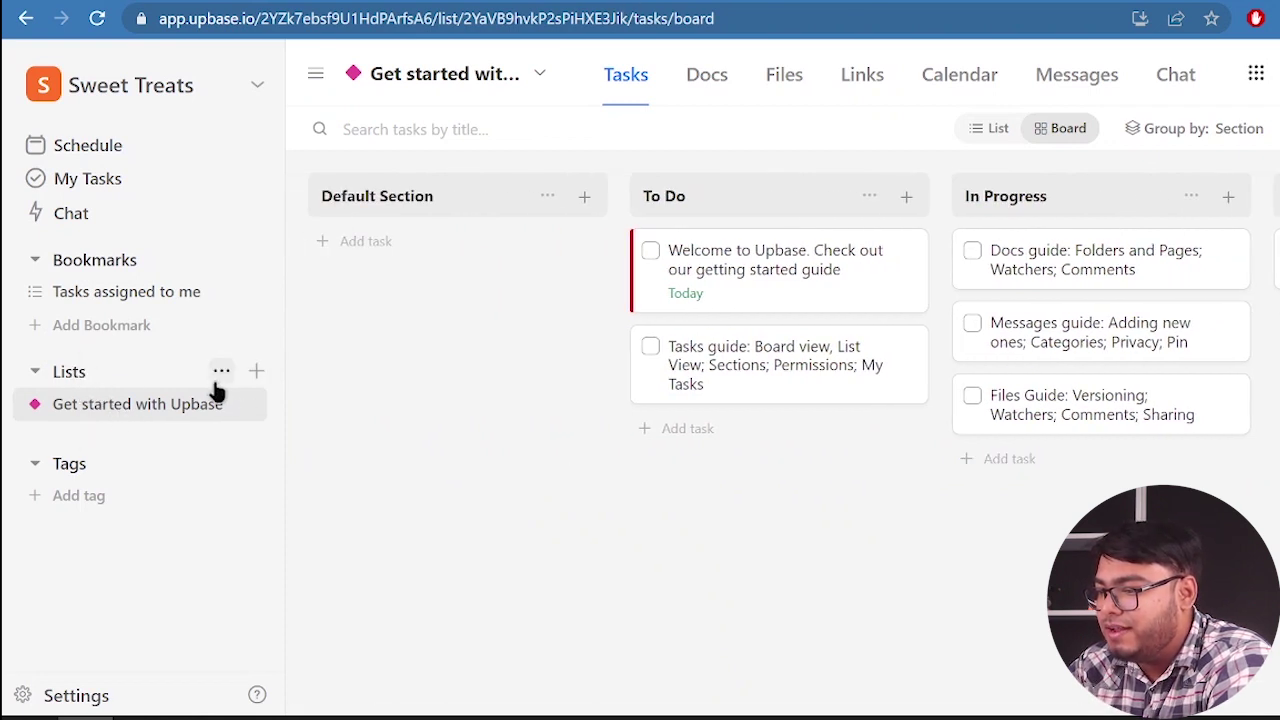
pyautogui.click(256, 372)
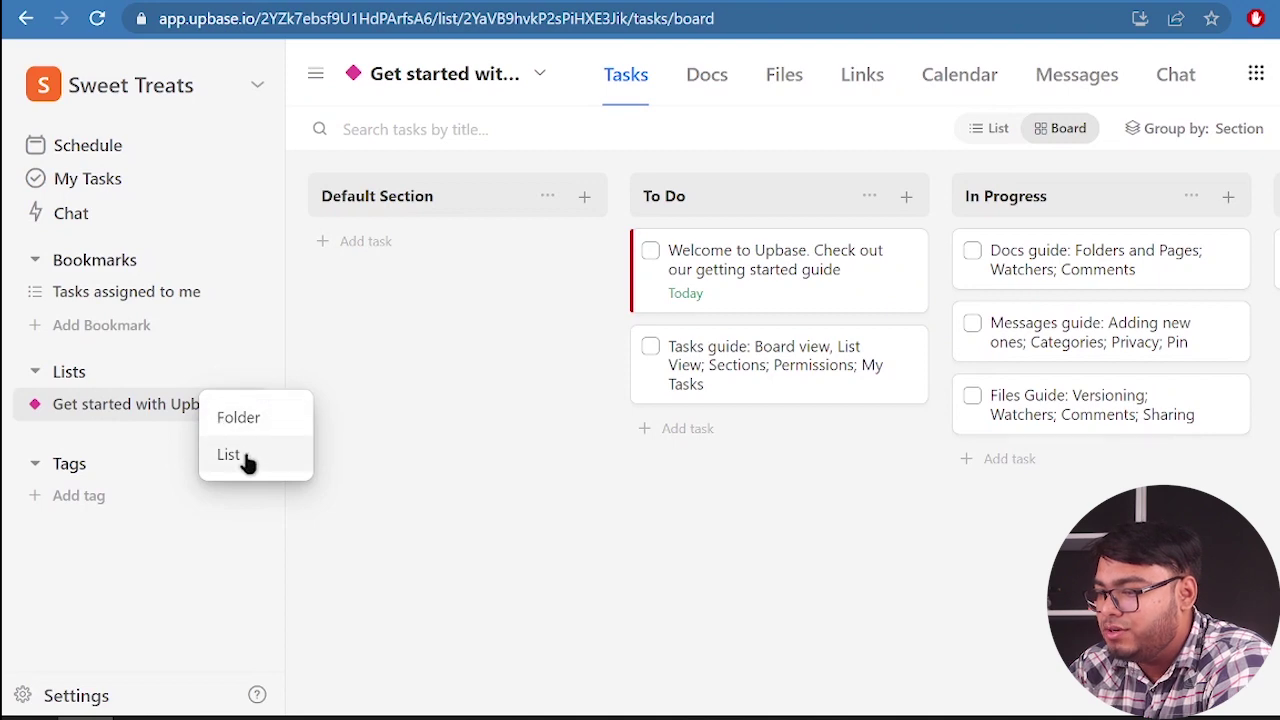
pyautogui.click(340, 376)
# Create a tag named production with the teal color
pyautogui.click(52, 498)
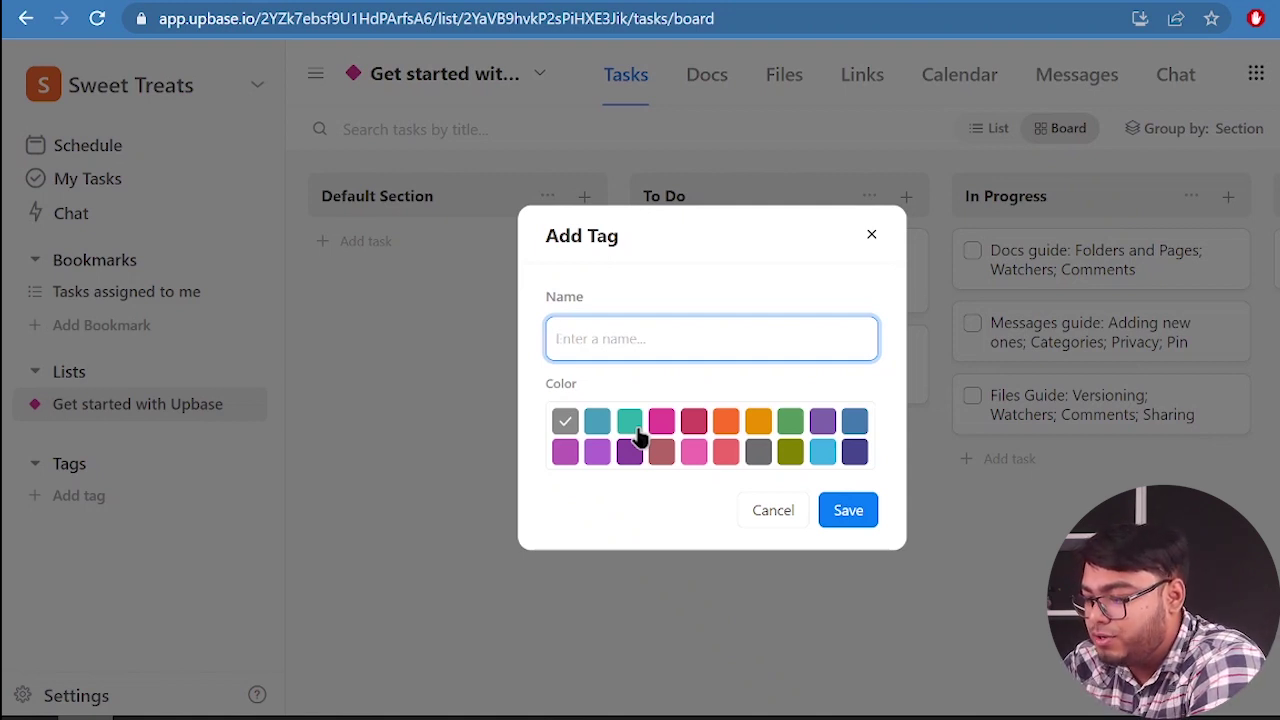
pyautogui.write('production')
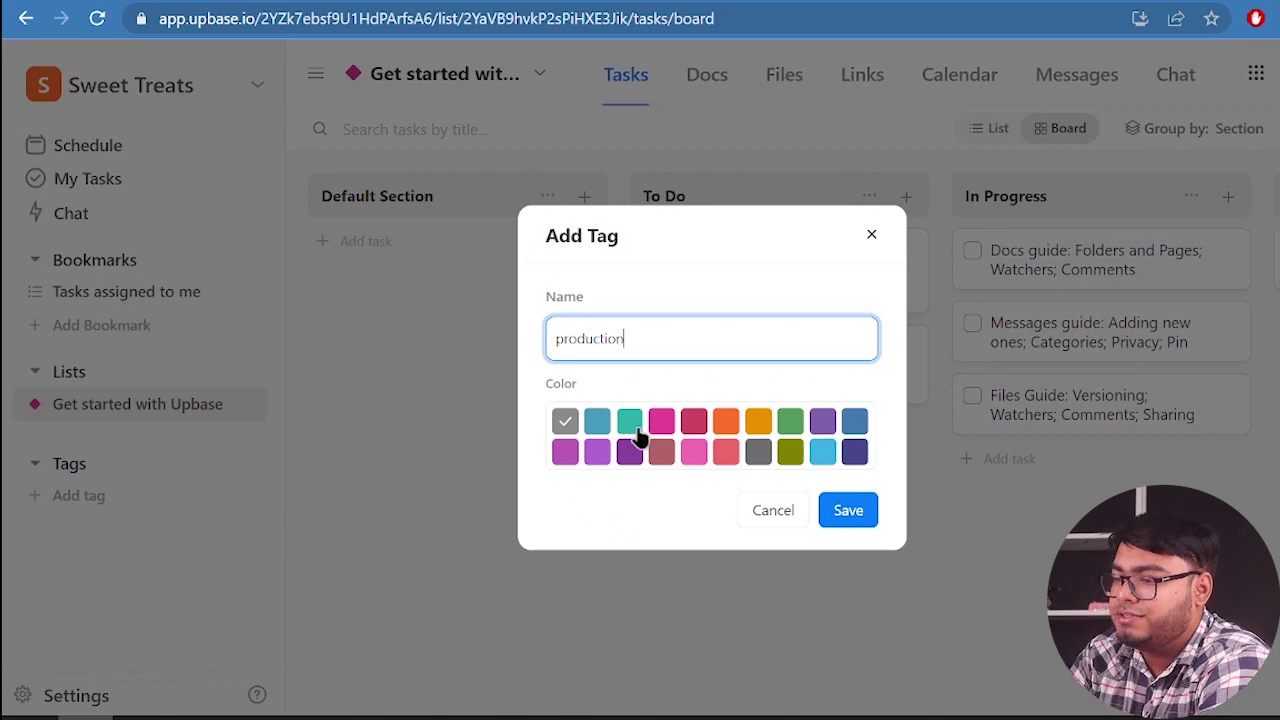
pyautogui.click(630, 423)
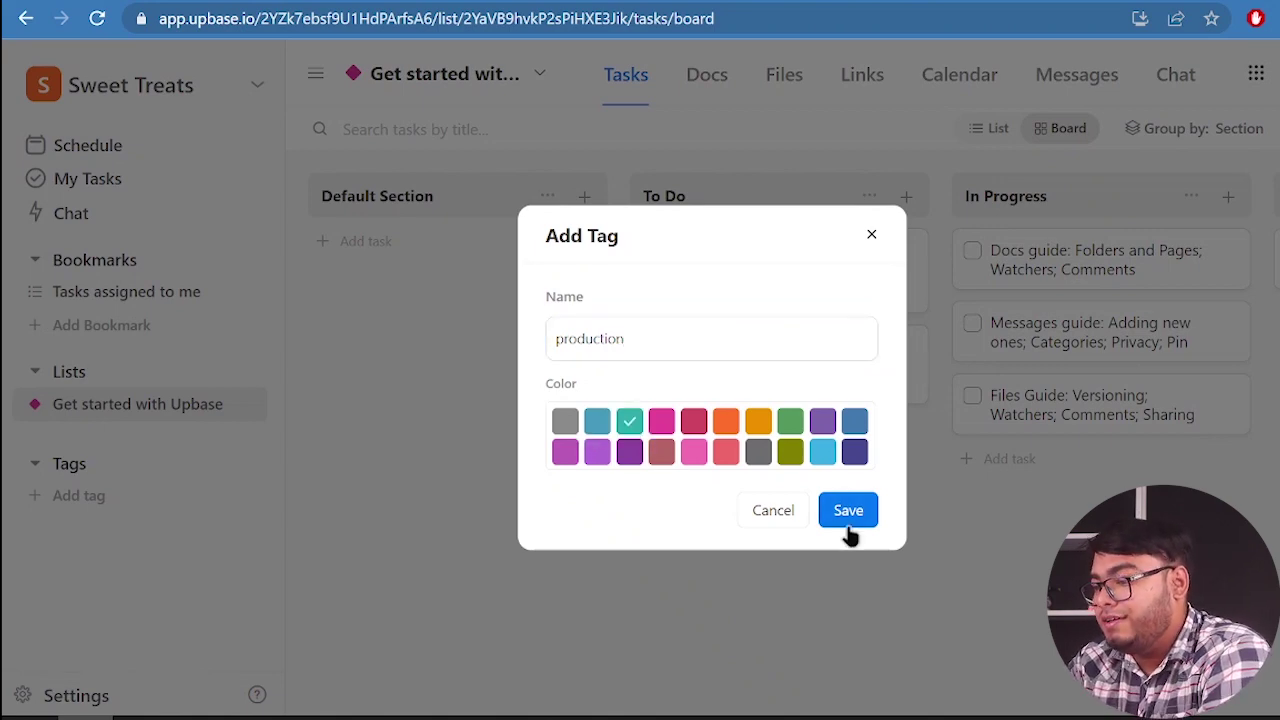
pyautogui.click(848, 528)
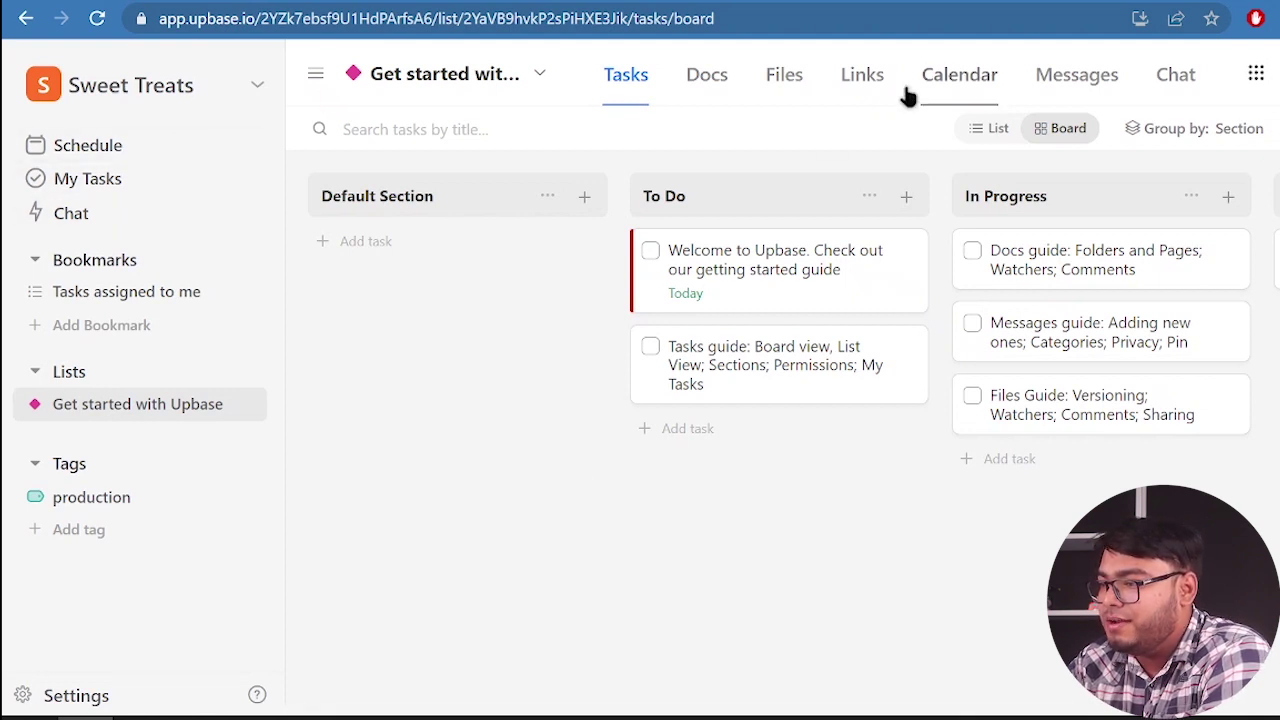
# Return to the schedule, and examine the Members page's Invite People form, closing it without sending an invitation
pyautogui.click(60, 148)
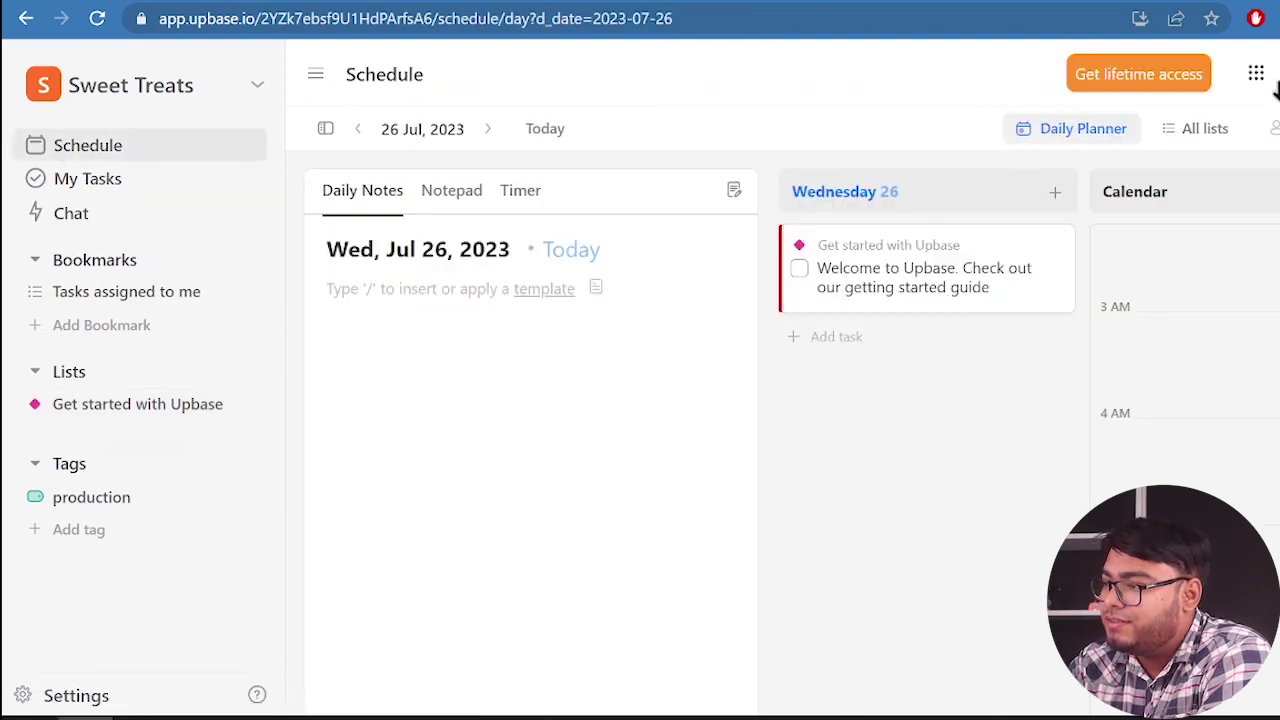
pyautogui.click(1256, 74)
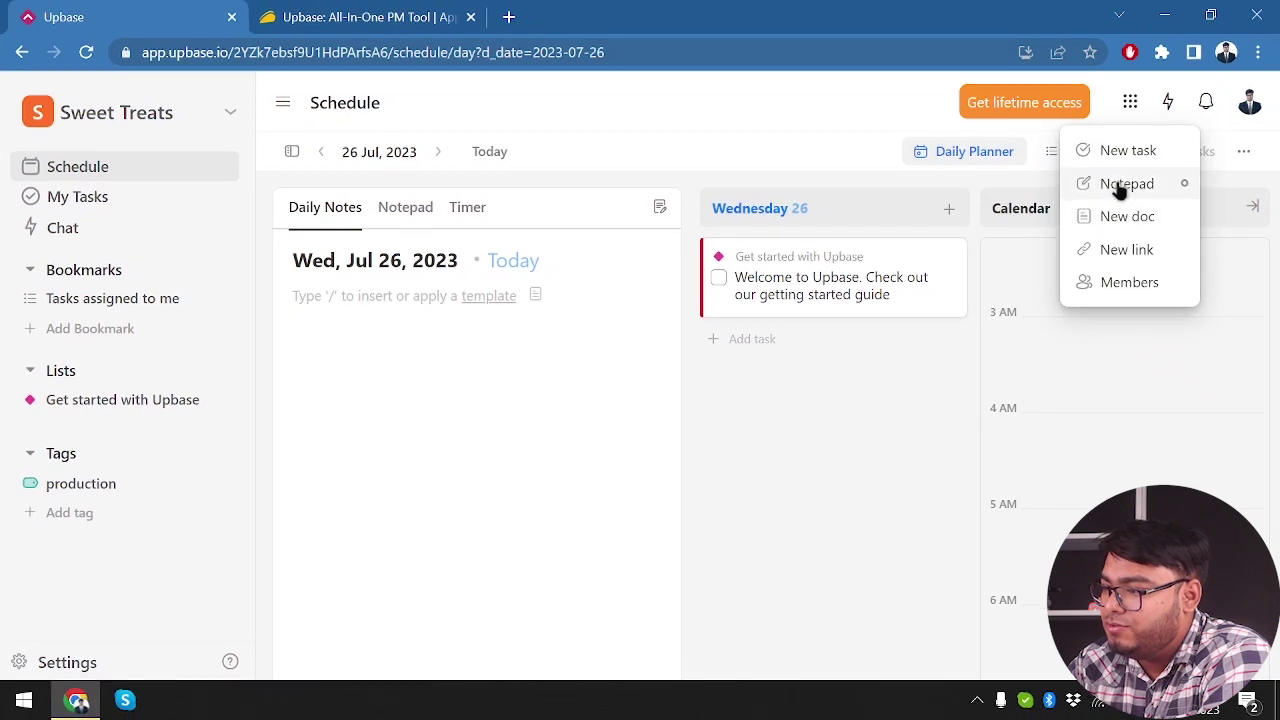
pyautogui.click(1125, 285)
pyautogui.click(600, 345)
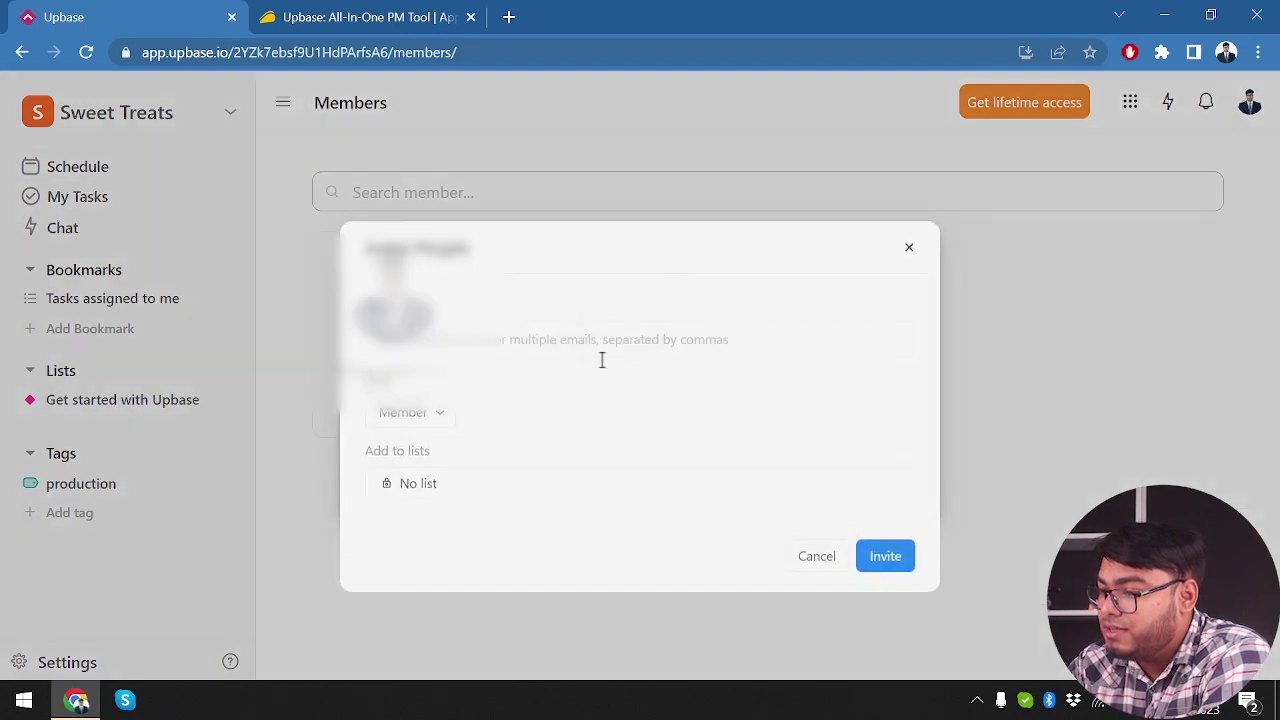
pyautogui.click(423, 418)
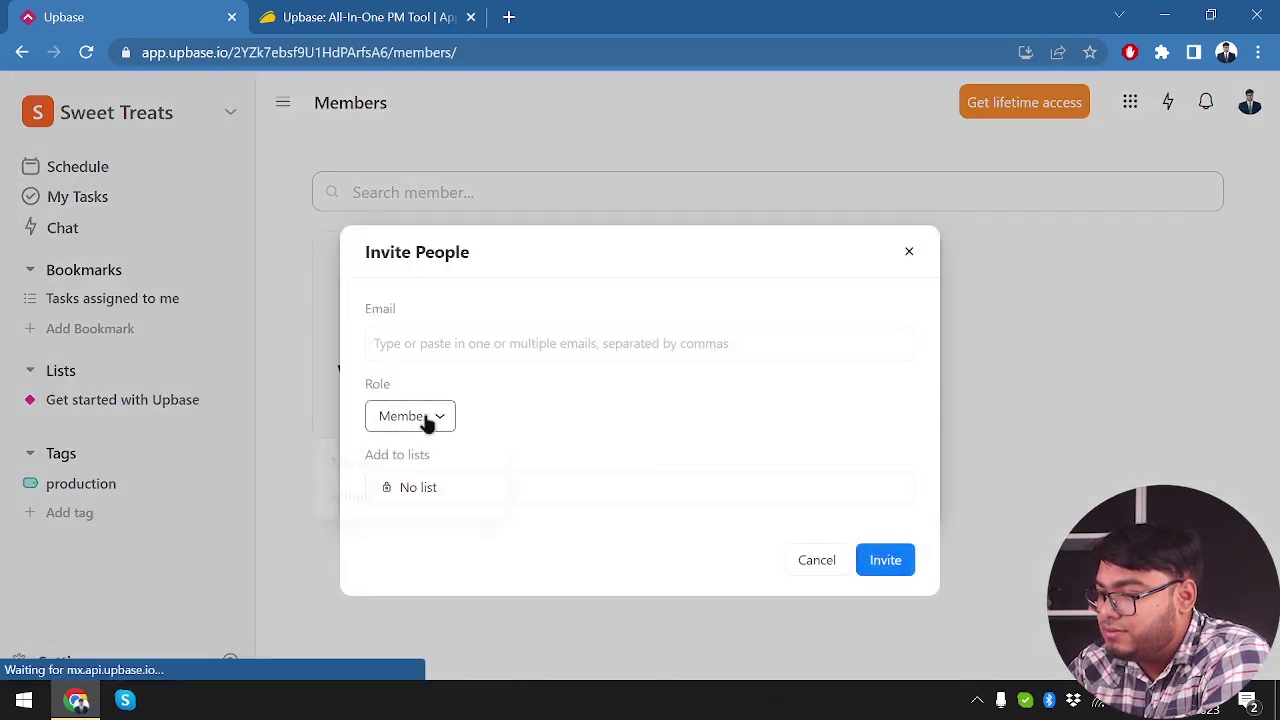
pyautogui.click(489, 462)
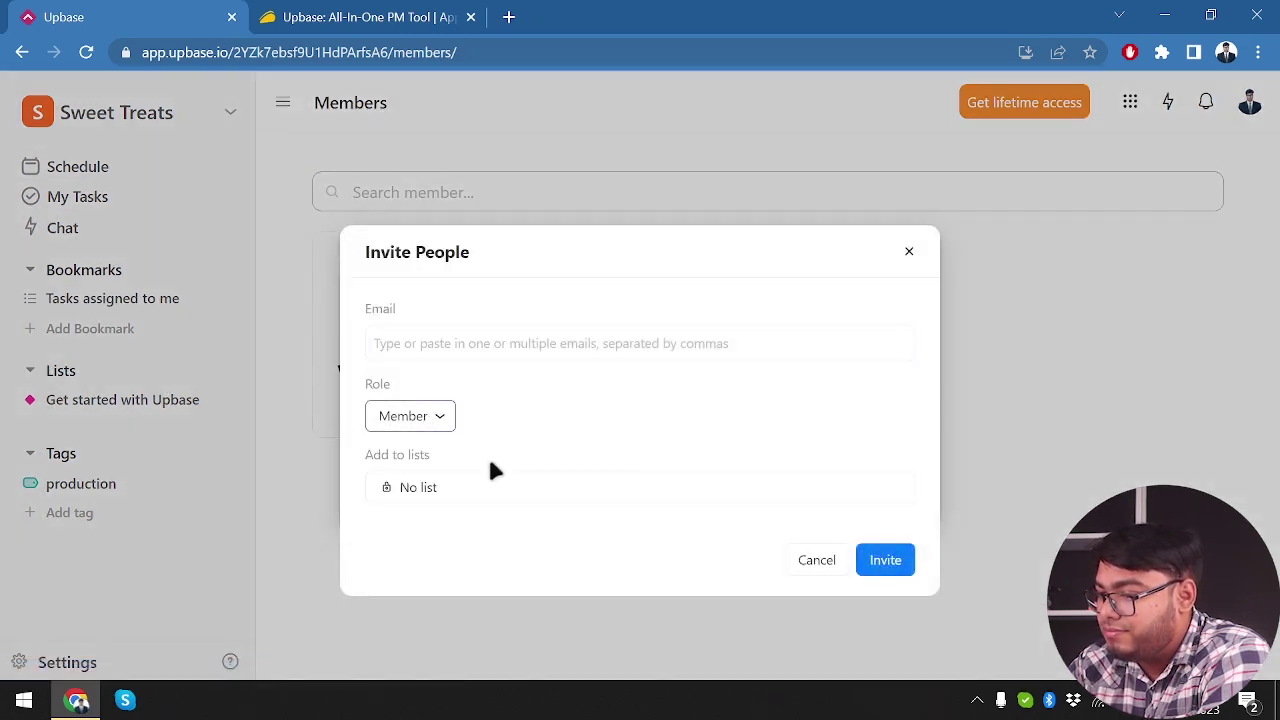
pyautogui.click(409, 412)
pyautogui.click(500, 344)
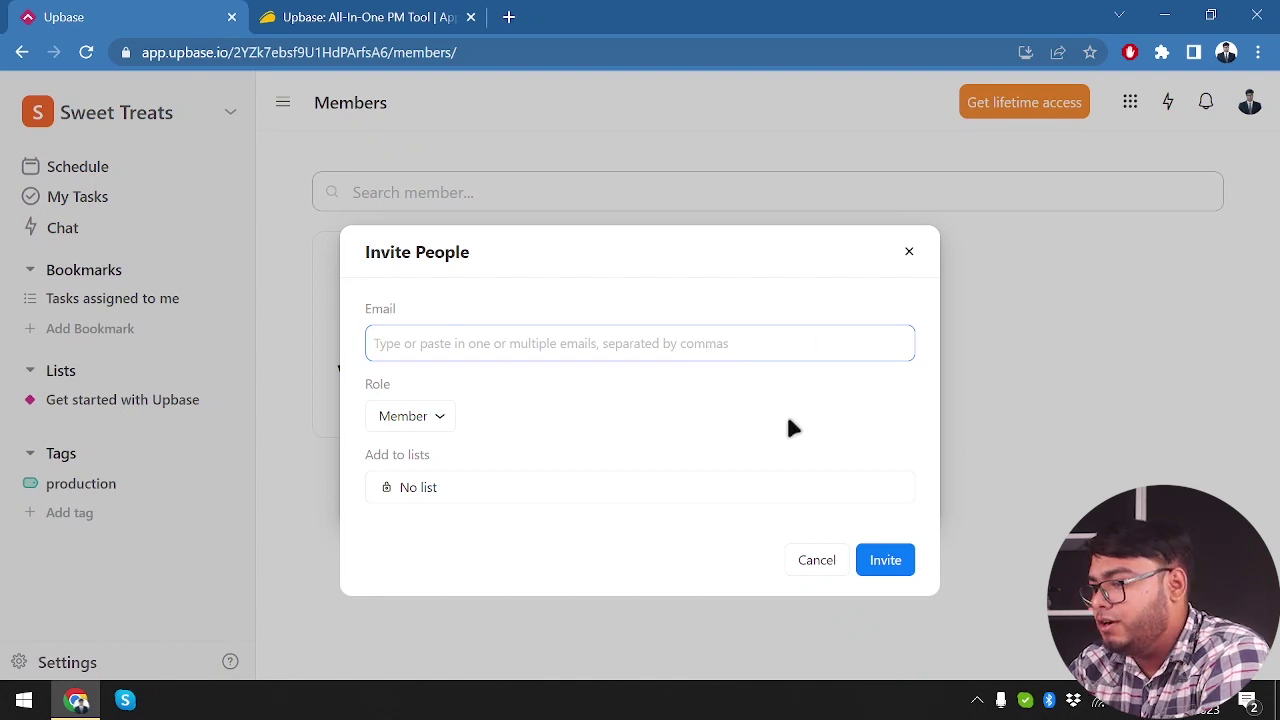
pyautogui.click(906, 253)
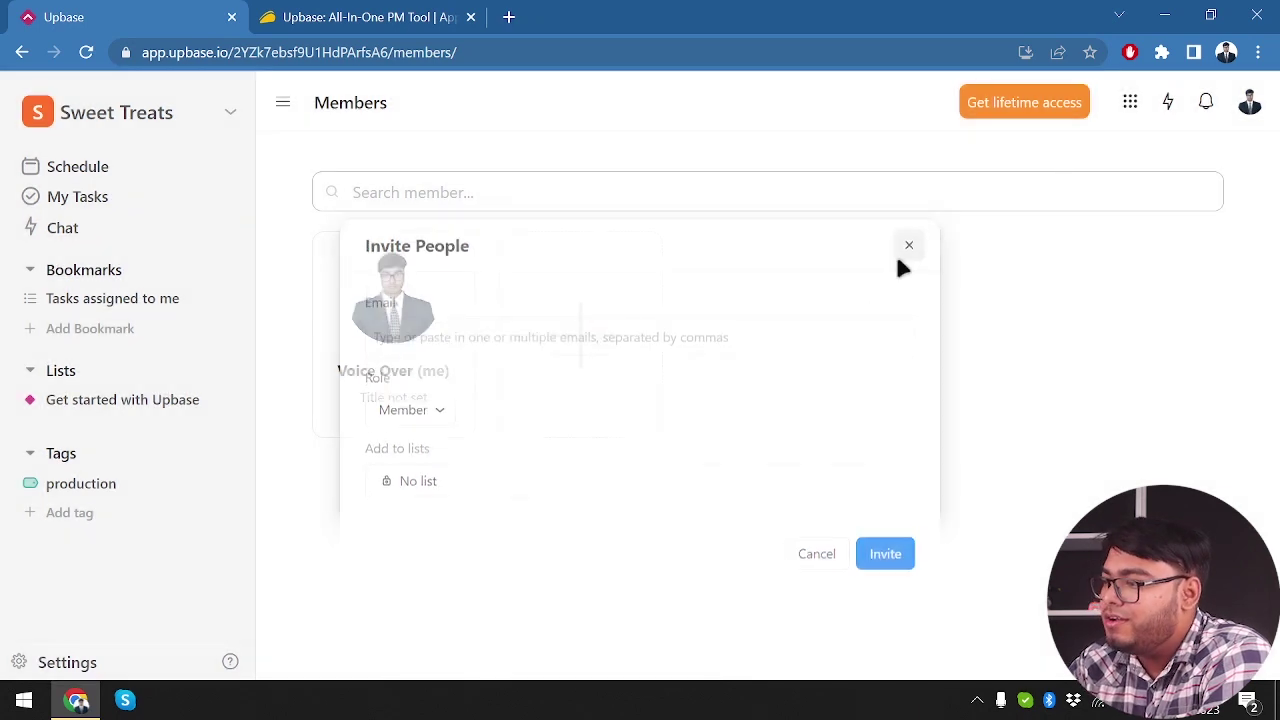
# Check the chat and notifications, and turn on Dark Mode for the account
pyautogui.click(1171, 103)
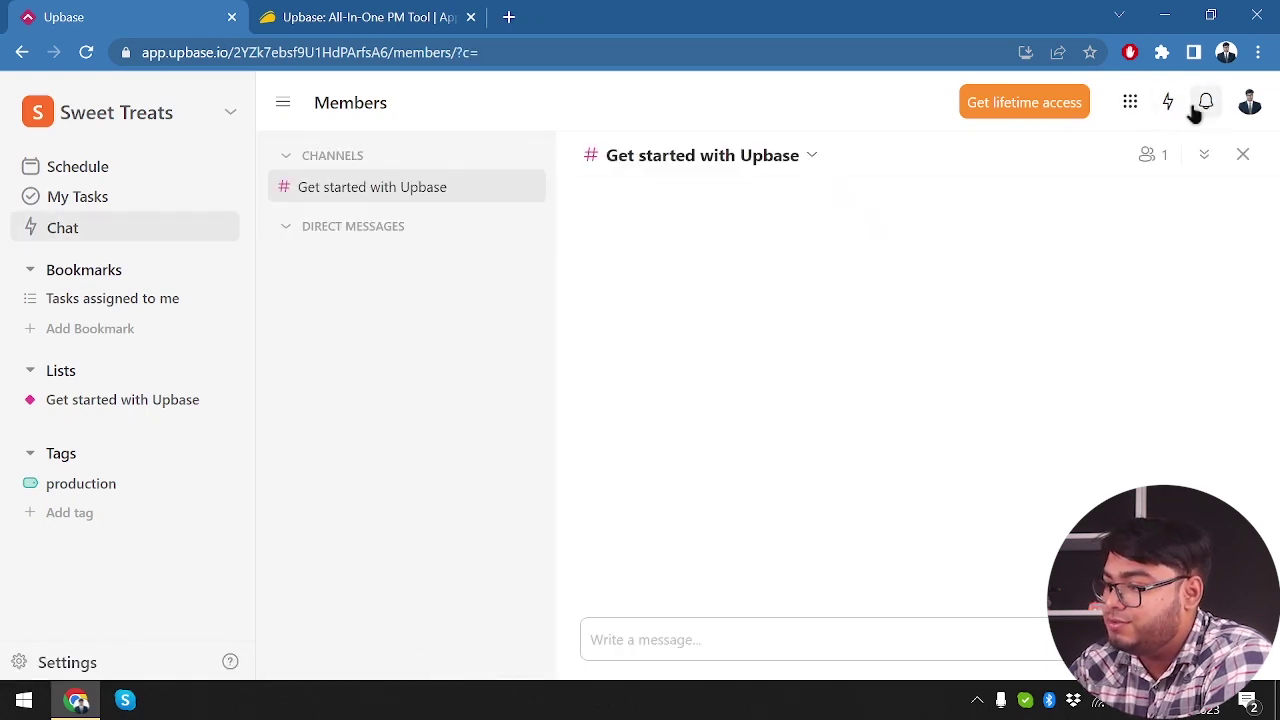
pyautogui.click(1202, 105)
pyautogui.click(1249, 102)
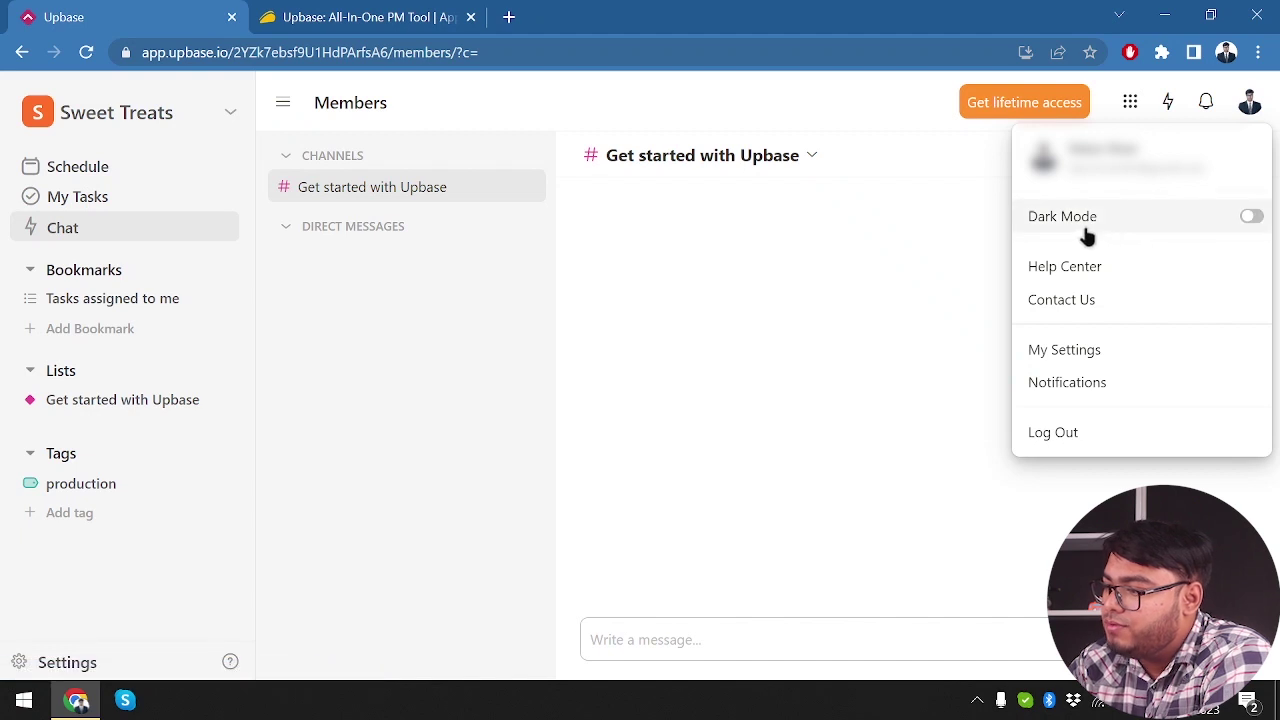
pyautogui.click(1131, 224)
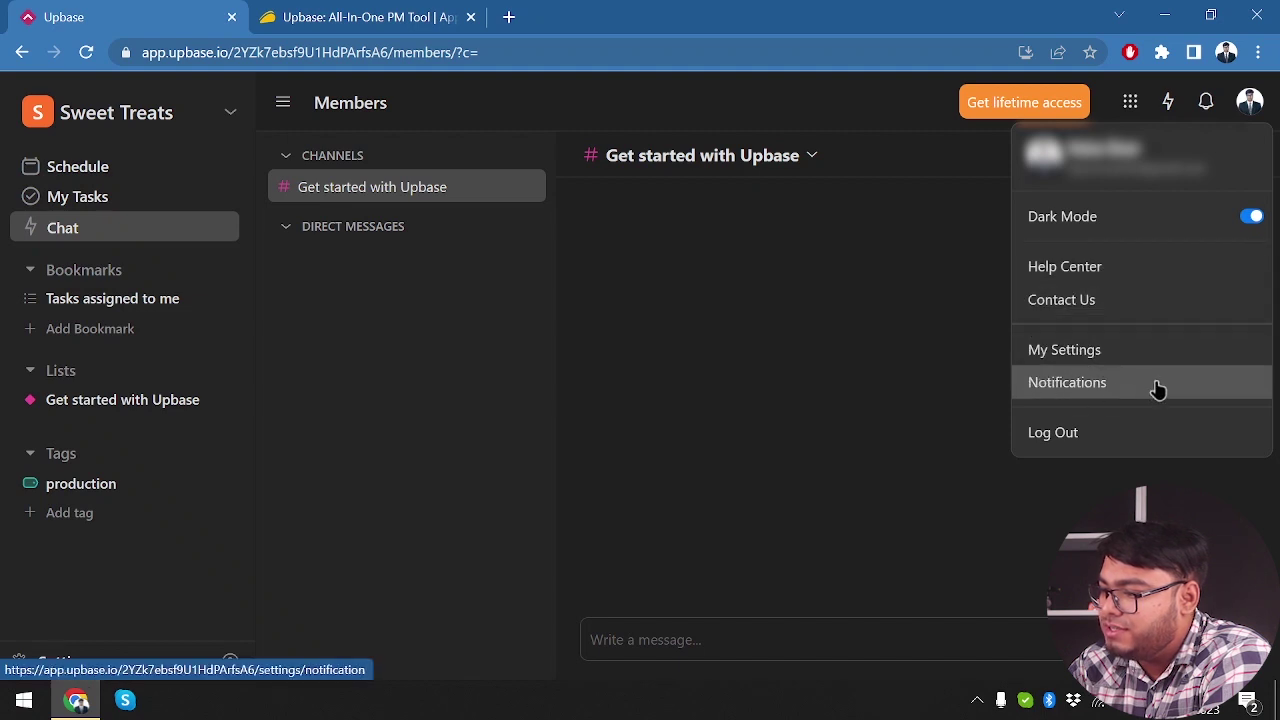
pyautogui.click(778, 457)
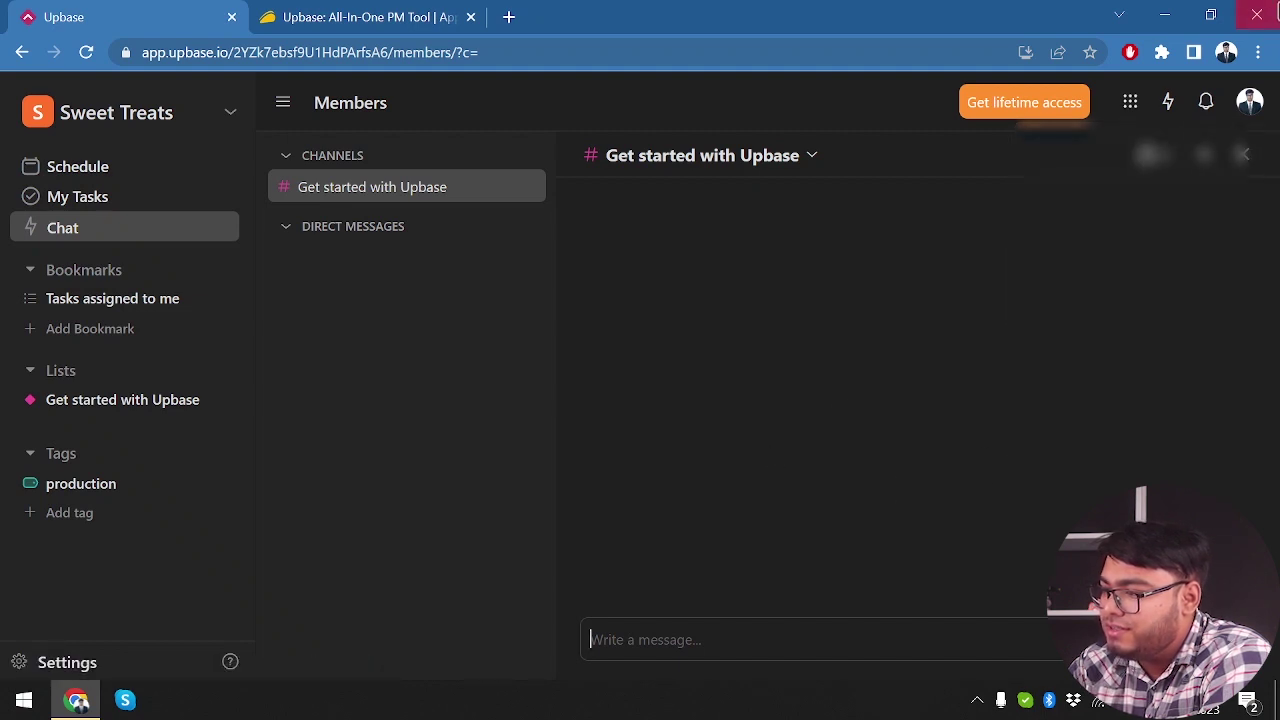
# Open the personal My Settings page and review its Preferences section
pyautogui.click(1246, 102)
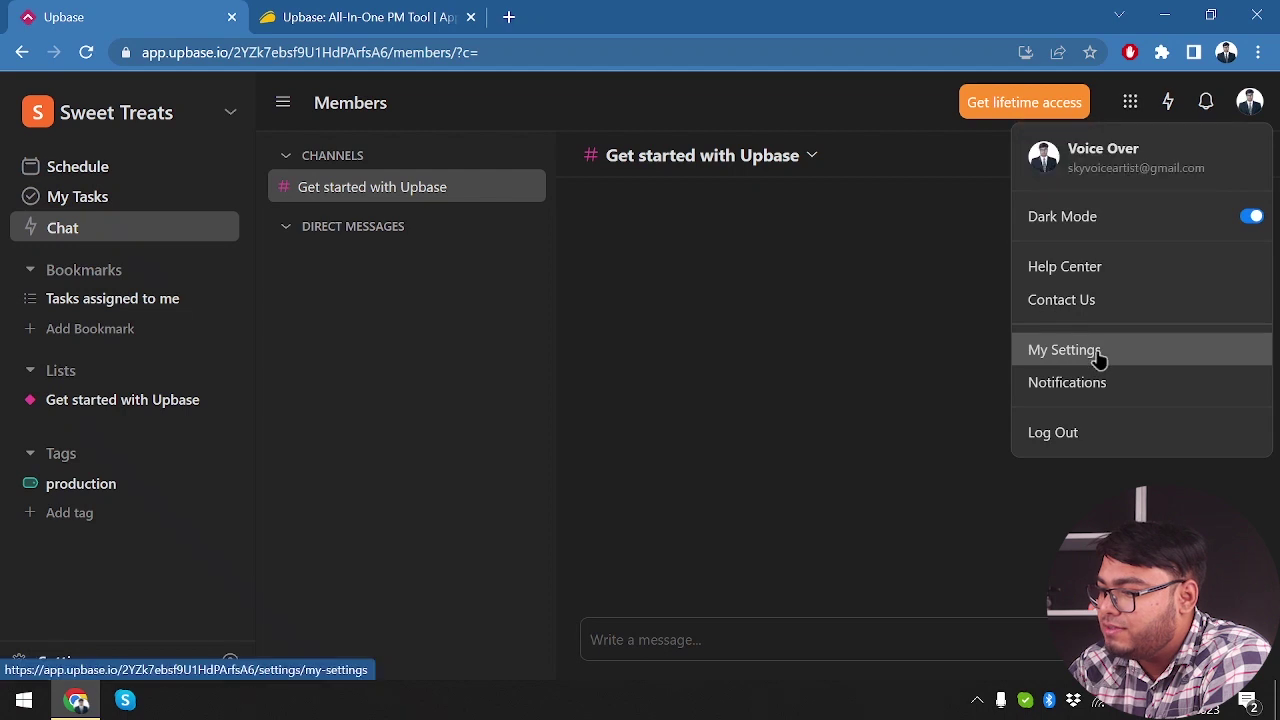
pyautogui.click(1098, 354)
pyautogui.scroll(-3, 430, 447)
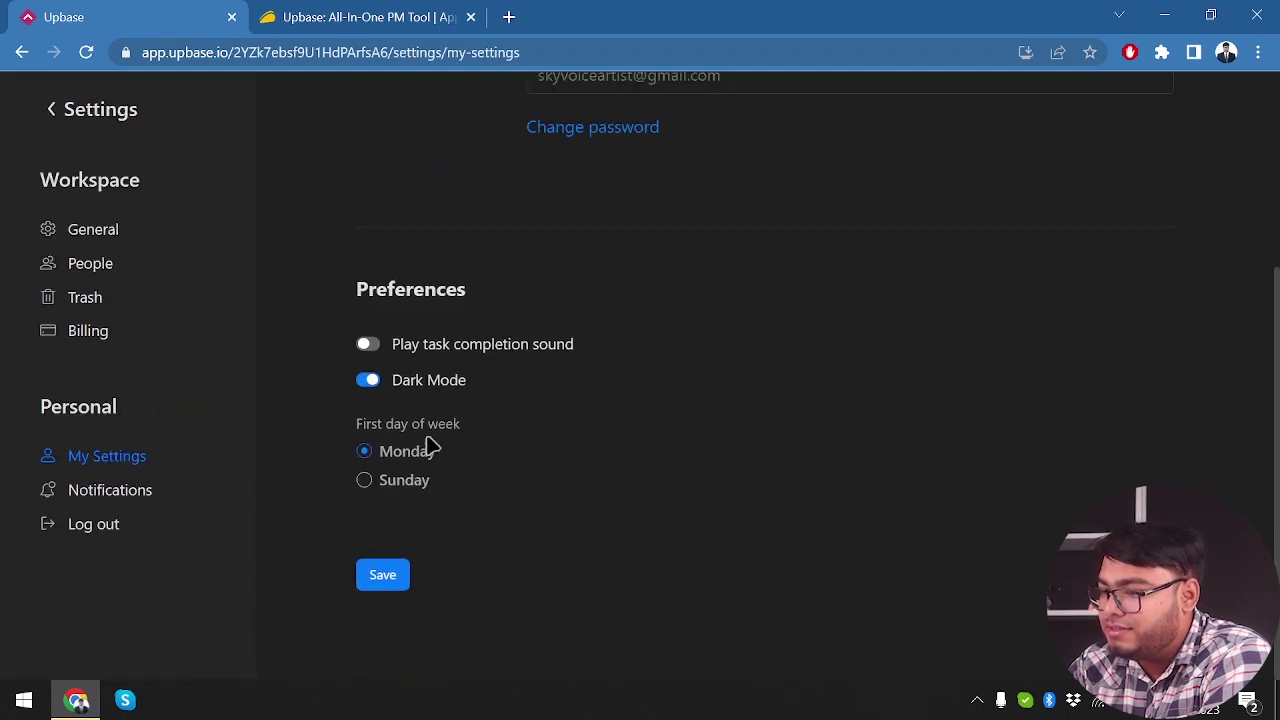
# Turn on the task completion sound and save the preference, and review the workspace's General and People settings
pyautogui.click(366, 350)
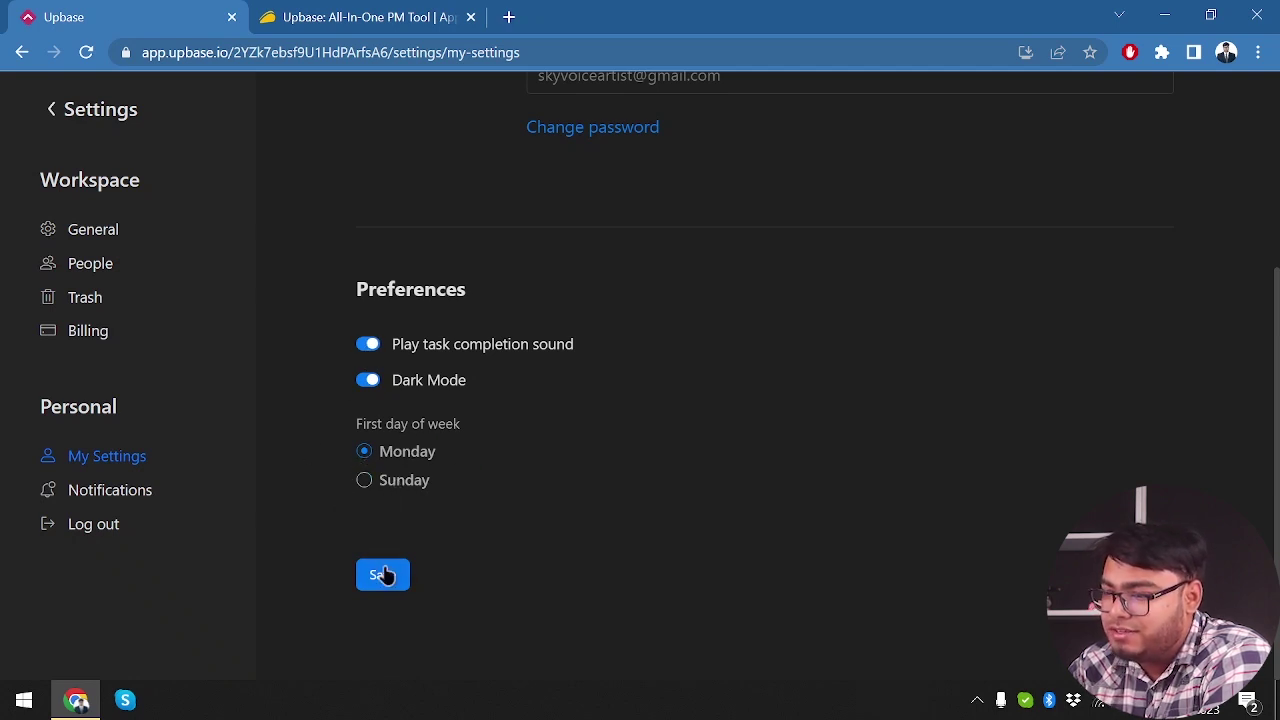
pyautogui.click(112, 240)
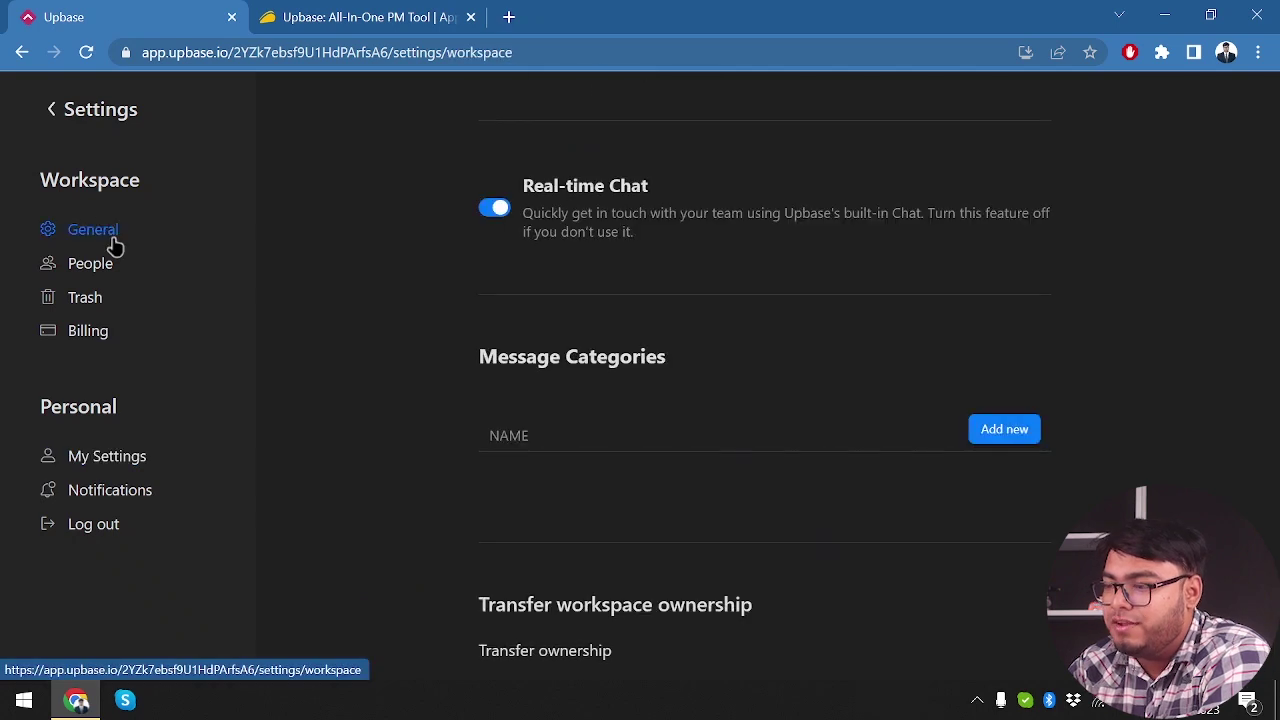
pyautogui.scroll(-2, 410, 337)
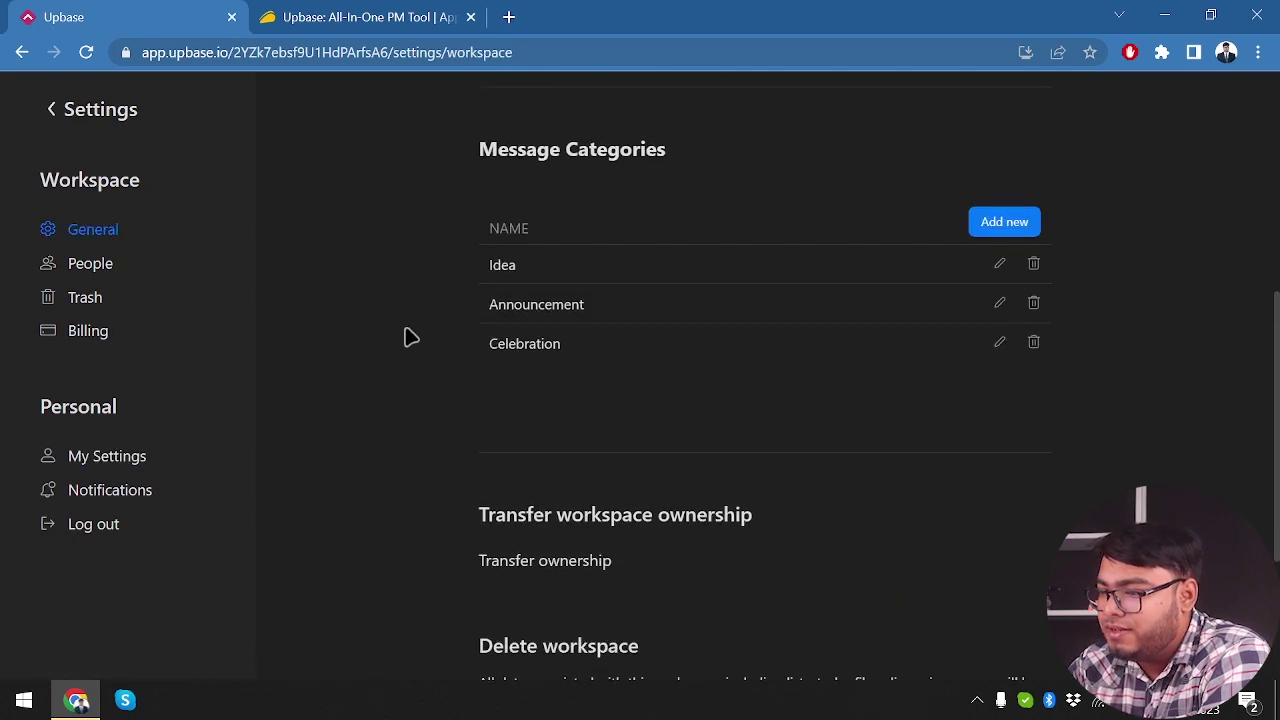
pyautogui.click(78, 272)
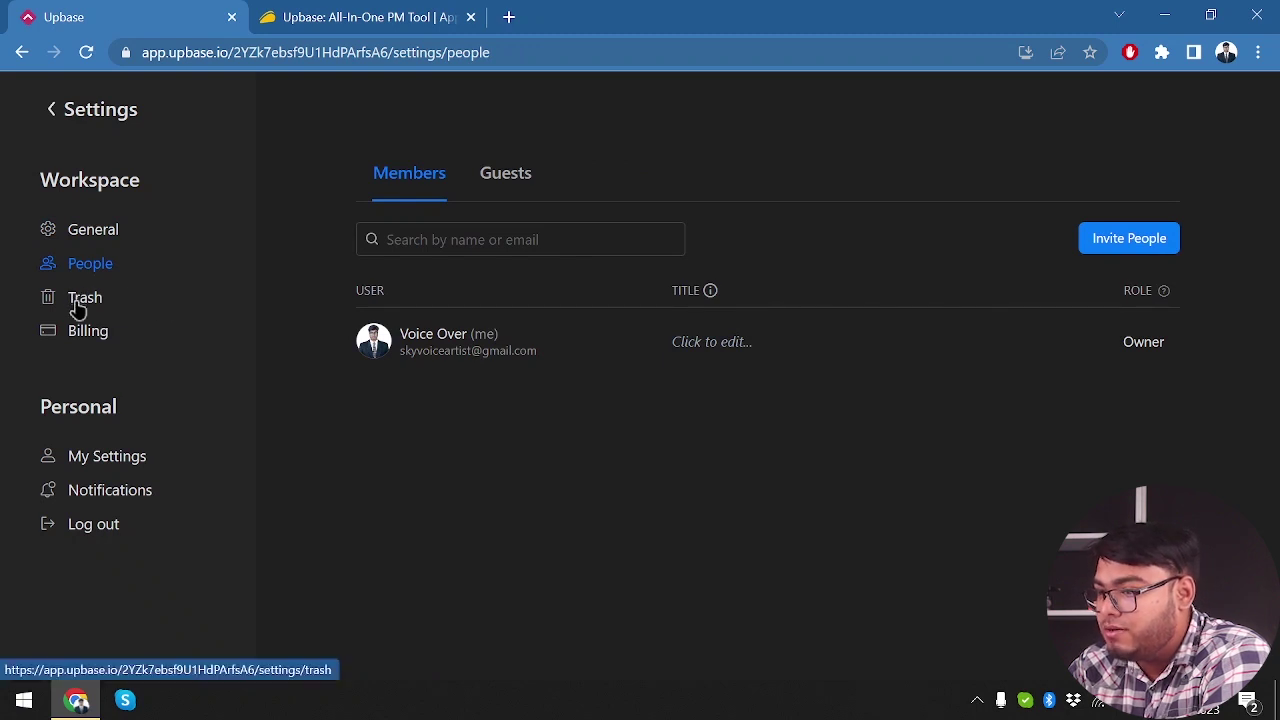
# Leave the settings and mark the Welcome to Upbase task as complete in the schedule's daily planner
pyautogui.click(57, 118)
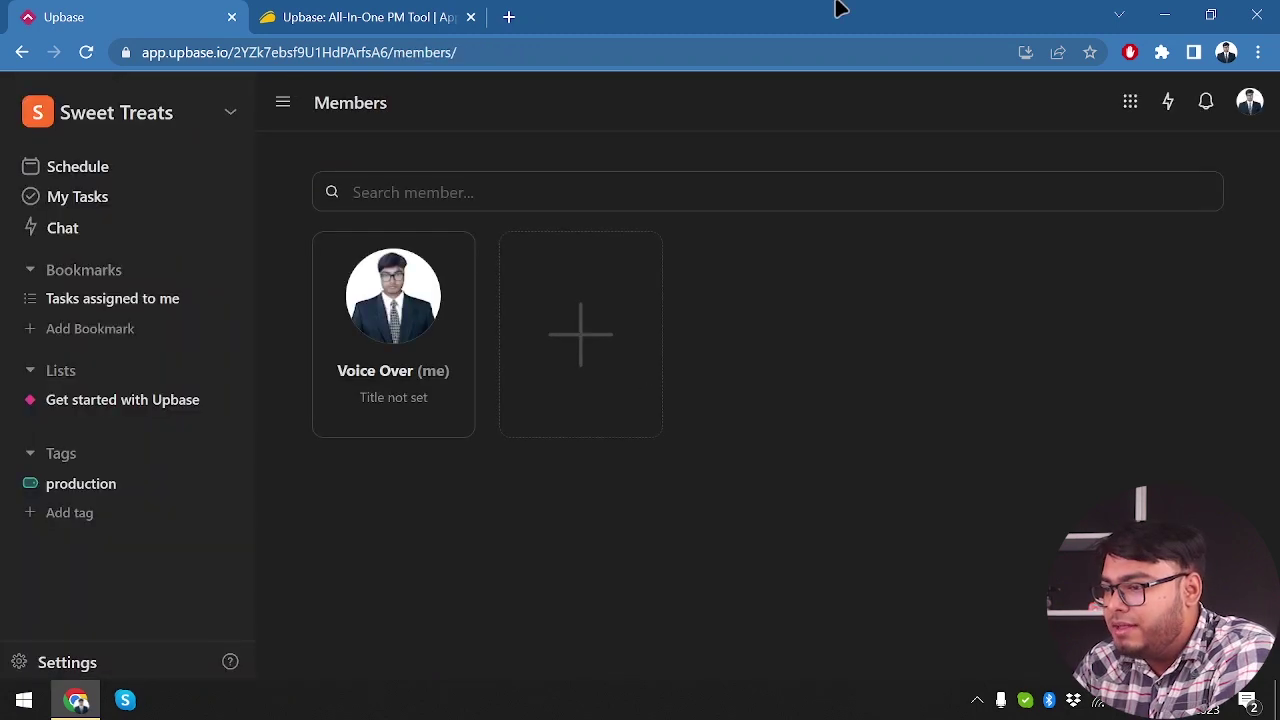
pyautogui.click(100, 168)
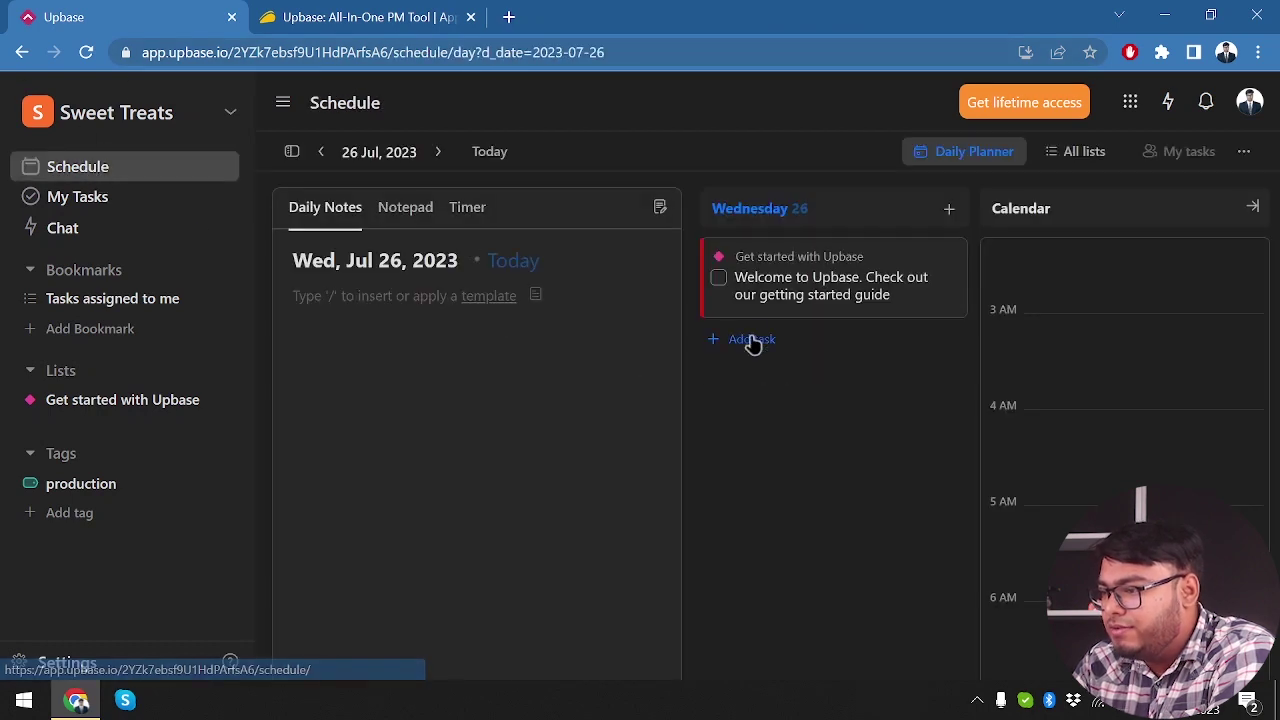
pyautogui.click(720, 280)
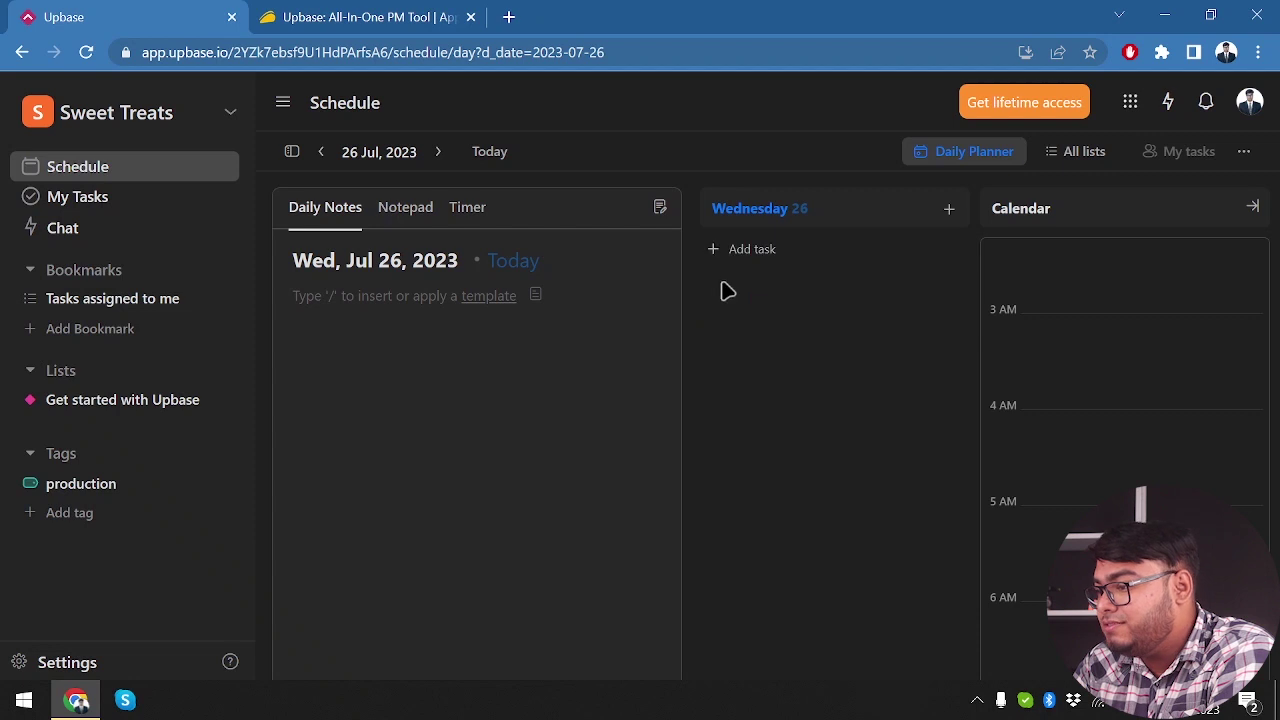
# Add the tasks "Deliver cakes" and "Deliver Breakd" to the Overdue group in My Tasks
pyautogui.click(98, 206)
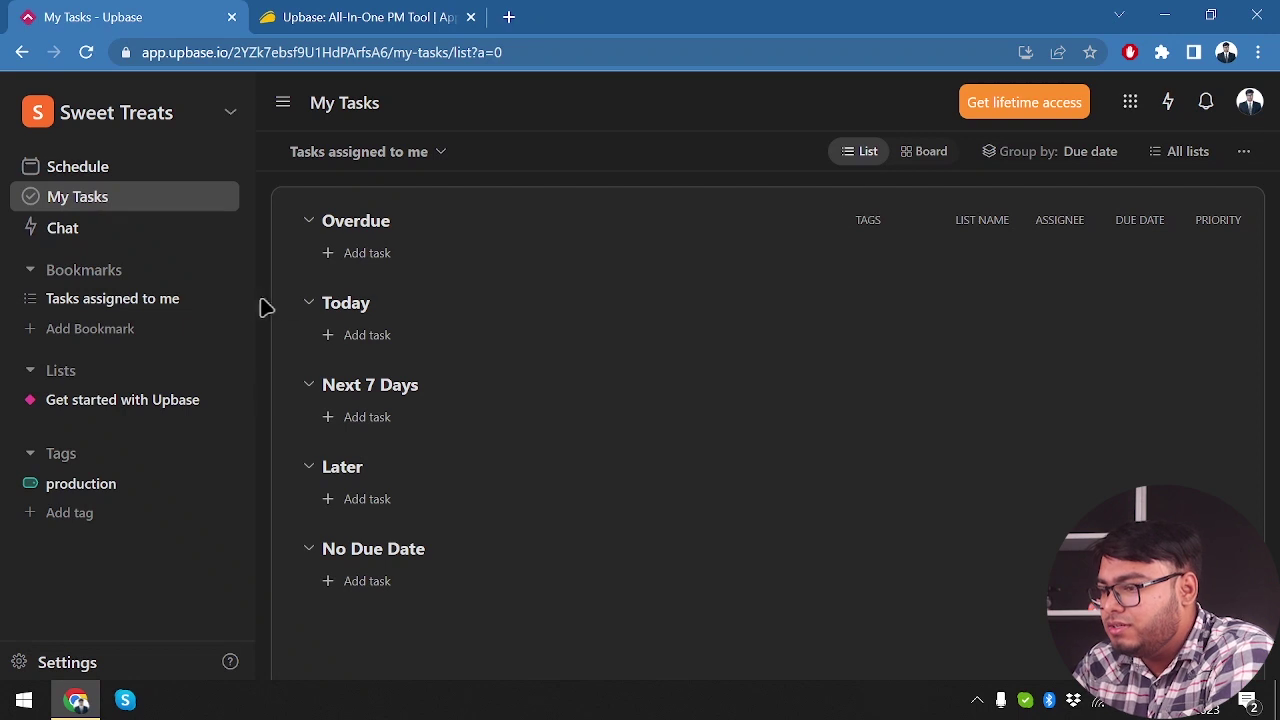
pyautogui.click(360, 253)
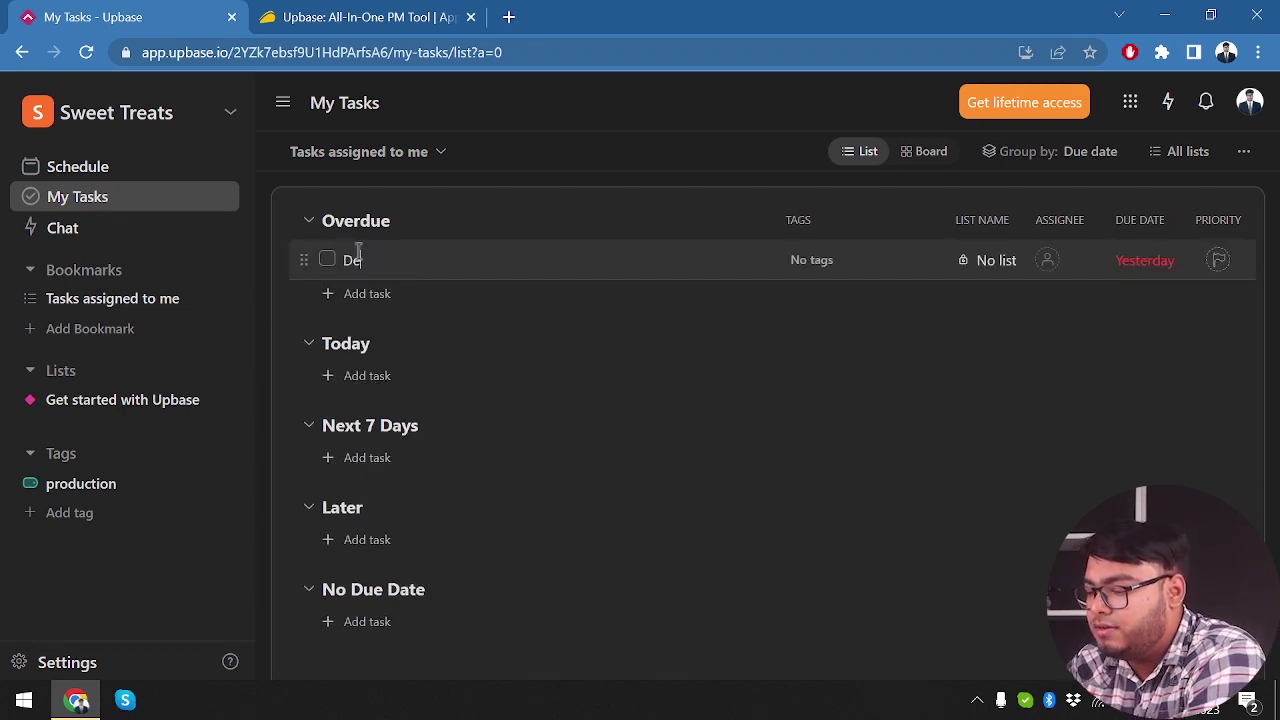
pyautogui.write('Deliver cakes')
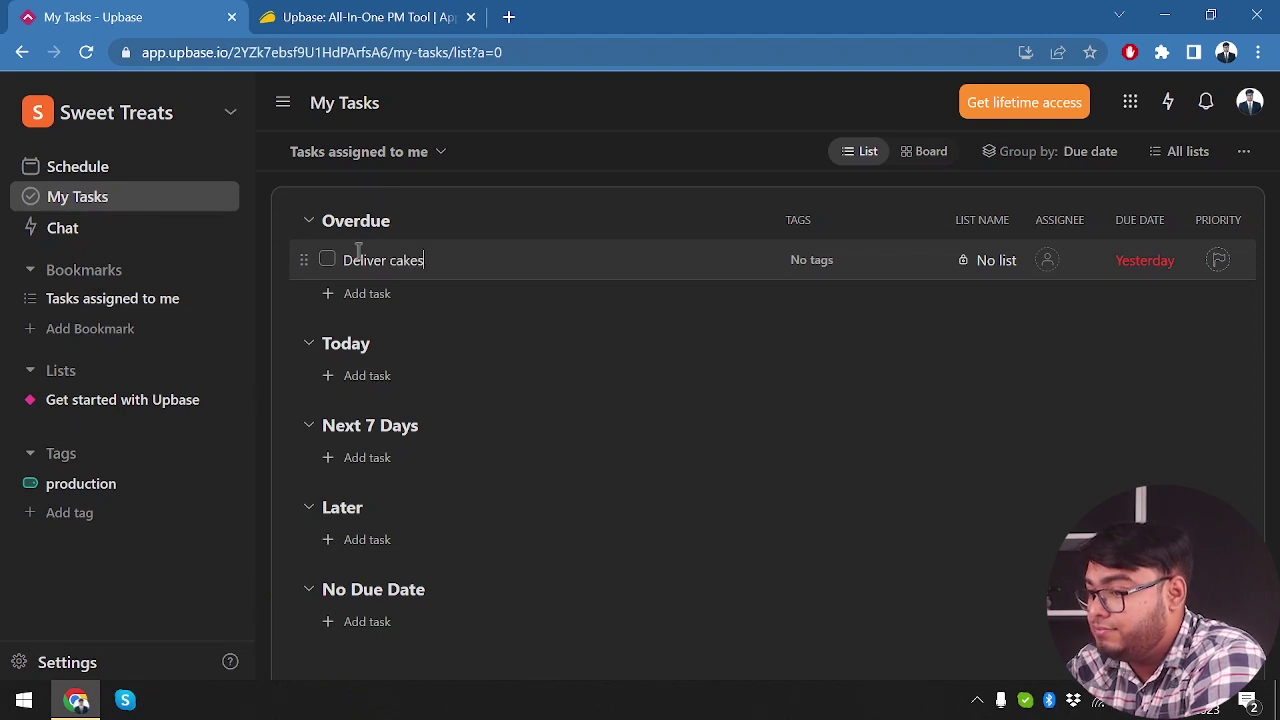
pyautogui.press('Return')
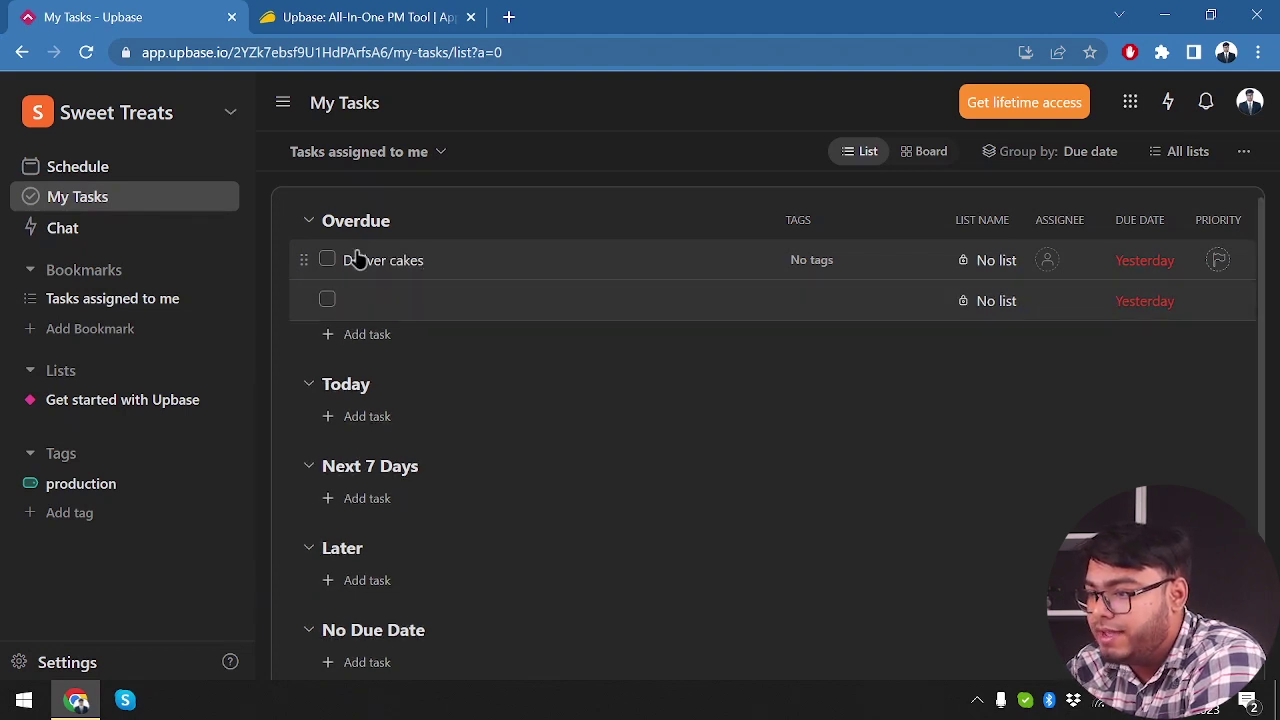
pyautogui.write('Deliver Breakd')
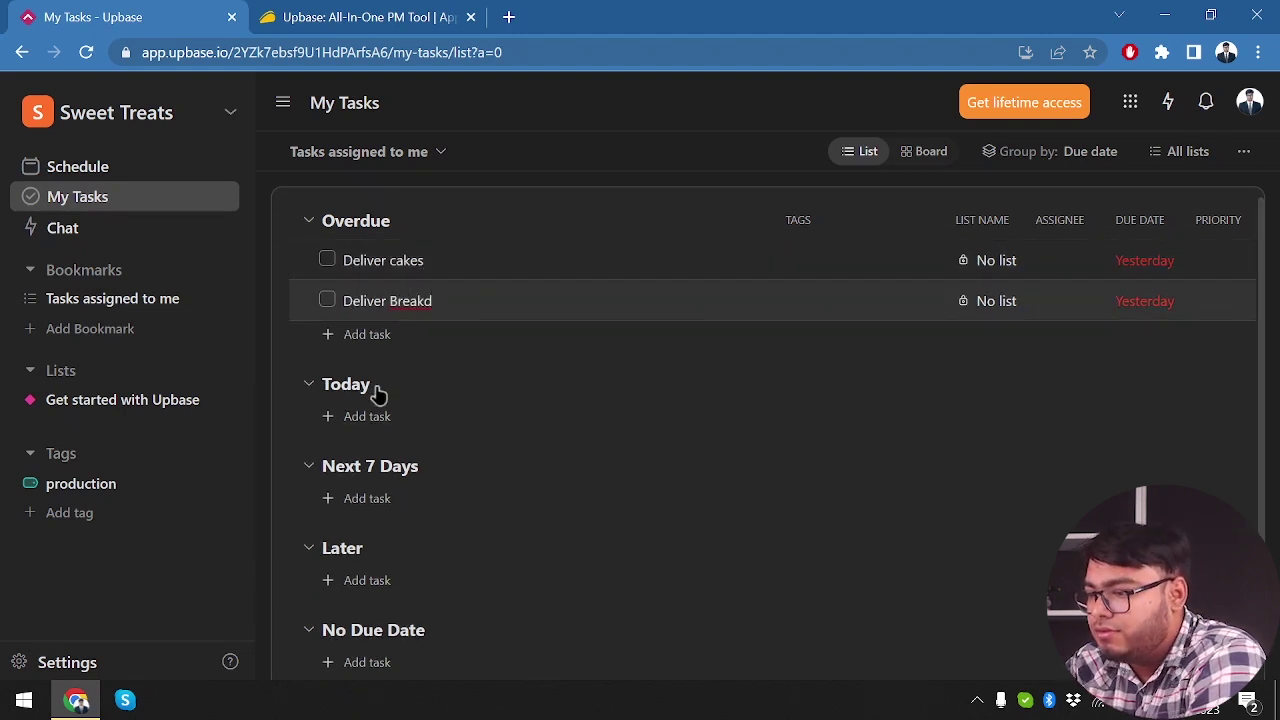
# Add the tasks "Deliver chocolate" and "Deliver Cupcakes" to the Today group
pyautogui.click(380, 416)
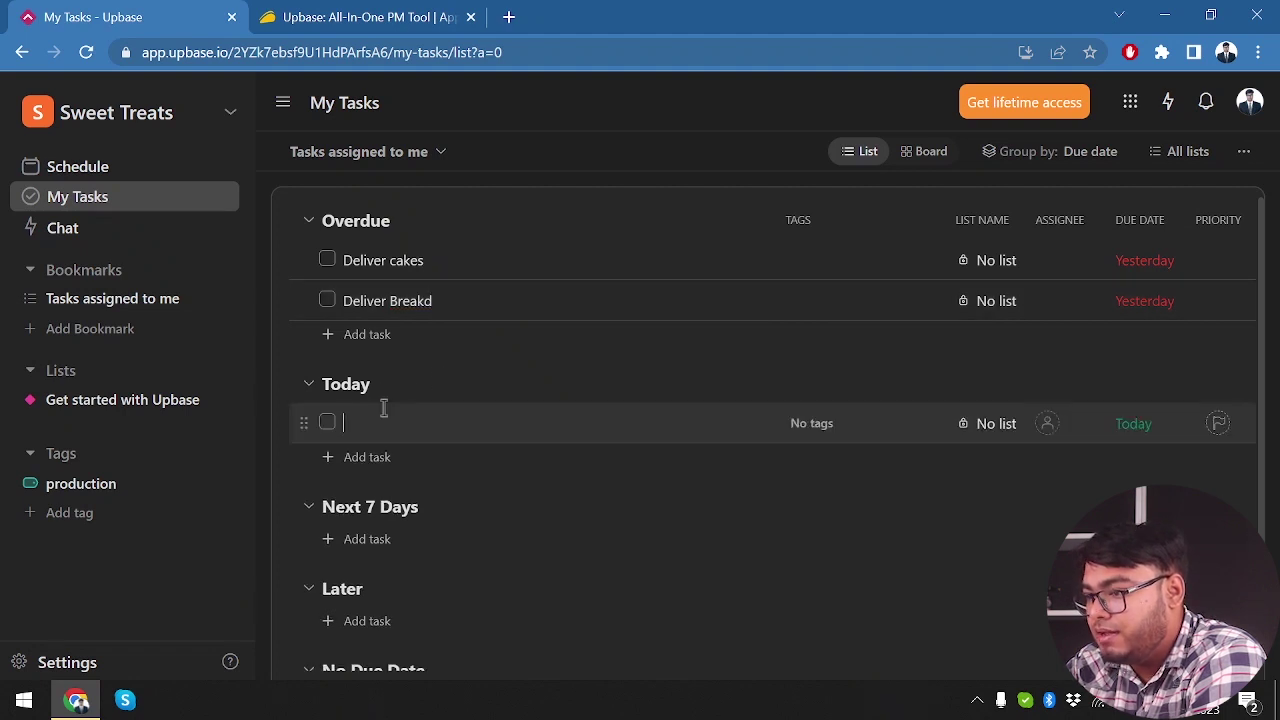
pyautogui.write('Deli')
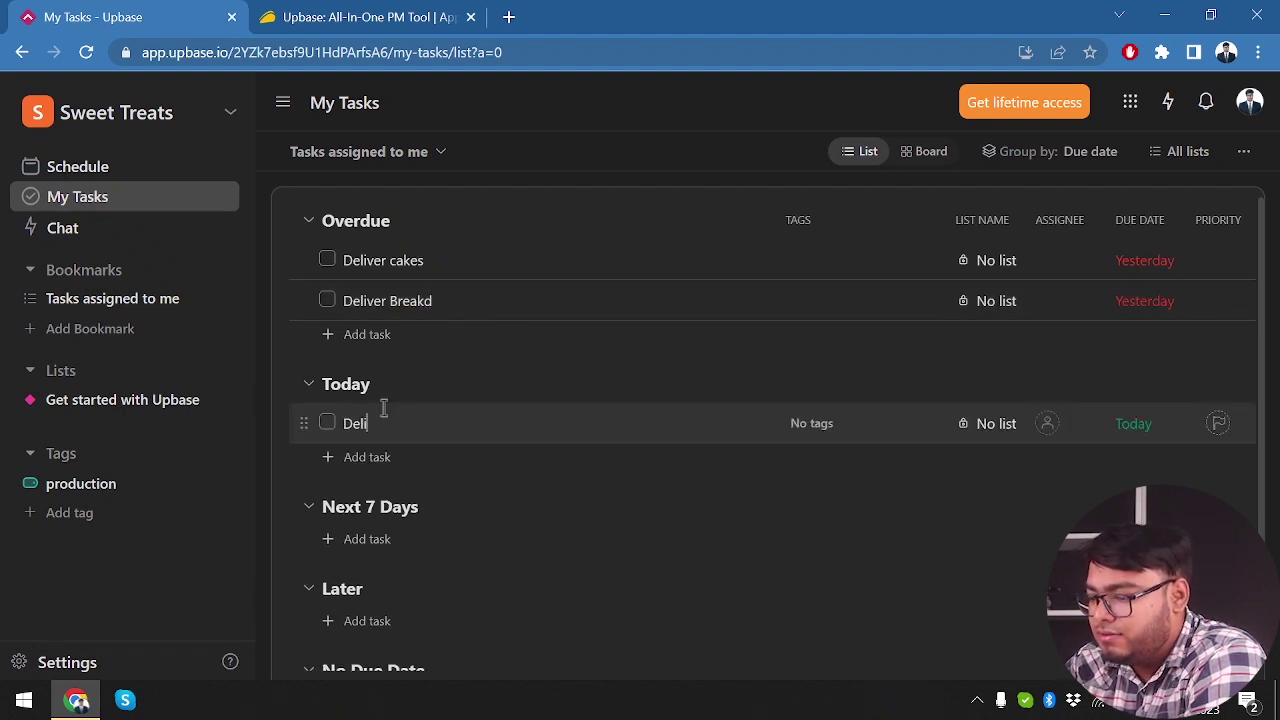
pyautogui.write('ver ch')
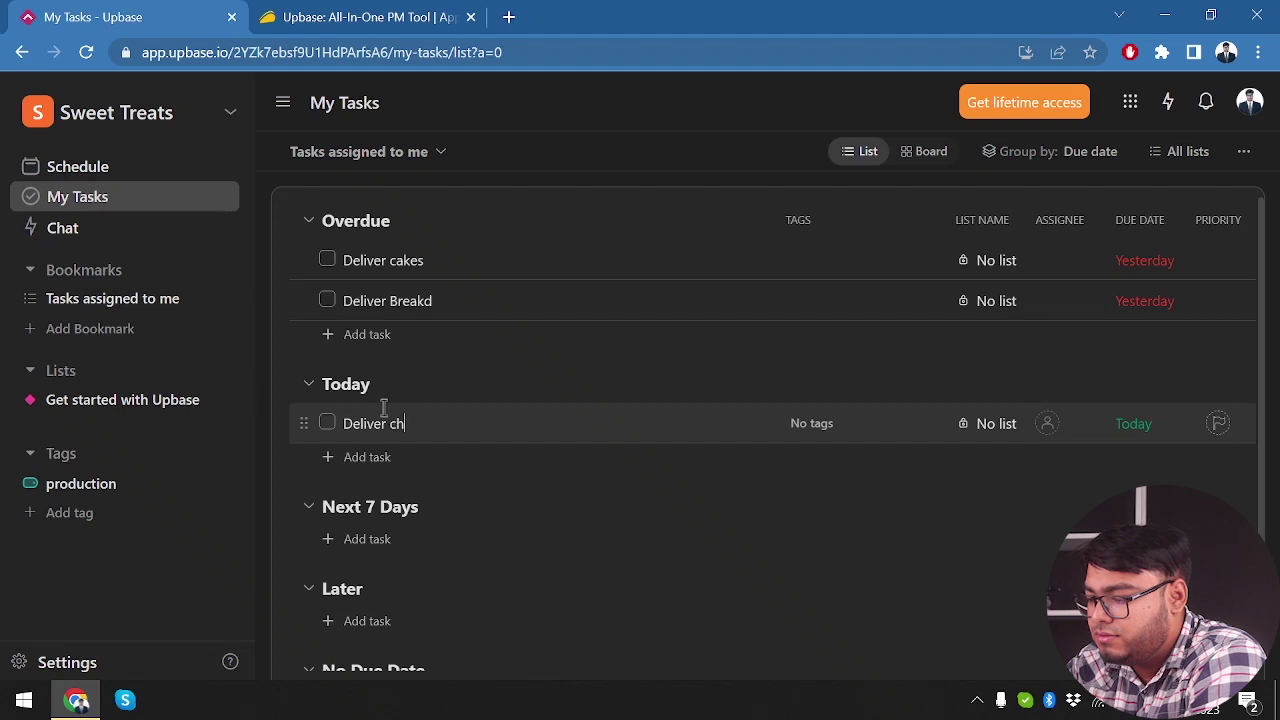
pyautogui.write('ocolate')
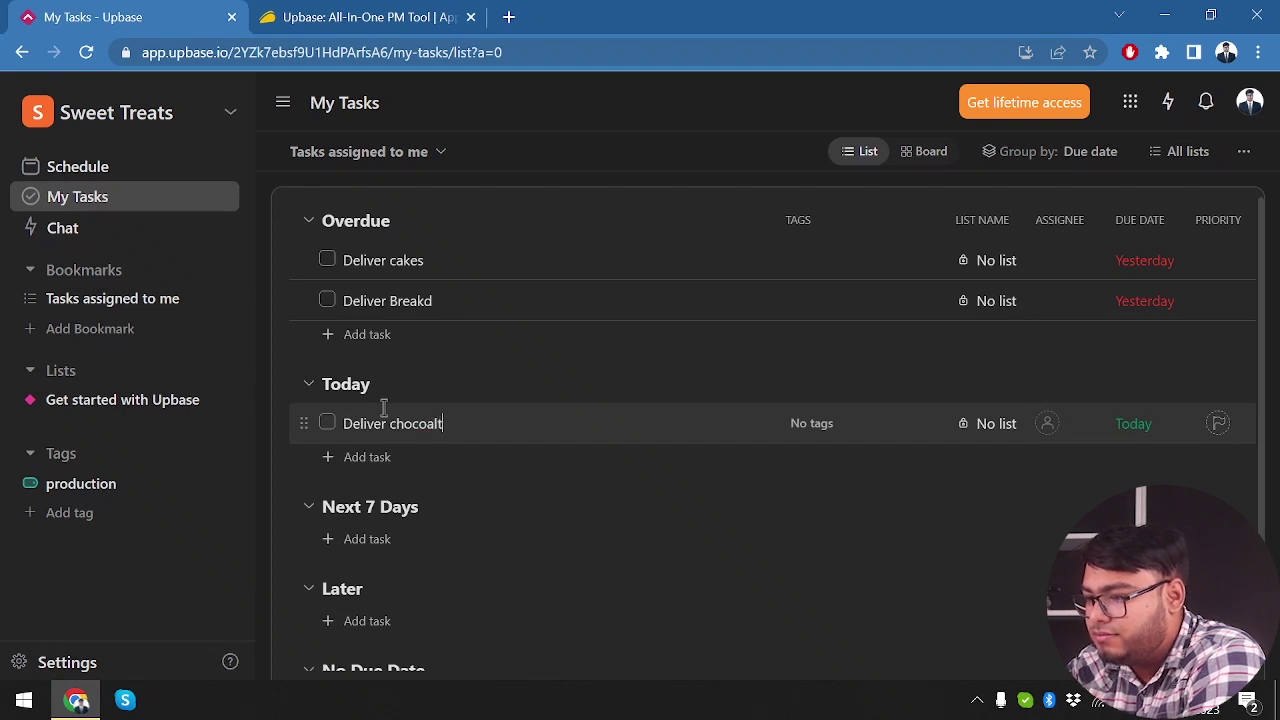
pyautogui.click(401, 457)
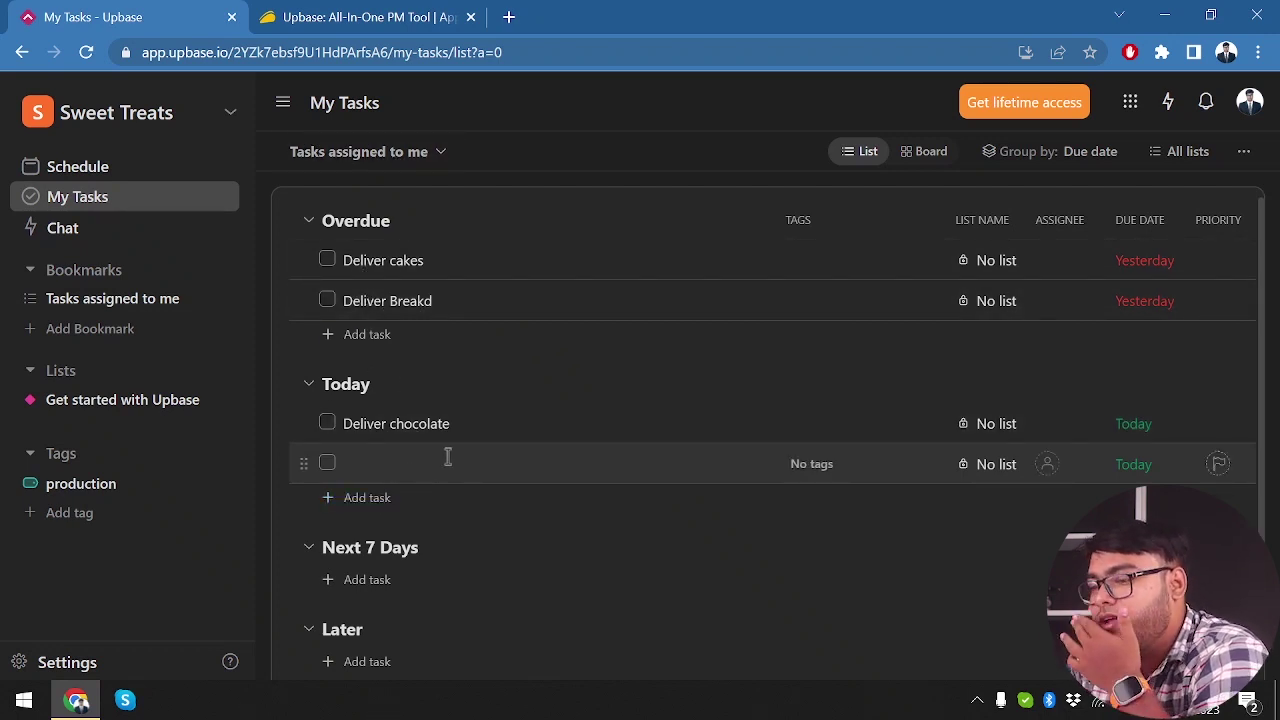
pyautogui.write('eliver Cupcakes')
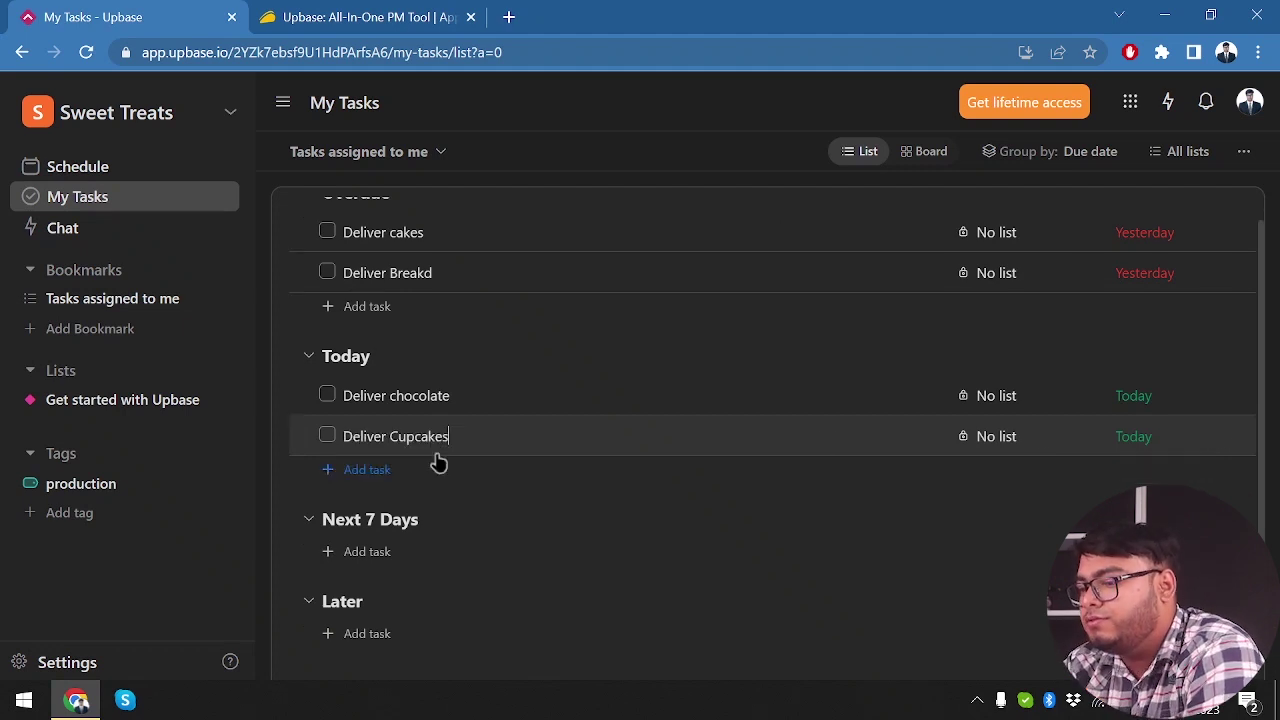
pyautogui.press('Return')
pyautogui.scroll(2, 443, 449)
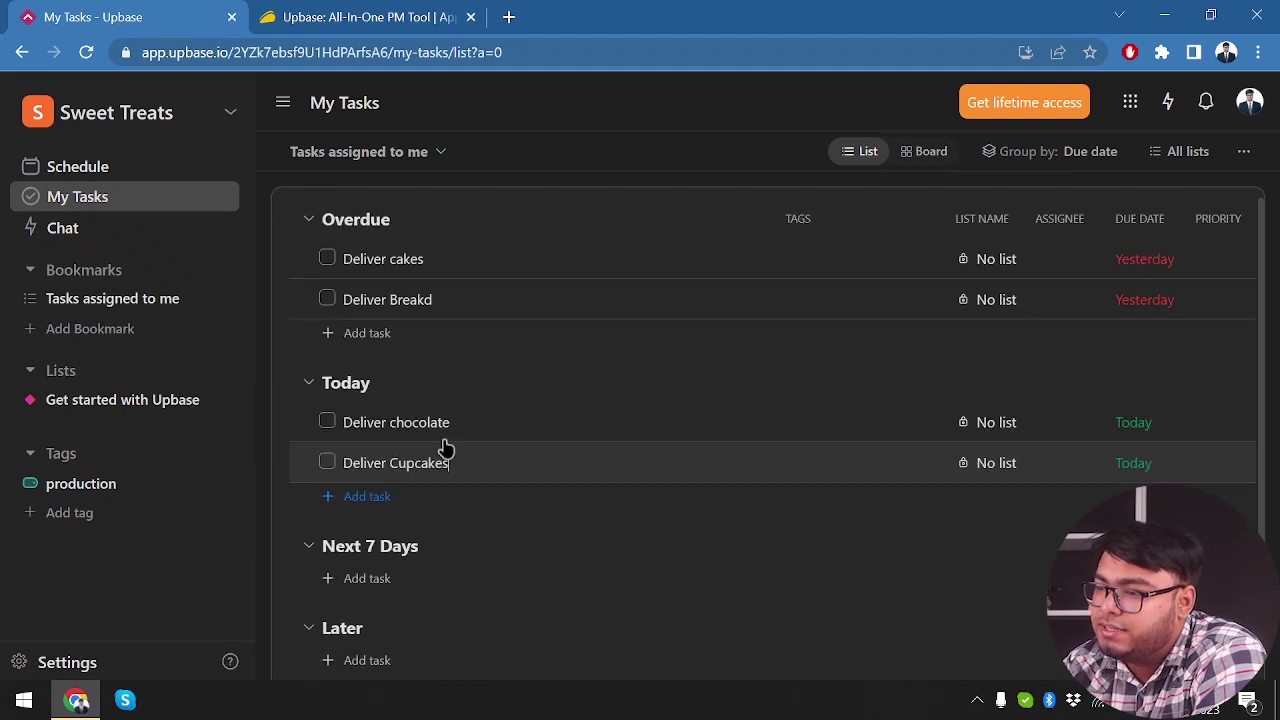
# Add the tasks "Produce cakes" and "Produce bread" to the Next 7 Days group
pyautogui.scroll(-2, 463, 354)
pyautogui.click(367, 476)
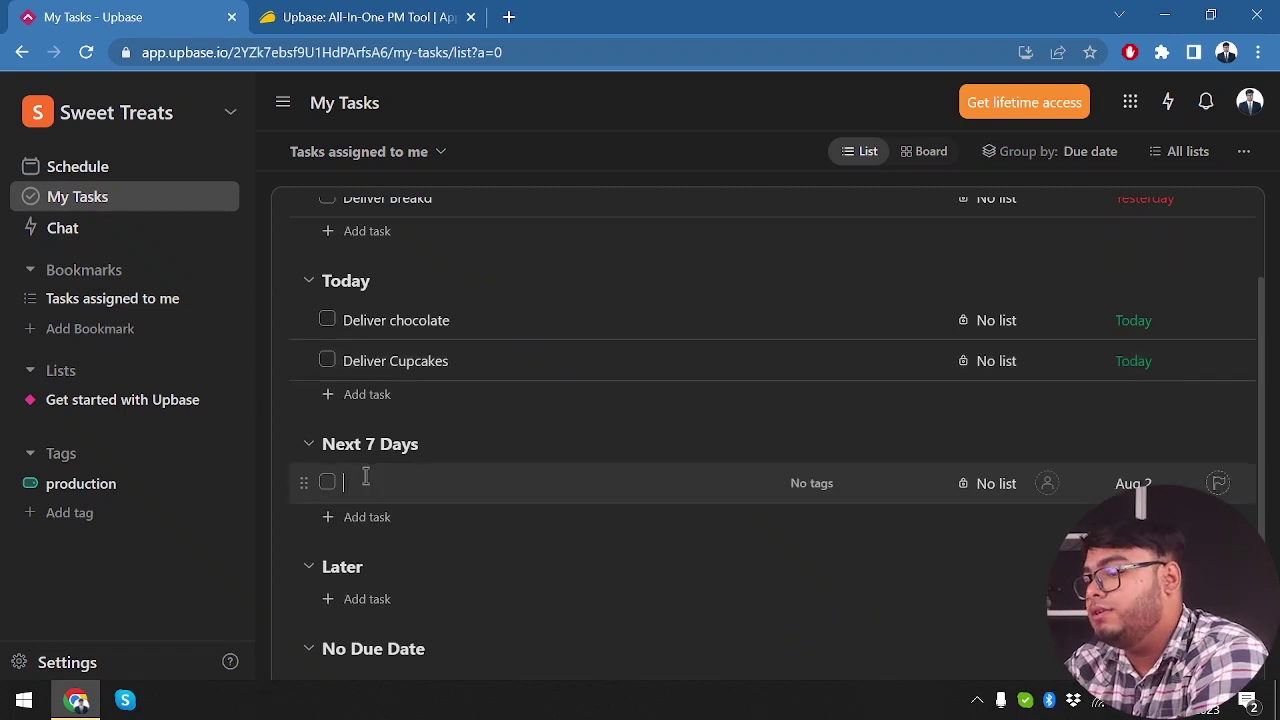
pyautogui.write('Pr')
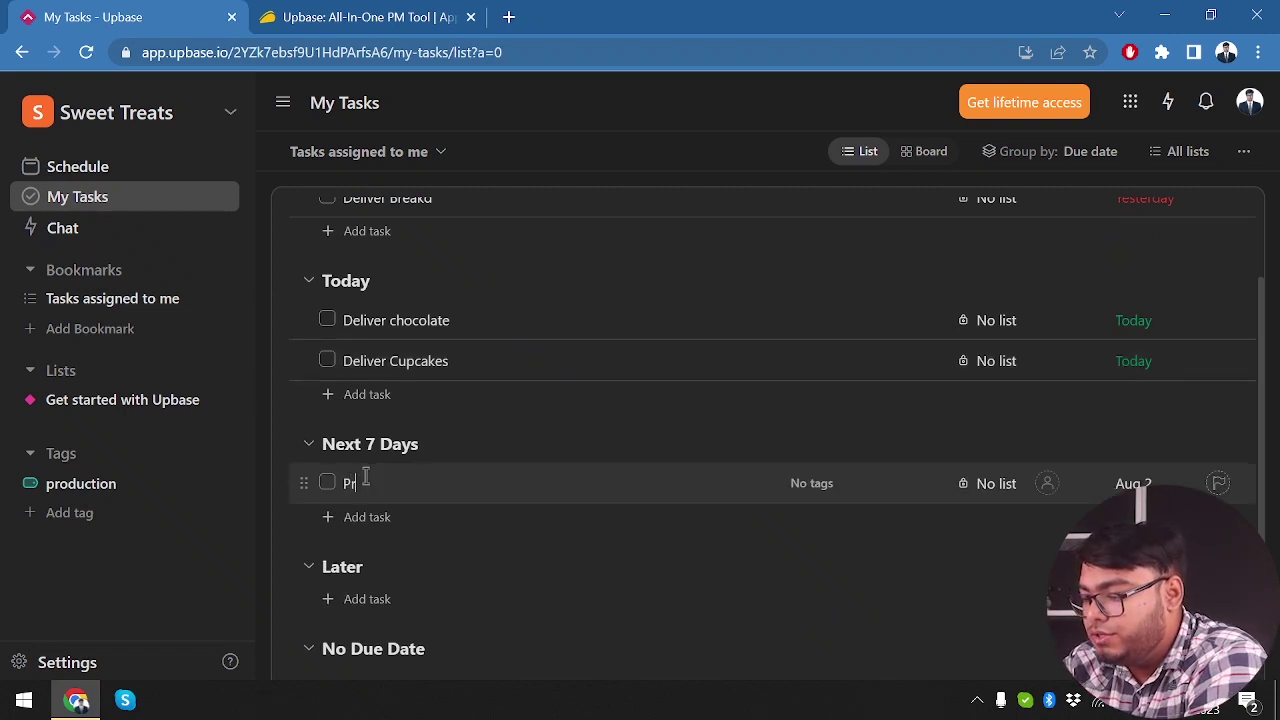
pyautogui.write('oduce')
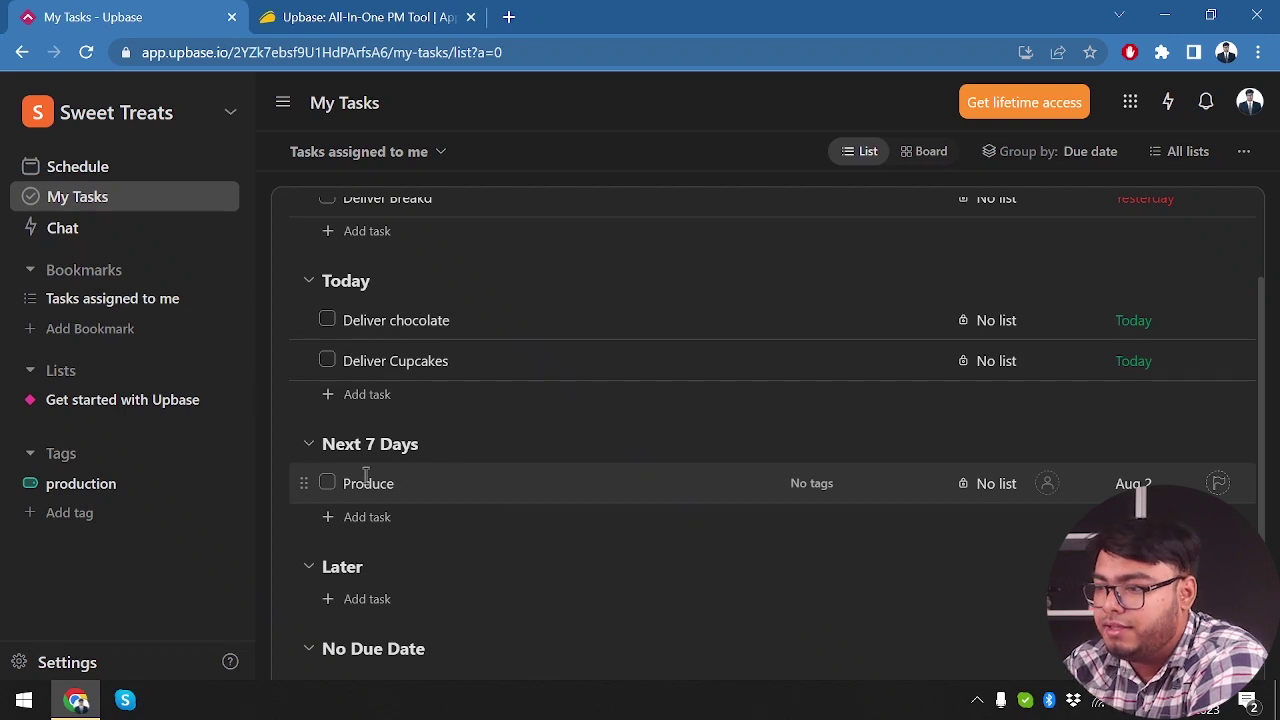
pyautogui.scroll(2, 362, 478)
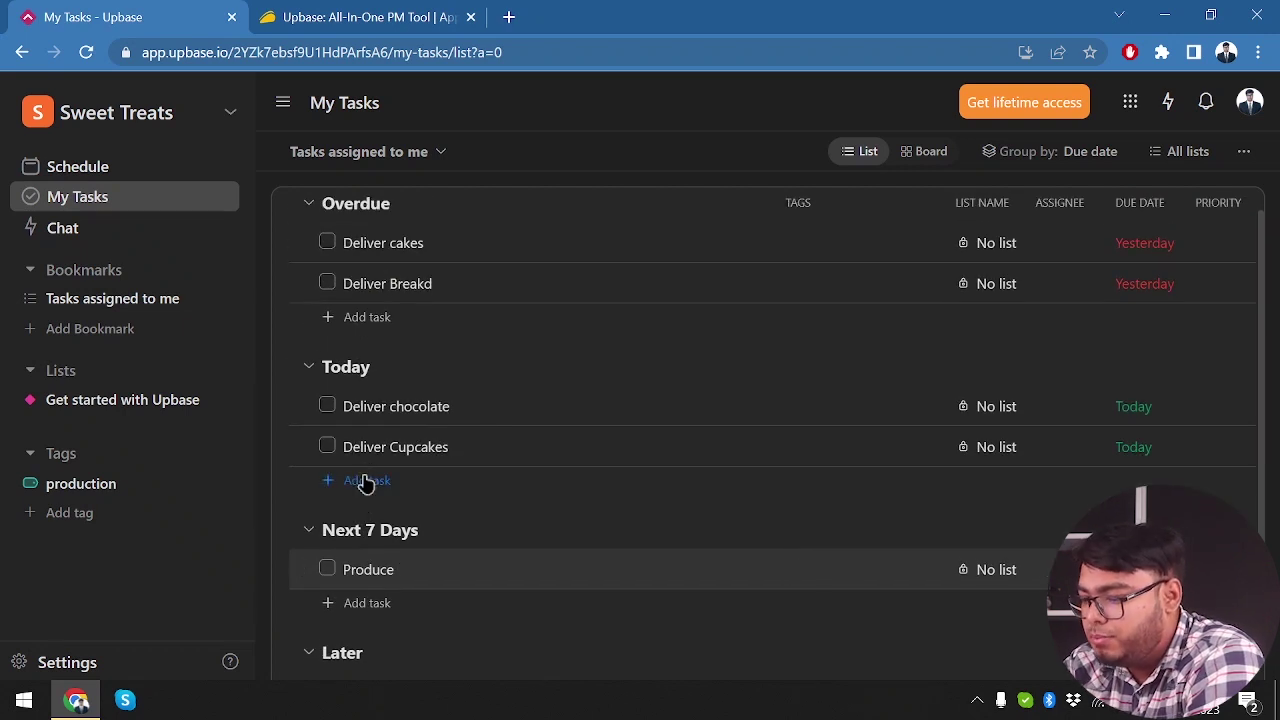
pyautogui.write('ce cakes')
pyautogui.press('Return')
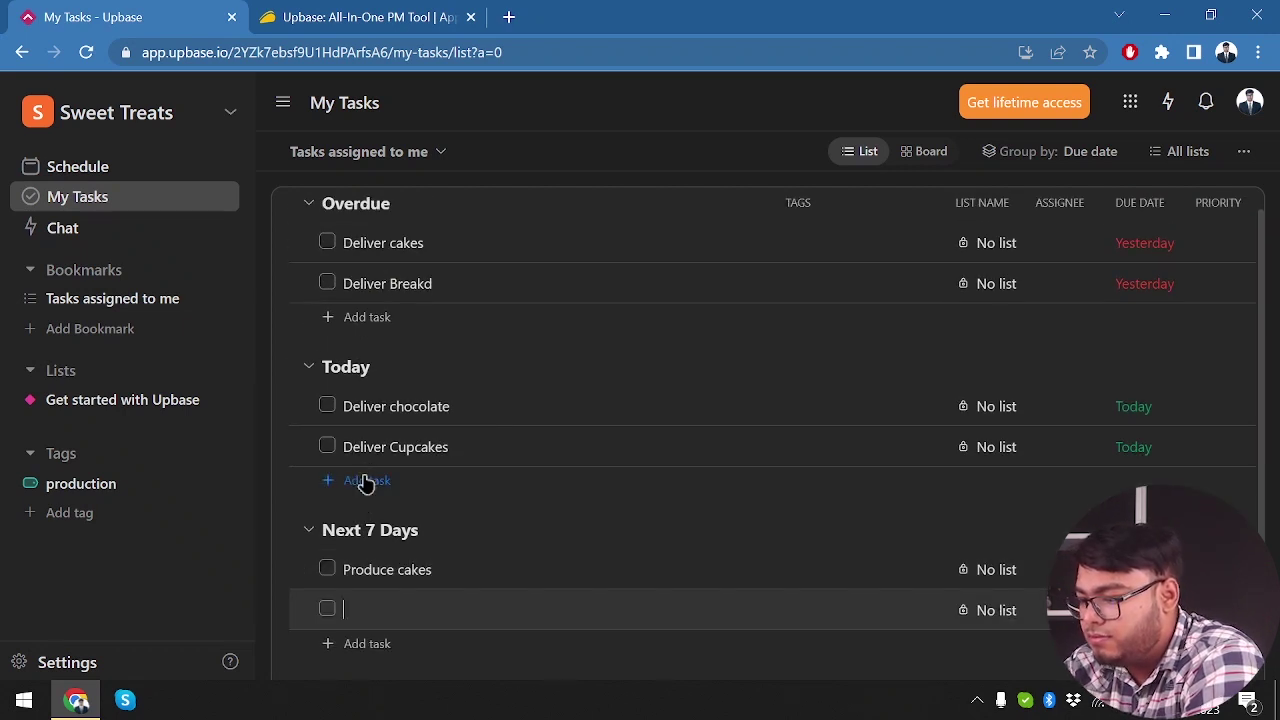
pyautogui.write('Produce bread')
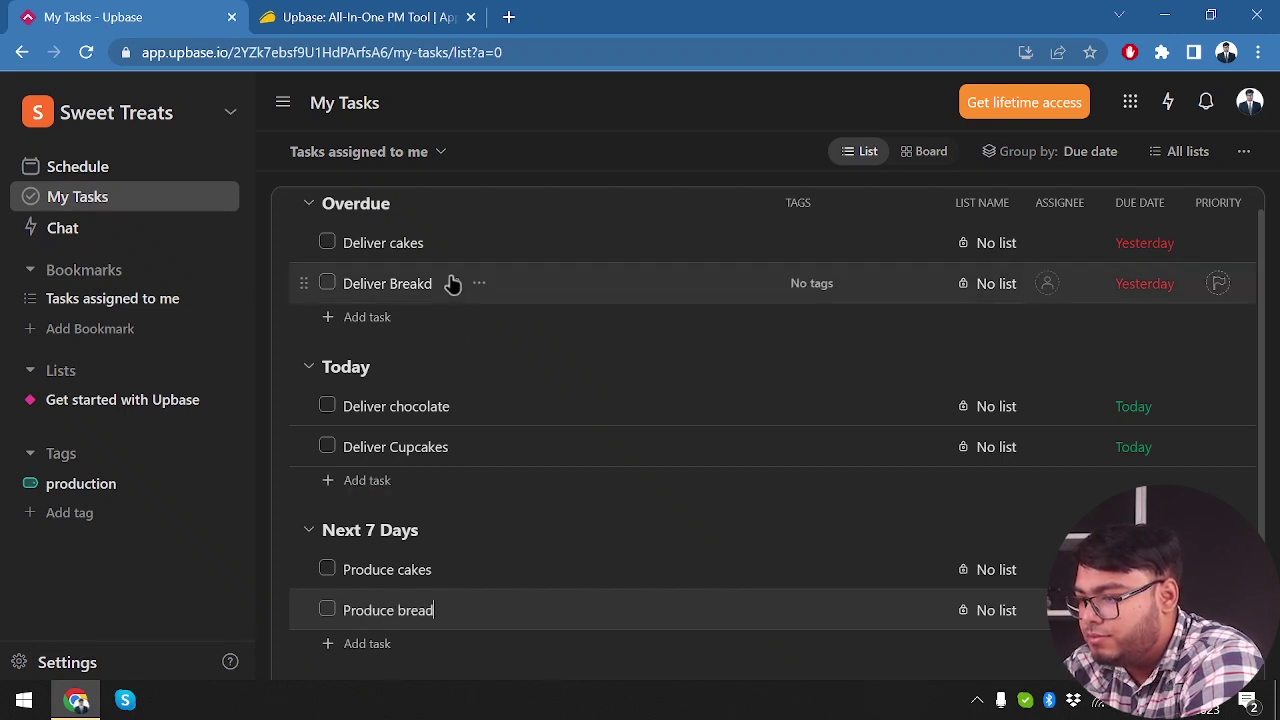
# Correct the name of the second overdue task to "Deliver Bread"
pyautogui.click(449, 283)
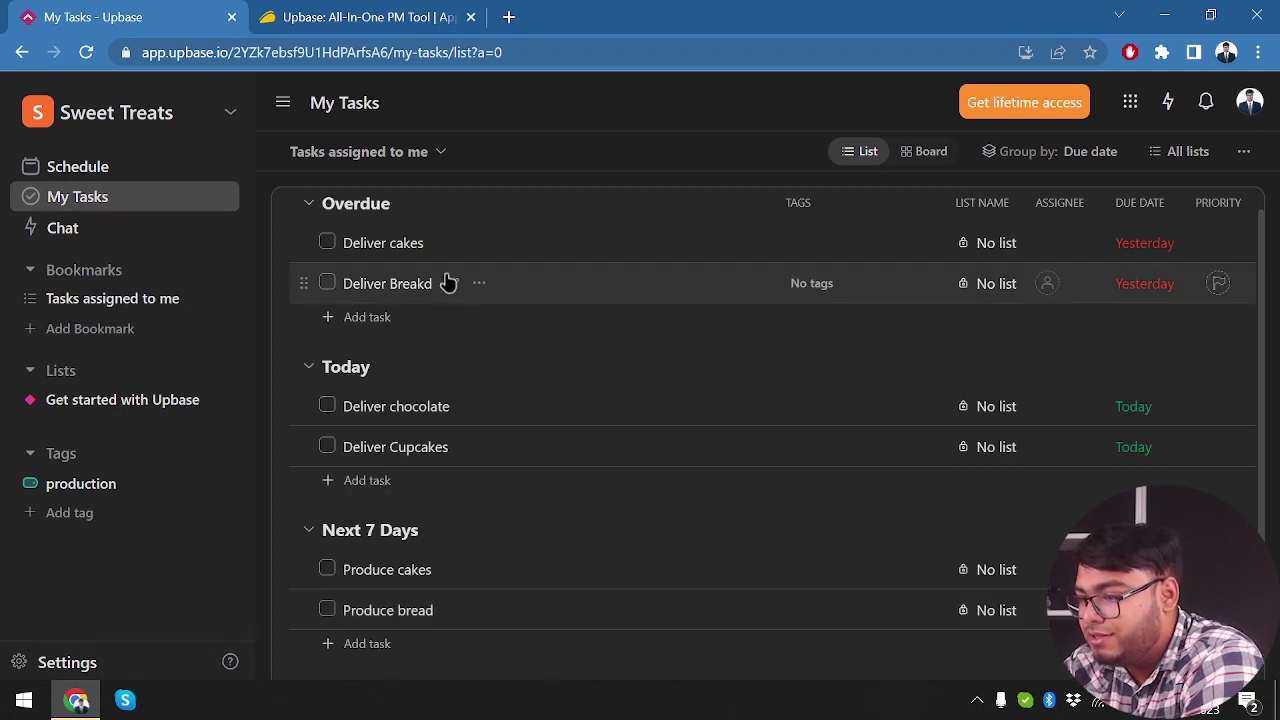
pyautogui.click(455, 287)
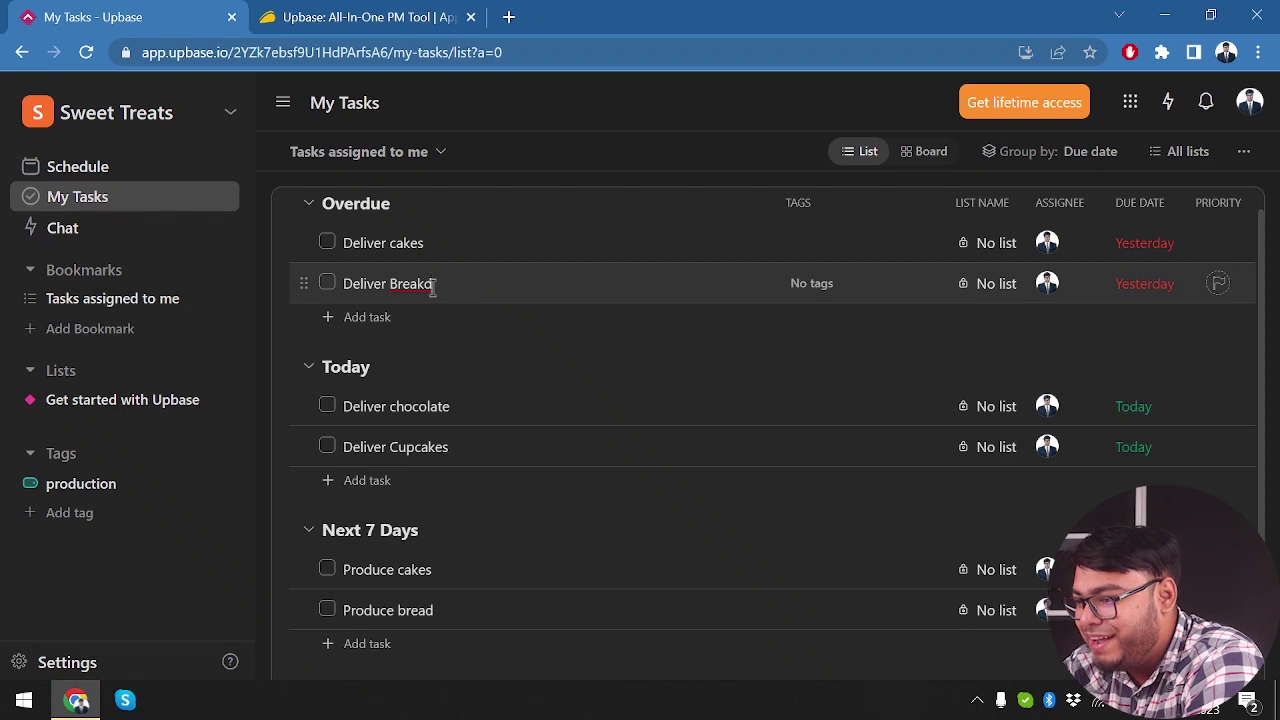
pyautogui.press('BackSpace')
pyautogui.press('BackSpace')
pyautogui.write('d')
pyautogui.press('Return')
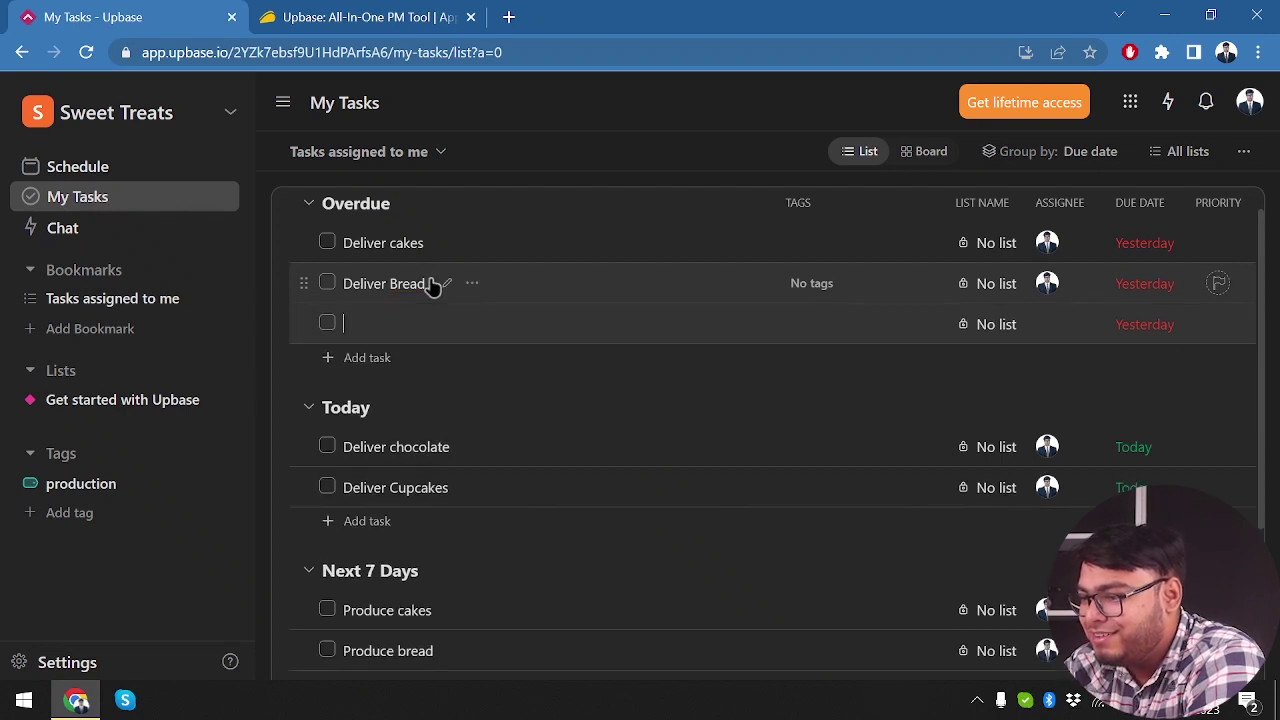
# Add the tasks "Produce chocolate" and "Produce cupcakes" to the Next 7 Days group
pyautogui.scroll(-1, 420, 330)
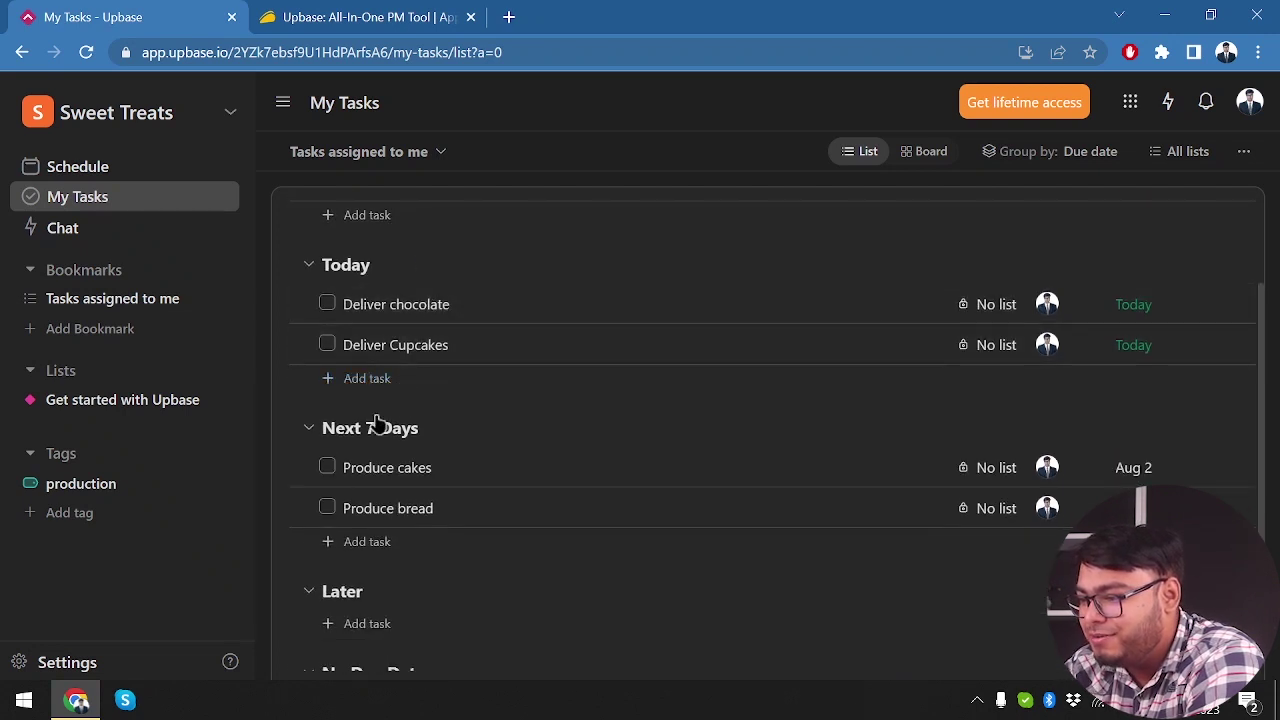
pyautogui.click(365, 541)
pyautogui.write('Produce chocolate')
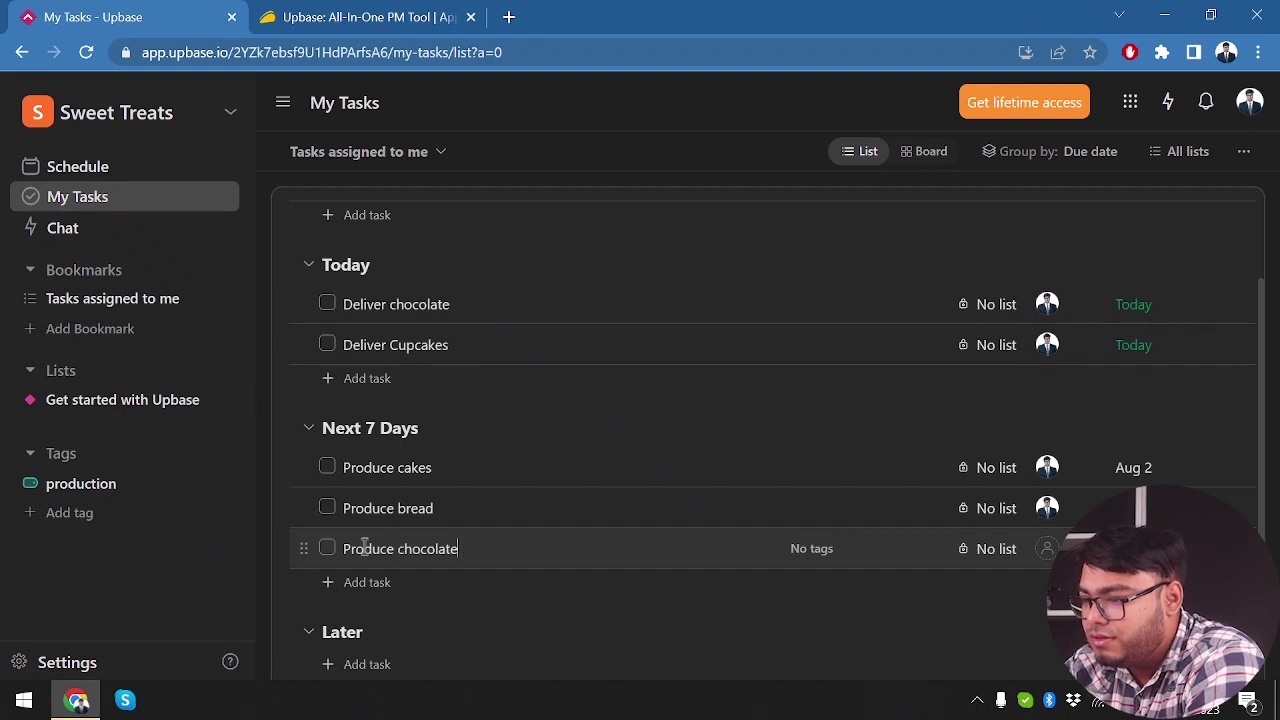
pyautogui.press('Return')
pyautogui.write('Procude')
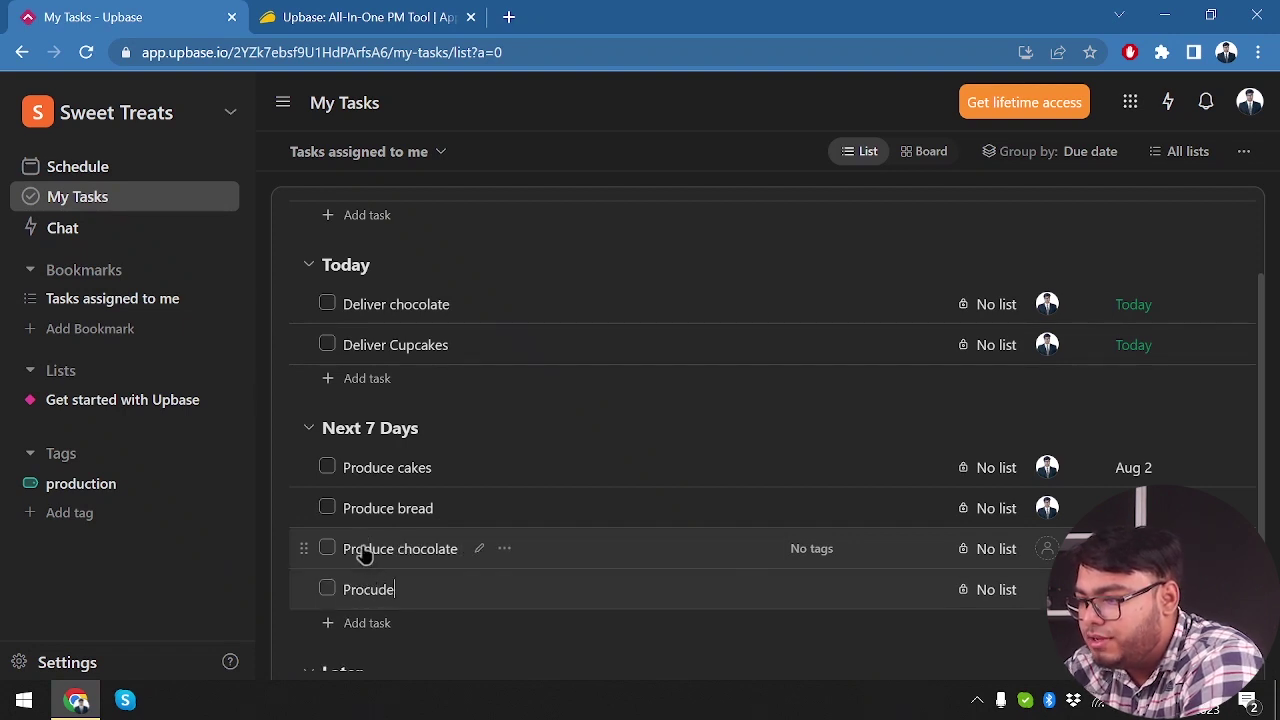
pyautogui.press('BackSpace')
pyautogui.press('BackSpace')
pyautogui.press('BackSpace')
pyautogui.press('BackSpace')
pyautogui.write('duce cupcakes')
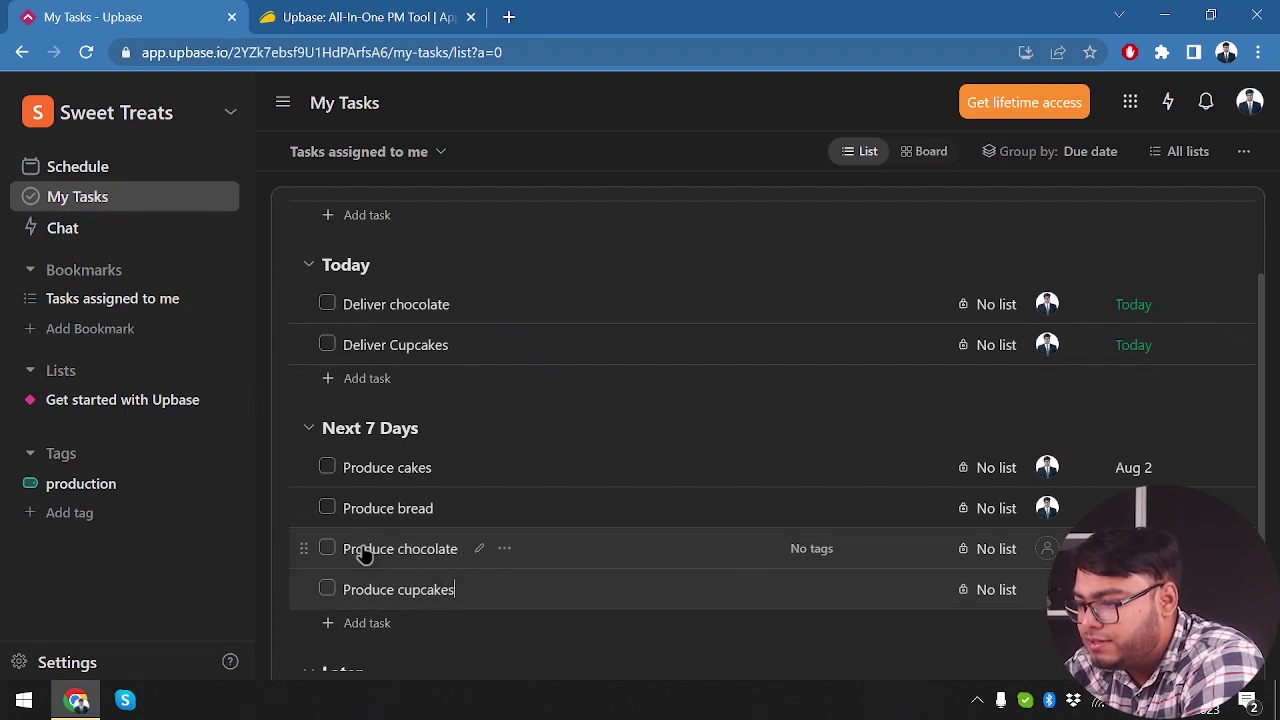
pyautogui.press('Return')
# Add the tasks "Buy supplies" and "Maintenence of mecinary" to the Later group
pyautogui.scroll(-2, 372, 523)
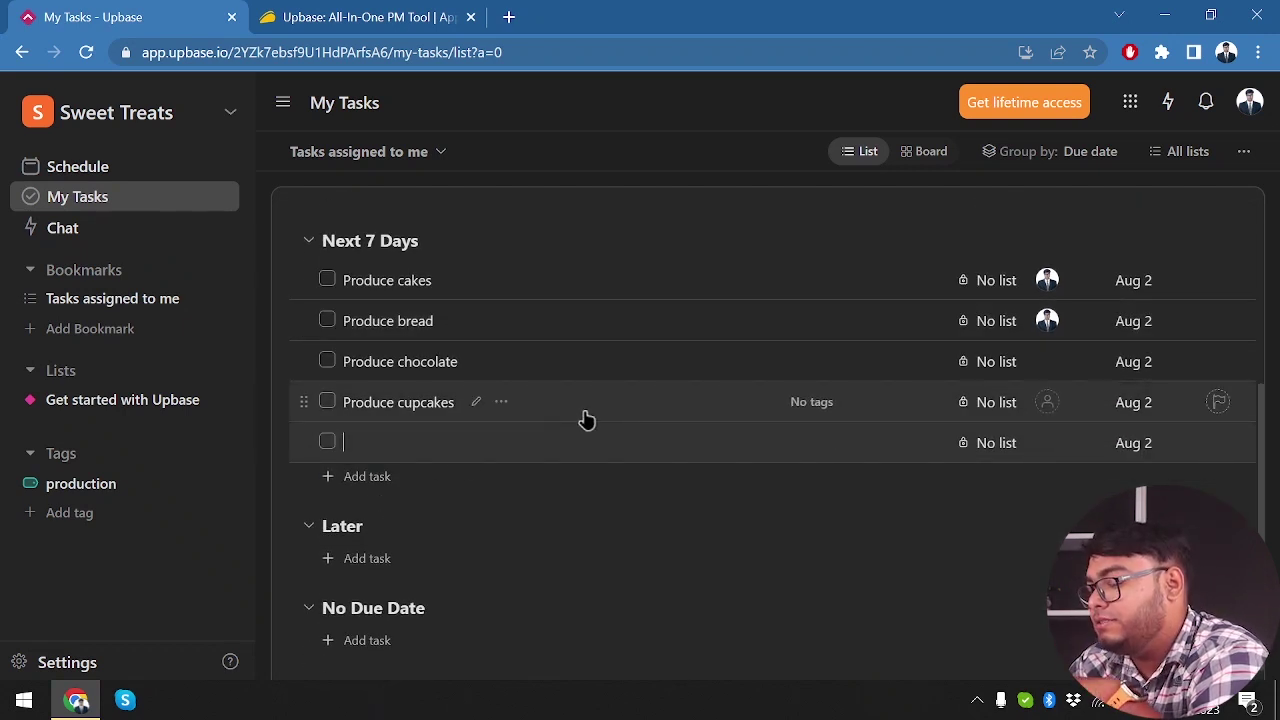
pyautogui.click(368, 559)
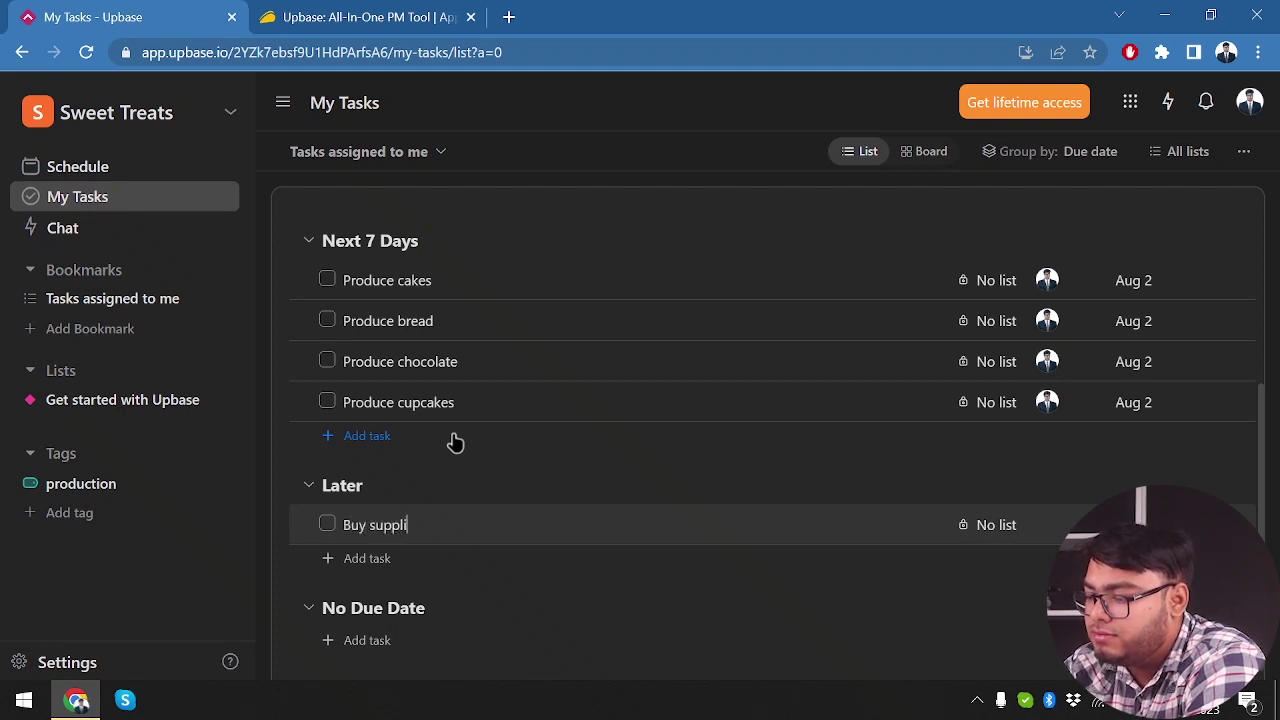
pyautogui.press('Return')
pyautogui.write('Maintenence of mecinary')
# Correct the spelling of the second task in the Later group to "Maintenance of machinery"
pyautogui.rightClick(388, 565)
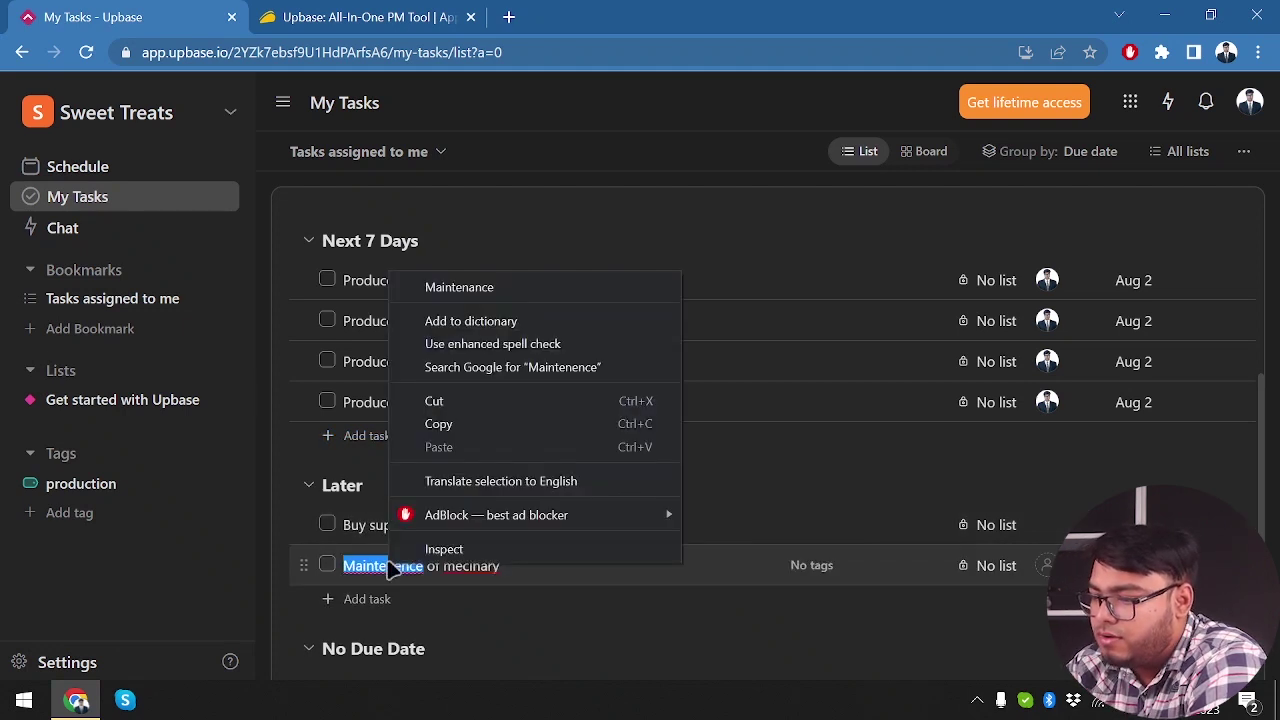
pyautogui.click(589, 290)
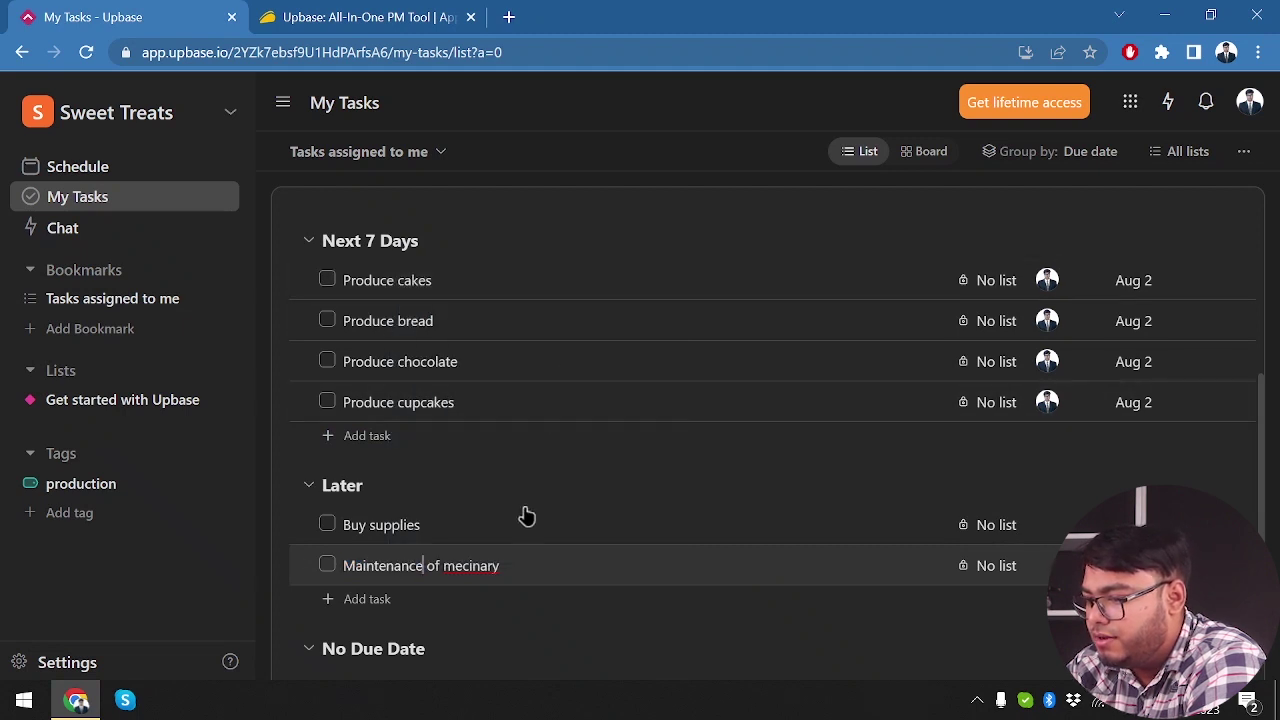
pyautogui.rightClick(481, 566)
pyautogui.click(569, 294)
# Add the task "Upgrade factory" to the No Due Date group
pyautogui.scroll(-1, 369, 646)
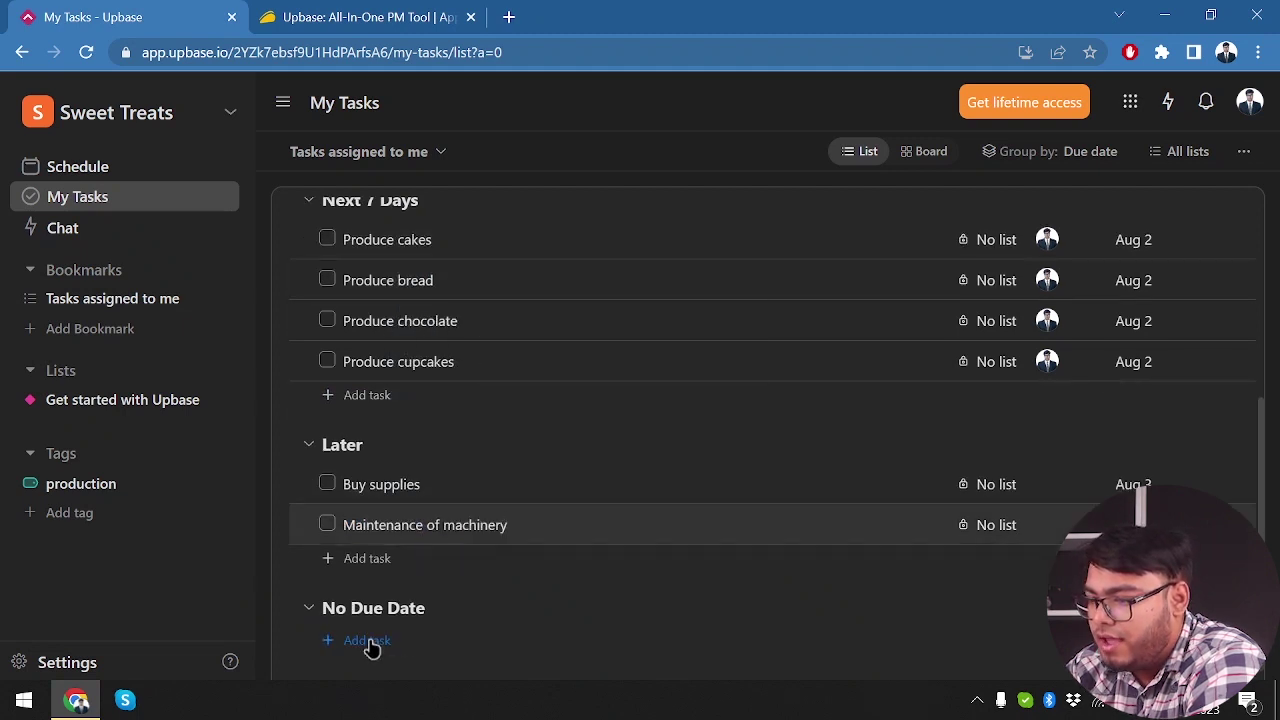
pyautogui.click(368, 642)
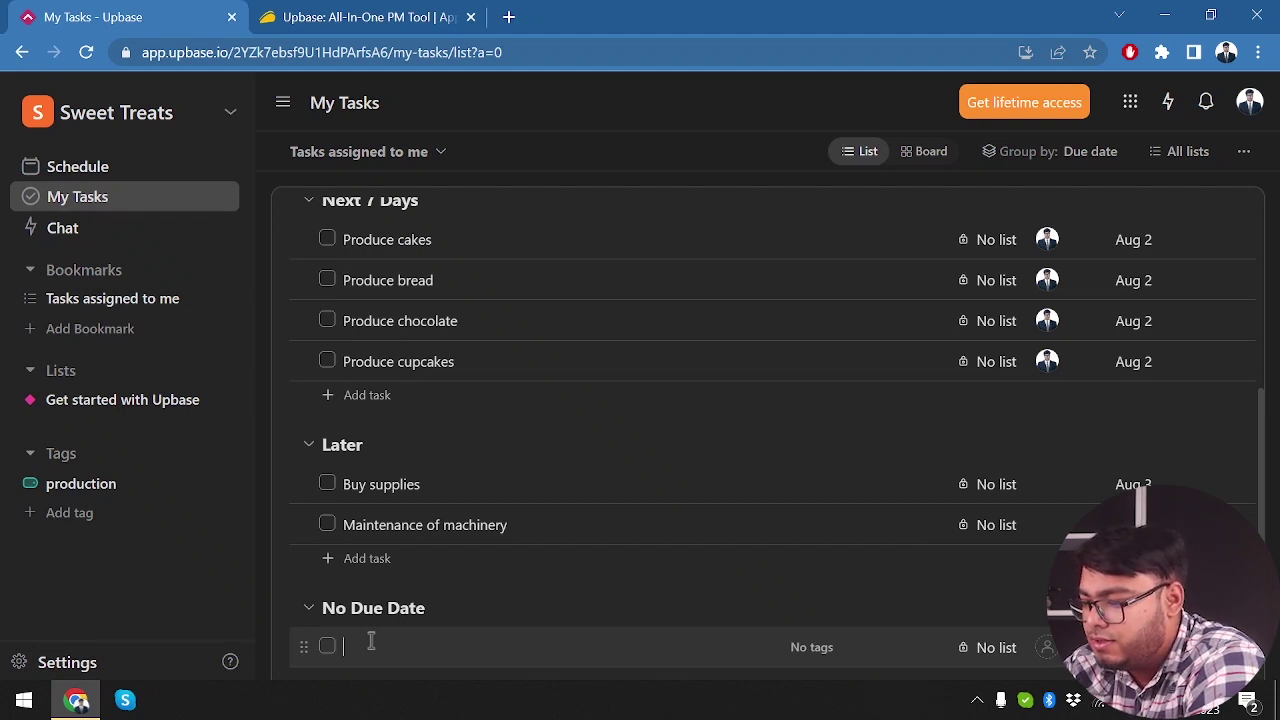
pyautogui.write('Upg')
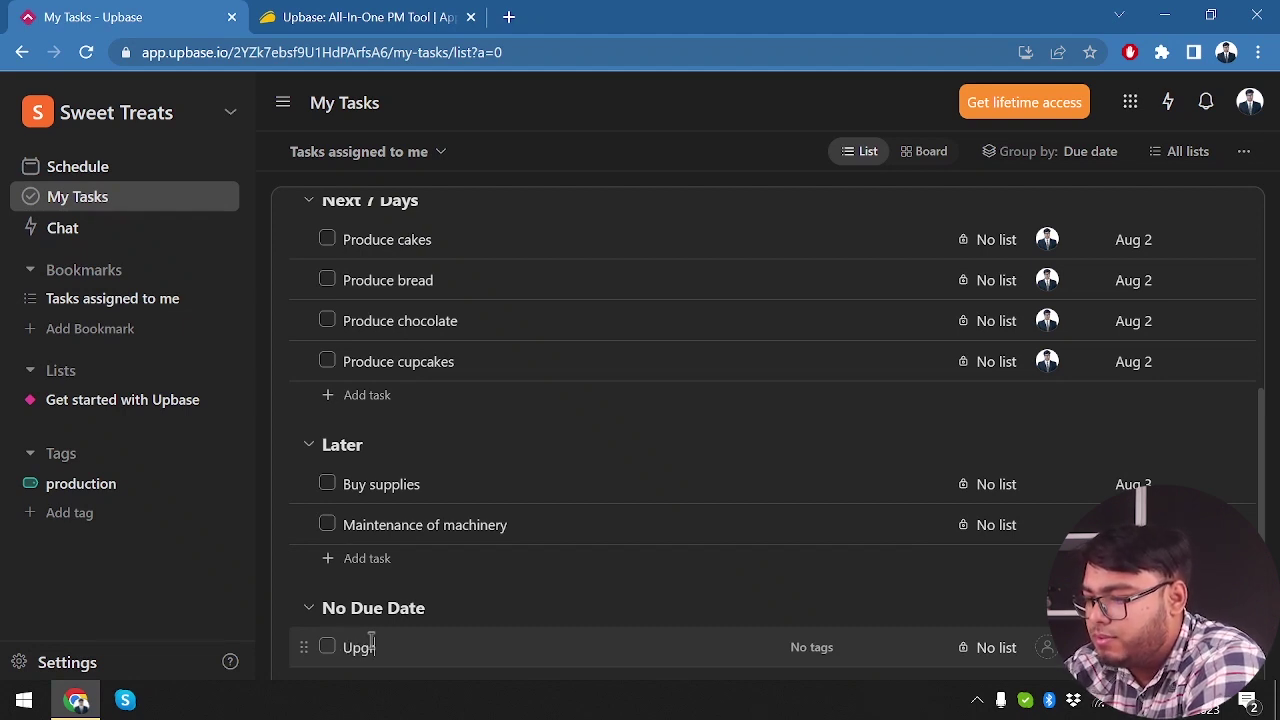
pyautogui.write('rade ')
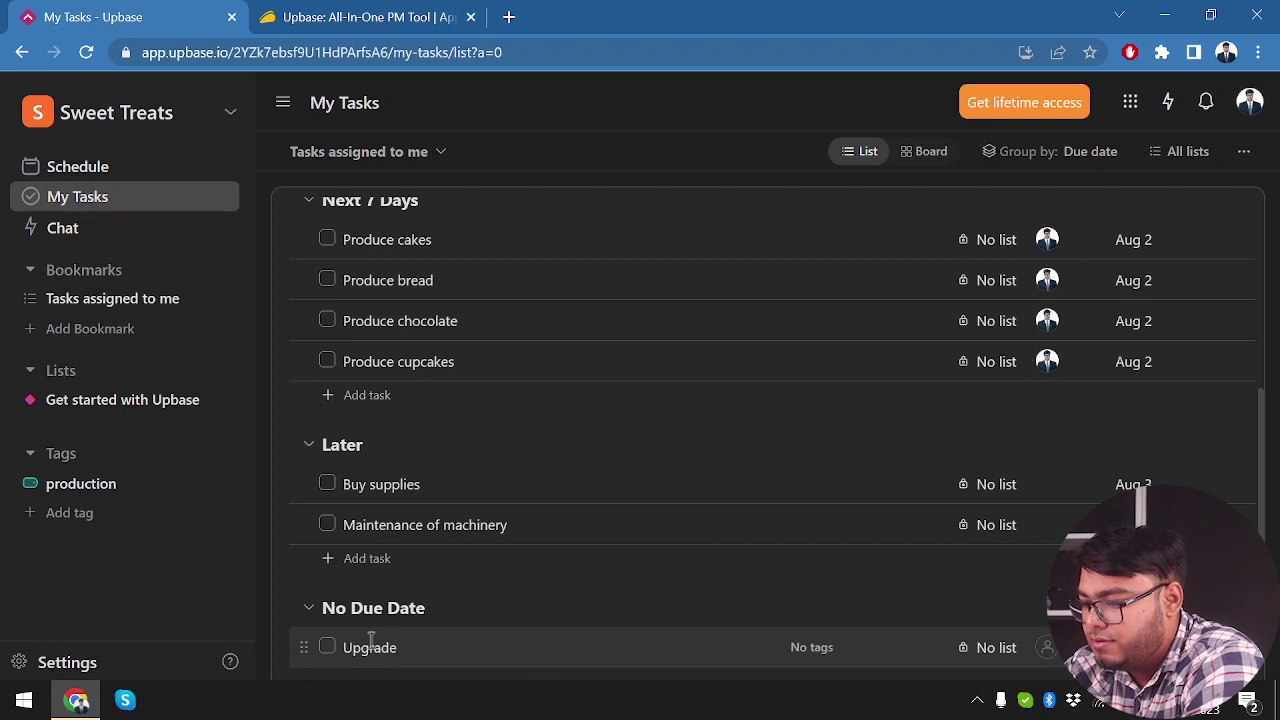
pyautogui.write('factory')
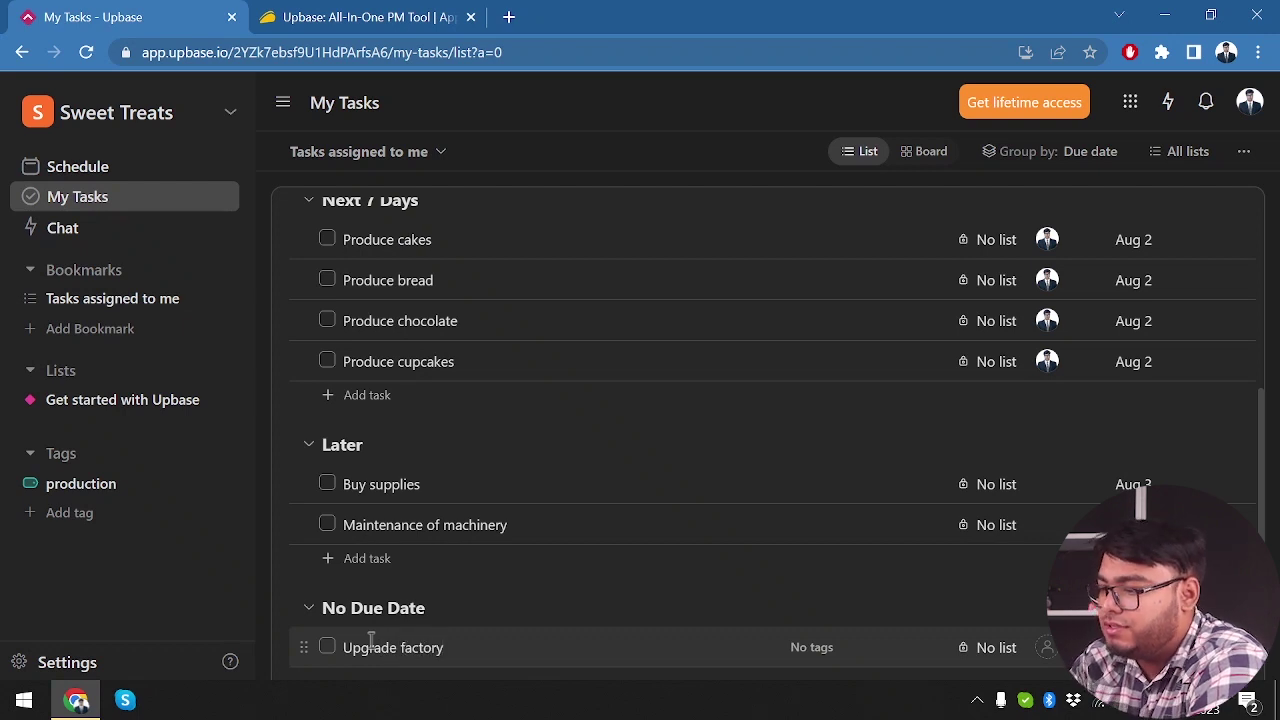
pyautogui.click(370, 645)
pyautogui.click(545, 544)
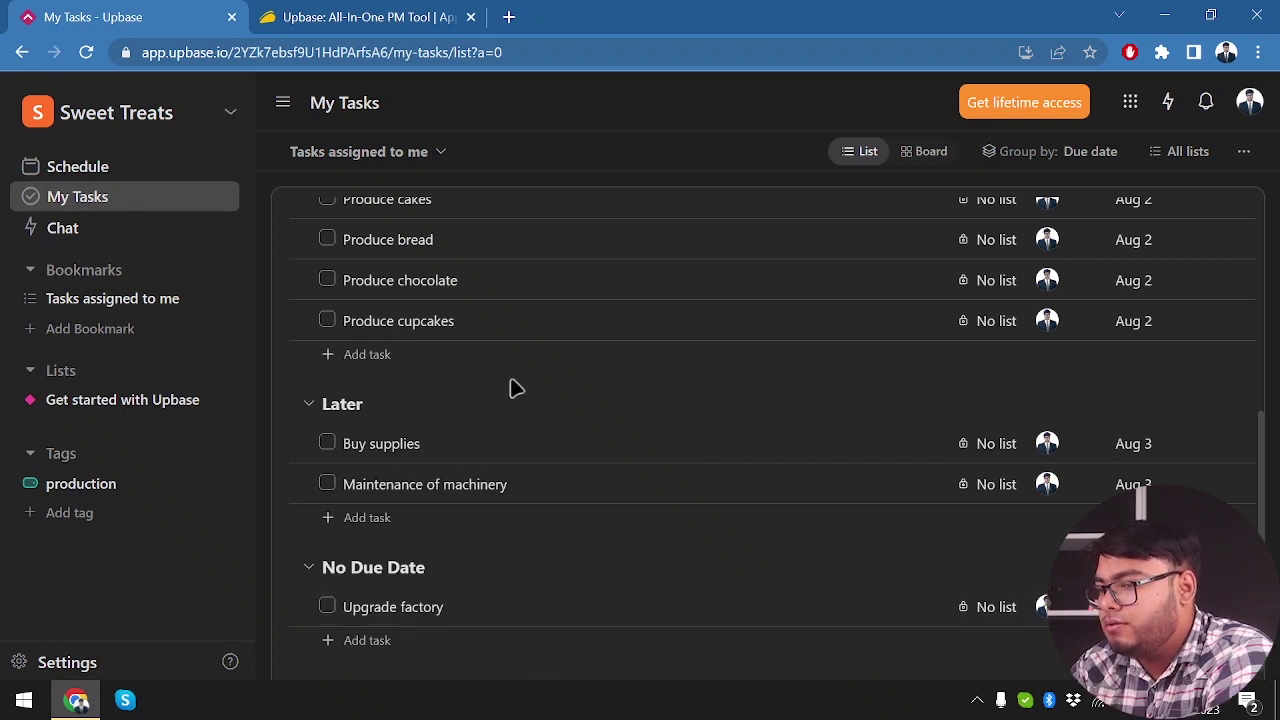
# Switch My Tasks to the board view and look through its due-date columns
pyautogui.scroll(3, 871, 243)
pyautogui.click(926, 153)
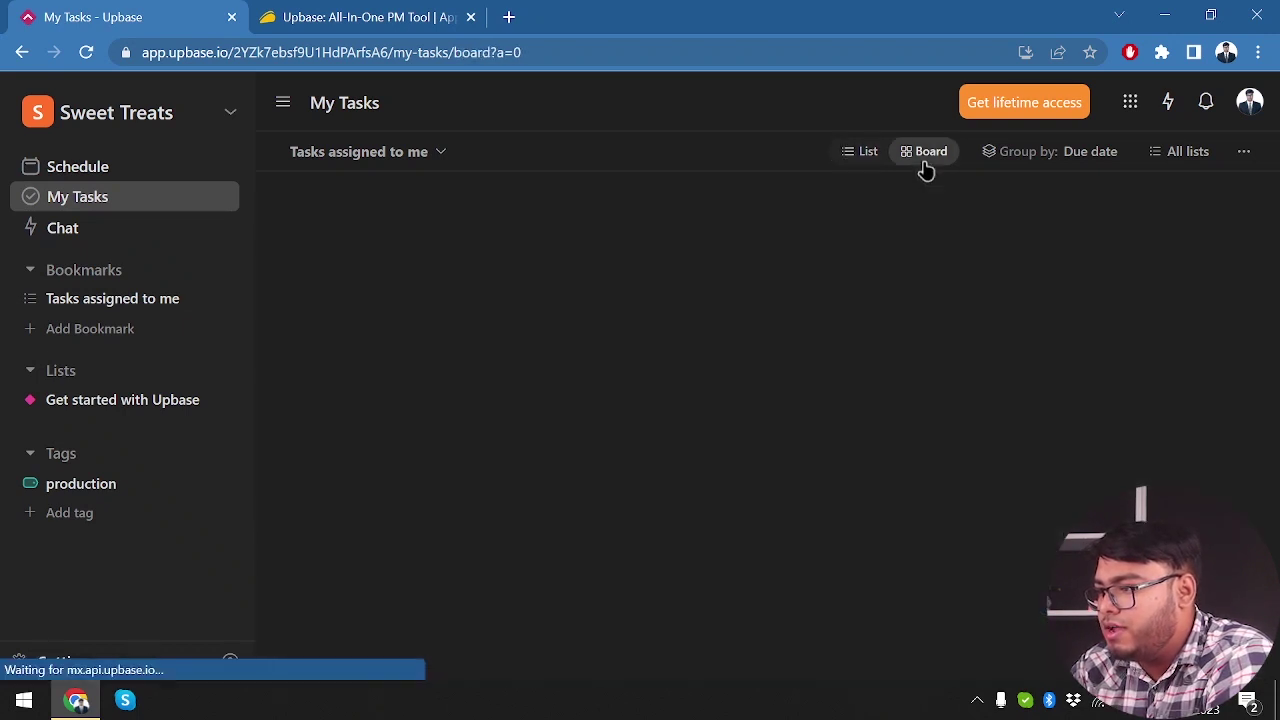
pyautogui.hscroll(5, 557, 487)
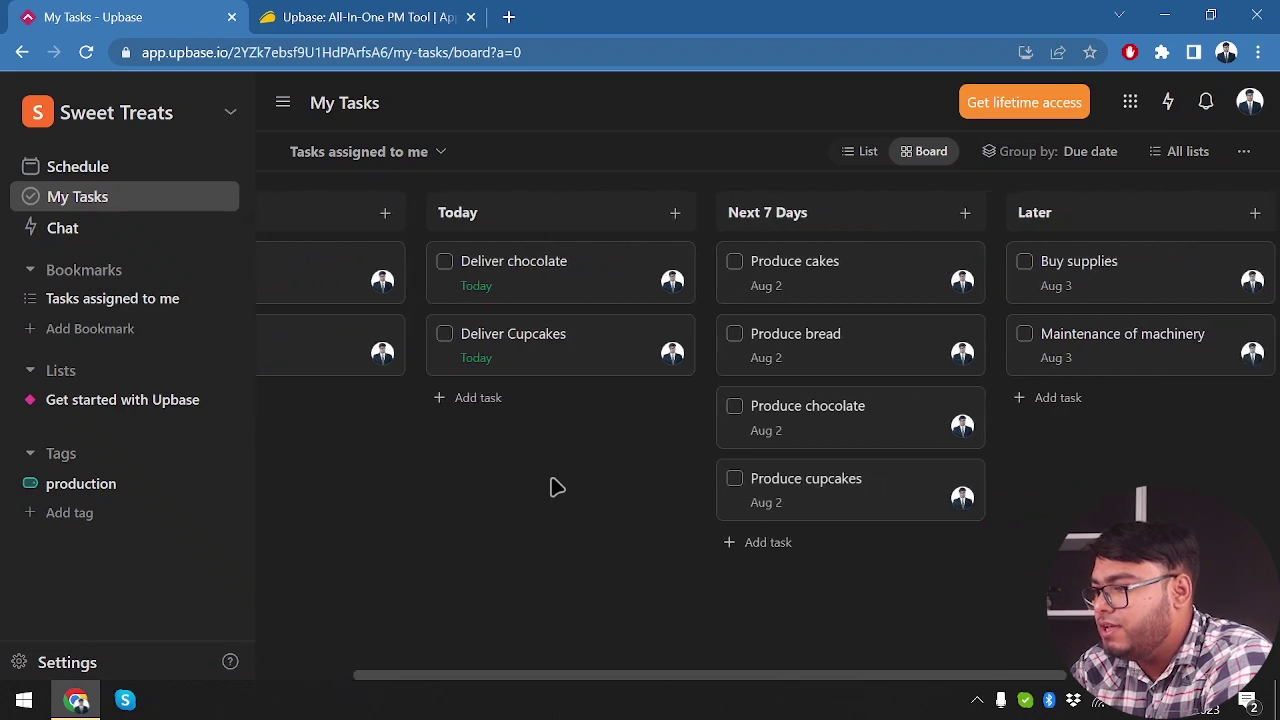
pyautogui.hscroll(-4, 557, 487)
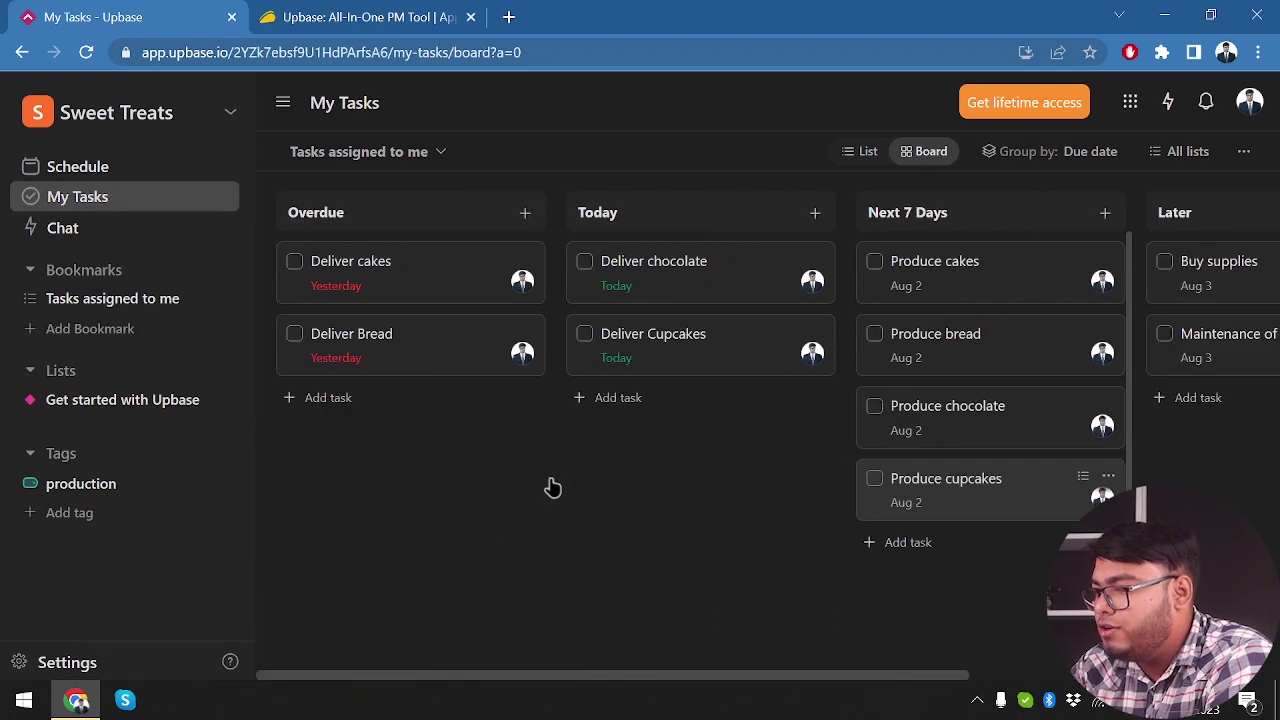
pyautogui.hscroll(5, 553, 487)
# Attach the Downloads image of the cheerful businessman in a tan coat to the "Upgrade factory" task
pyautogui.click(1086, 276)
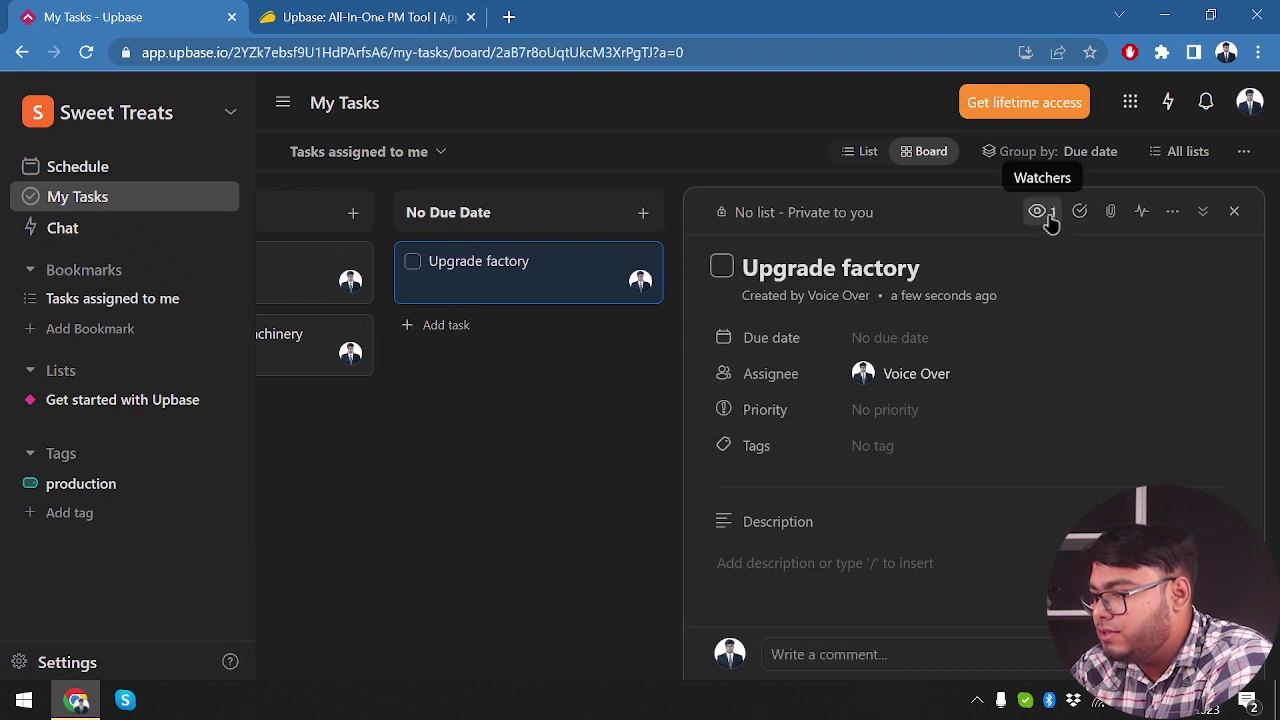
pyautogui.click(1114, 218)
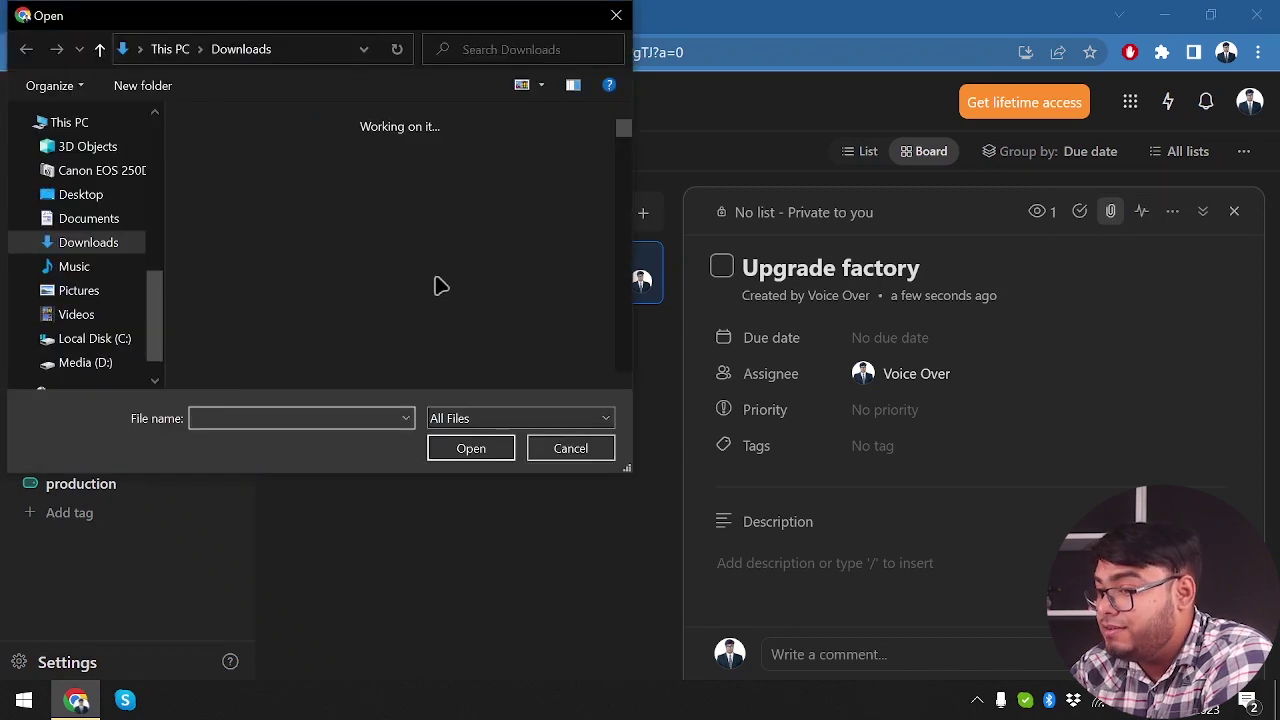
pyautogui.scroll(-3, 440, 286)
pyautogui.scroll(-2, 440, 286)
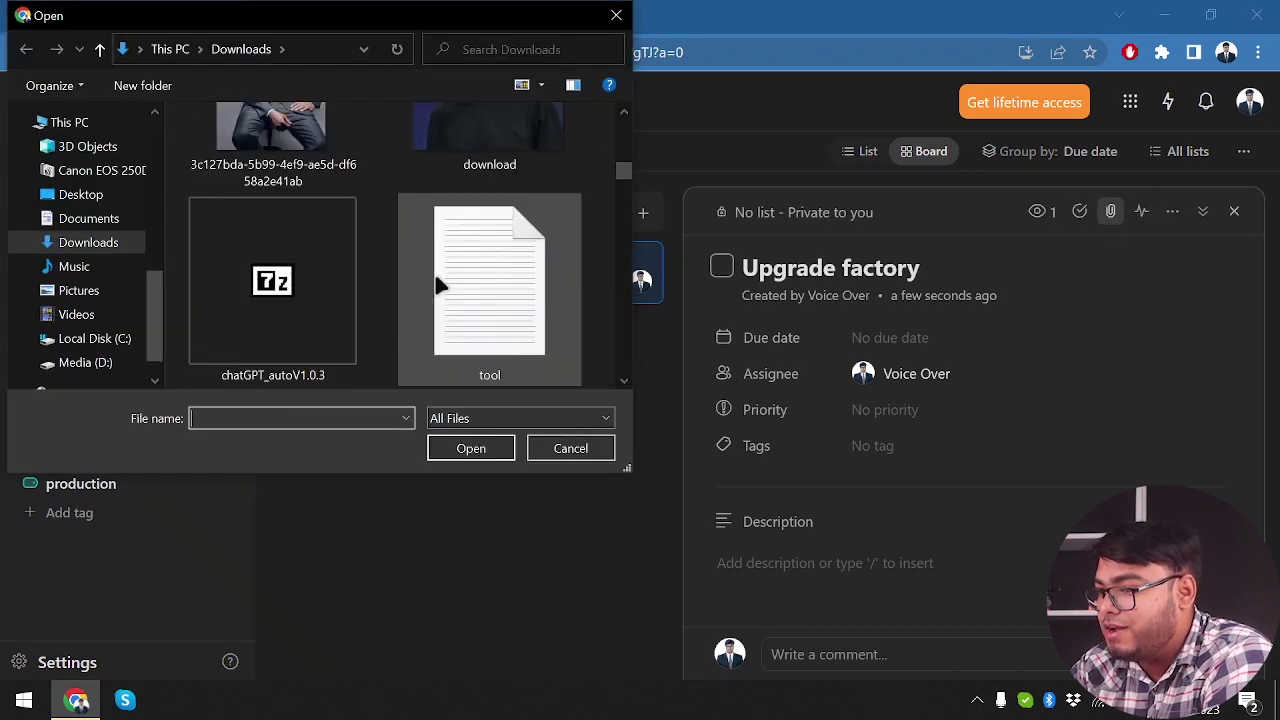
pyautogui.scroll(4, 440, 286)
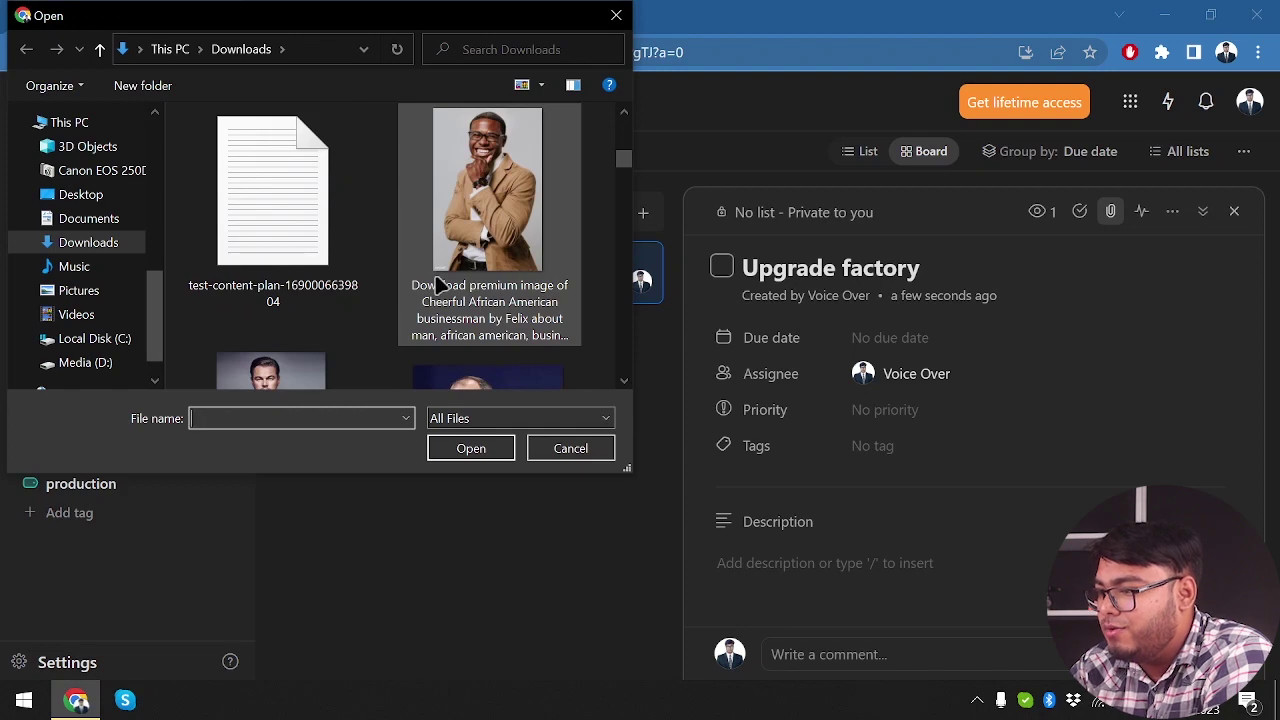
pyautogui.click(484, 195)
pyautogui.doubleClick(484, 195)
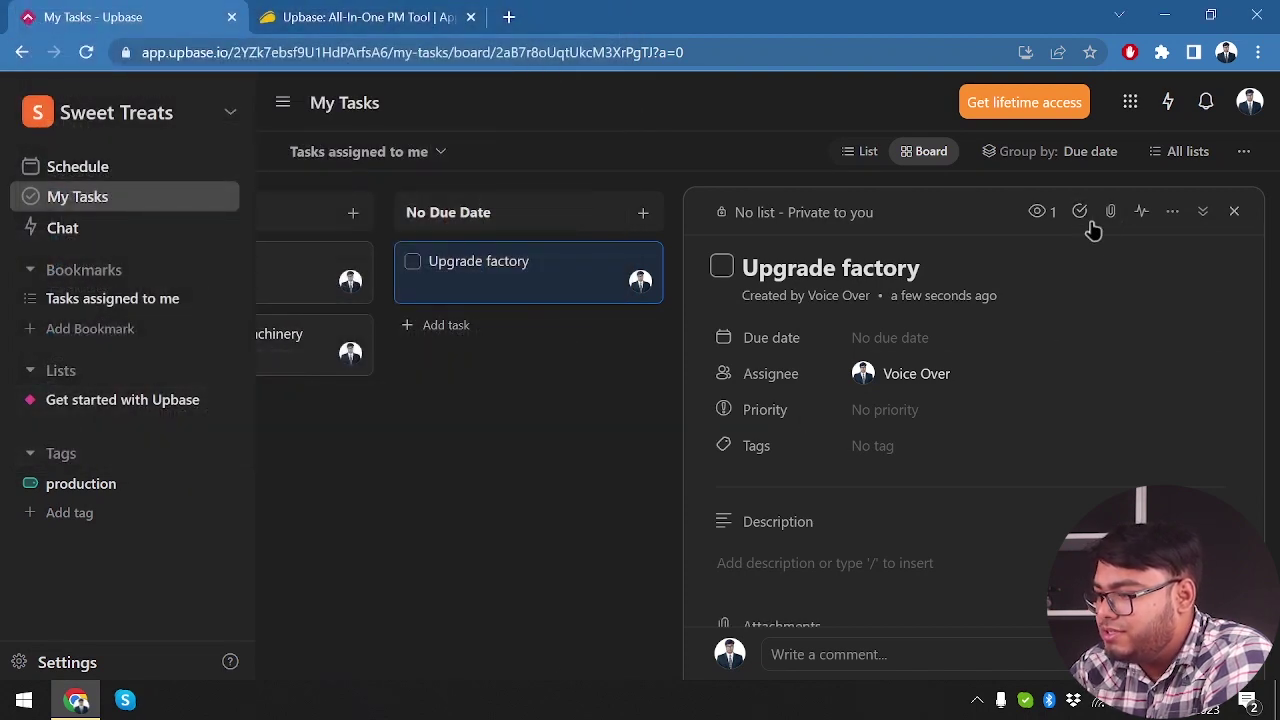
pyautogui.scroll(-2, 1043, 337)
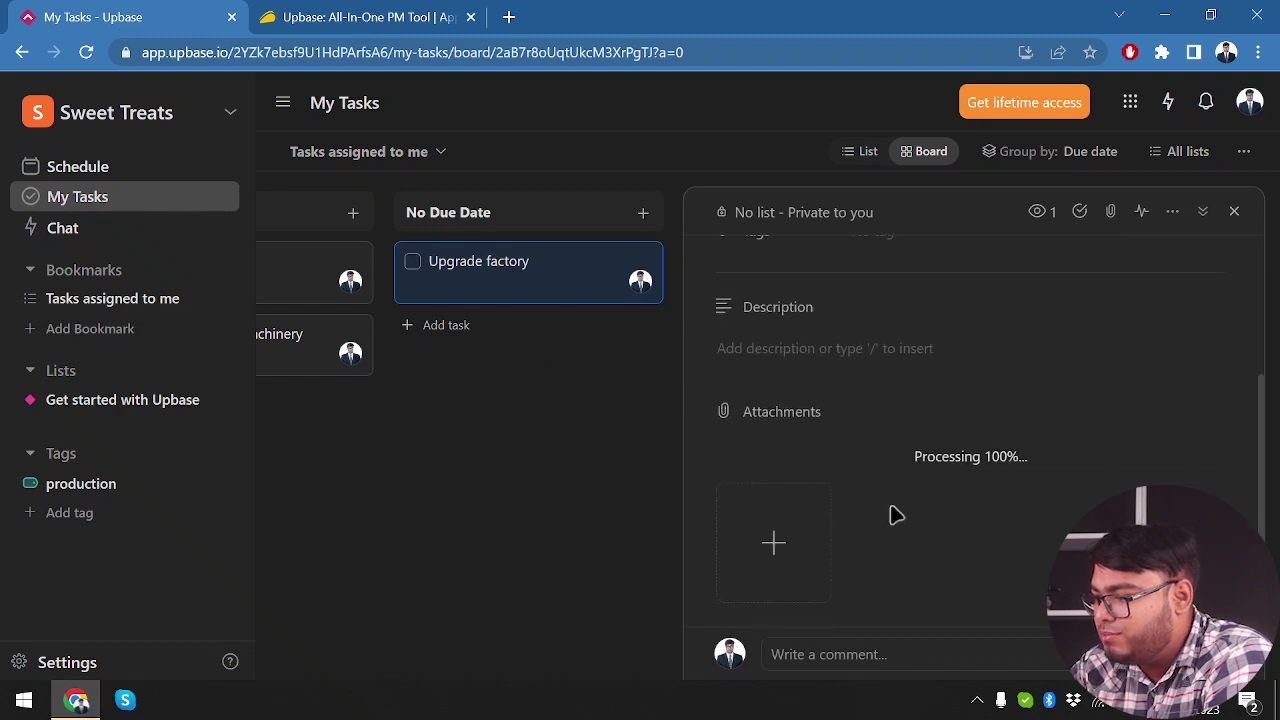
# Attach the windows_11_cursors_concept_v2_by_jepricreations_densjkc zip from Downloads to the "Upgrade factory" task and preview the attachment
pyautogui.click(597, 514)
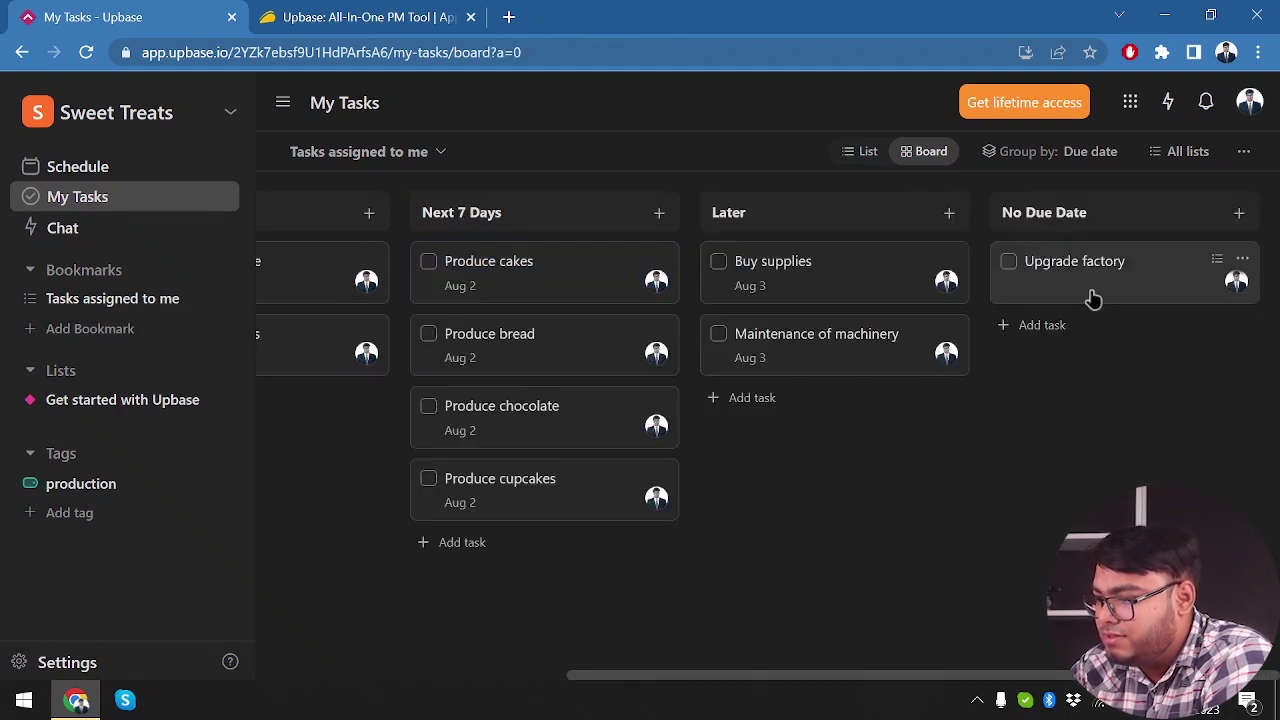
pyautogui.click(1093, 299)
pyautogui.scroll(-2, 923, 477)
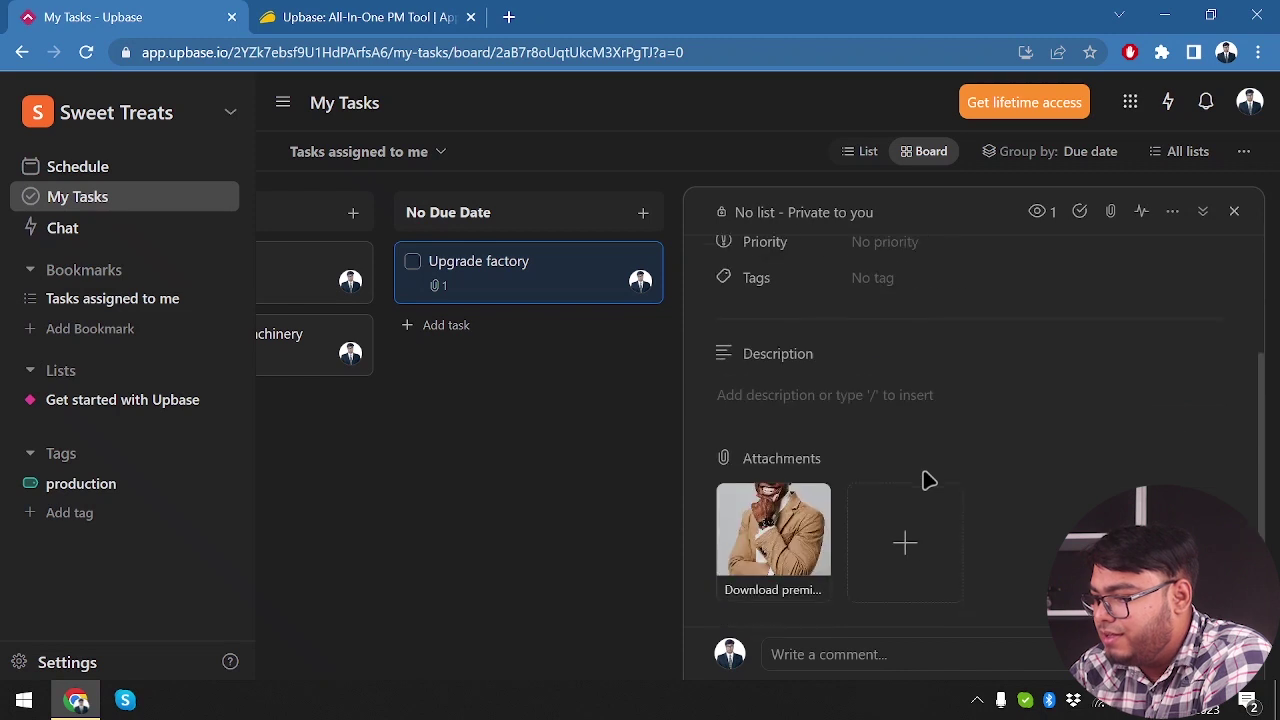
pyautogui.click(910, 543)
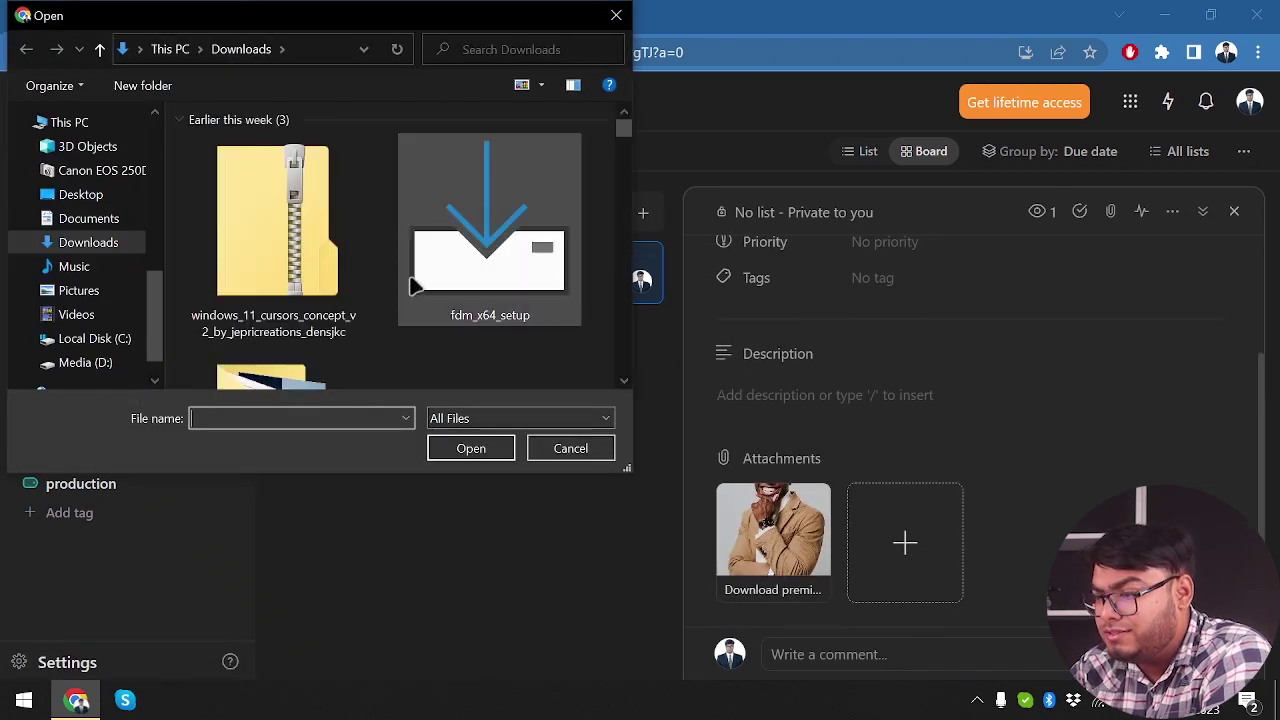
pyautogui.doubleClick(293, 250)
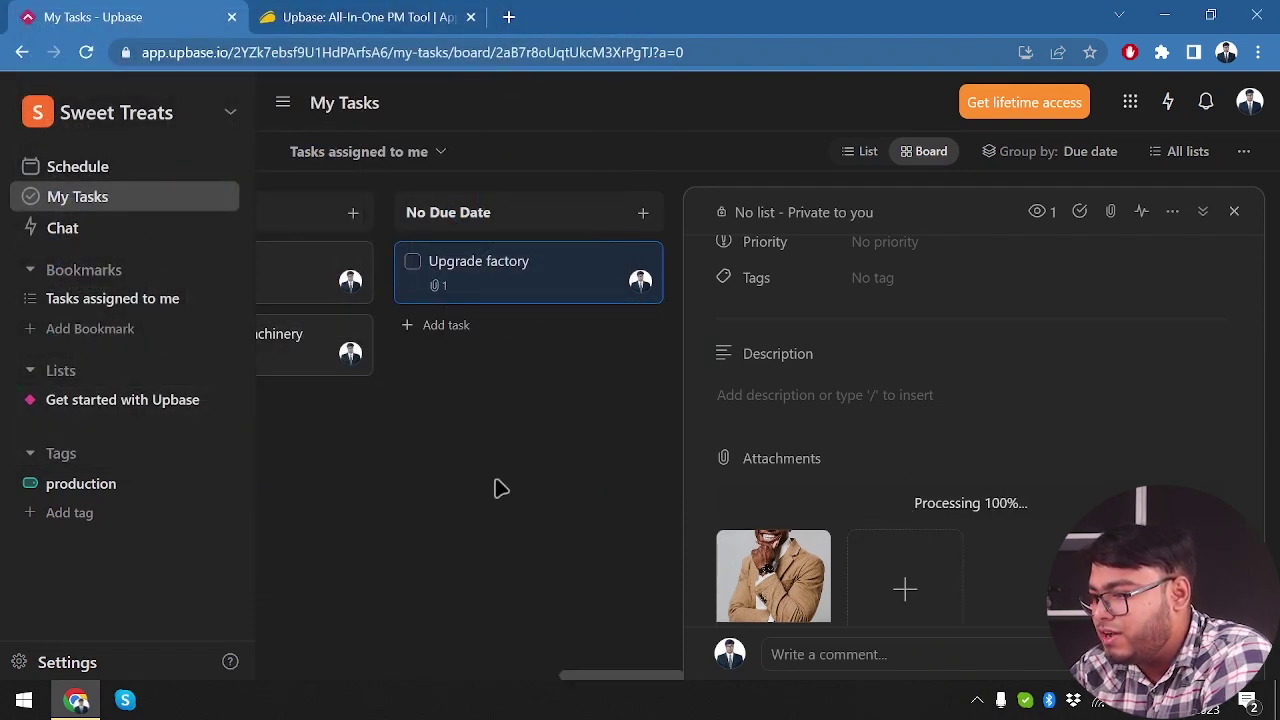
pyautogui.hscroll(-1, 497, 489)
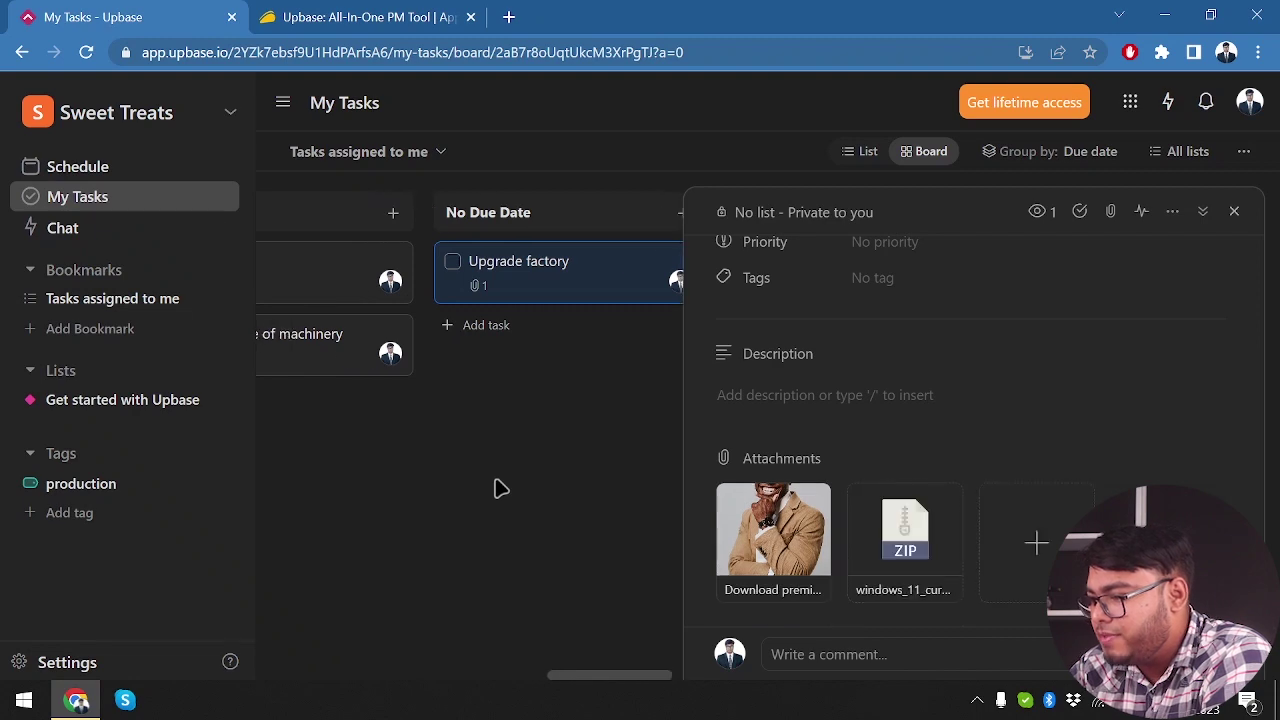
pyautogui.click(906, 558)
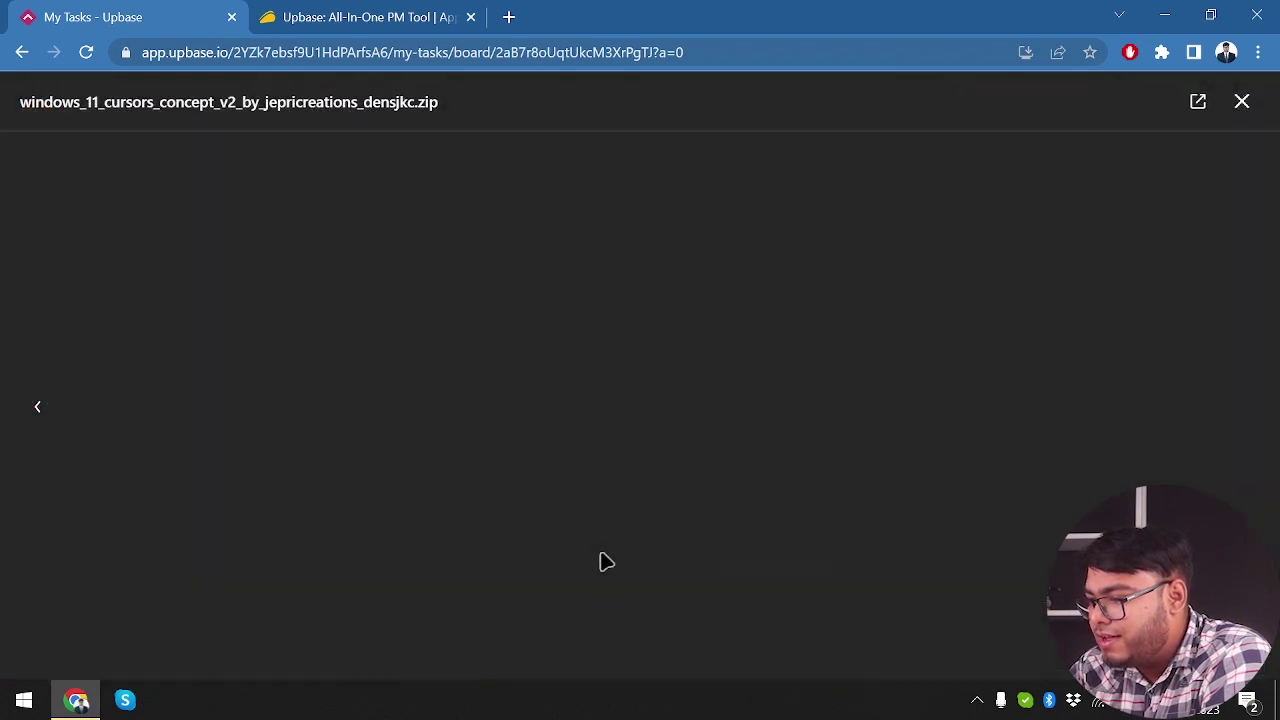
pyautogui.click(1240, 99)
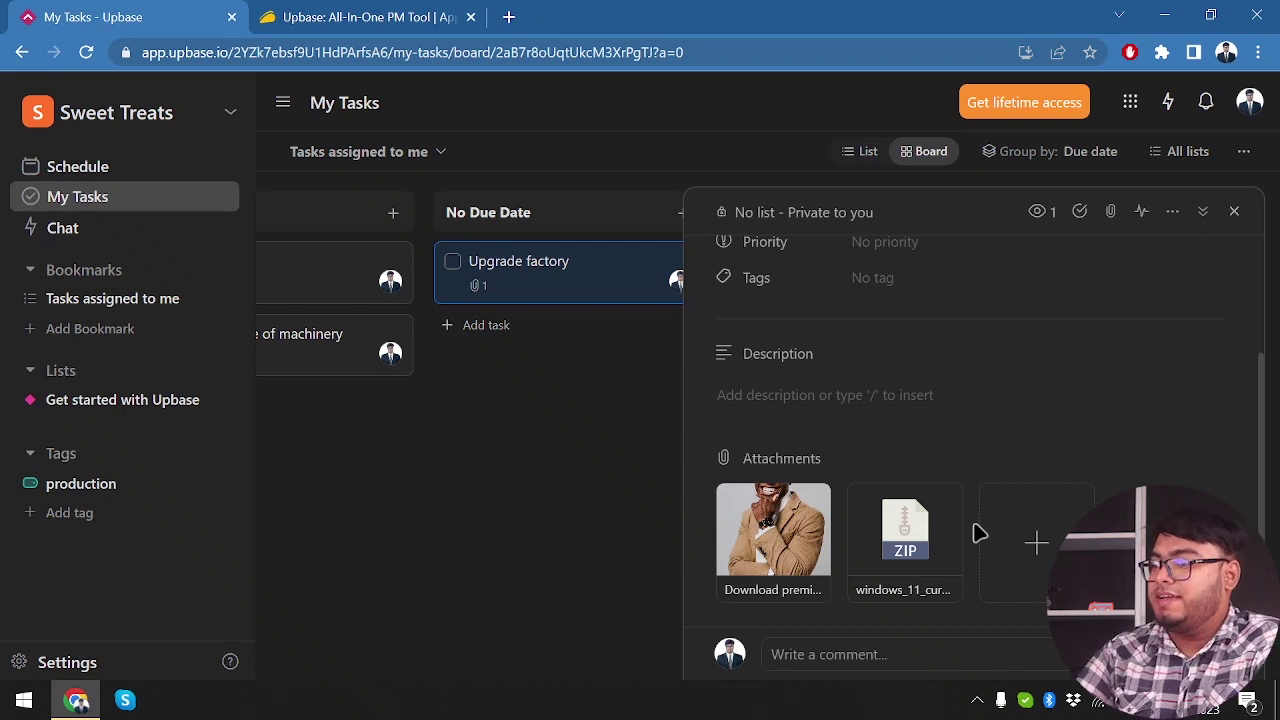
# Close and reopen the "Upgrade factory" task and view its activity history
pyautogui.click(613, 443)
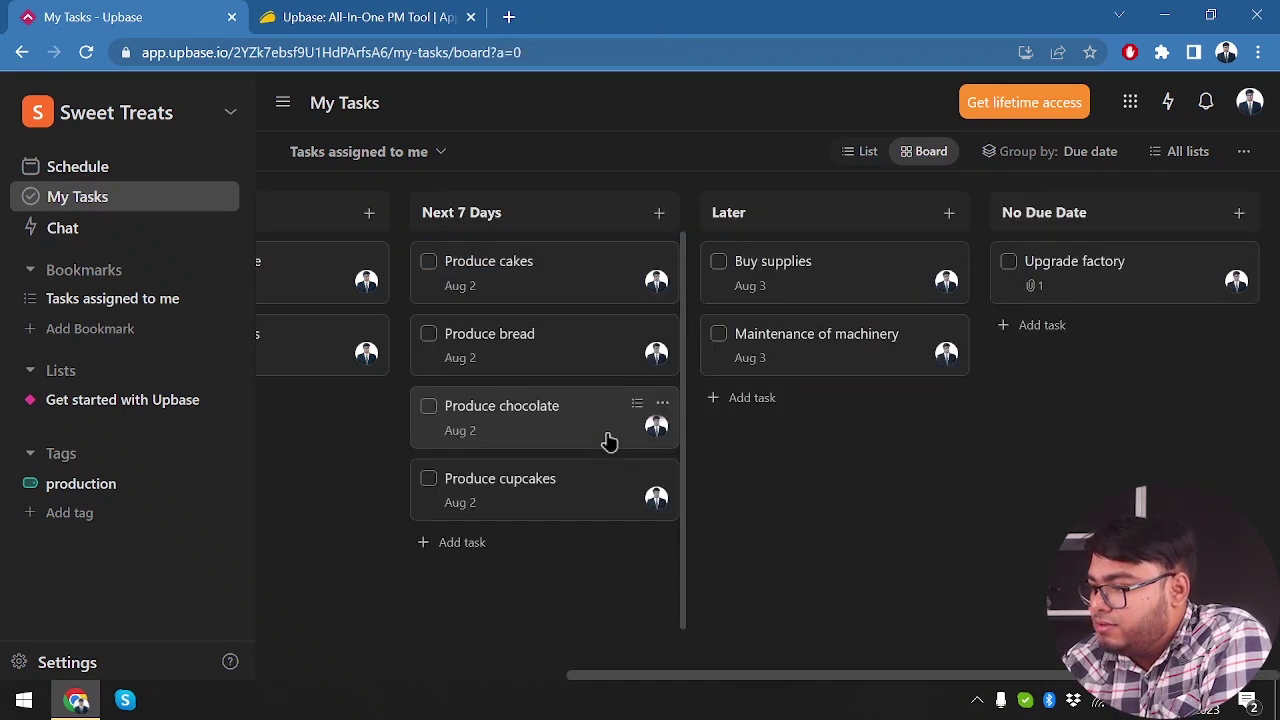
pyautogui.click(1112, 292)
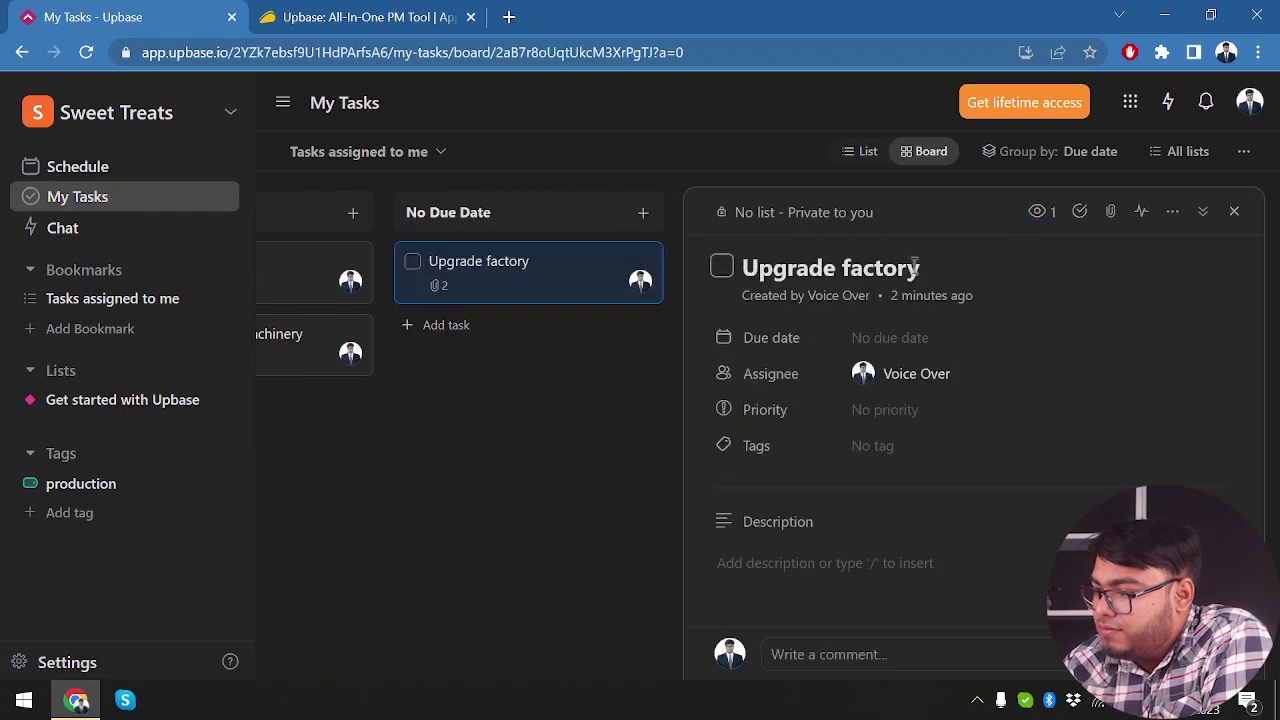
pyautogui.click(1139, 220)
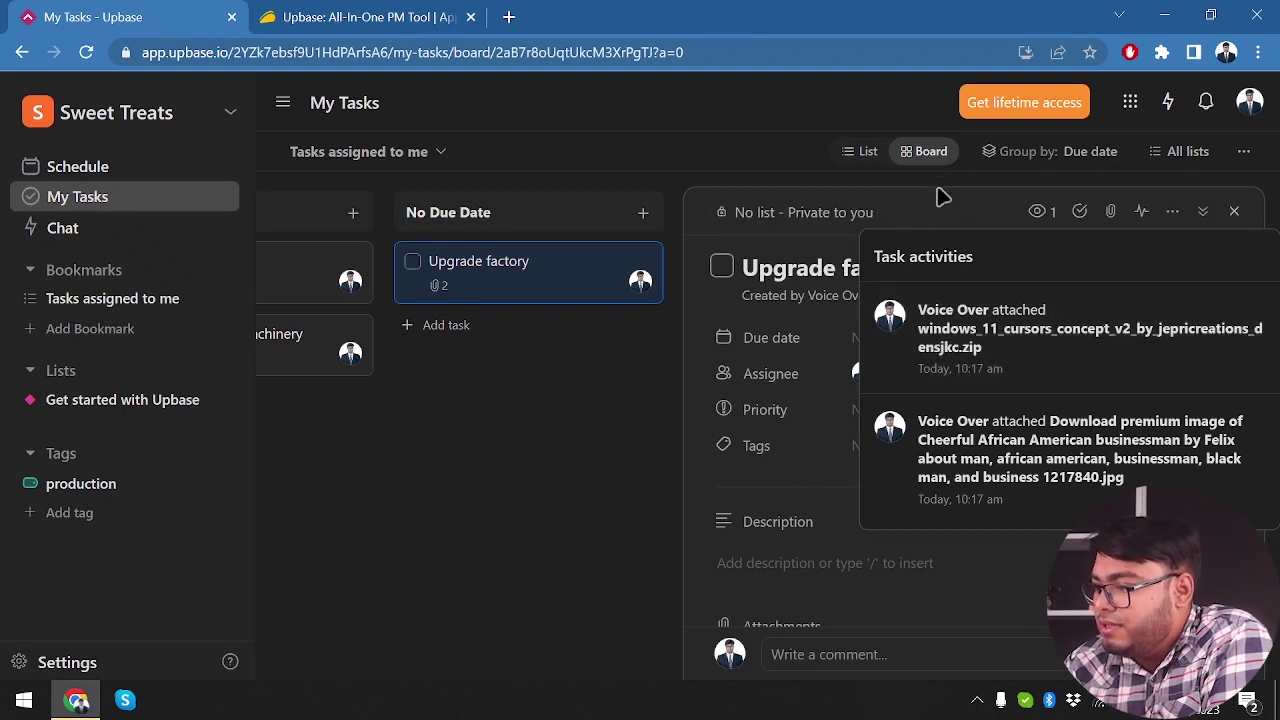
# Minimize the "Upgrade factory" task window, restore it and minimize it again
pyautogui.click(1204, 216)
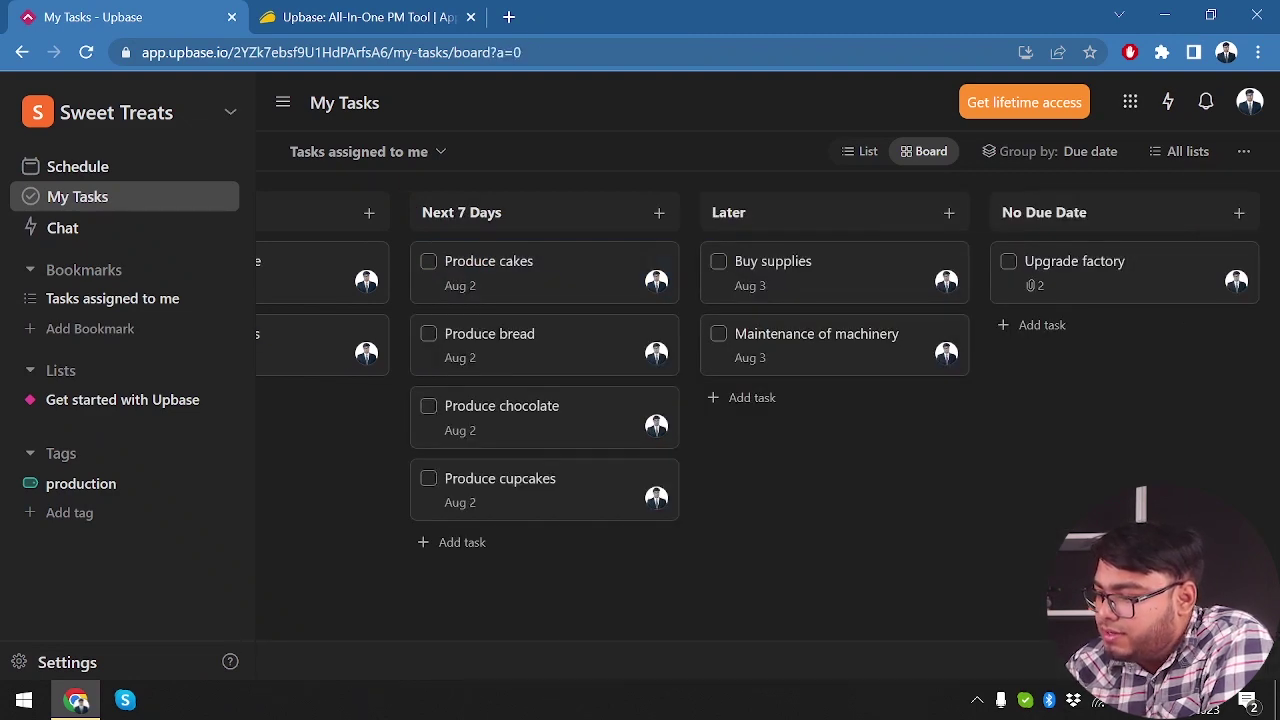
pyautogui.click(1100, 272)
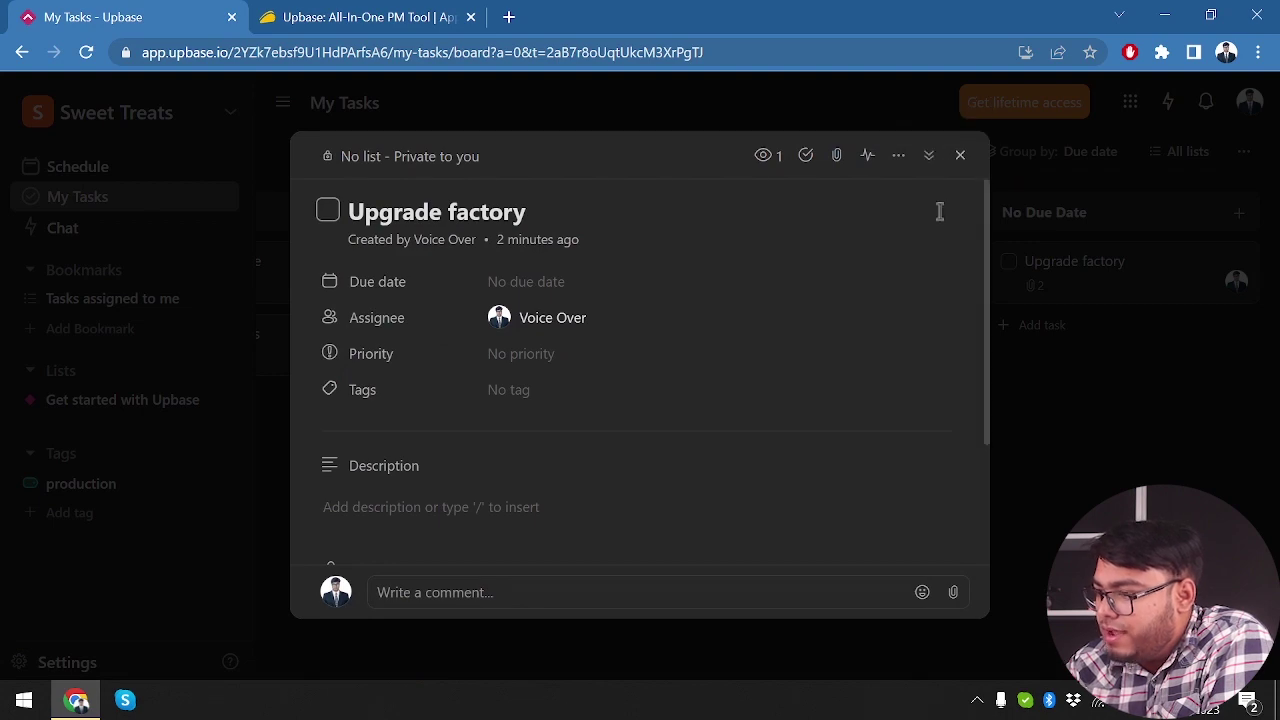
pyautogui.click(930, 156)
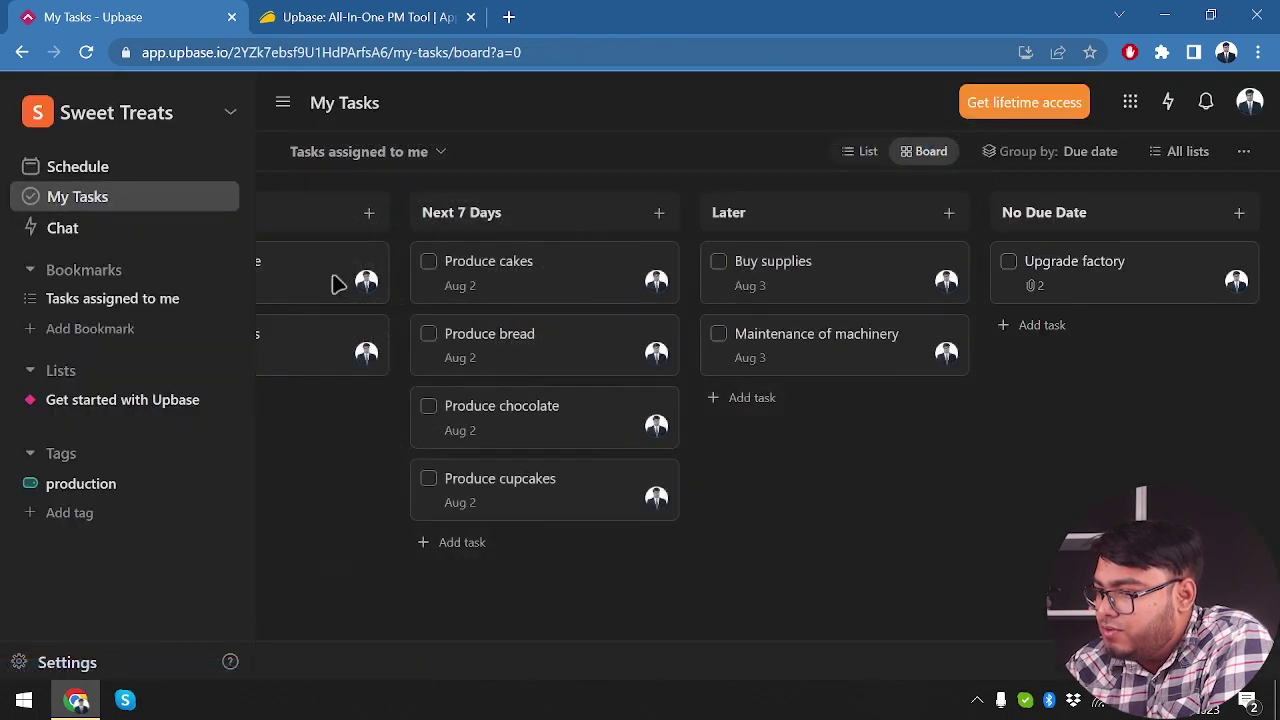
# Go through Chat to the Schedule page and restore the minimized "Upgrade factory" task there
pyautogui.click(98, 235)
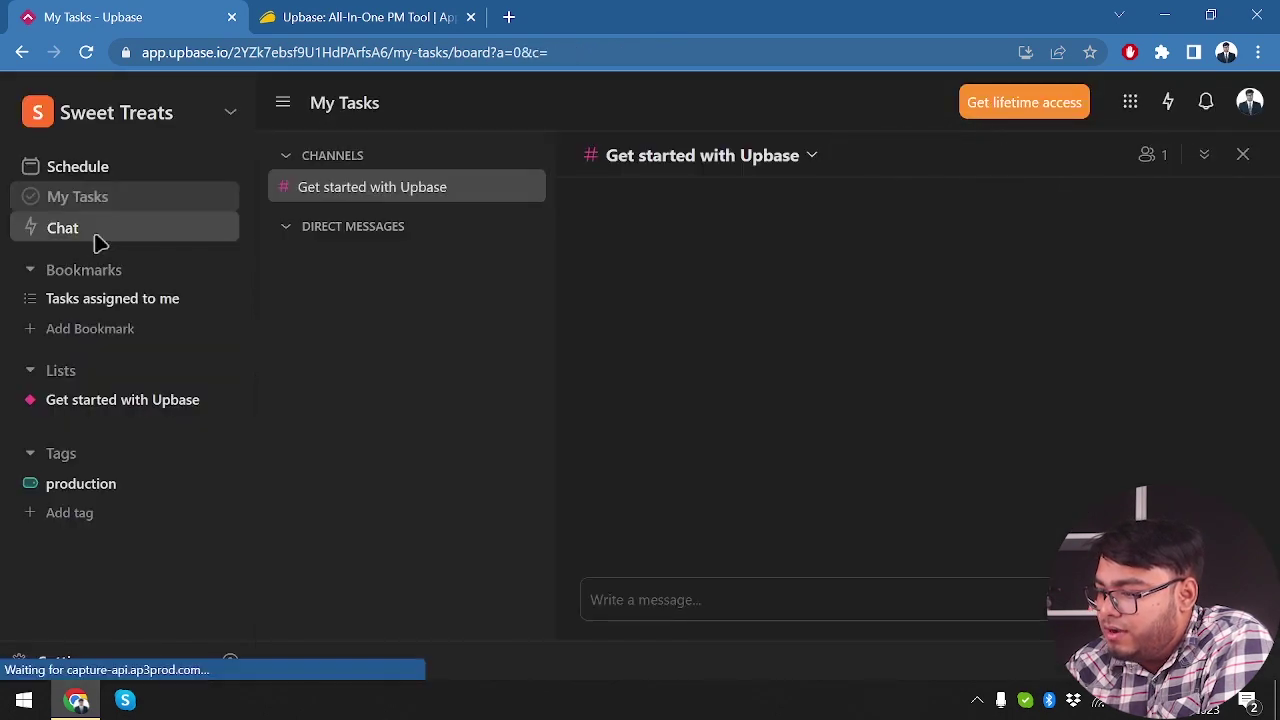
pyautogui.click(83, 166)
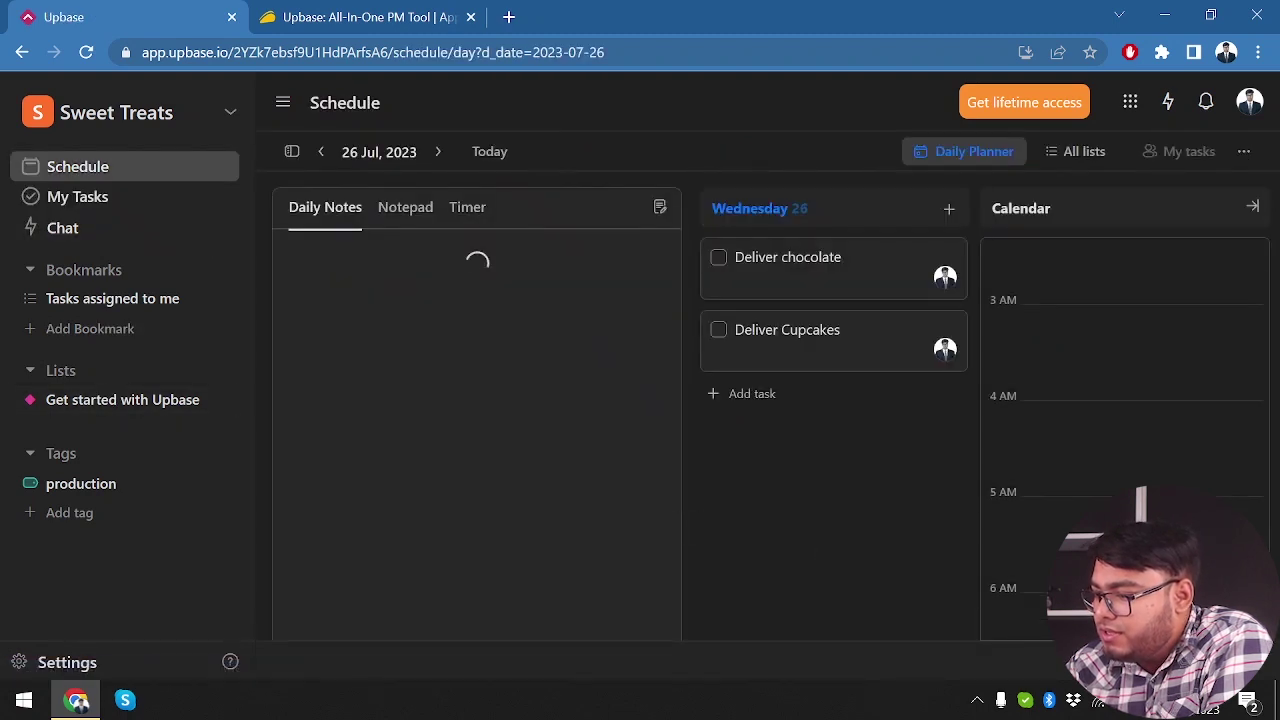
pyautogui.click(952, 592)
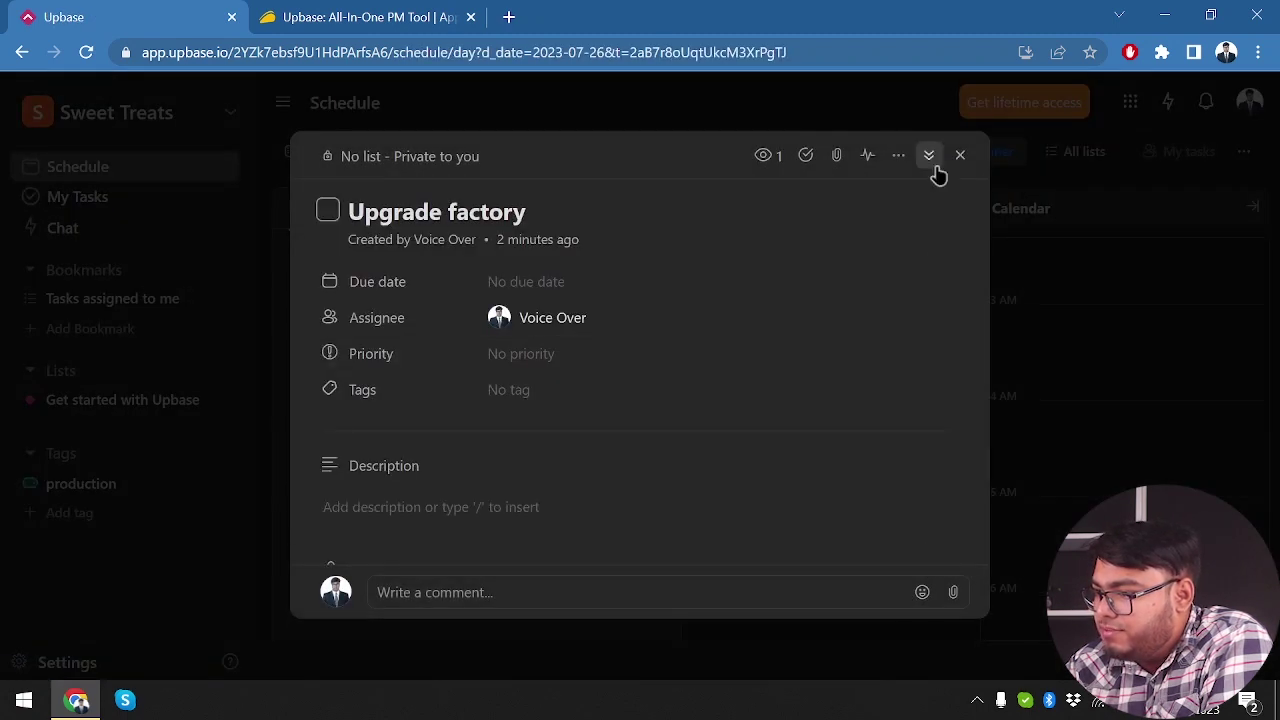
# Close the "Upgrade factory" task on the Schedule page and reopen it from the No Due Date column in My Tasks
pyautogui.click(929, 156)
pyautogui.click(960, 155)
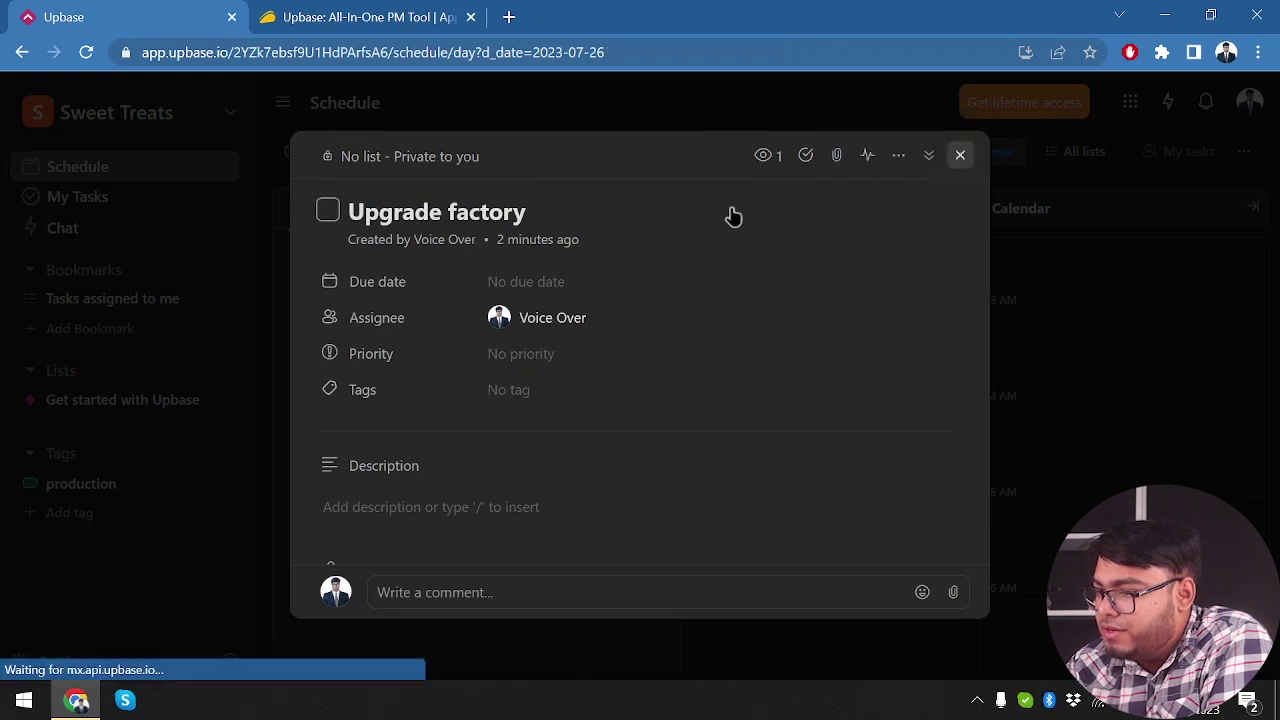
pyautogui.click(131, 196)
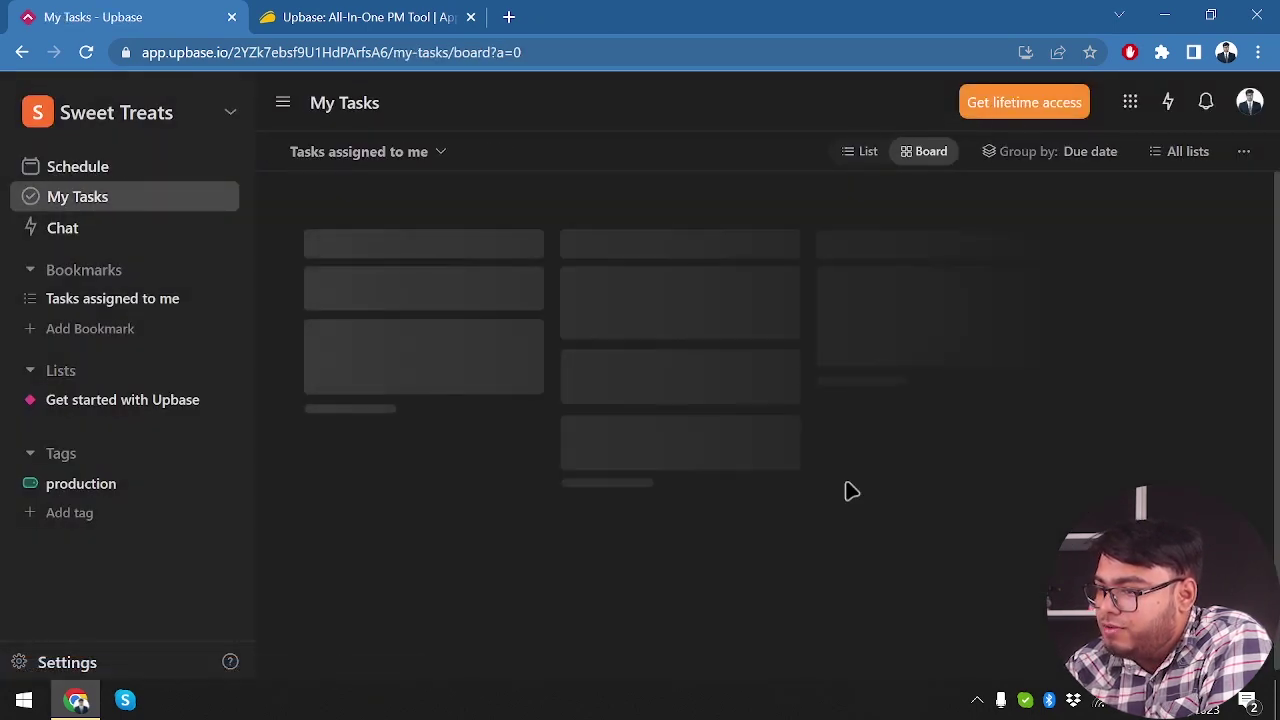
pyautogui.hscroll(4, 848, 490)
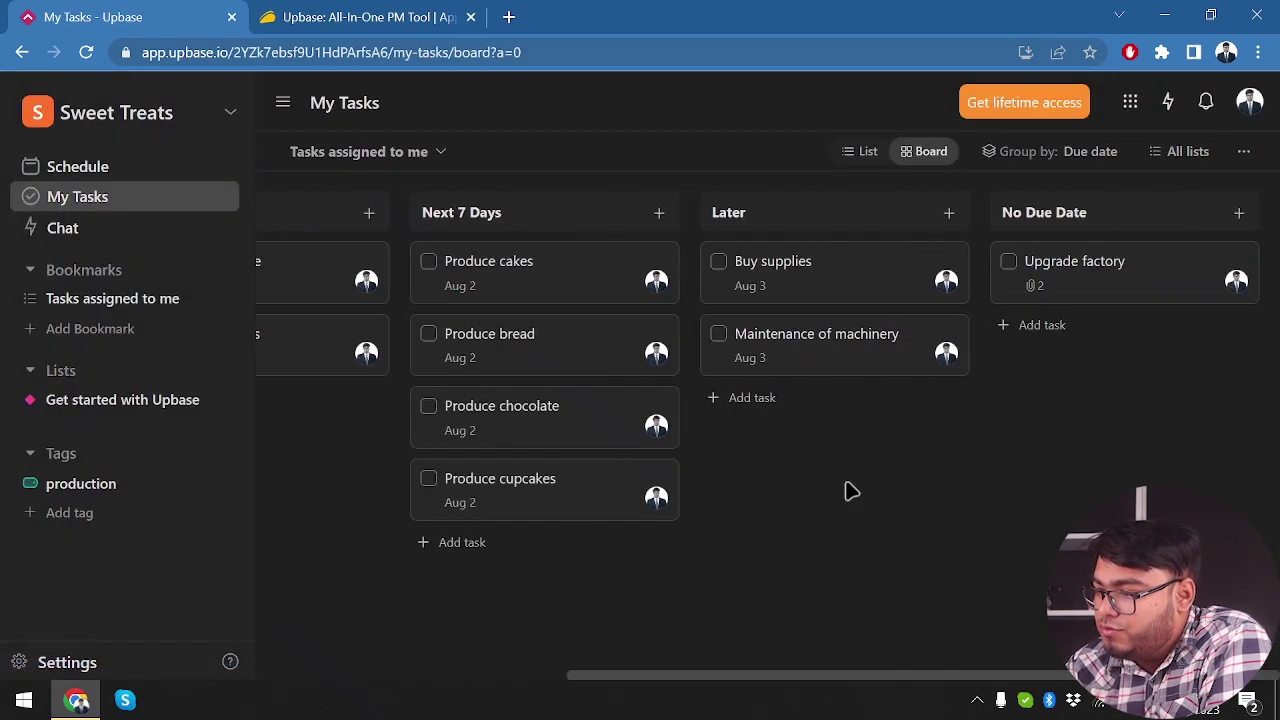
pyautogui.click(1117, 289)
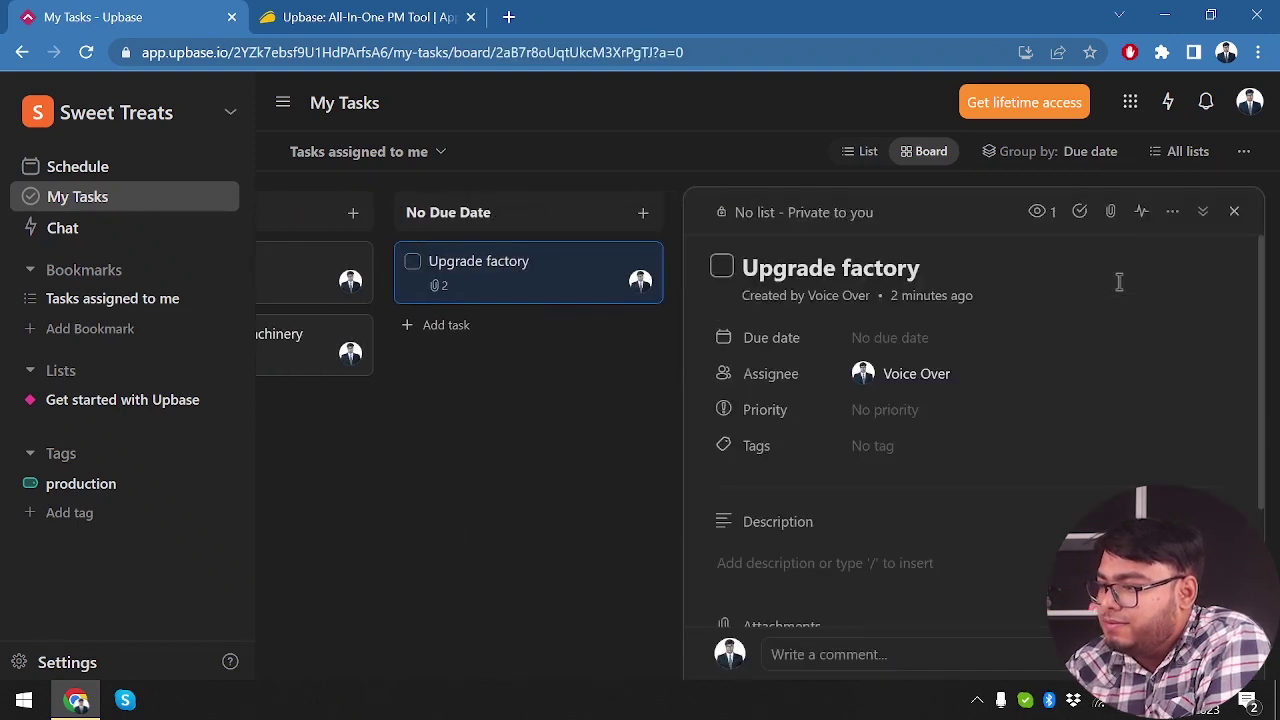
# Add the subtasks "Improve security" and "Upgrade machinery" to the "Upgrade factory" task and close it
pyautogui.click(1080, 211)
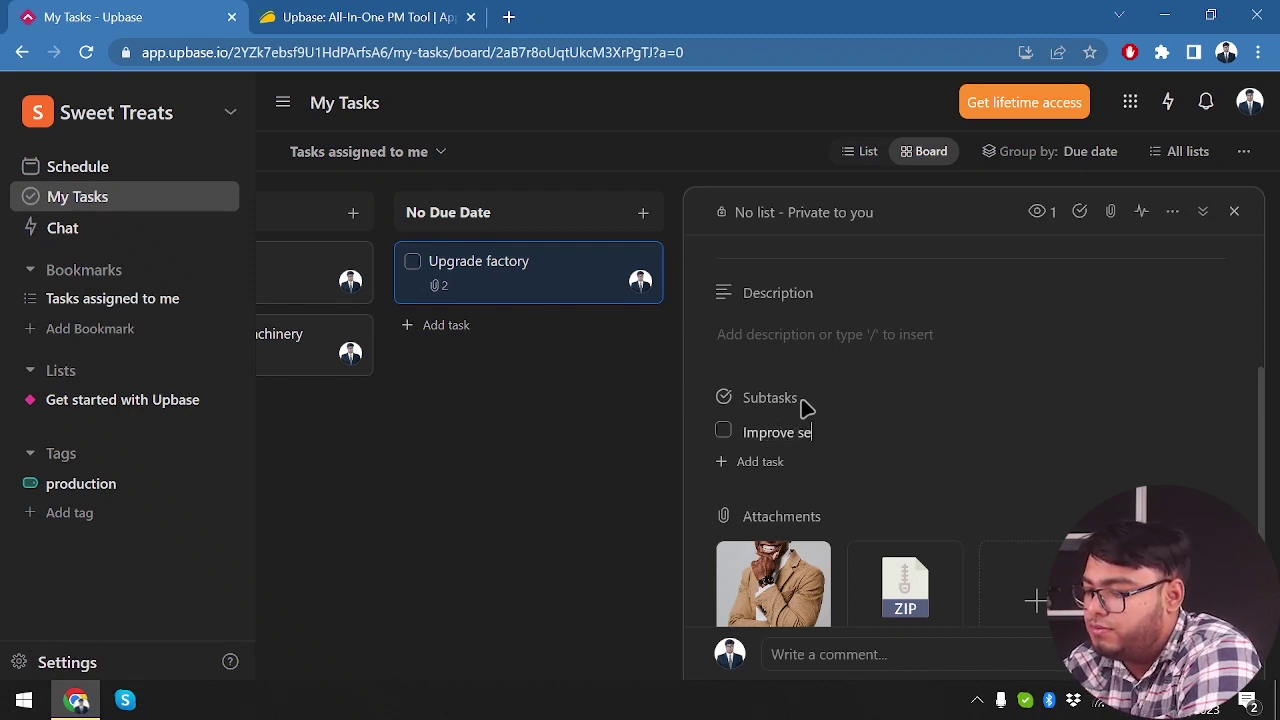
pyautogui.write('Improve security')
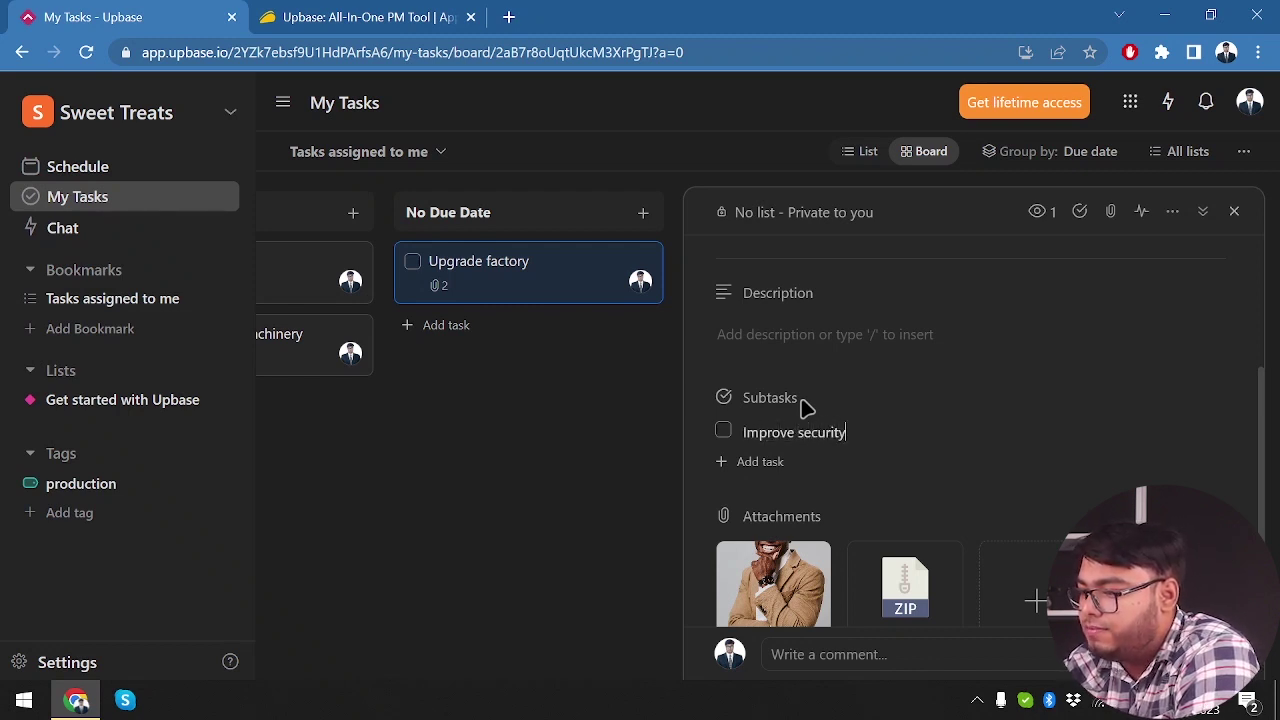
pyautogui.press('Return')
pyautogui.write('Upgrade')
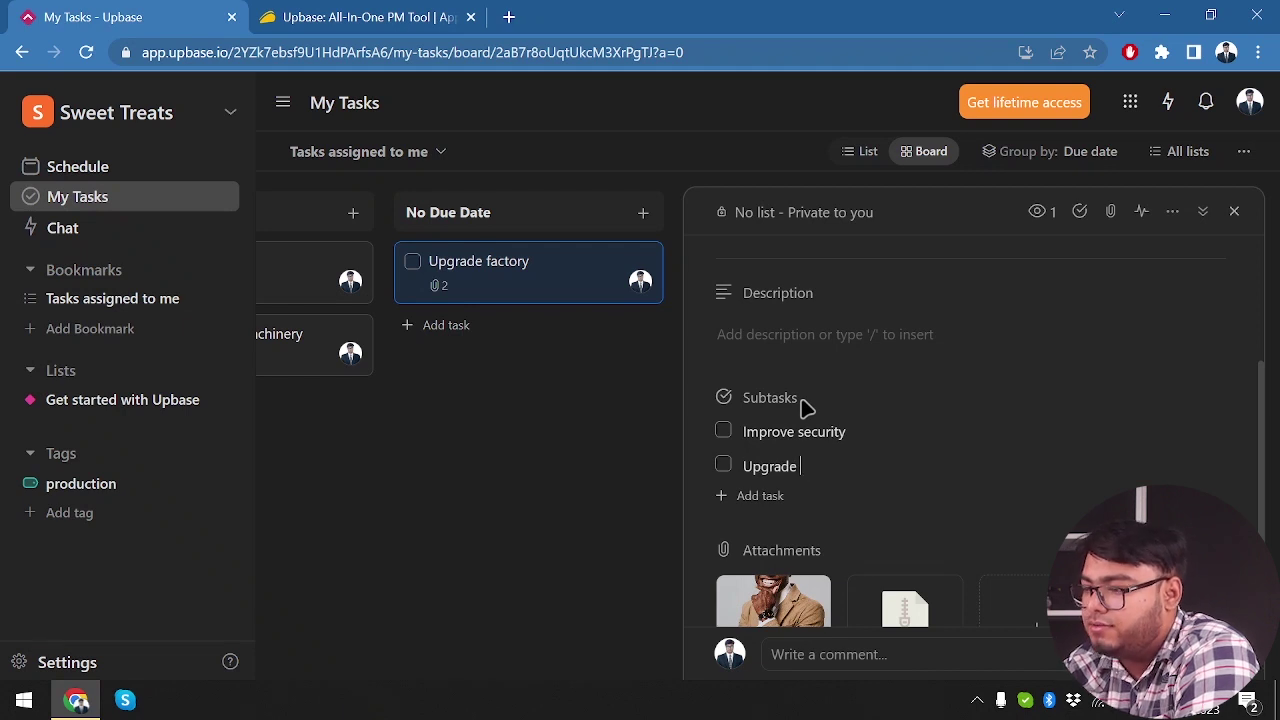
pyautogui.write(' machinery')
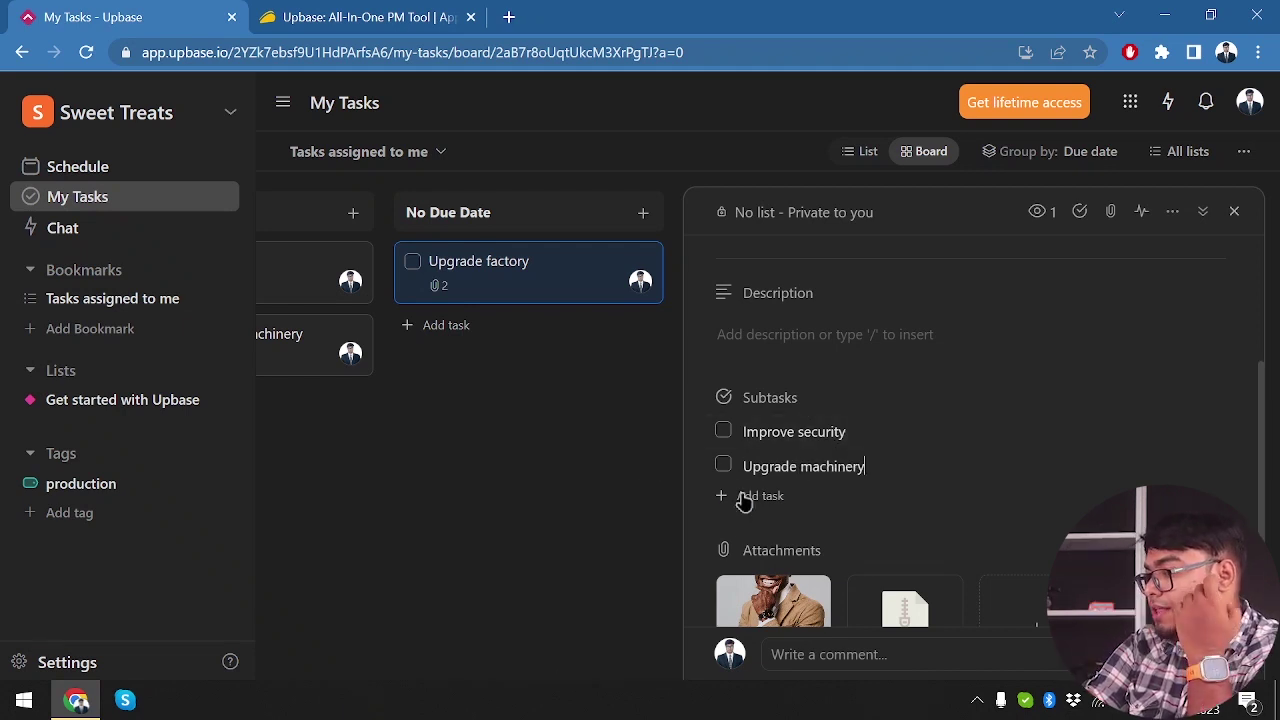
pyautogui.click(641, 480)
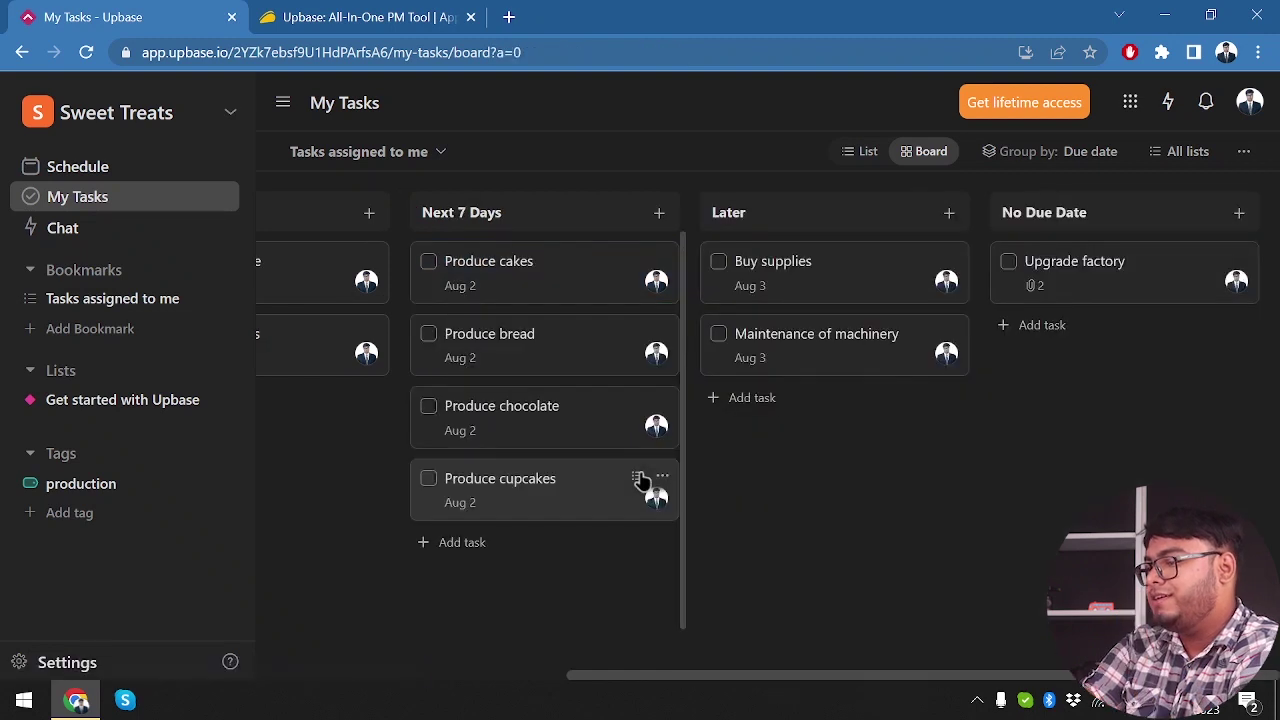
# Reopen the "Upgrade factory" task, mark its "Improve security" subtask as complete and close the task
pyautogui.click(1104, 292)
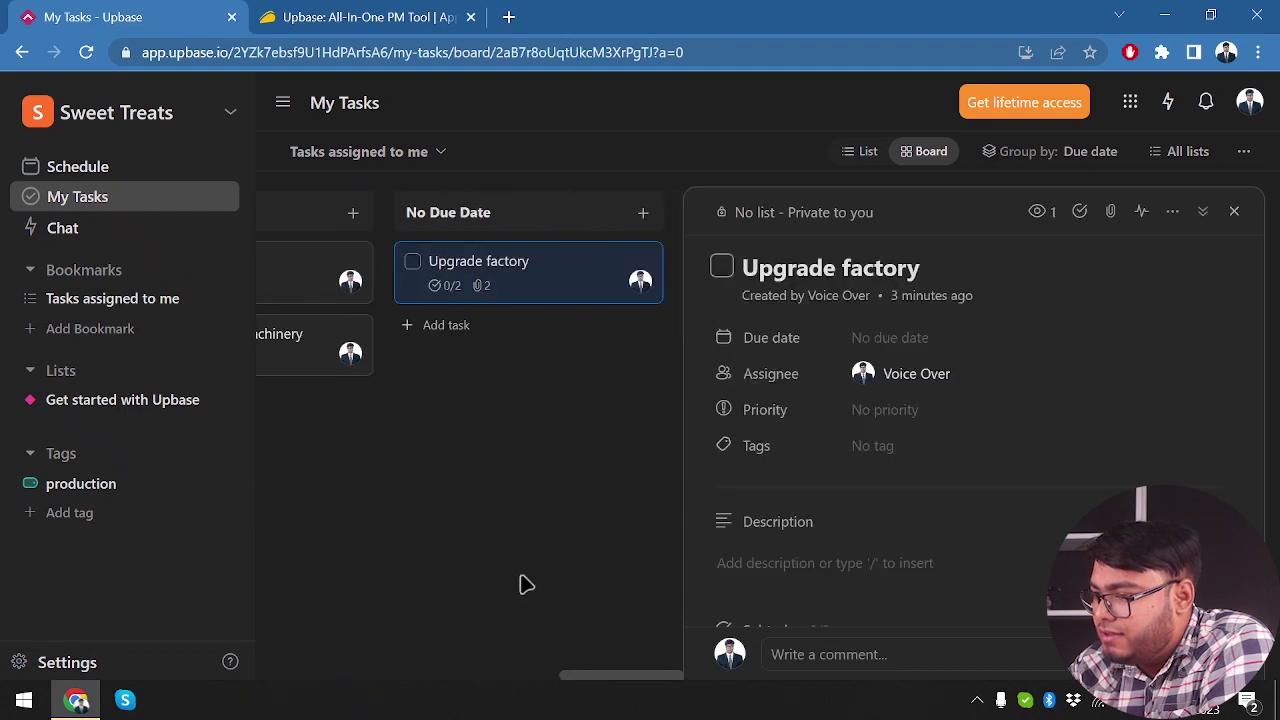
pyautogui.click(525, 584)
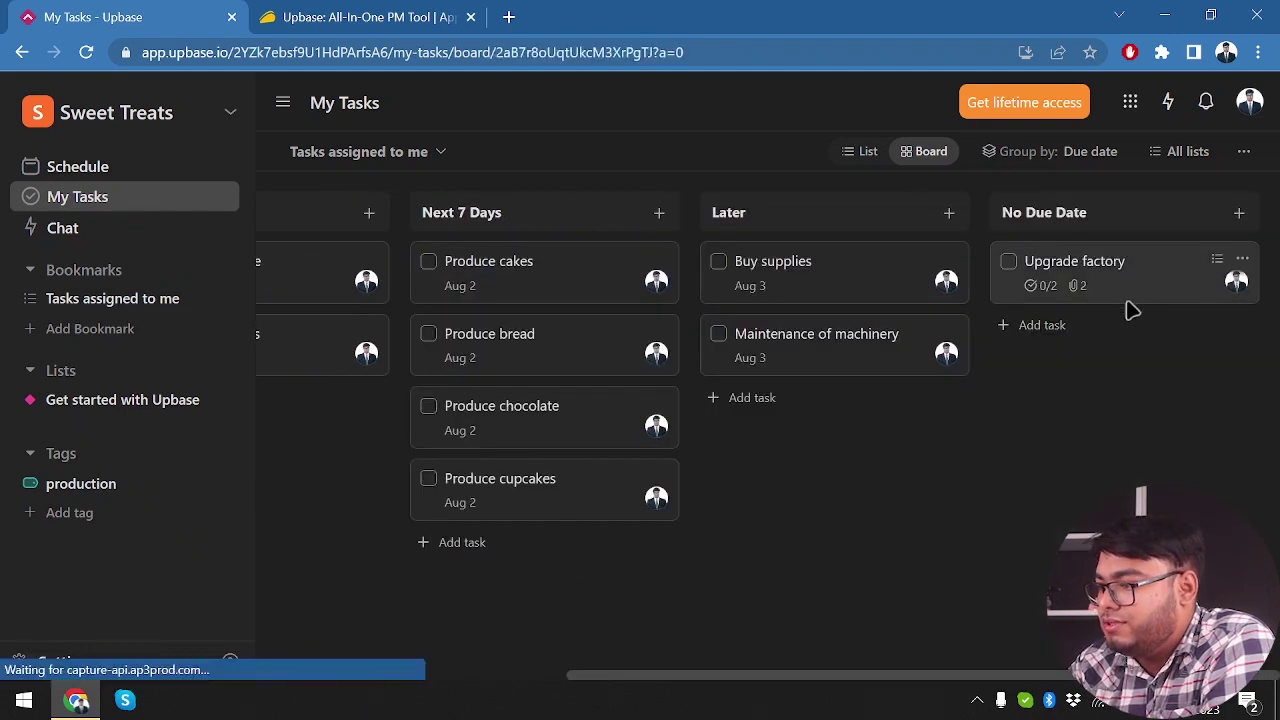
pyautogui.click(1128, 300)
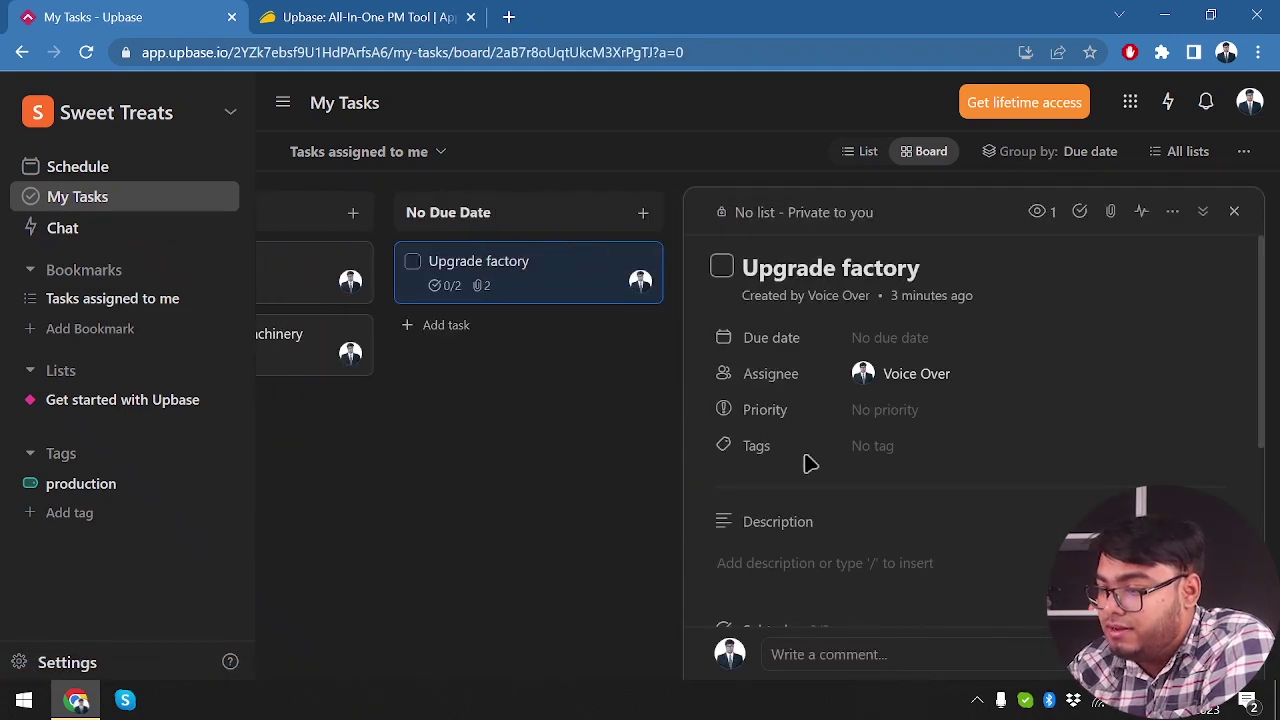
pyautogui.scroll(-2, 810, 463)
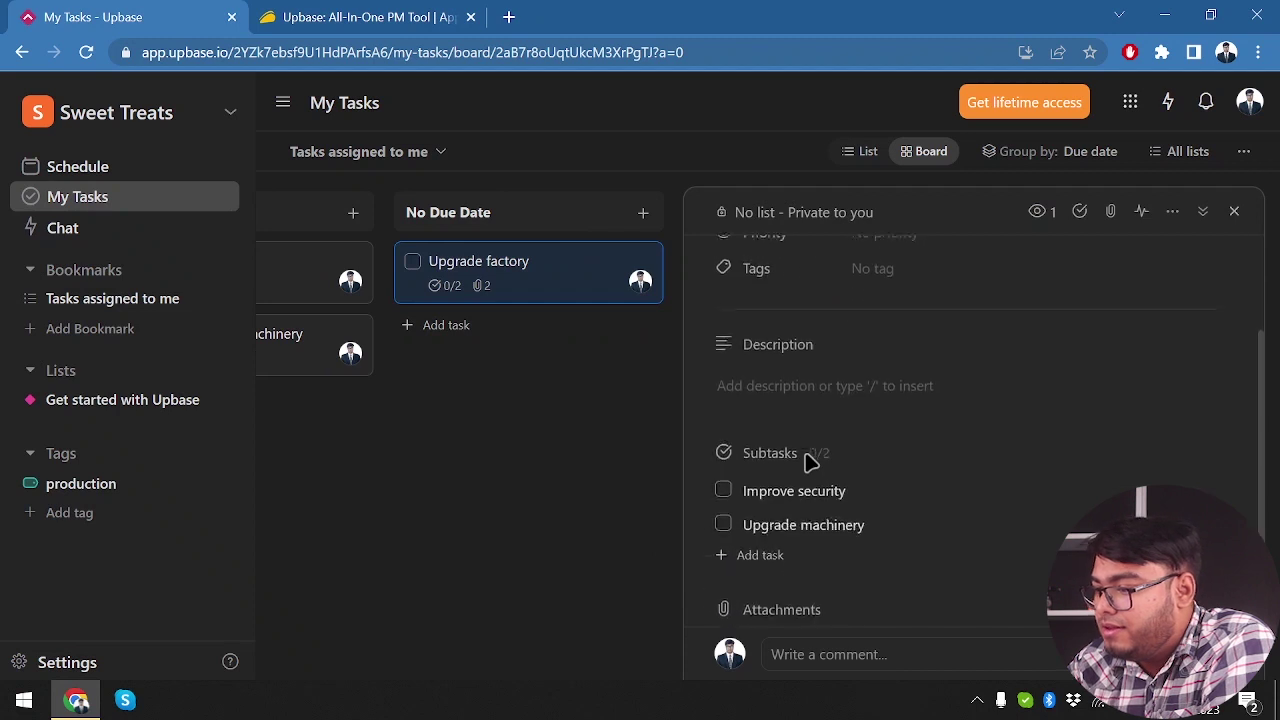
pyautogui.click(727, 480)
pyautogui.click(509, 531)
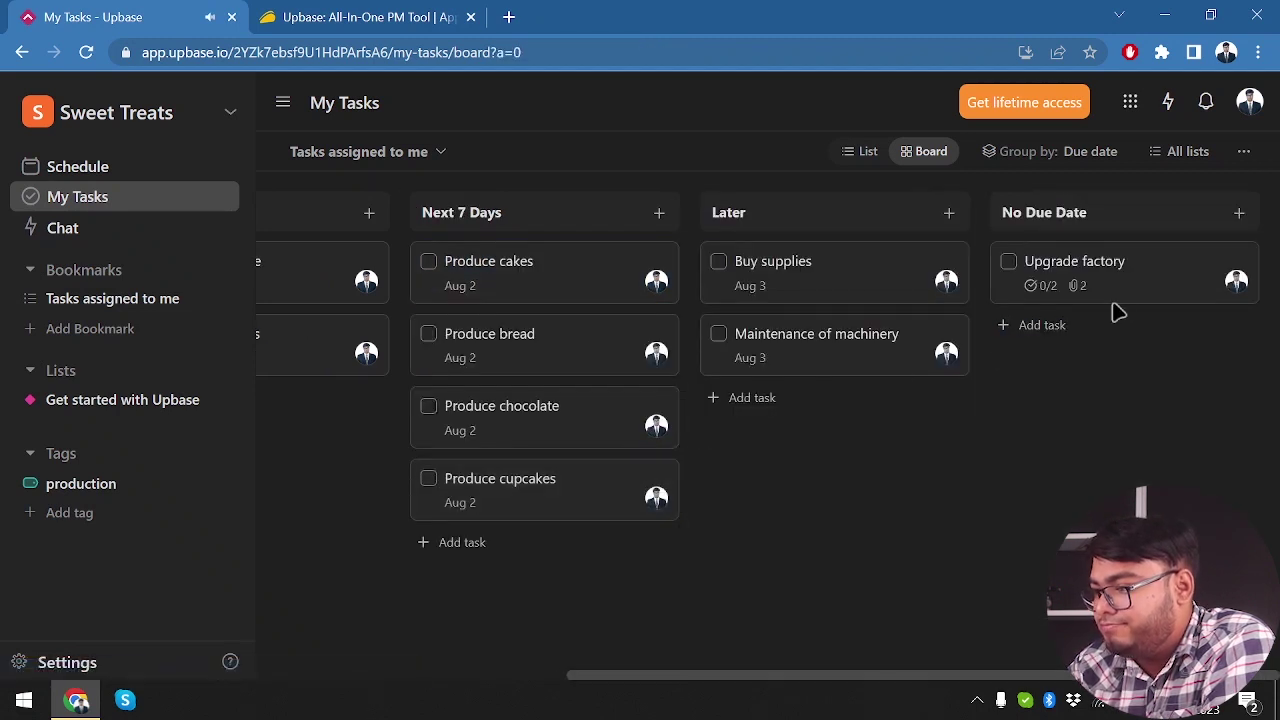
# Hide and show the completed subtasks of the "Upgrade factory" task, then close it
pyautogui.click(1143, 293)
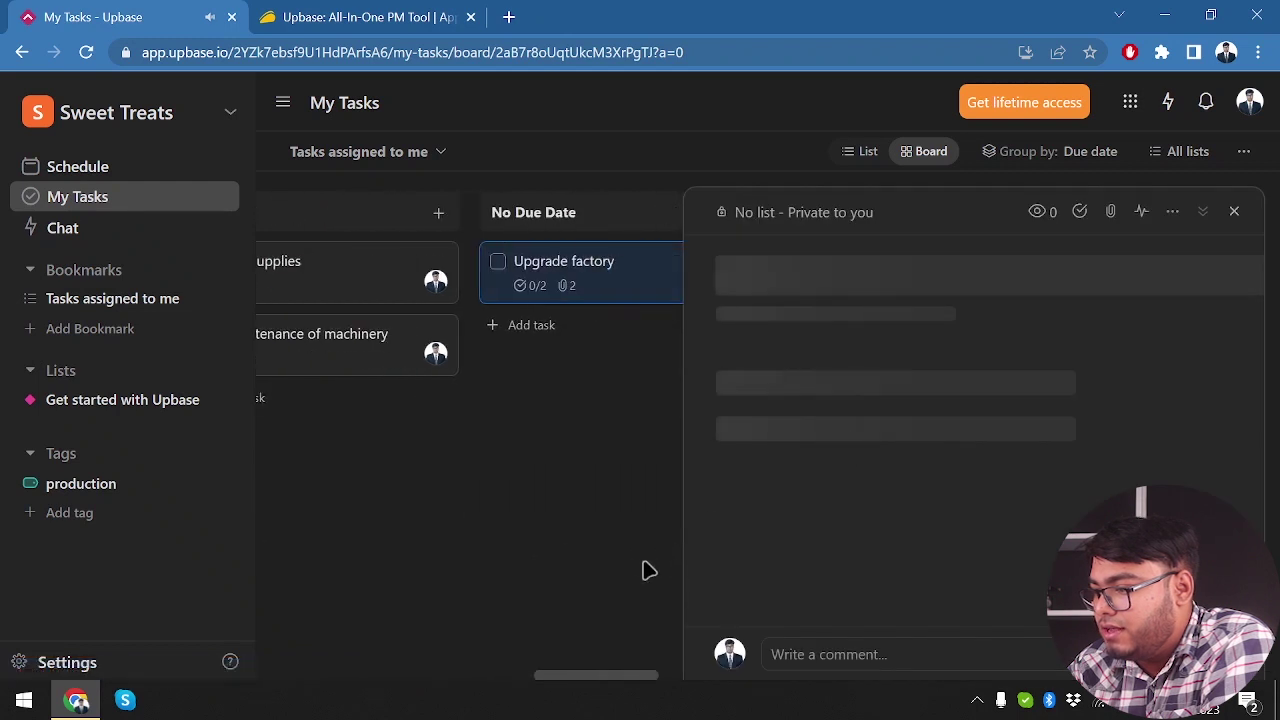
pyautogui.scroll(-3, 937, 449)
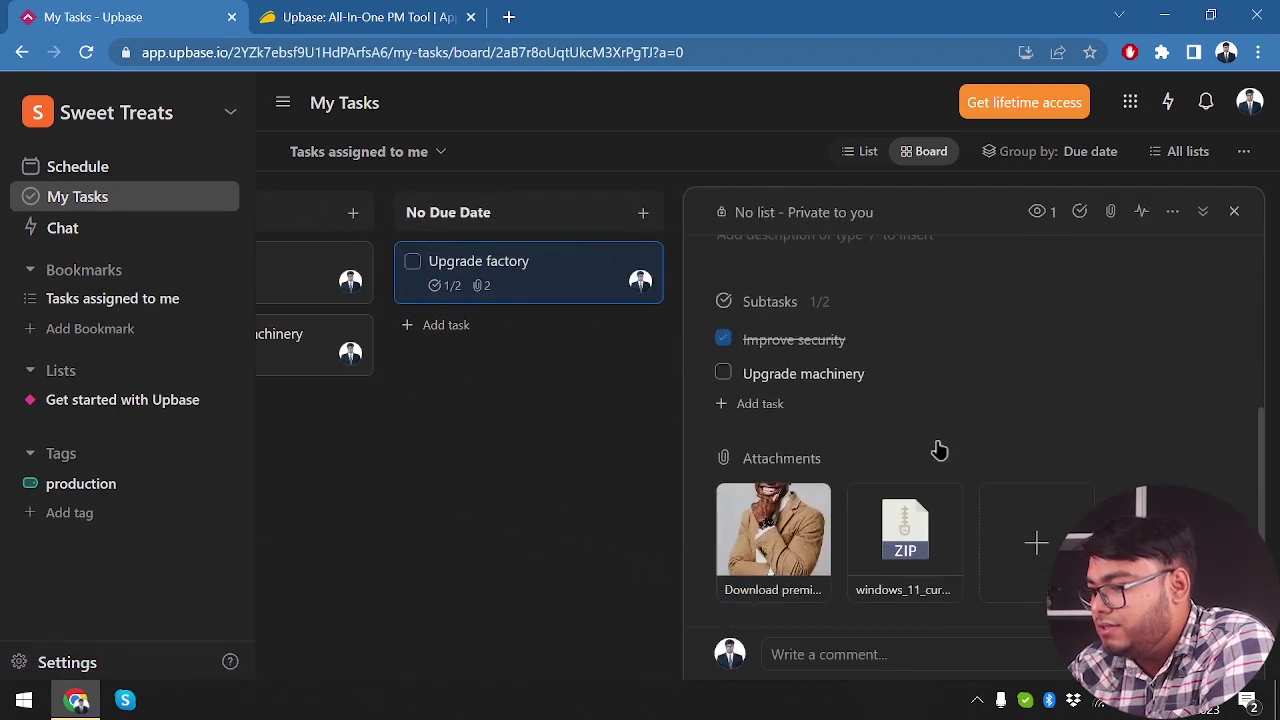
pyautogui.click(820, 302)
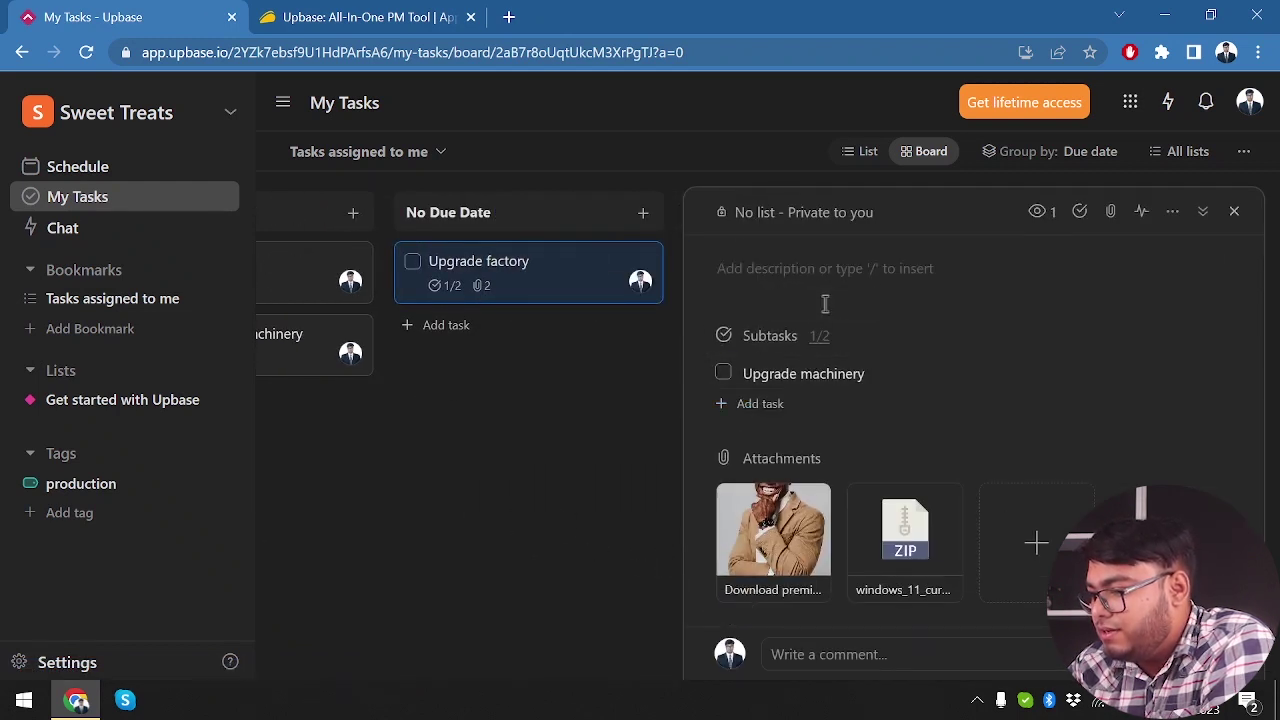
pyautogui.click(820, 338)
pyautogui.click(563, 509)
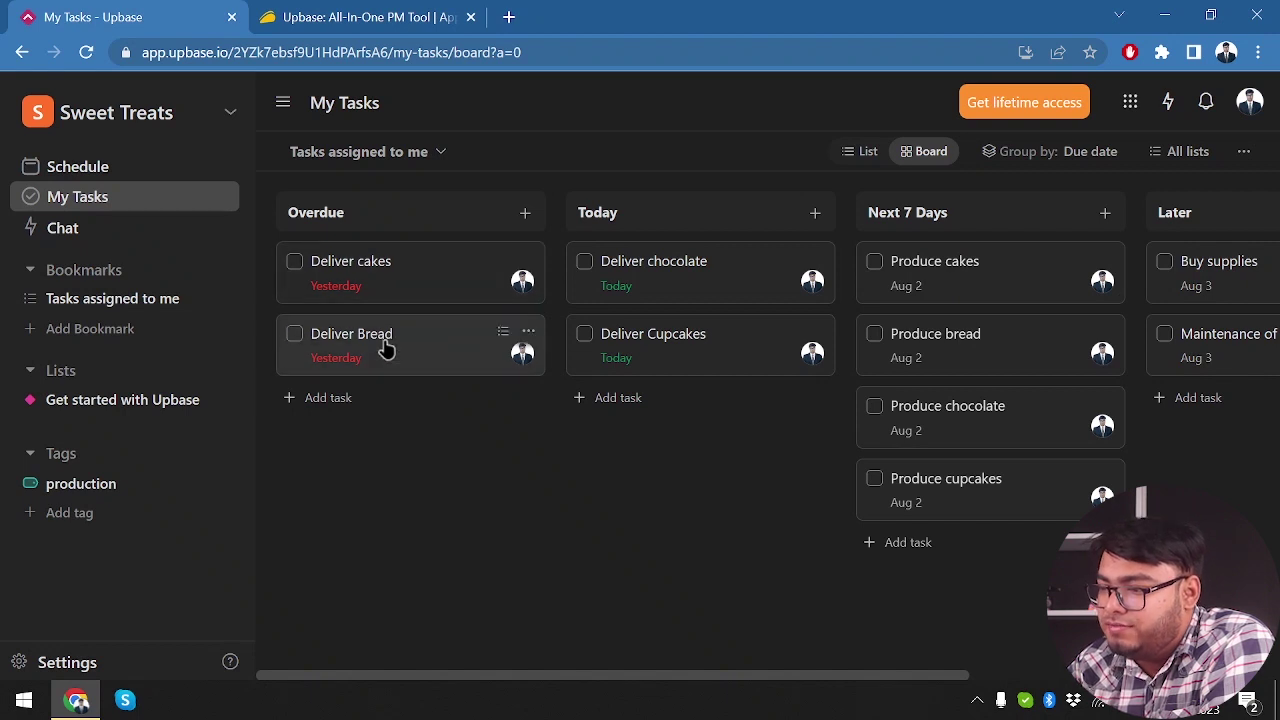
# Add the subtasks "To the city" and "To the village" to the overdue "Deliver cakes" task and close it
pyautogui.click(414, 291)
pyautogui.click(1080, 213)
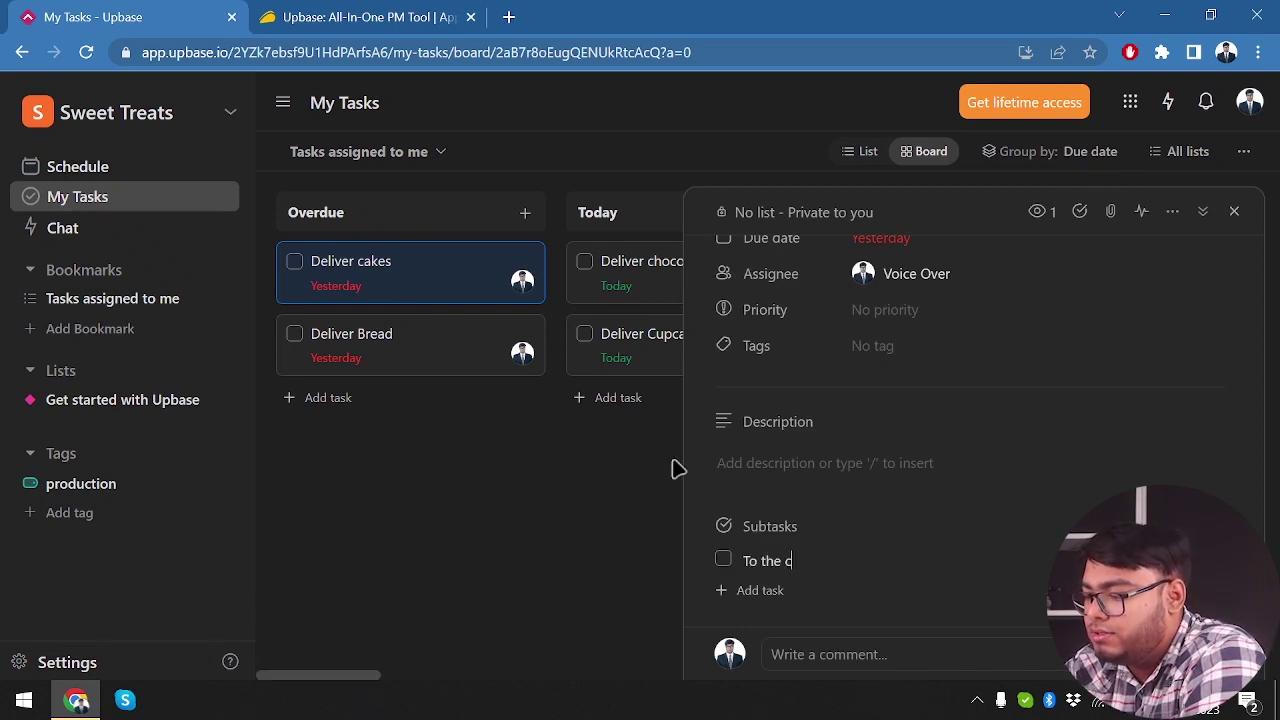
pyautogui.press('Return')
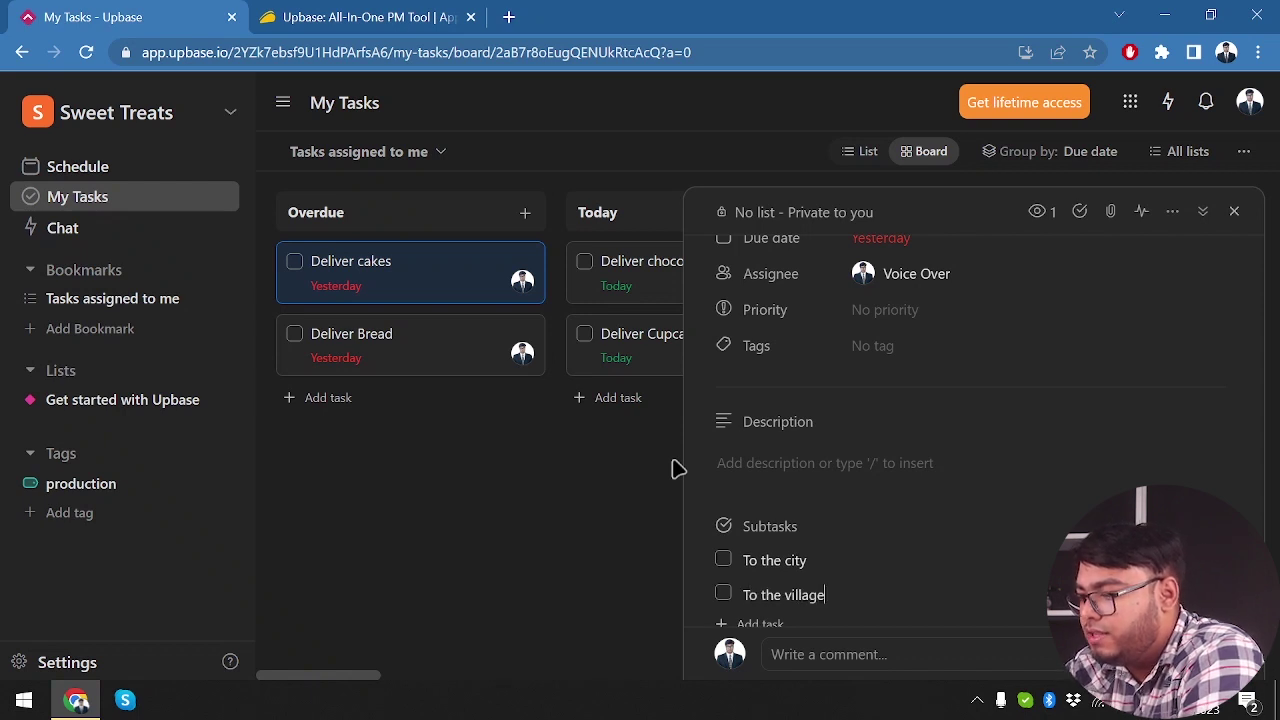
pyautogui.click(436, 545)
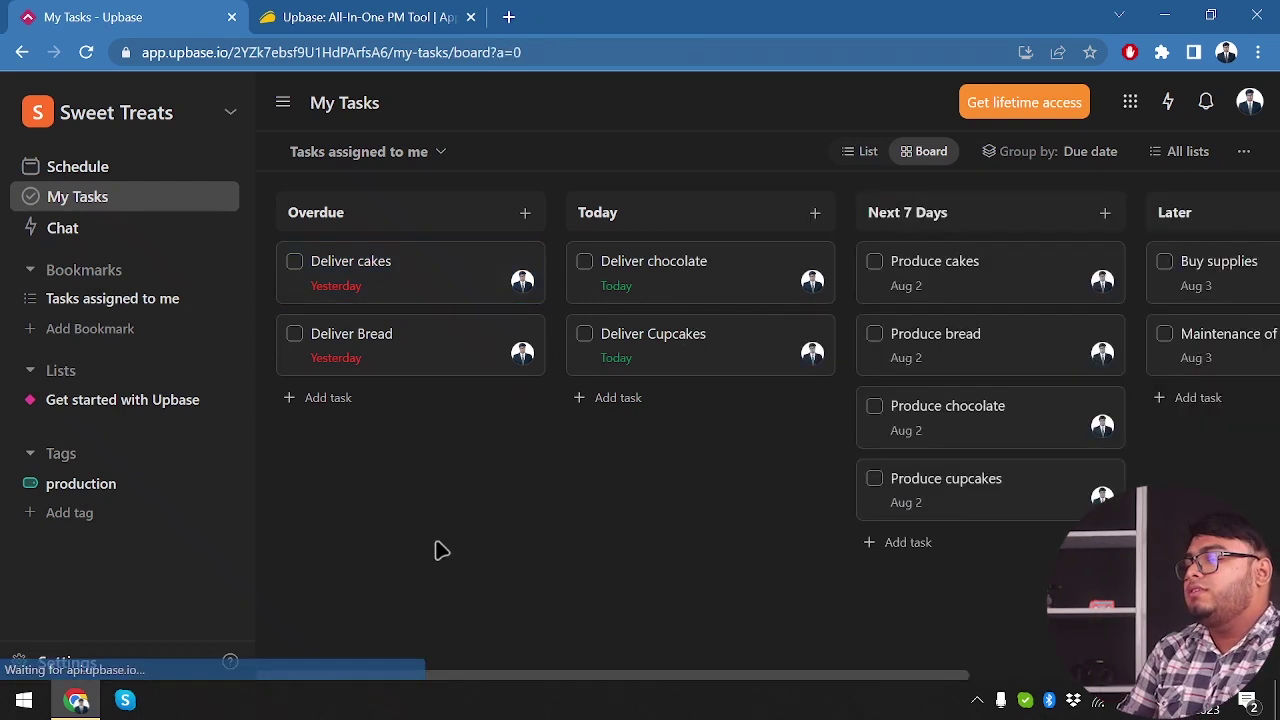
# Mark the "To the city" subtask of "Deliver cakes" as complete and close the task
pyautogui.click(451, 280)
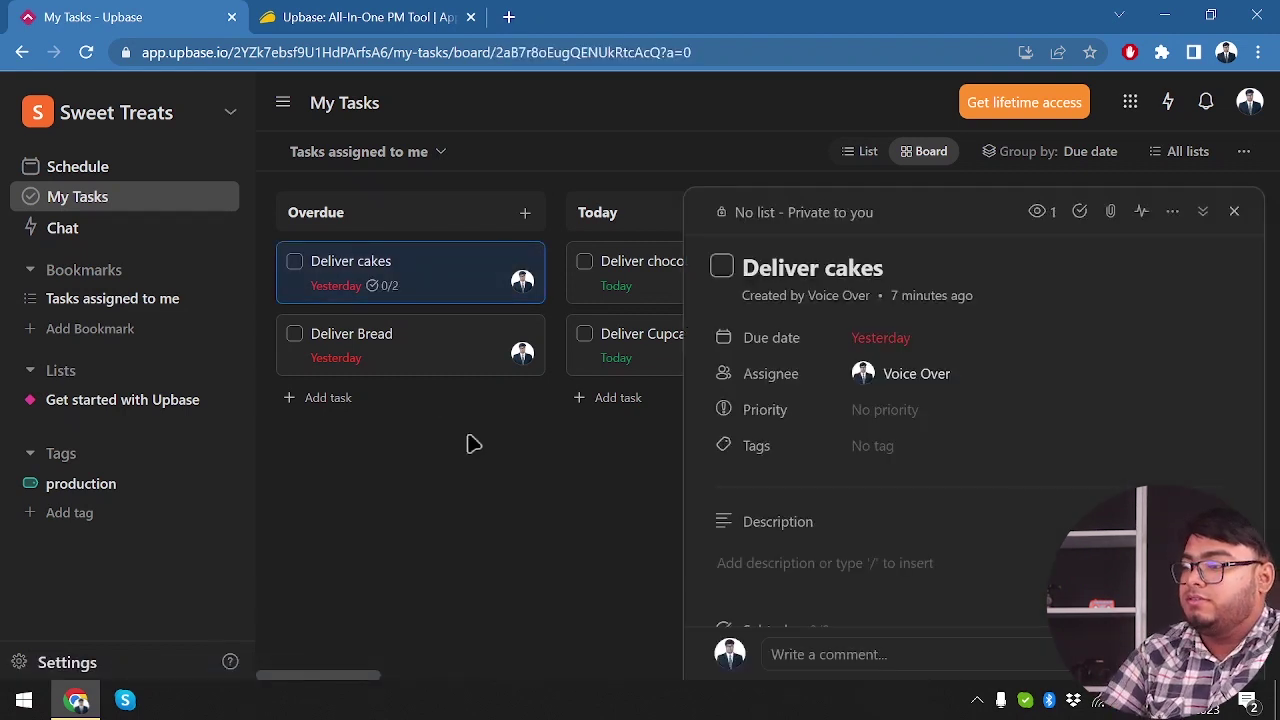
pyautogui.scroll(-2, 871, 509)
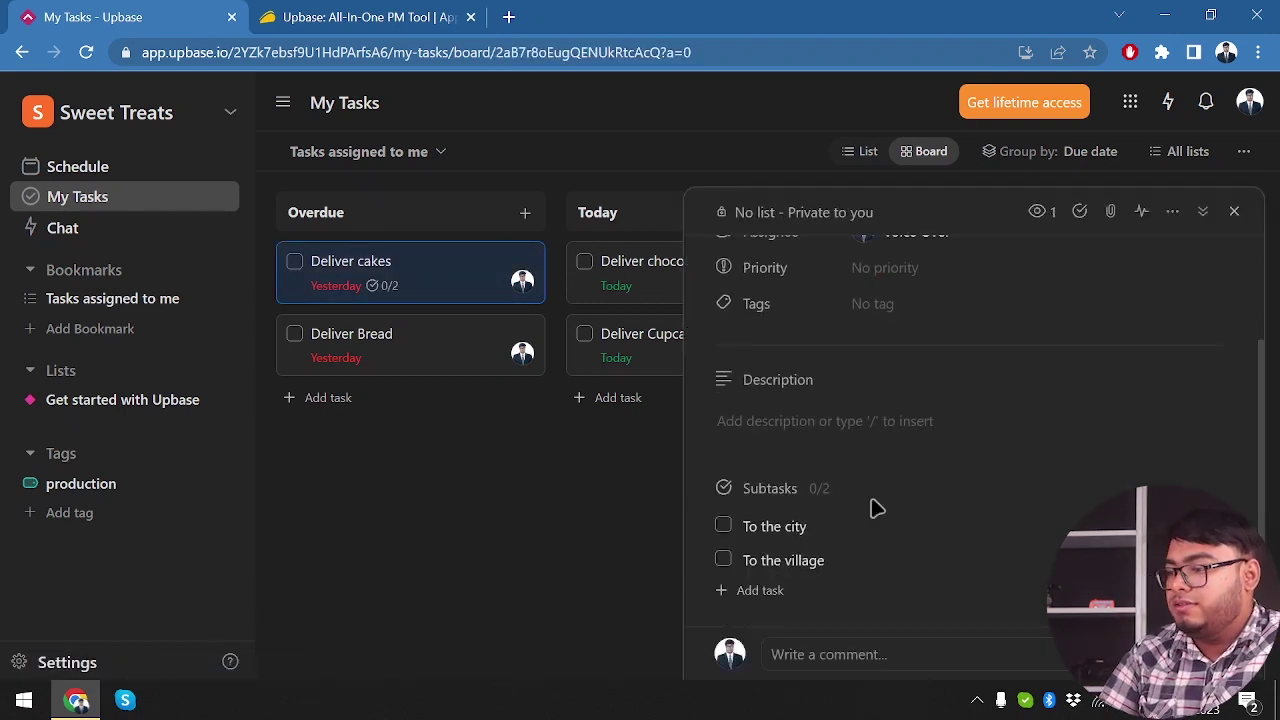
pyautogui.click(725, 530)
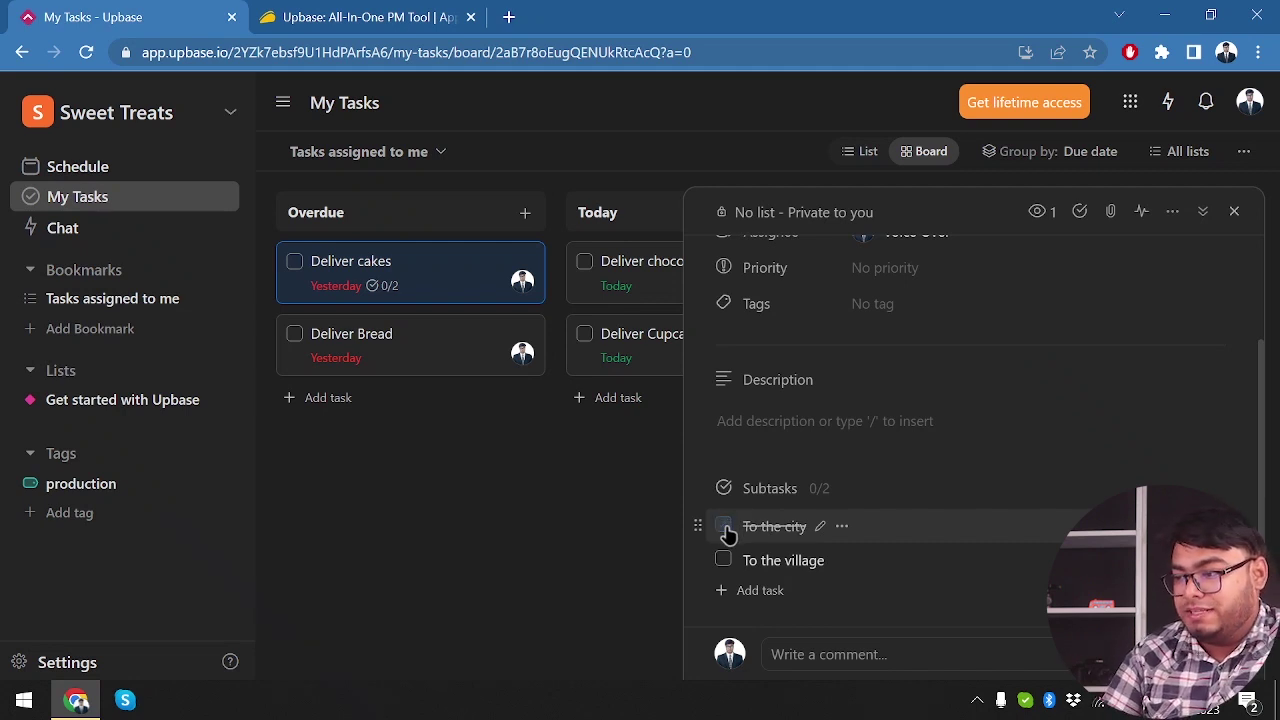
pyautogui.click(508, 568)
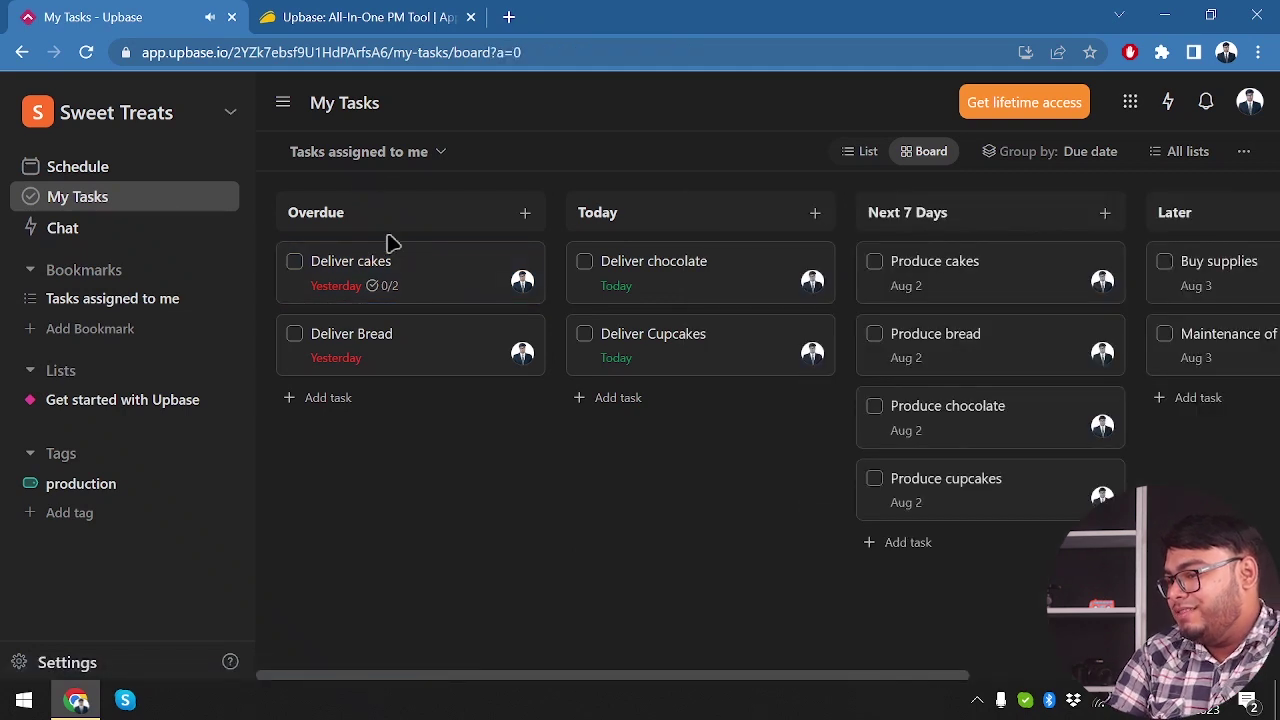
# Reopen the "Deliver cakes" task to check its subtask progress and close it
pyautogui.click(400, 271)
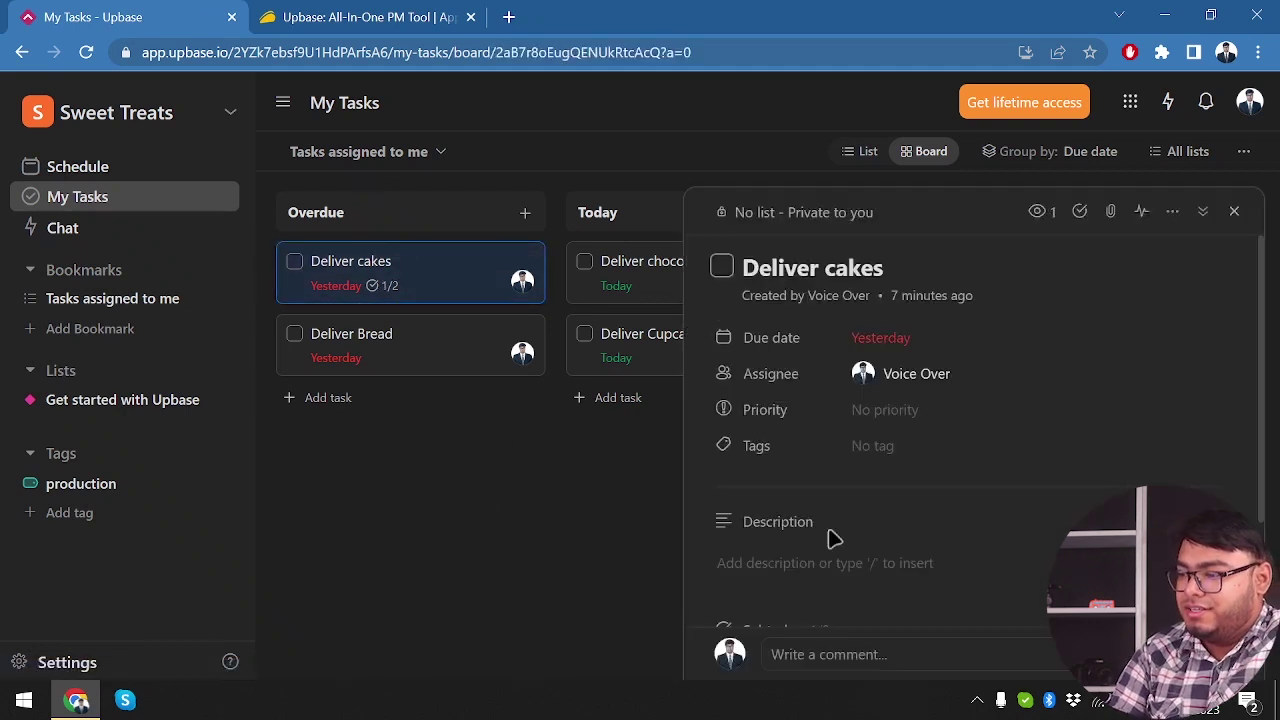
pyautogui.scroll(-2, 949, 557)
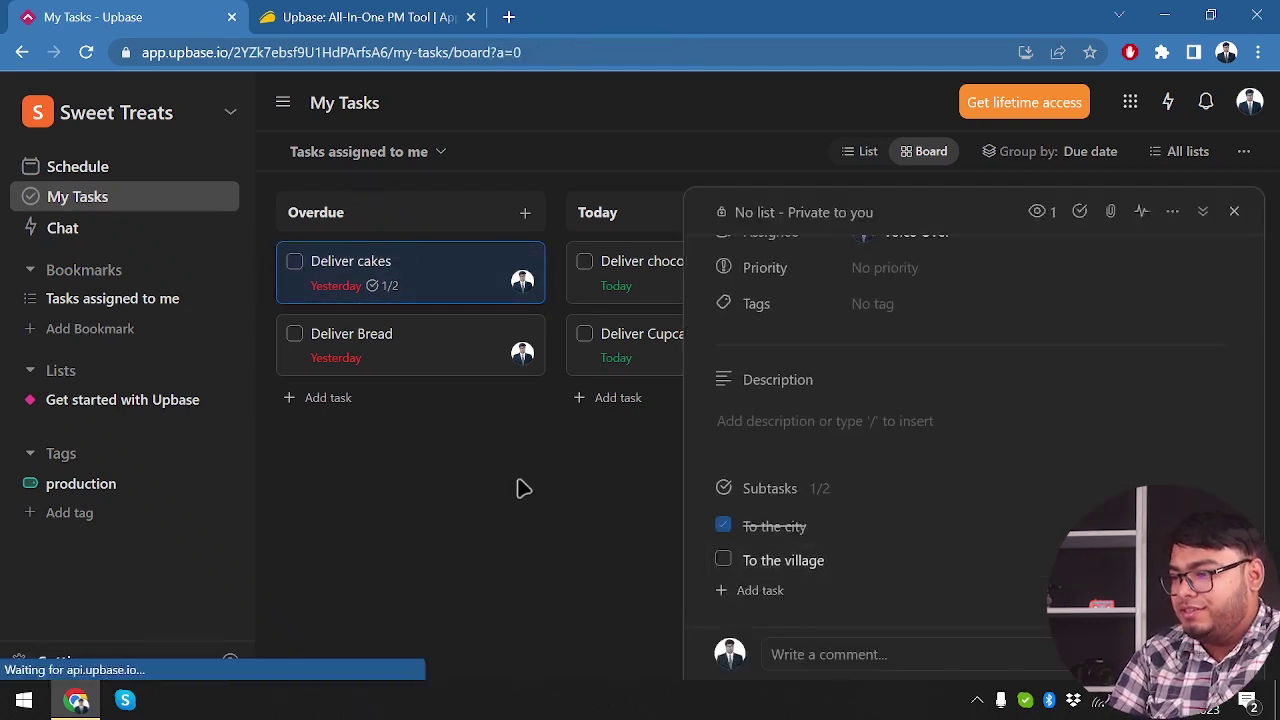
pyautogui.click(517, 488)
# Open the "To the village" subtask from the "Deliver cakes" task and close its details
pyautogui.click(455, 285)
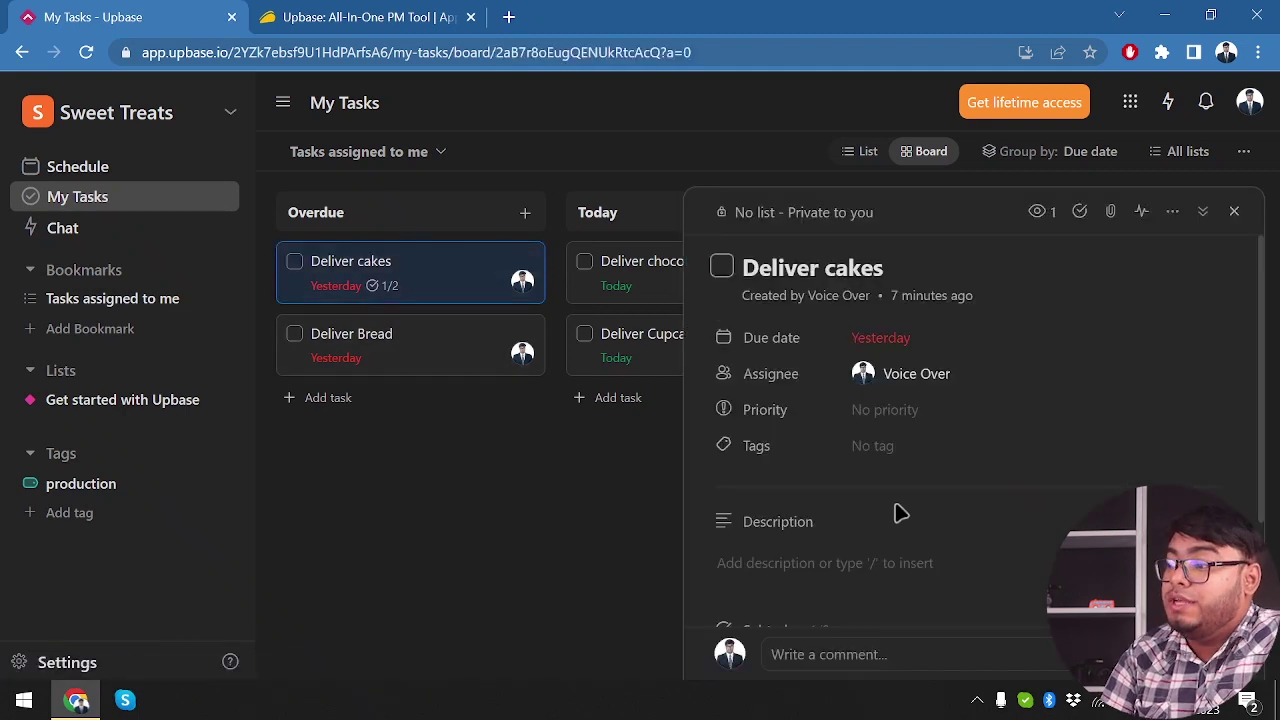
pyautogui.scroll(-2, 894, 511)
pyautogui.click(733, 562)
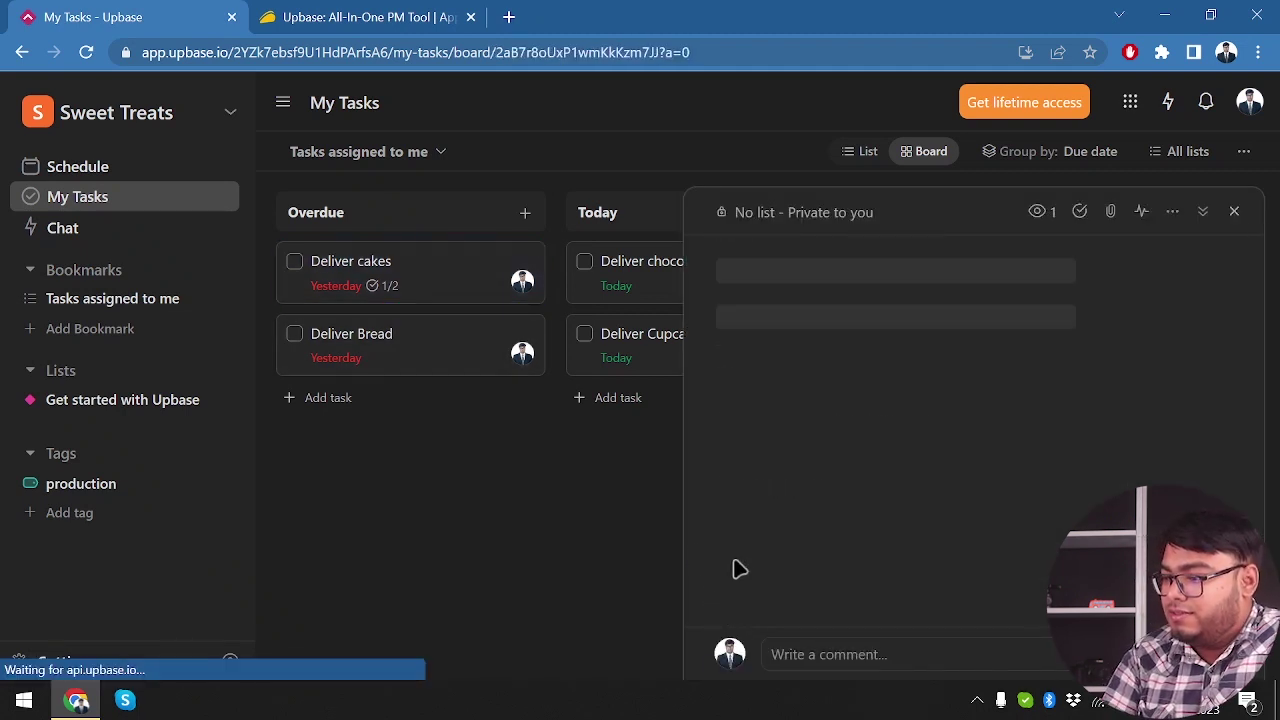
pyautogui.click(482, 646)
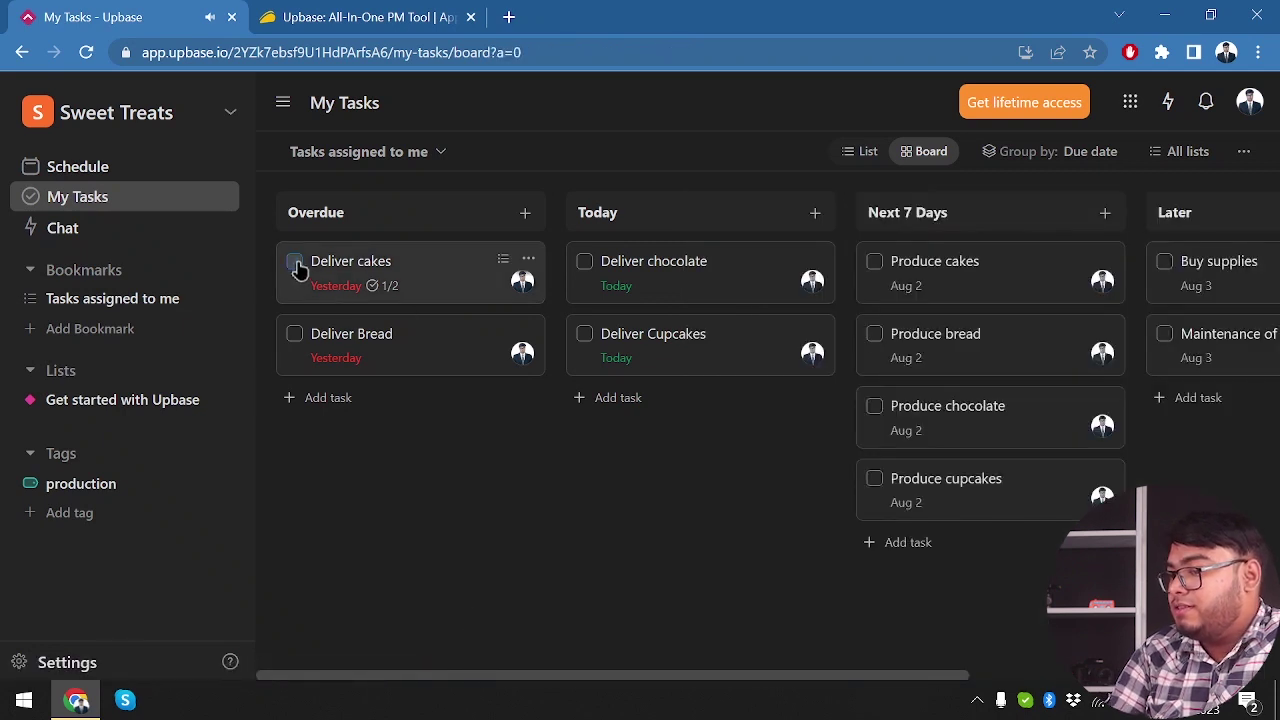
# Mark the "To the village" subtask as complete, and complete the "Deliver cakes" task on the board
pyautogui.click(444, 298)
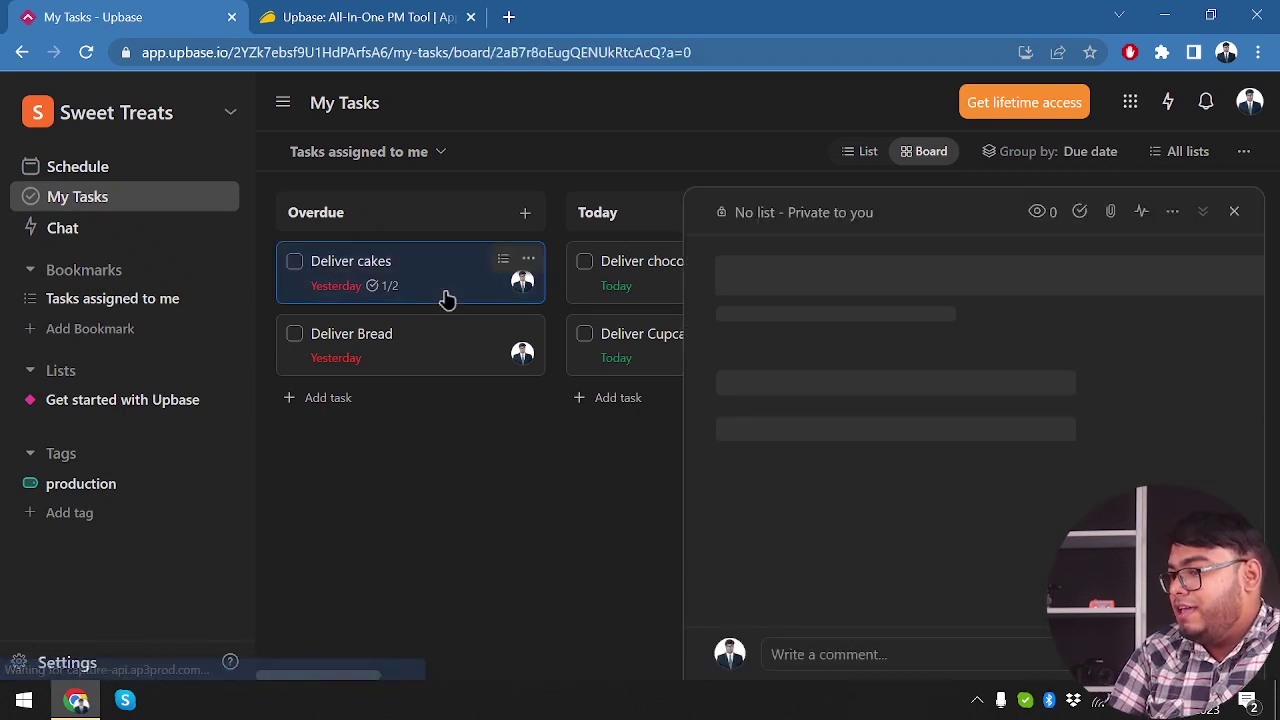
pyautogui.scroll(-3, 730, 558)
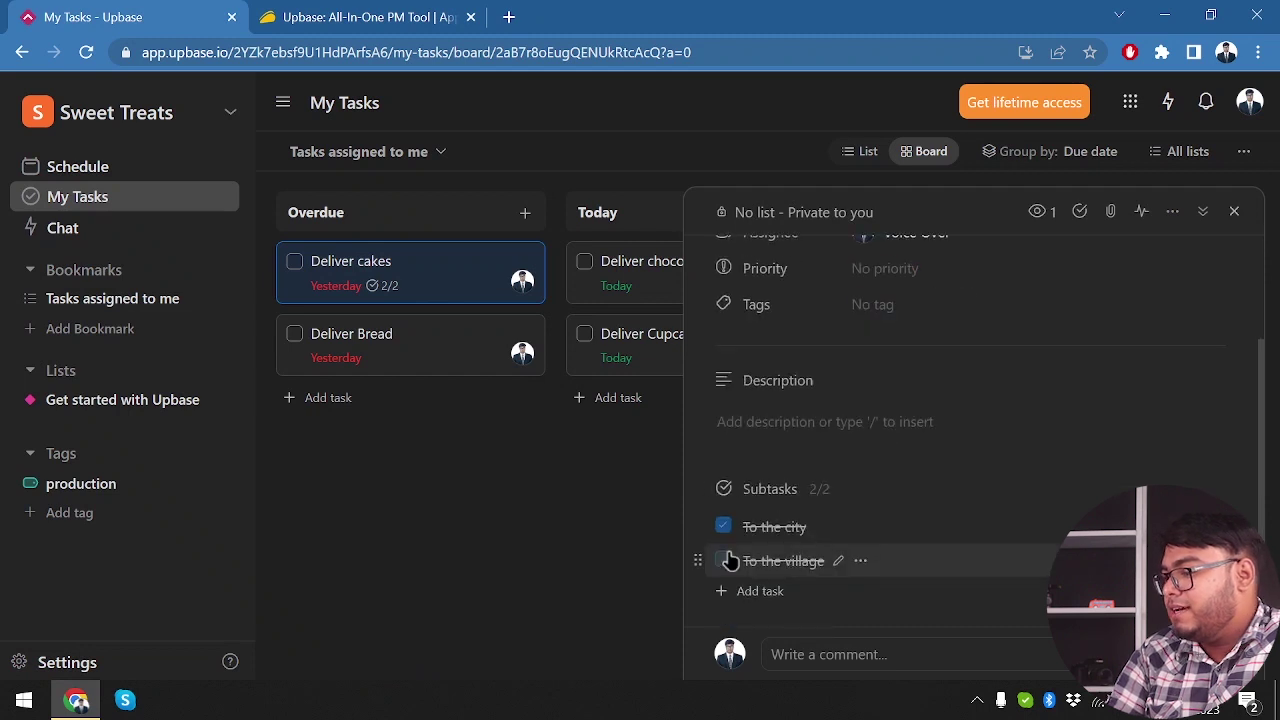
pyautogui.click(343, 237)
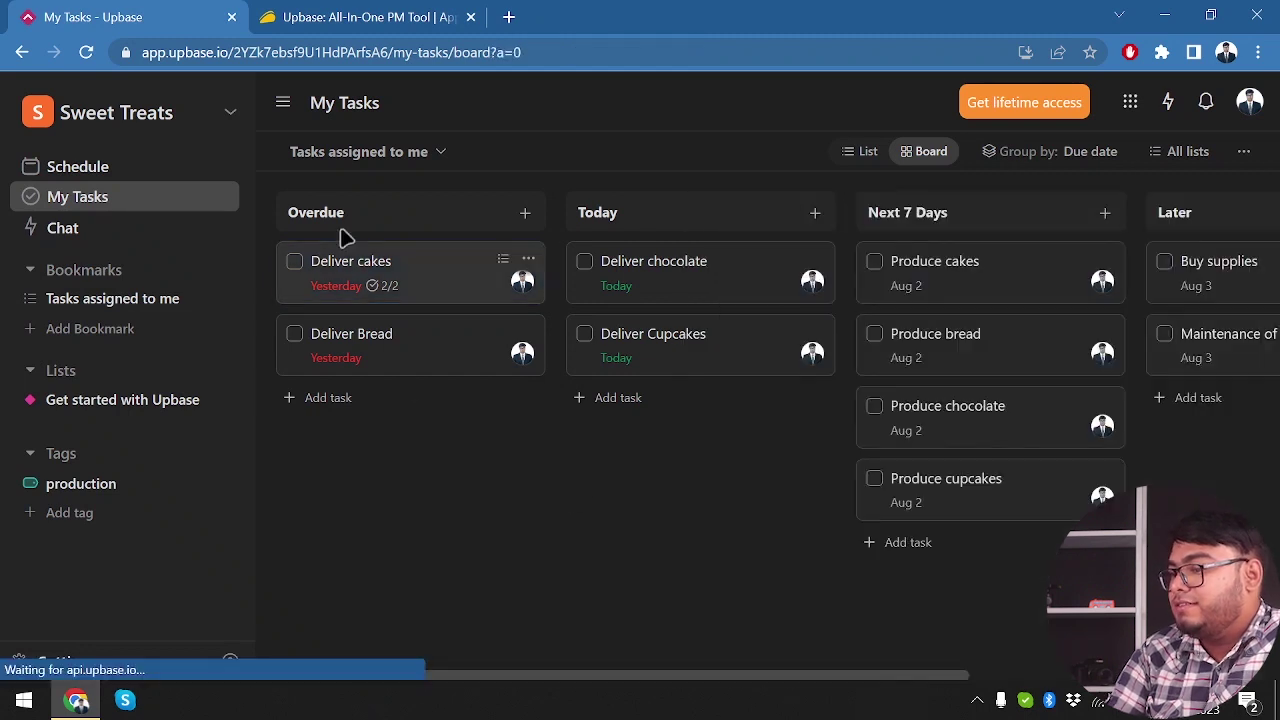
pyautogui.click(295, 262)
# Set the priority of the "Deliver Bread" task to High
pyautogui.click(427, 353)
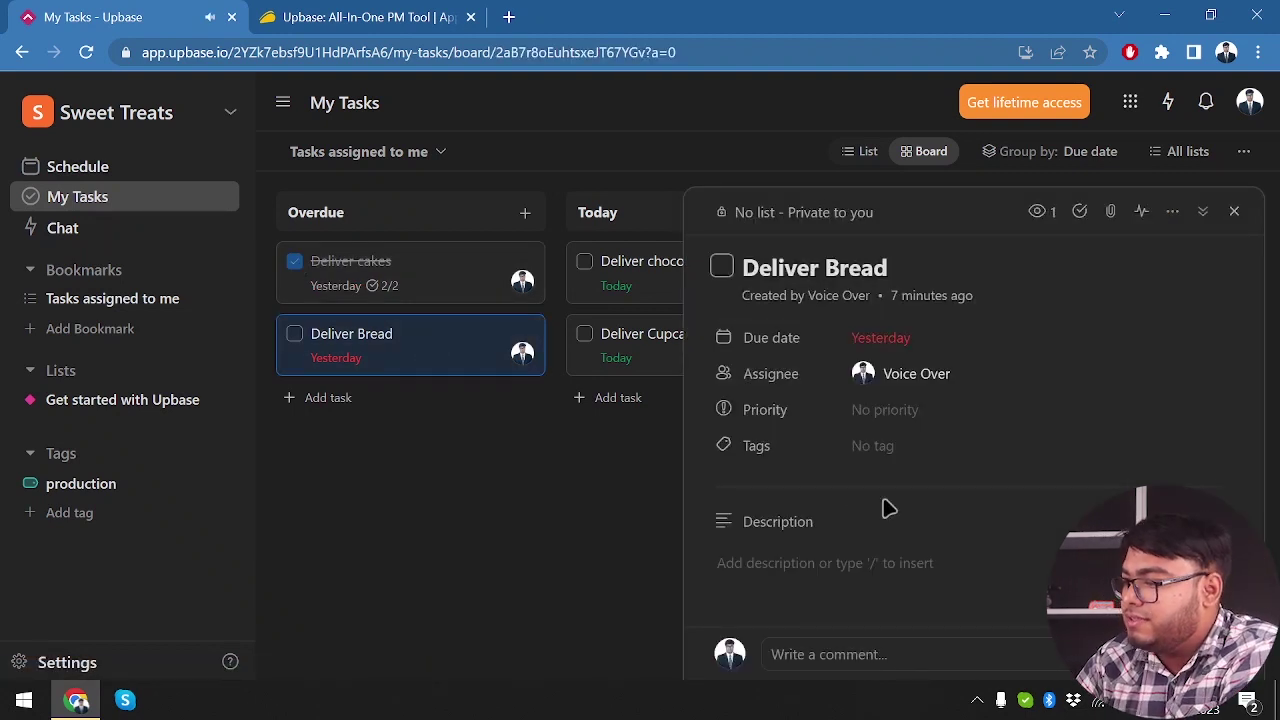
pyautogui.click(928, 416)
pyautogui.click(910, 458)
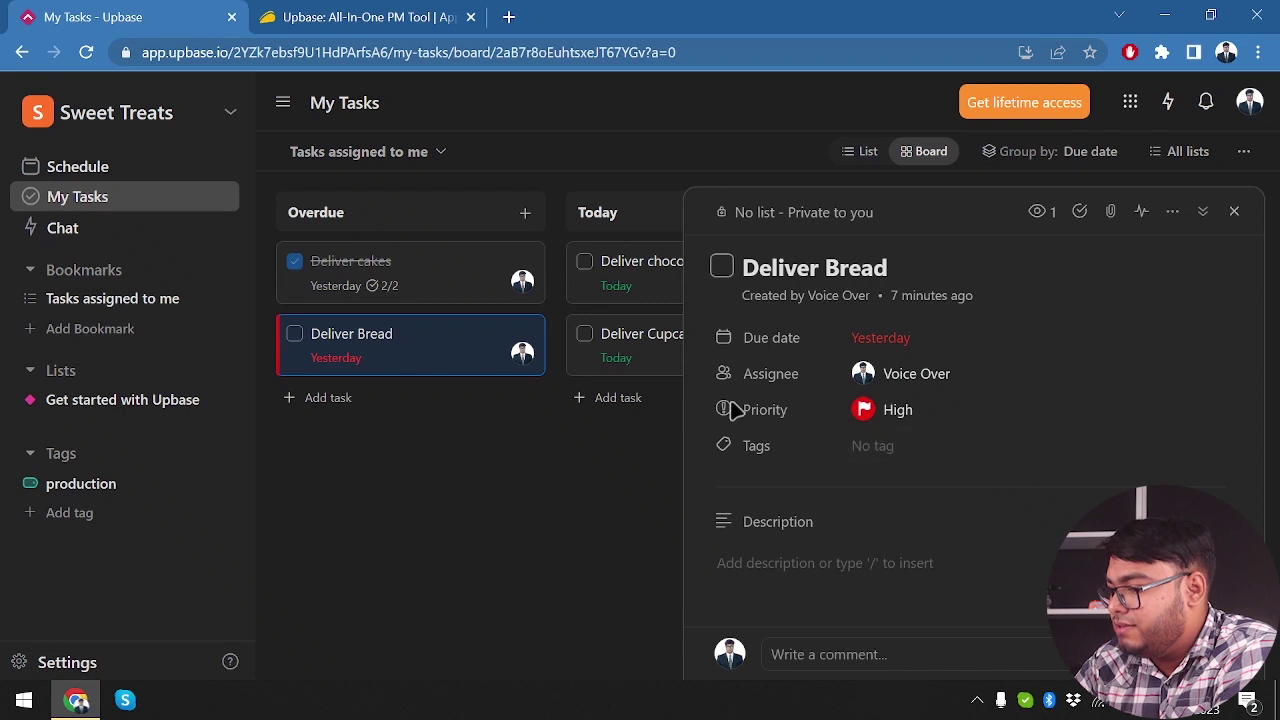
# Set the priority of the "Produce cupcakes" task in the Next 7 Days column to Medium
pyautogui.click(498, 518)
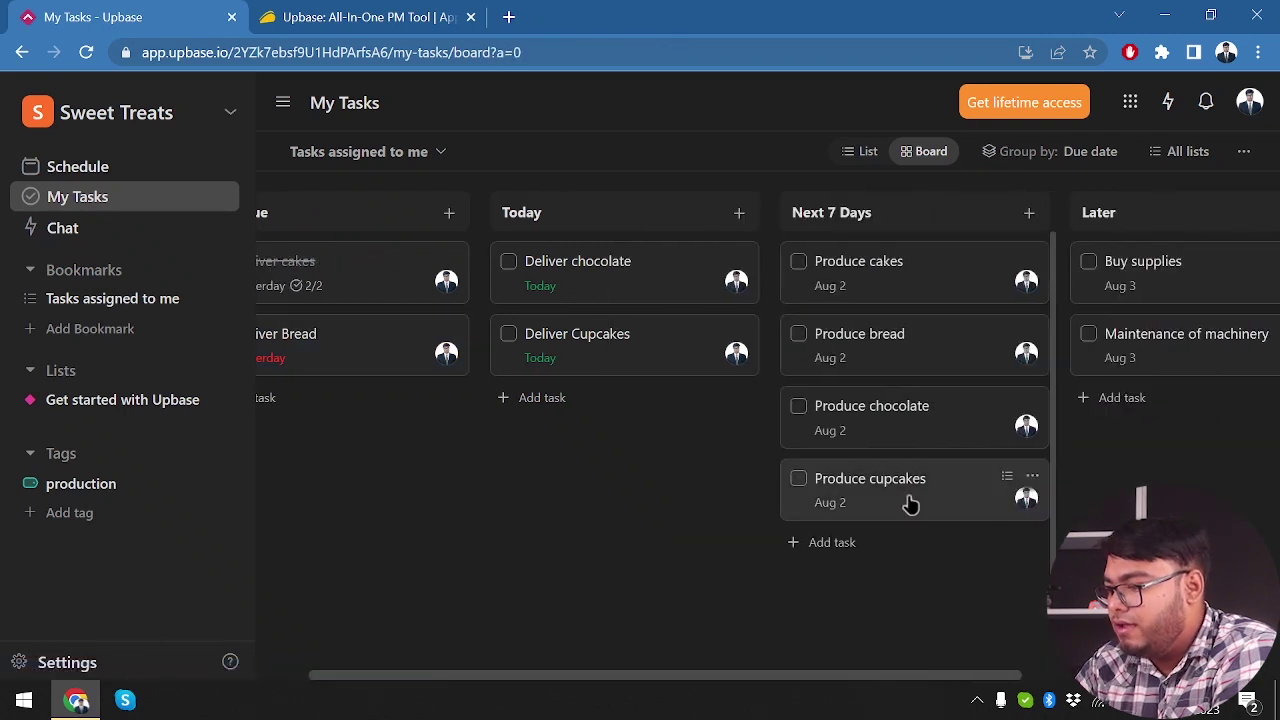
pyautogui.click(908, 502)
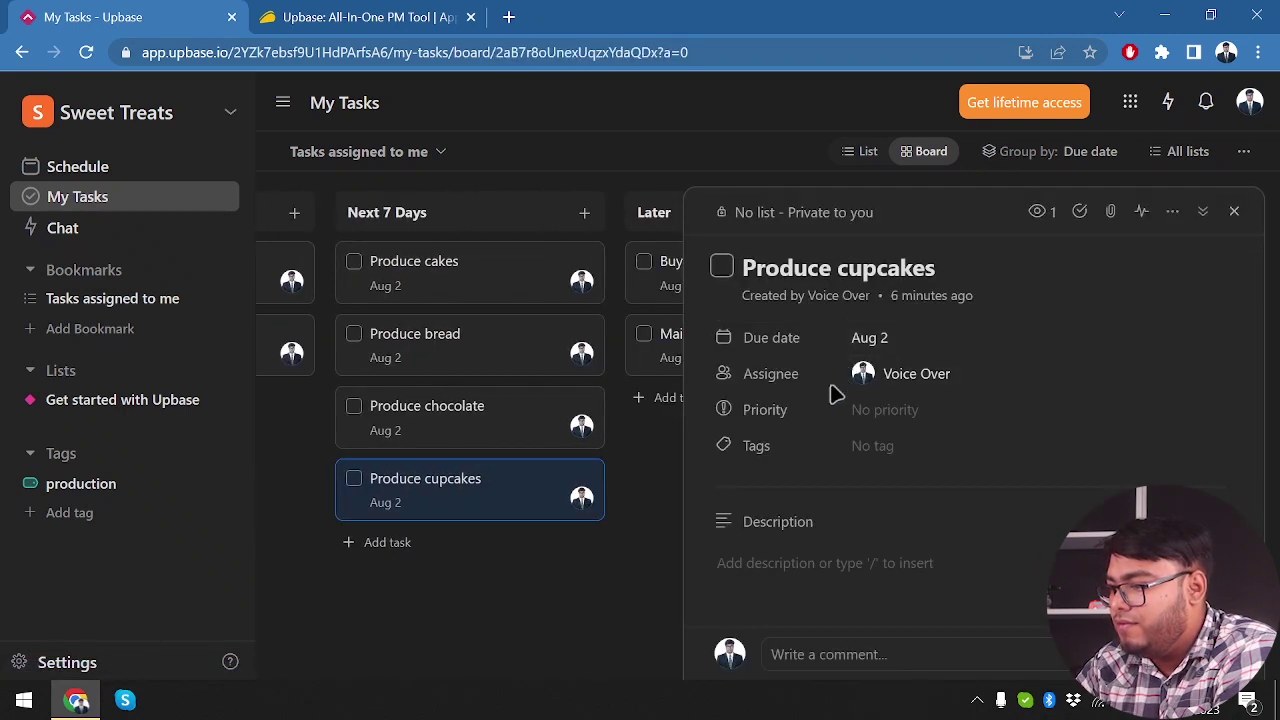
pyautogui.click(893, 412)
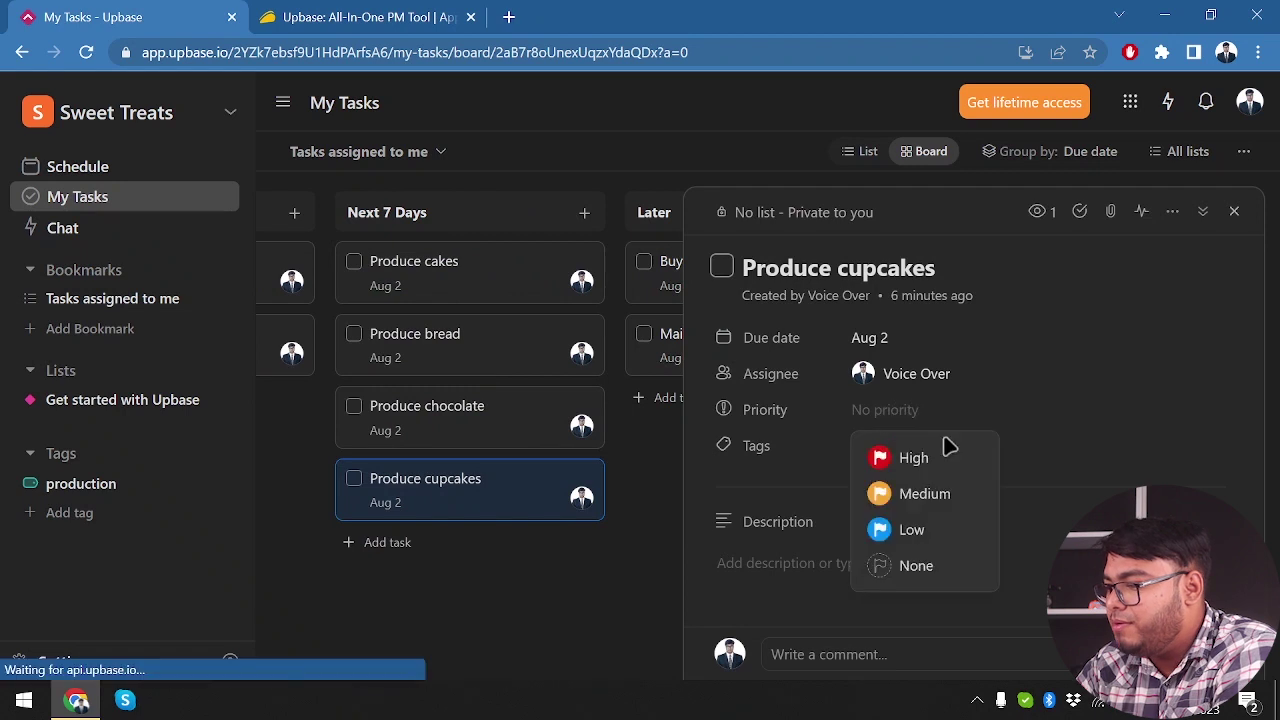
pyautogui.click(912, 493)
pyautogui.click(664, 515)
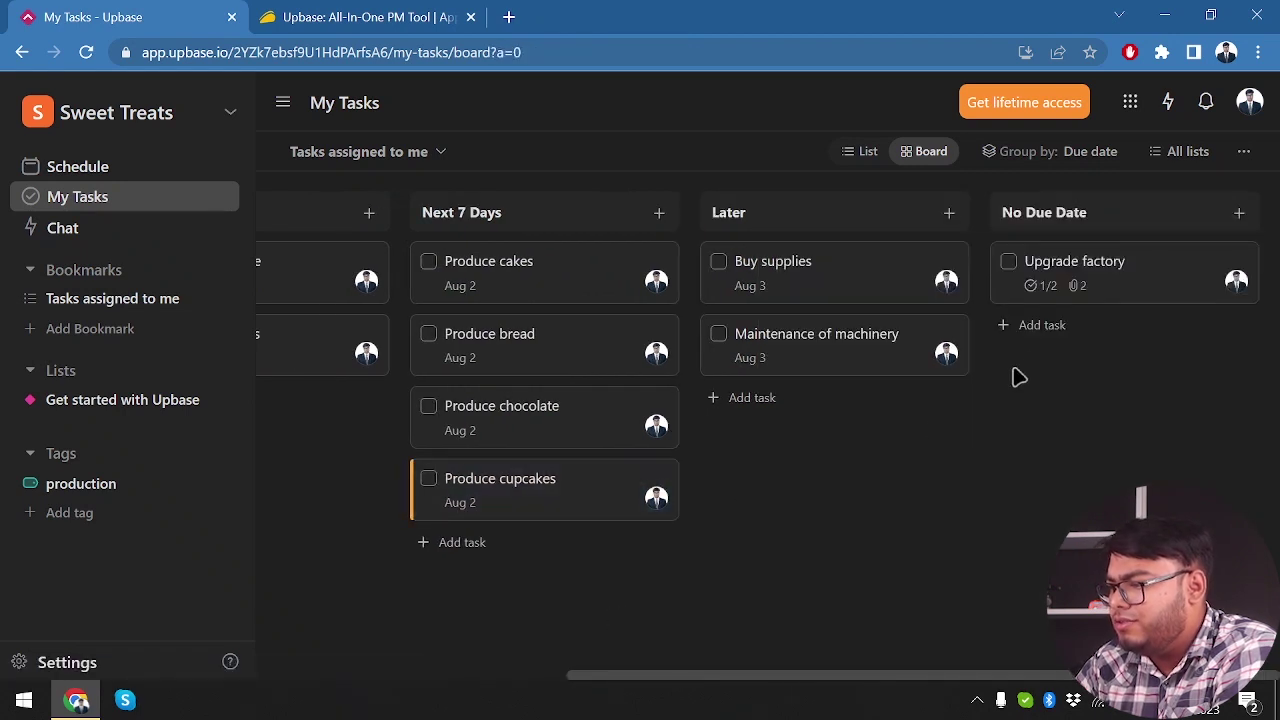
# Set the priority of the "Upgrade factory" task in the No Due Date column to Low
pyautogui.click(1166, 276)
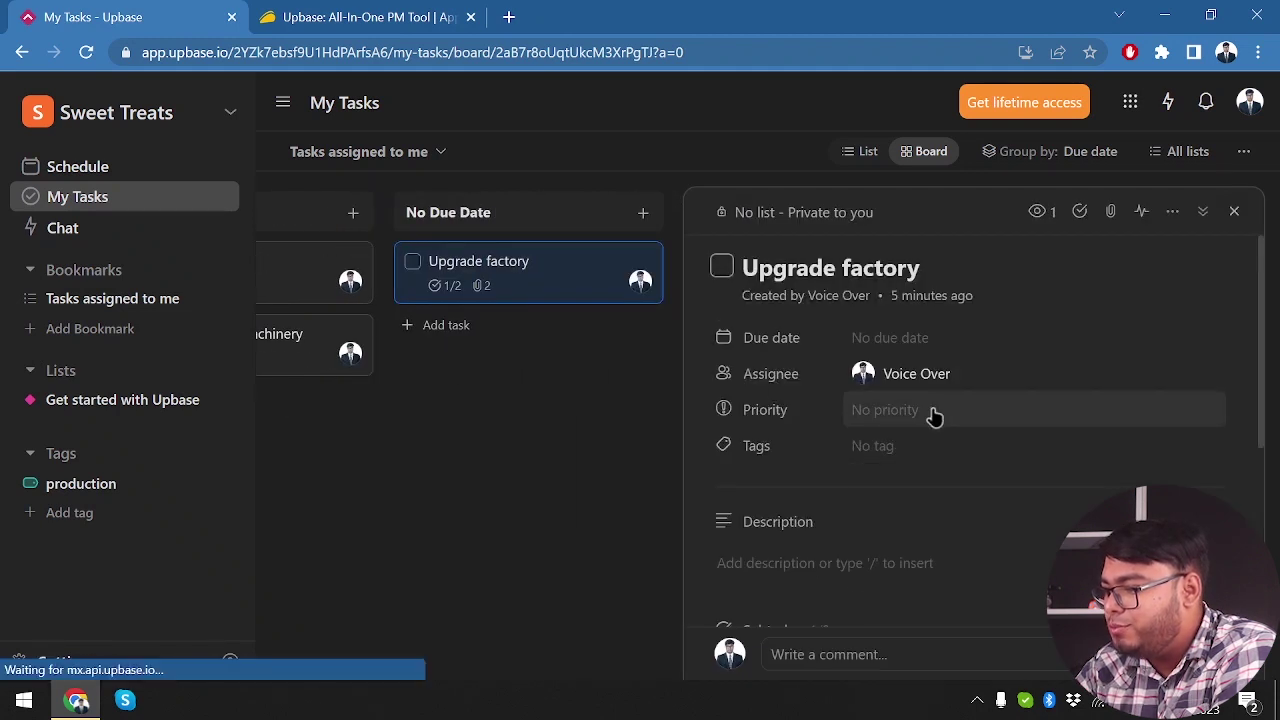
pyautogui.click(934, 416)
pyautogui.click(910, 533)
pyautogui.click(532, 590)
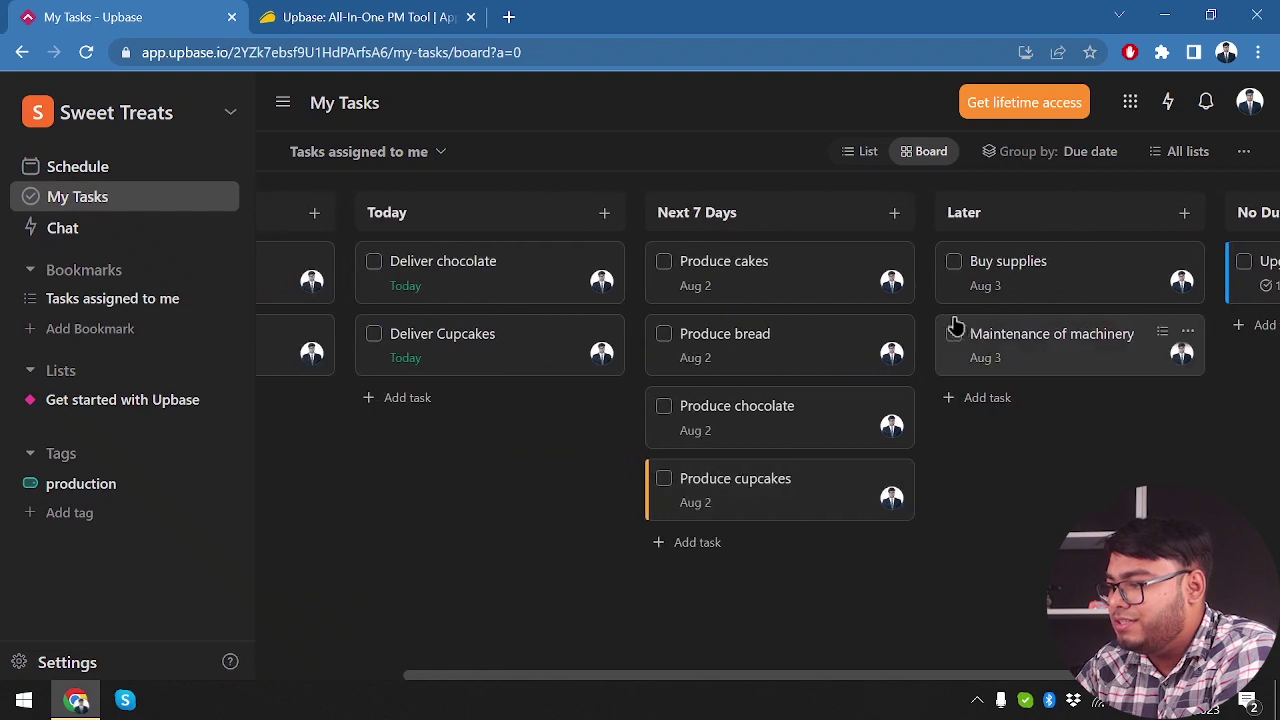
# Examine the priority markers across the board columns and switch My Tasks to the list view
pyautogui.hscroll(1, 584, 508)
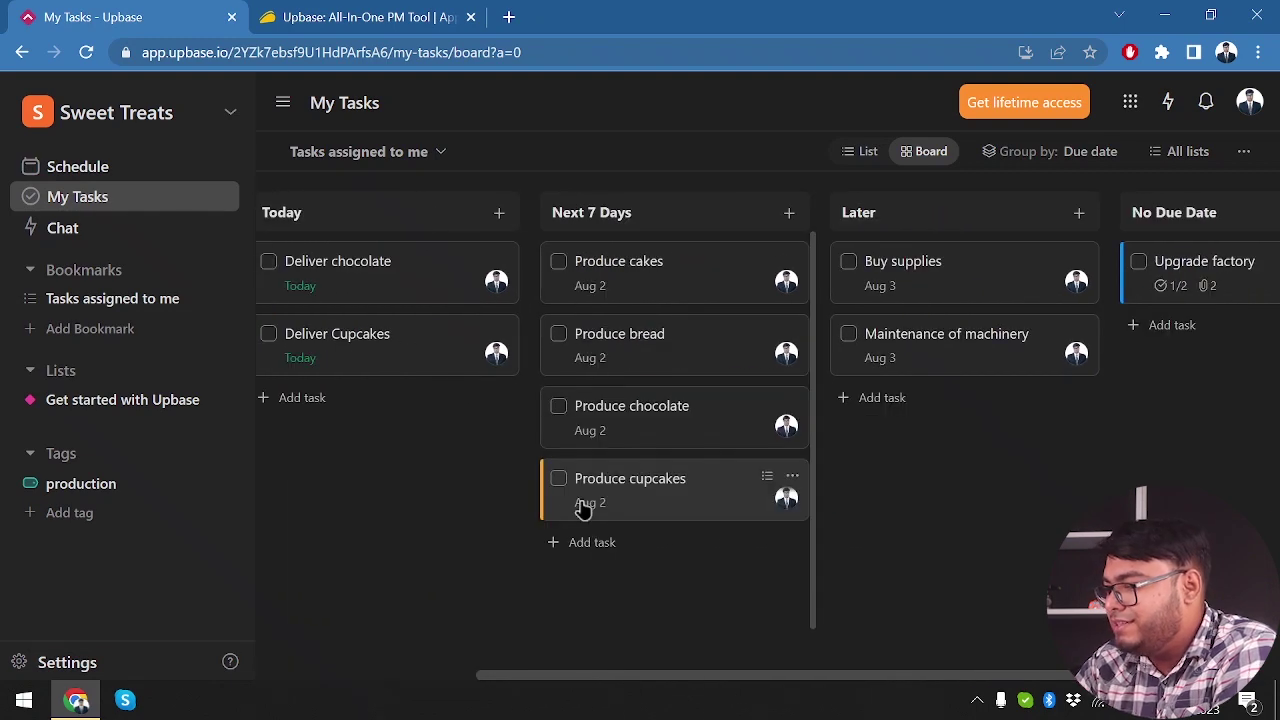
pyautogui.hscroll(-3, 608, 481)
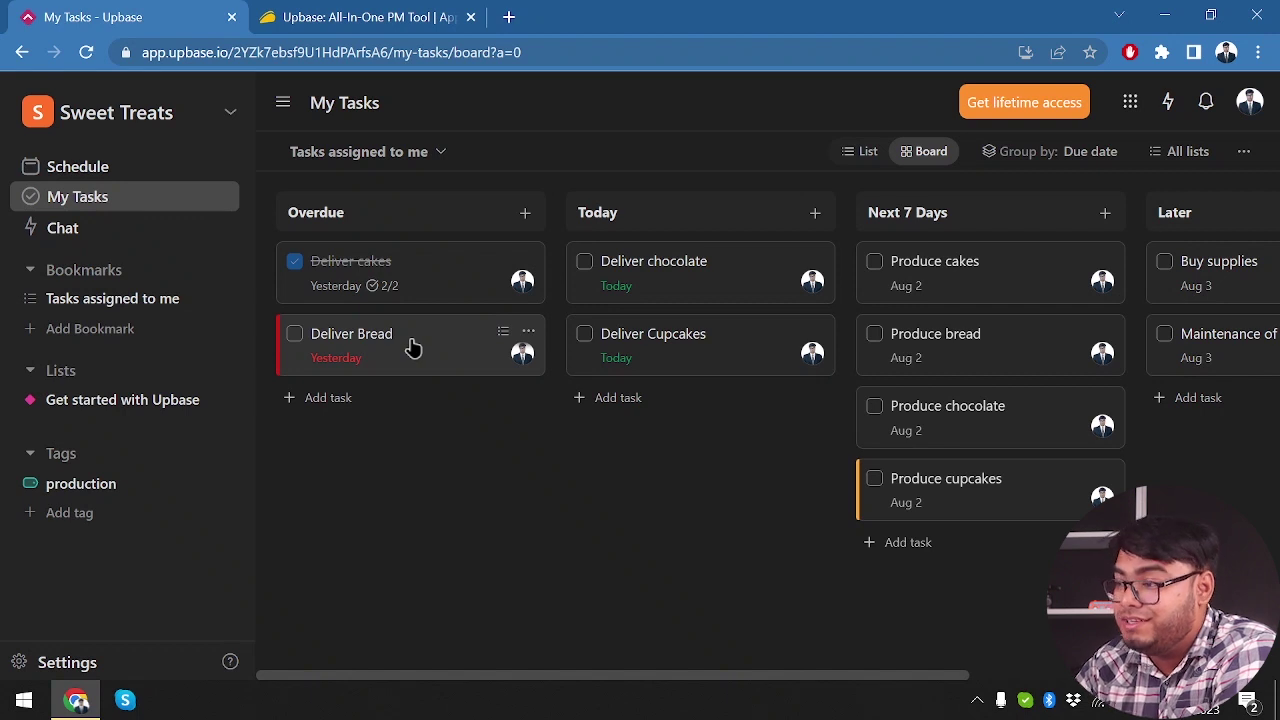
pyautogui.hscroll(4, 1186, 366)
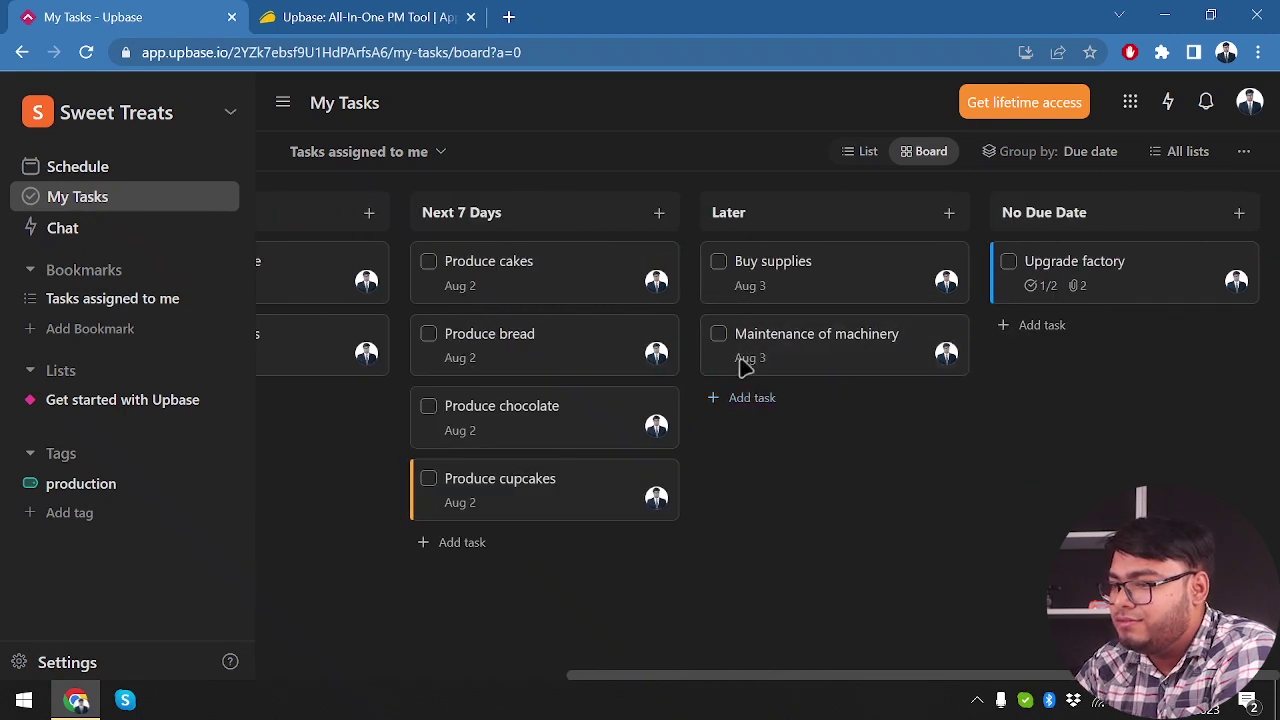
pyautogui.click(852, 156)
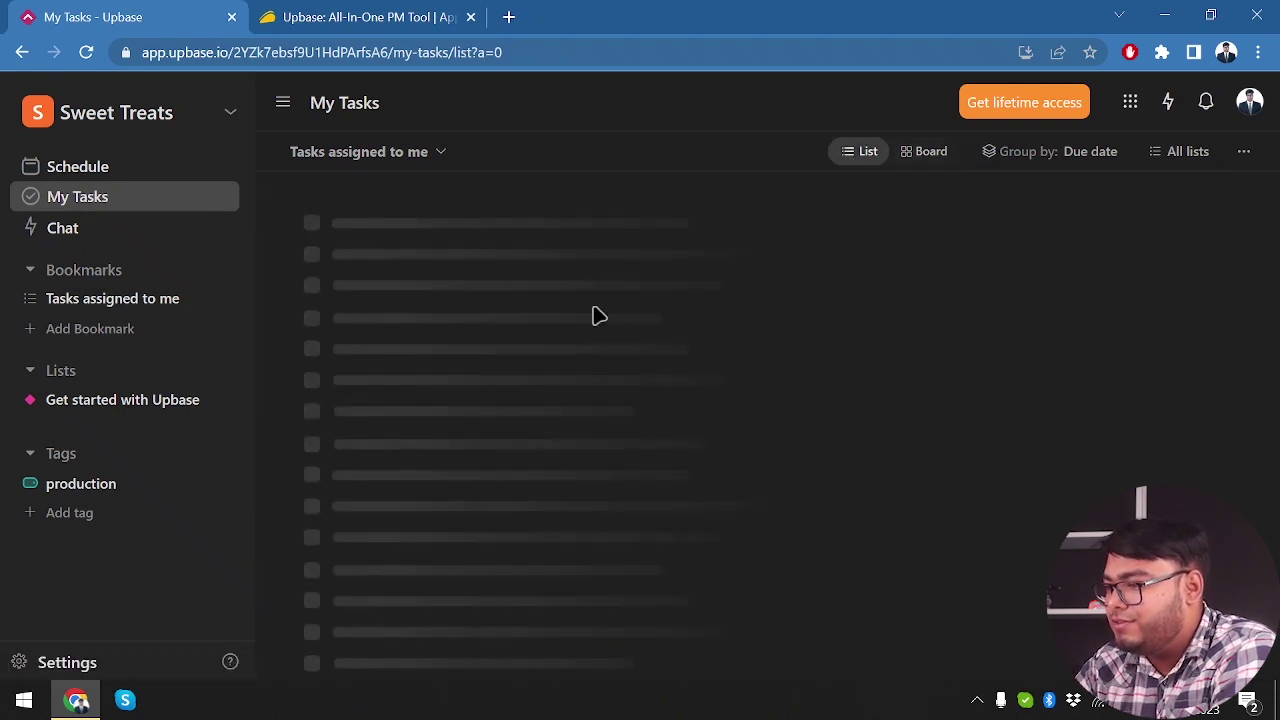
pyautogui.scroll(-4, 528, 509)
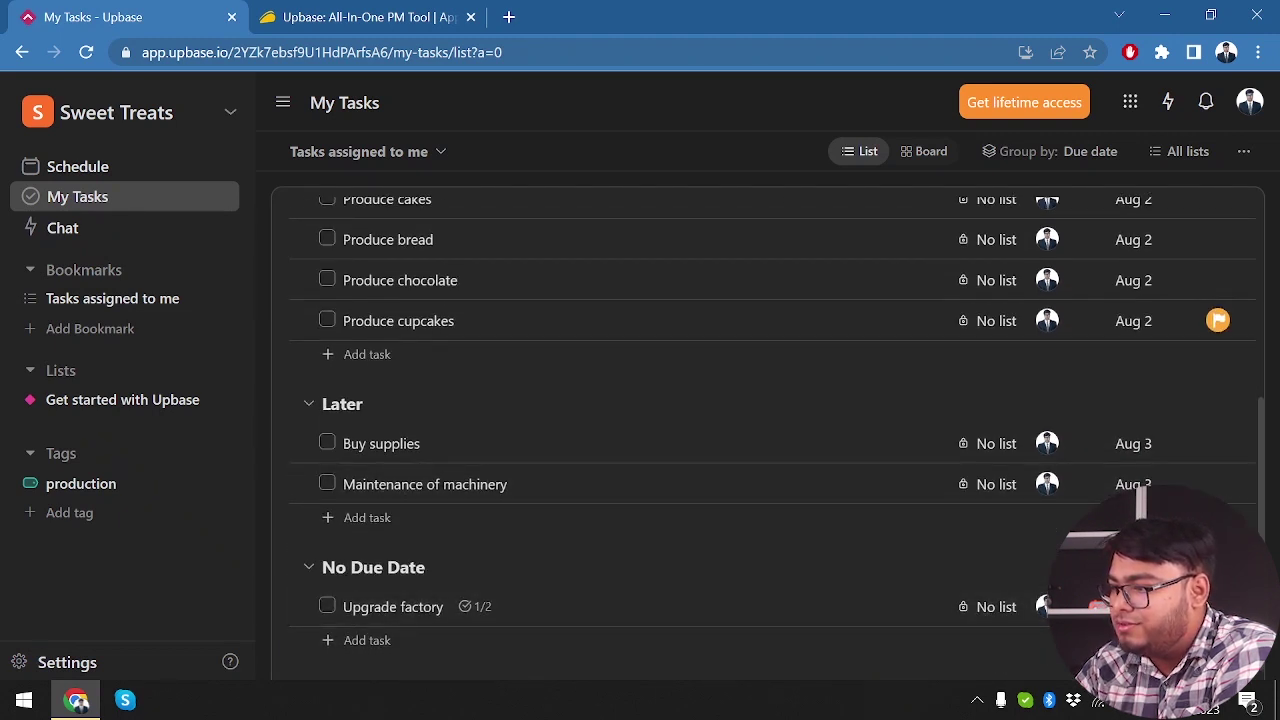
pyautogui.scroll(3, 1214, 334)
# Set the priority of "Deliver chocolate" and "Deliver Cupcakes" in the Today group to High
pyautogui.click(1216, 324)
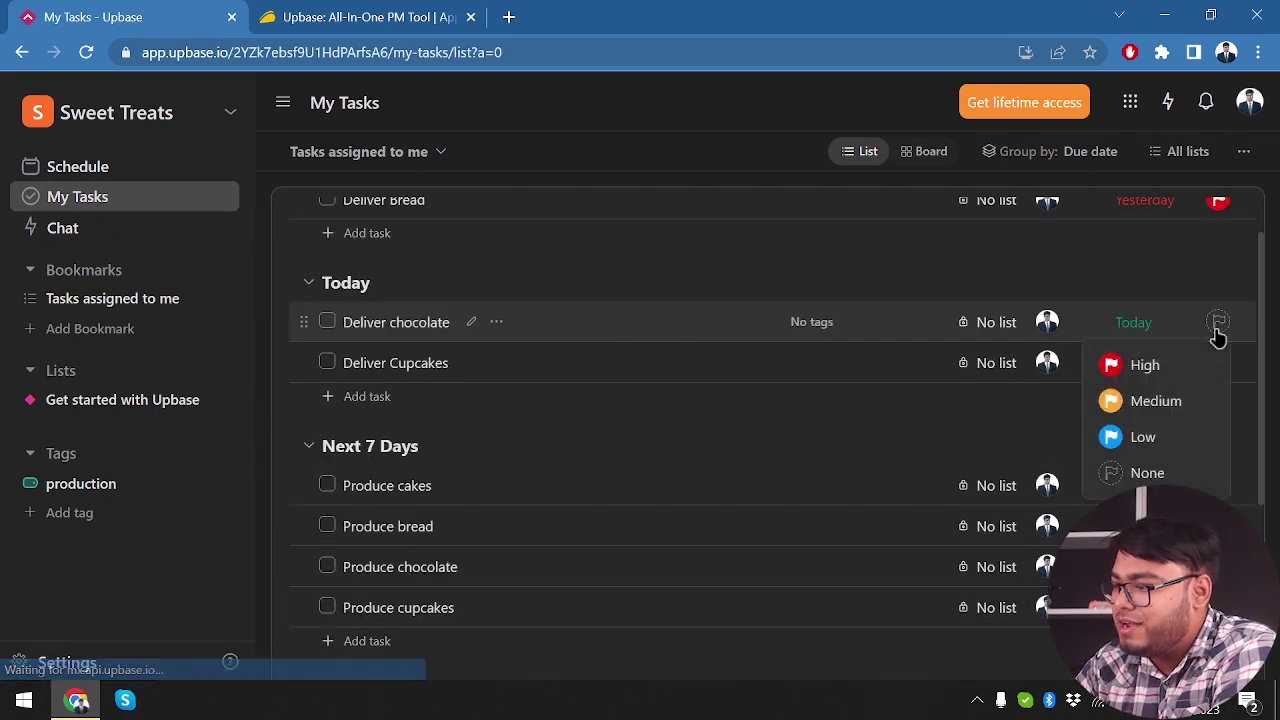
pyautogui.click(1181, 377)
pyautogui.click(1220, 366)
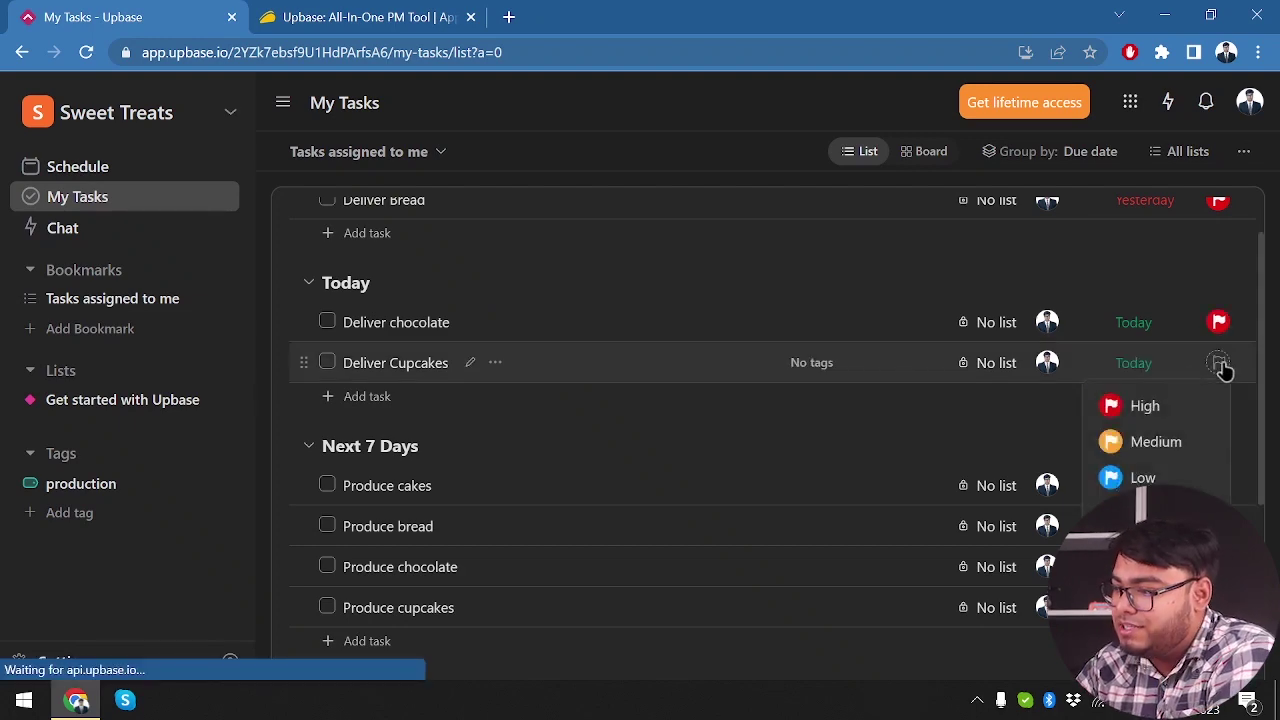
pyautogui.click(1138, 415)
# Show completed tasks in the list and set the priority of the completed "Deliver cakes" task to High
pyautogui.scroll(1, 1000, 404)
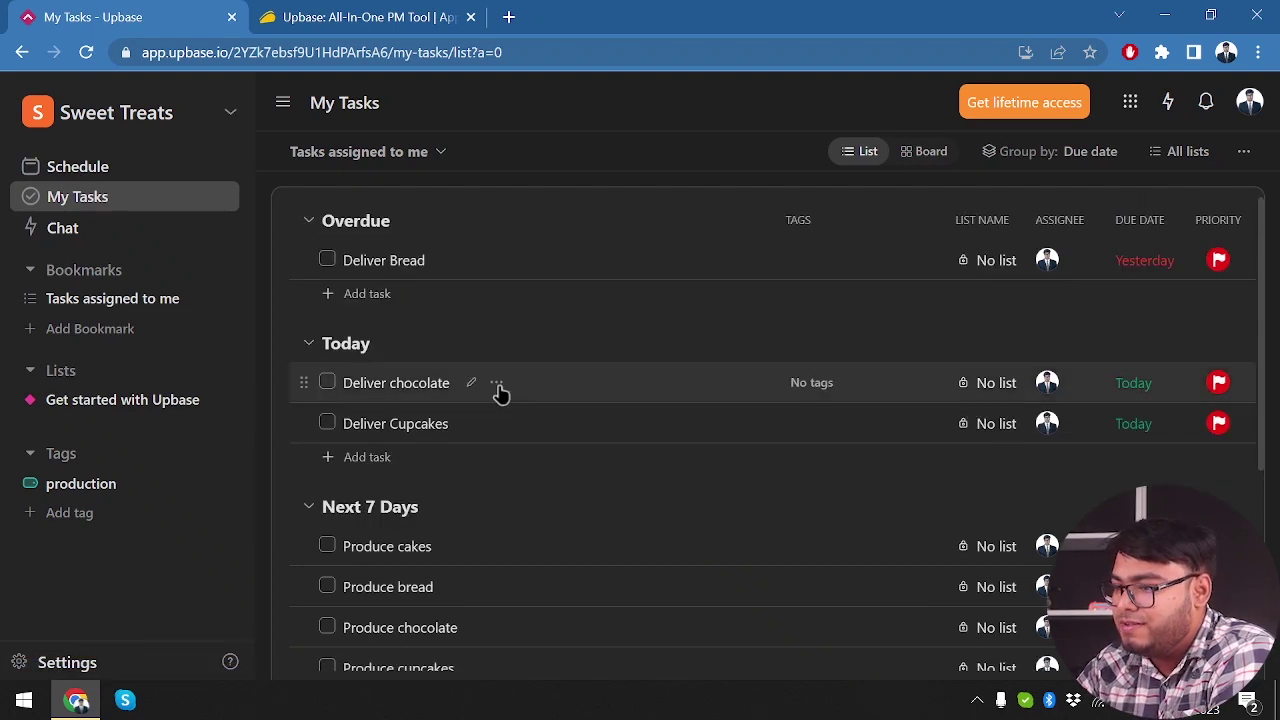
pyautogui.scroll(-3, 500, 394)
pyautogui.scroll(-1, 380, 357)
pyautogui.scroll(4, 380, 357)
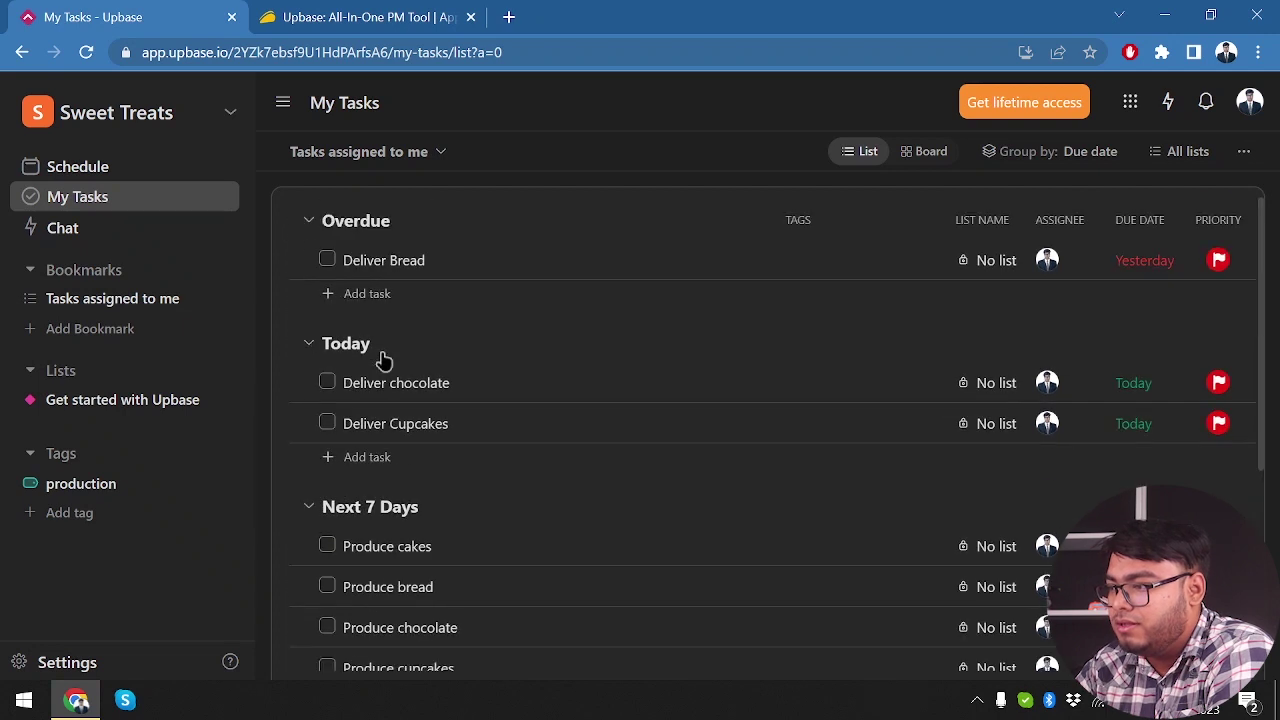
pyautogui.click(1243, 151)
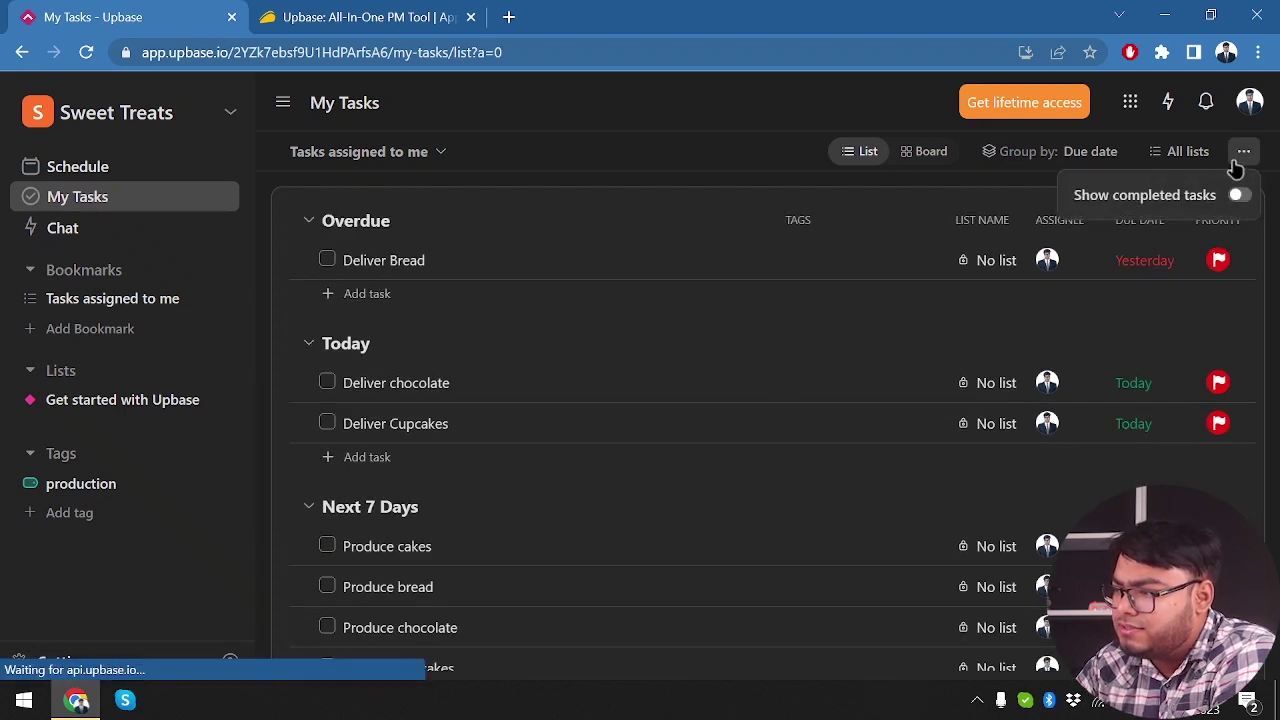
pyautogui.click(1190, 194)
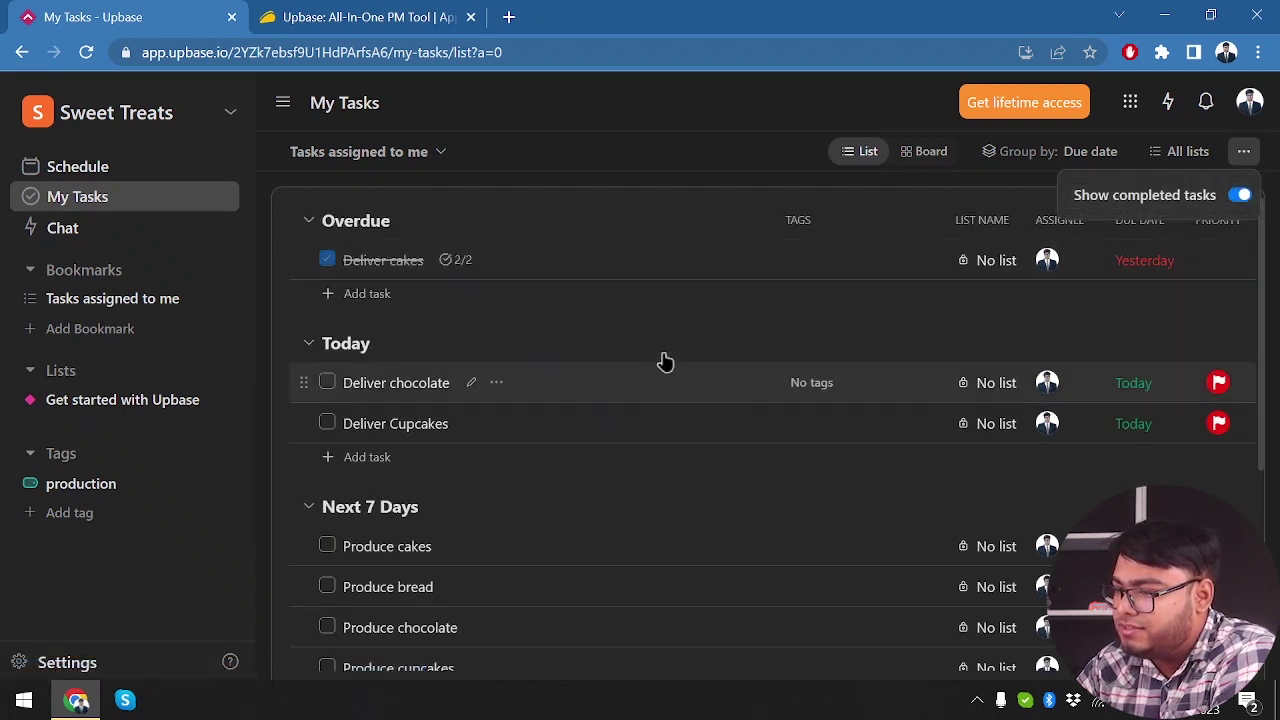
pyautogui.click(700, 332)
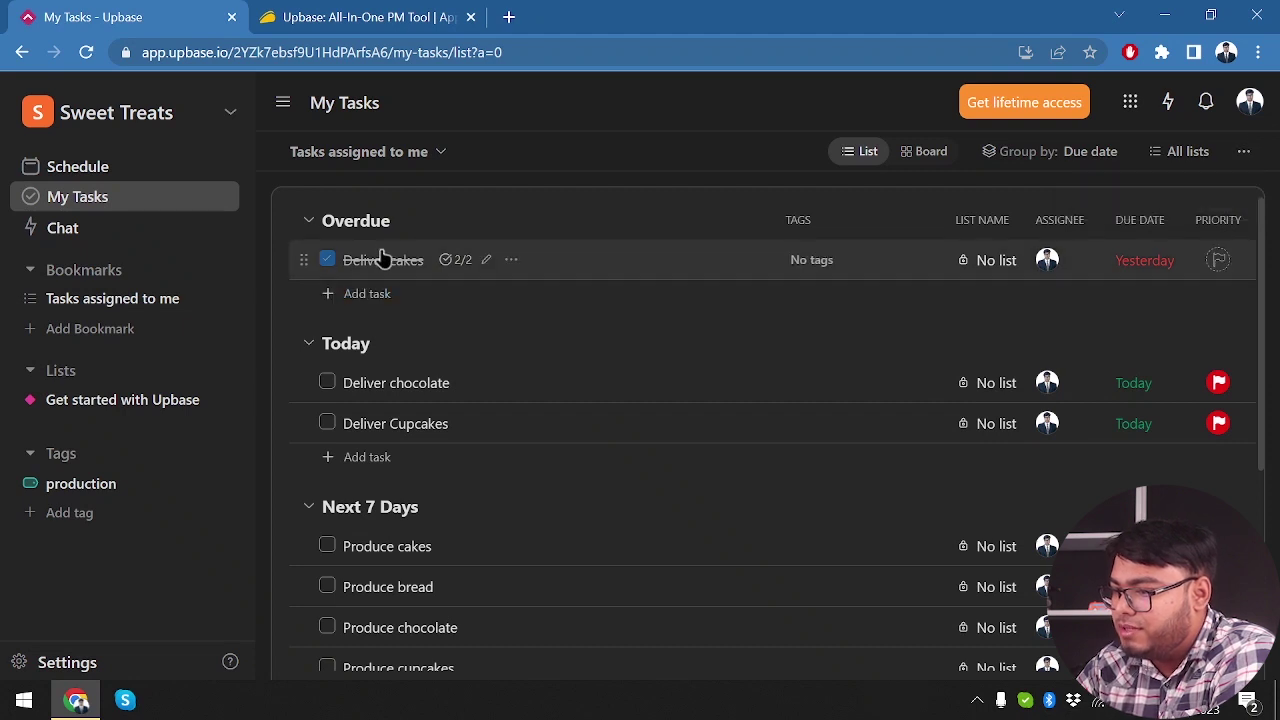
pyautogui.click(1218, 258)
pyautogui.click(1140, 300)
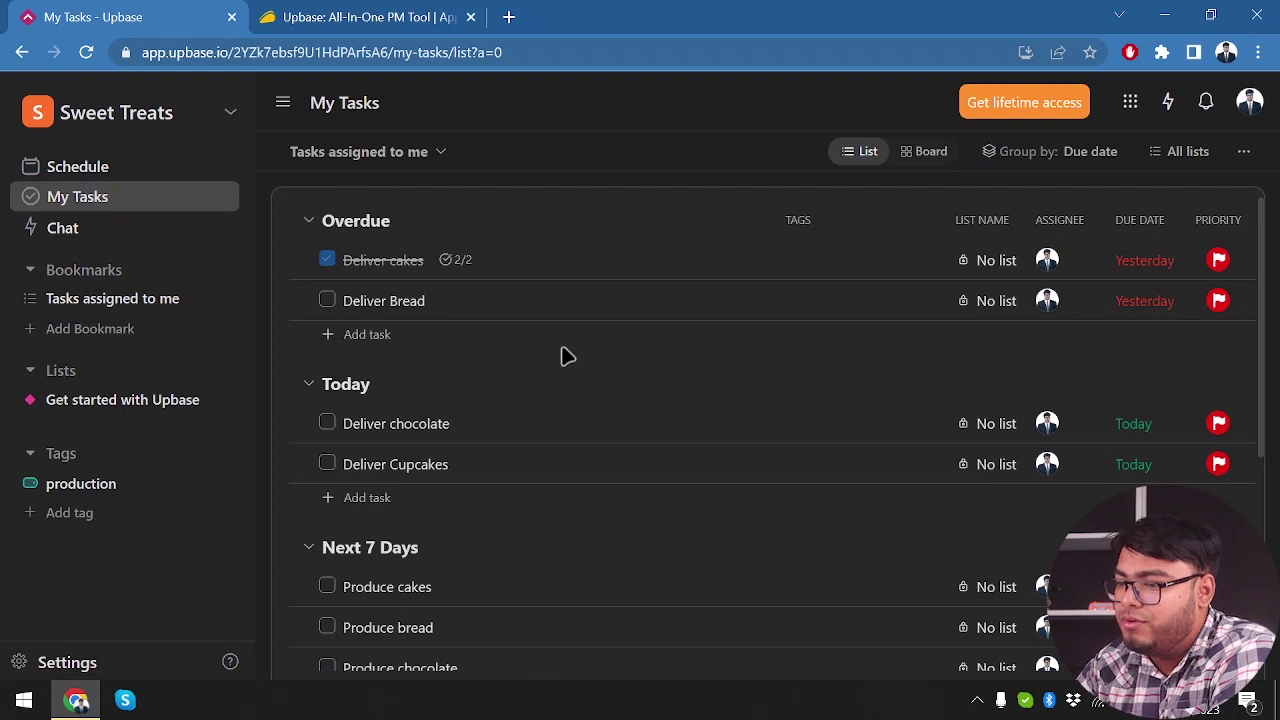
# Open the "Produce cakes" task and give it the production tag
pyautogui.scroll(-2, 466, 451)
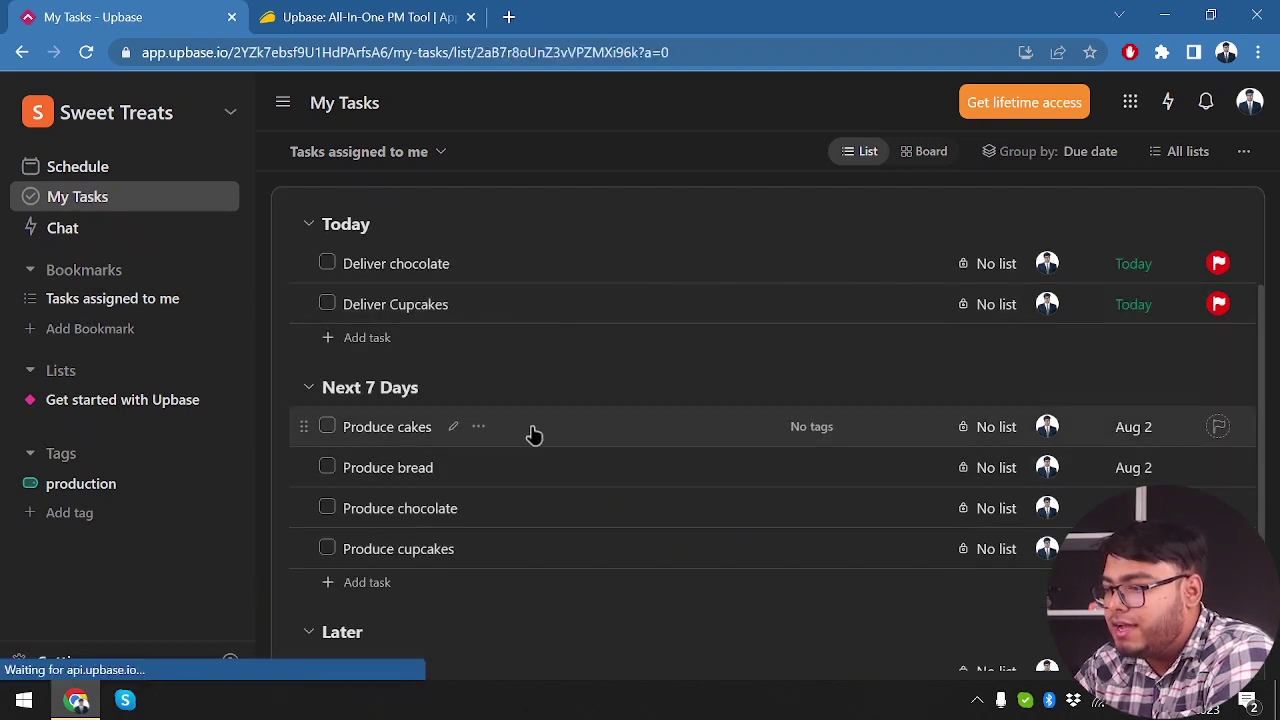
pyautogui.click(533, 432)
pyautogui.click(916, 447)
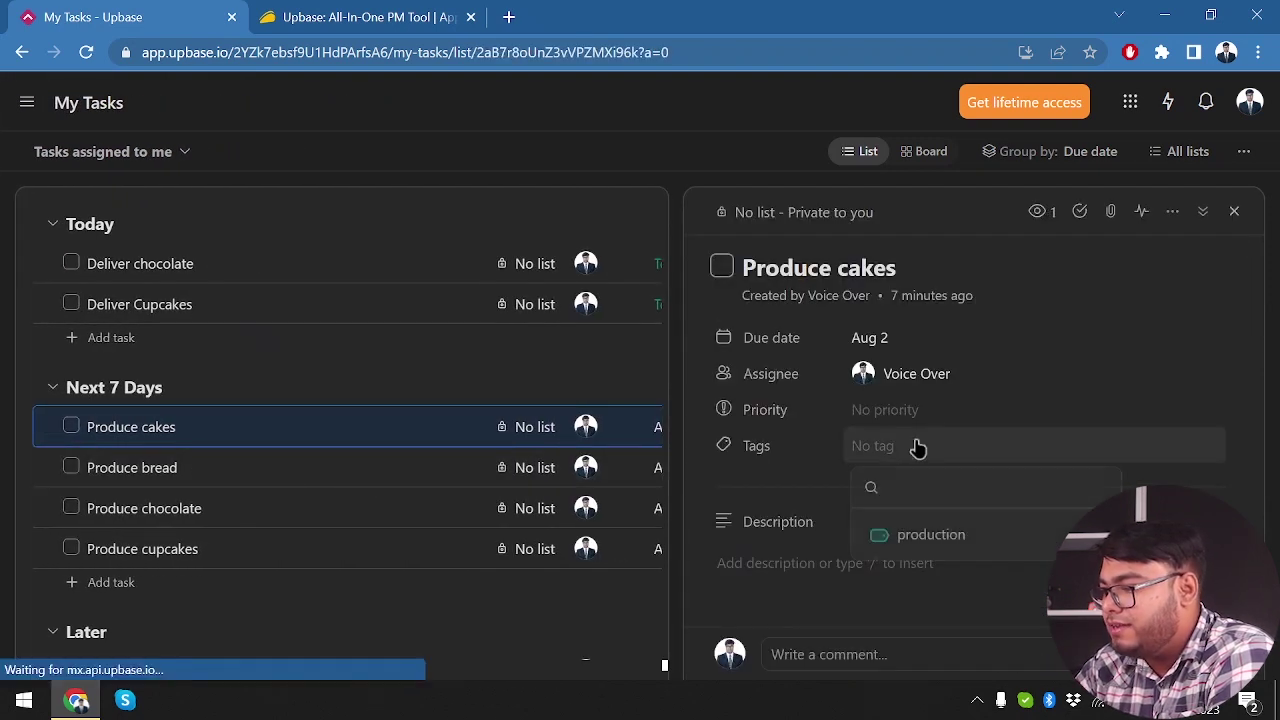
pyautogui.click(933, 534)
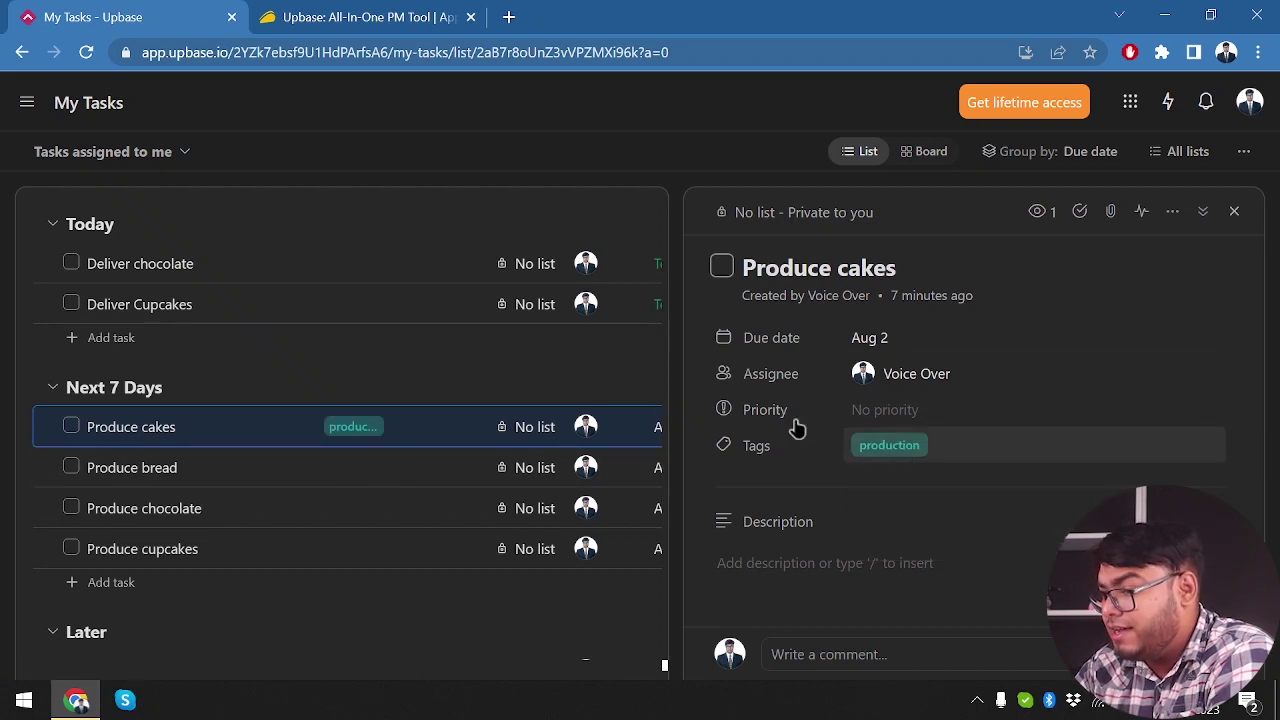
# Add the production tag to "Produce bread", "Produce chocolate" and "Produce cupcakes", and close the task details
pyautogui.click(352, 470)
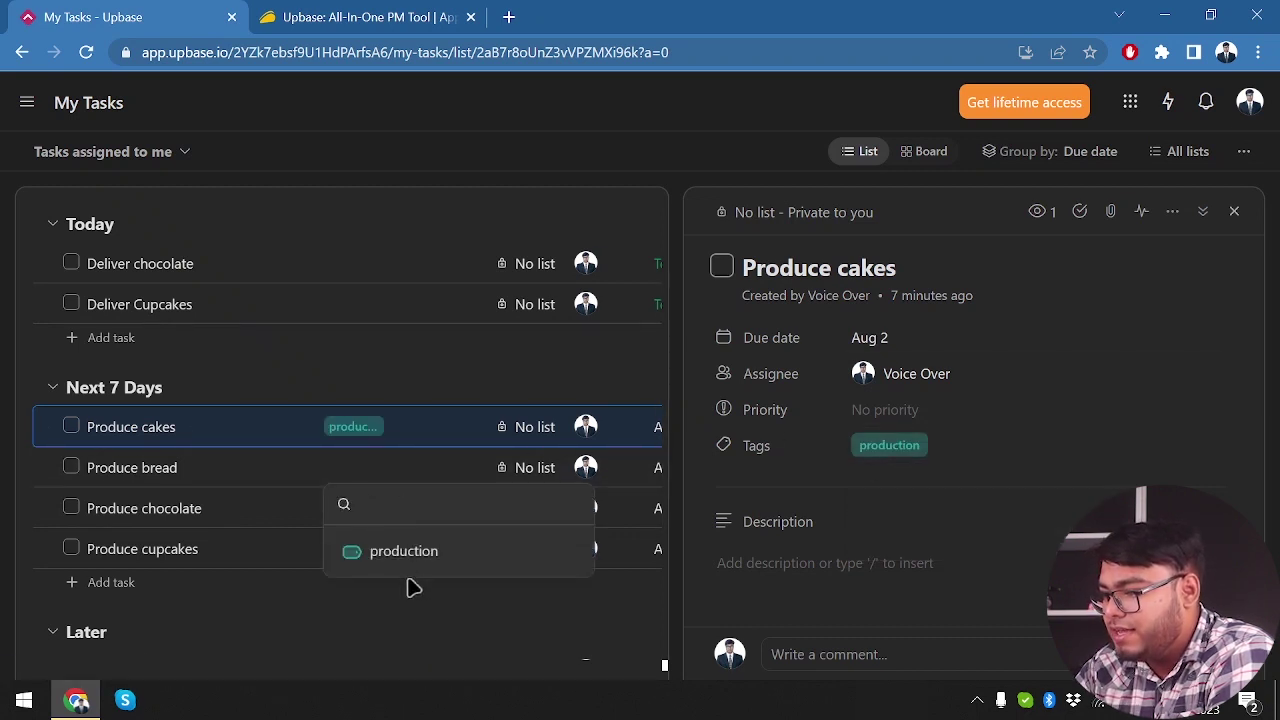
pyautogui.click(371, 550)
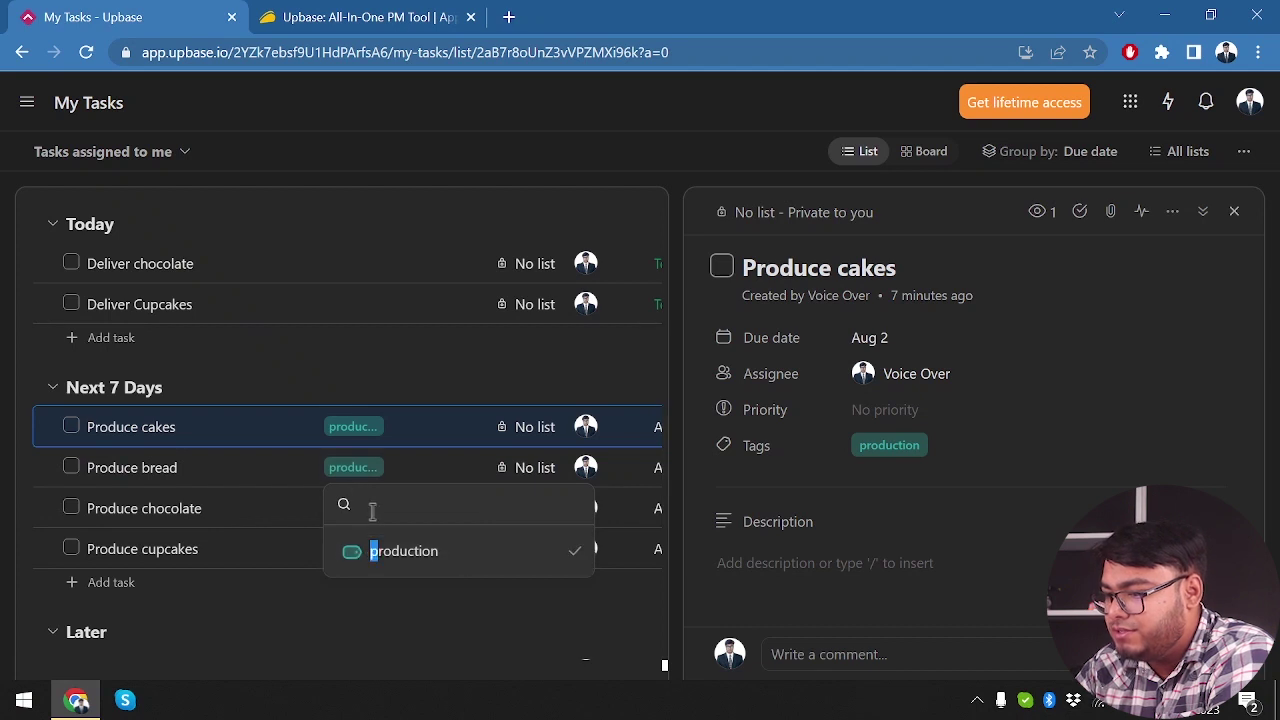
pyautogui.click(310, 510)
pyautogui.click(345, 510)
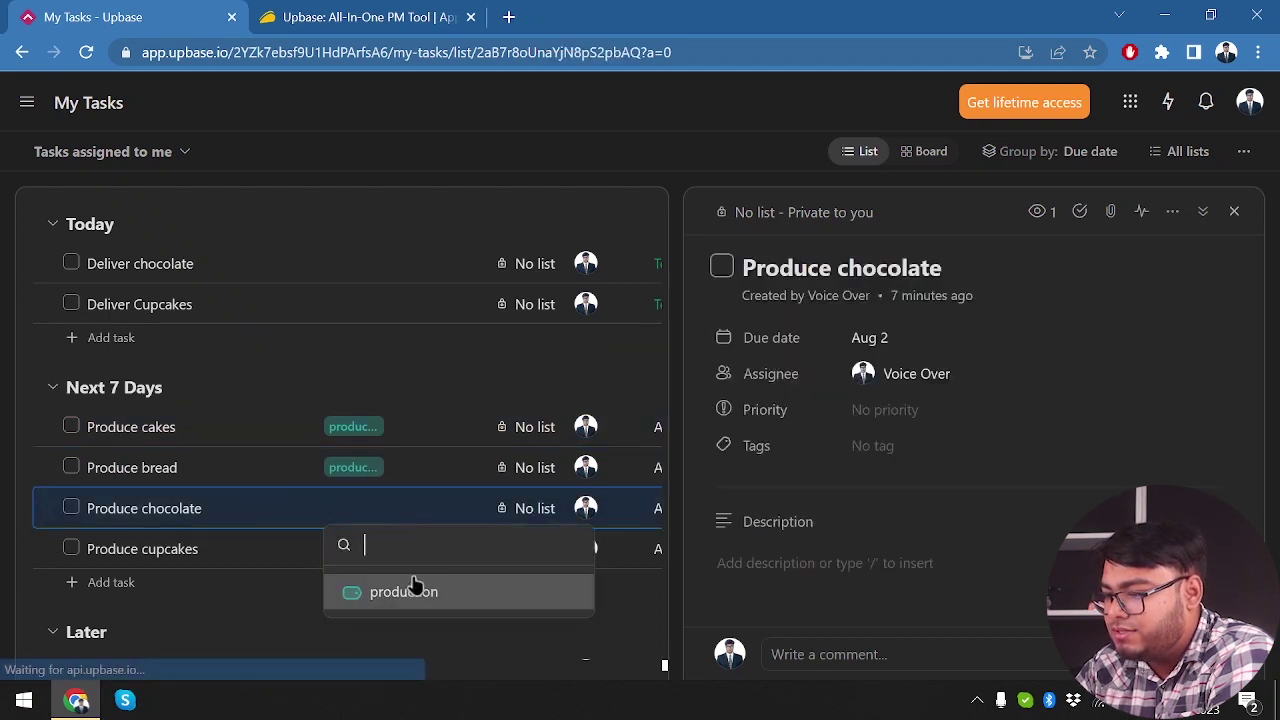
pyautogui.click(420, 592)
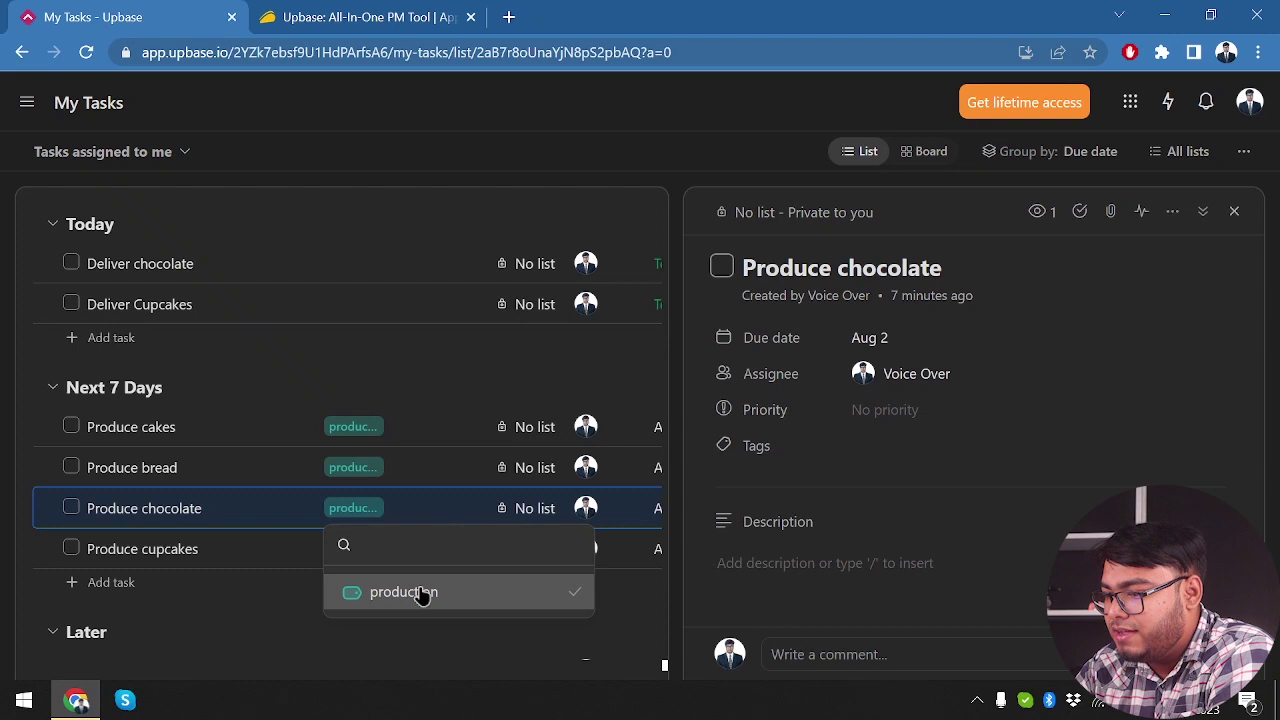
pyautogui.click(358, 626)
pyautogui.click(360, 552)
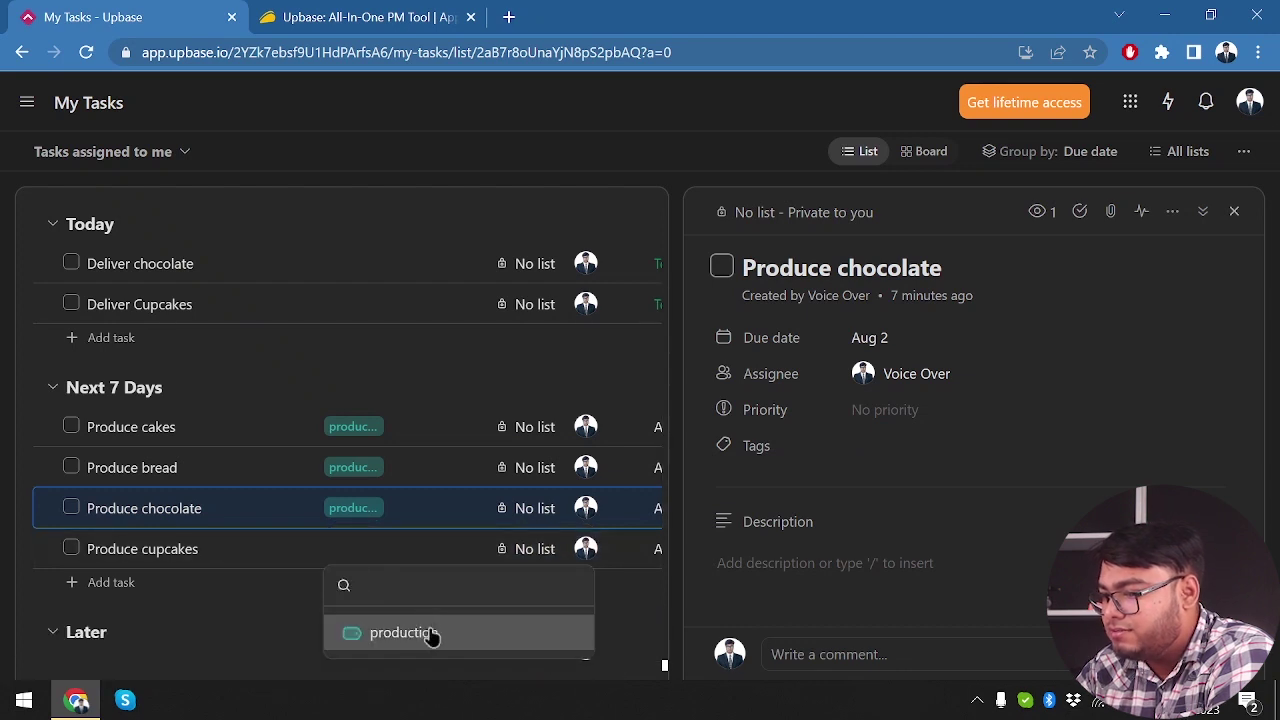
pyautogui.click(404, 632)
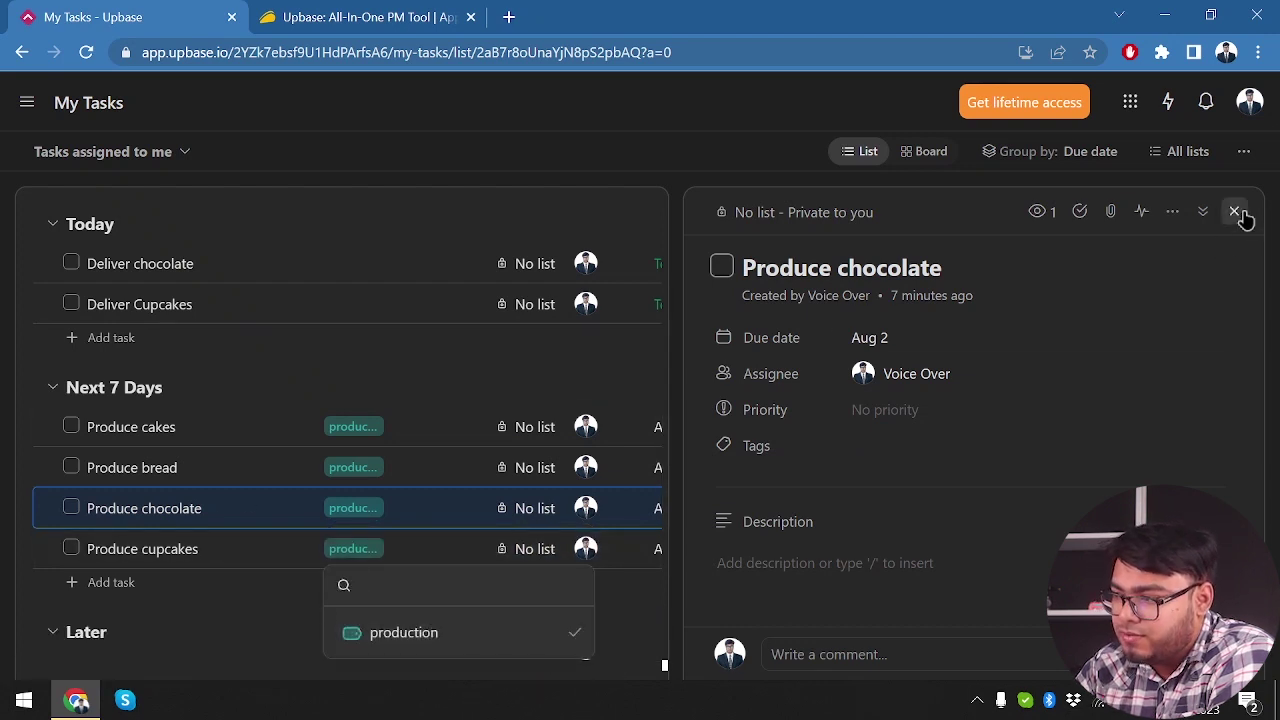
pyautogui.click(1234, 211)
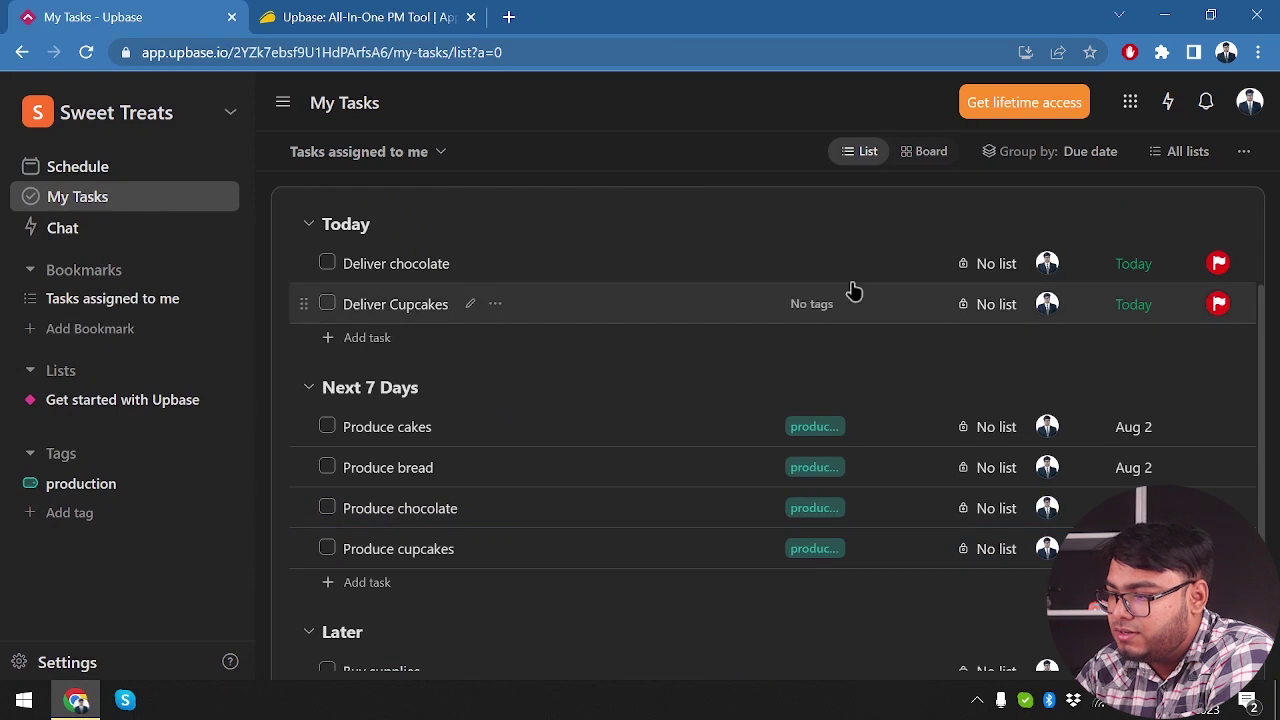
# Switch My Tasks to the board view and examine the tags and priority markers on the cards
pyautogui.click(929, 151)
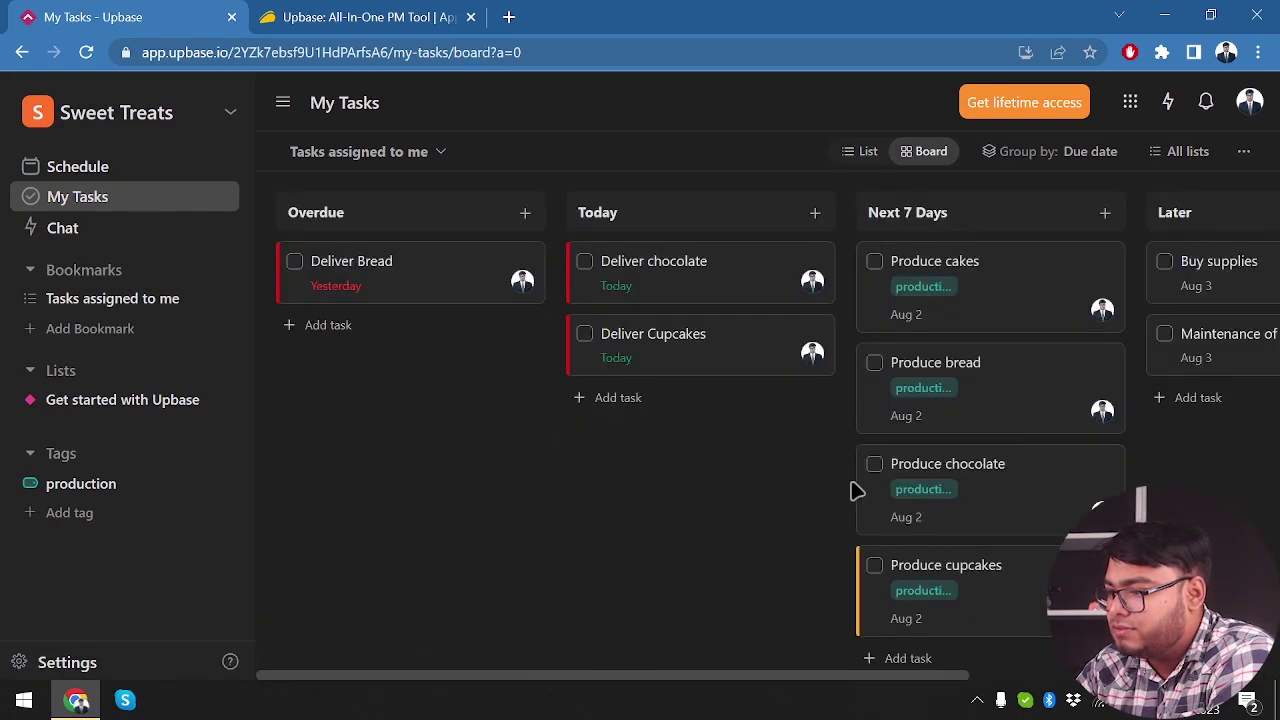
pyautogui.hscroll(3, 857, 490)
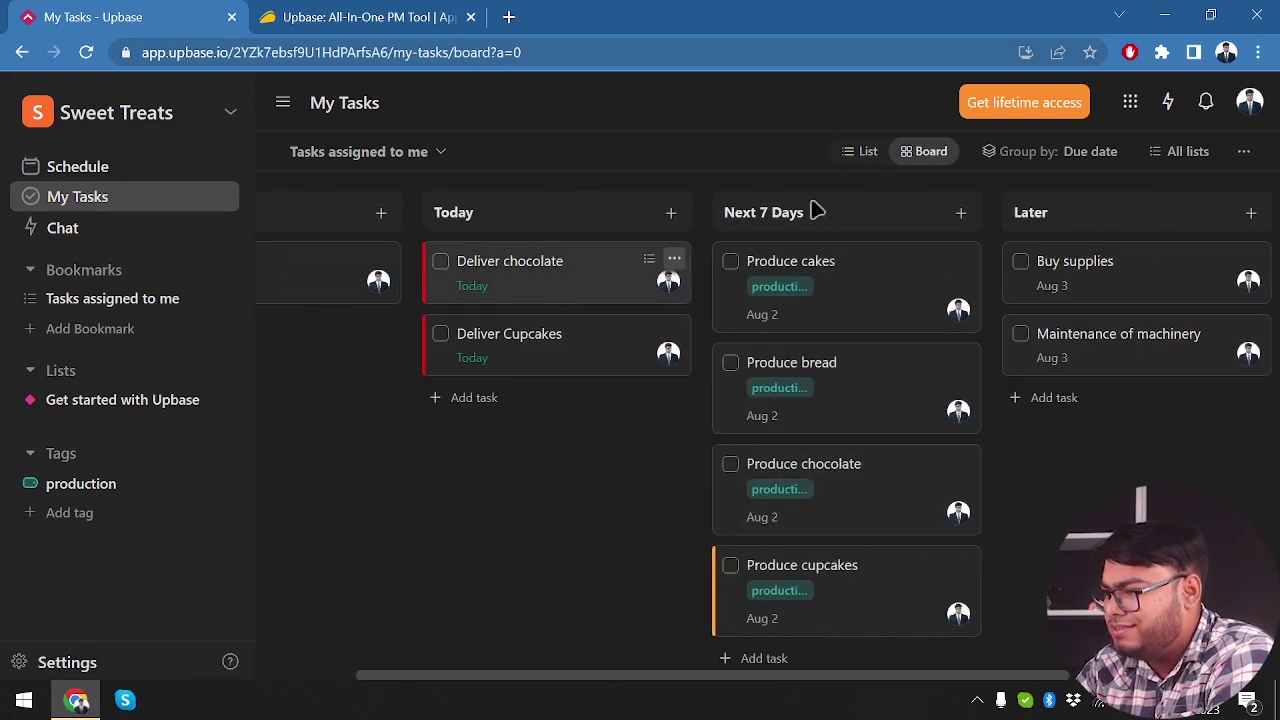
pyautogui.hscroll(-3, 594, 459)
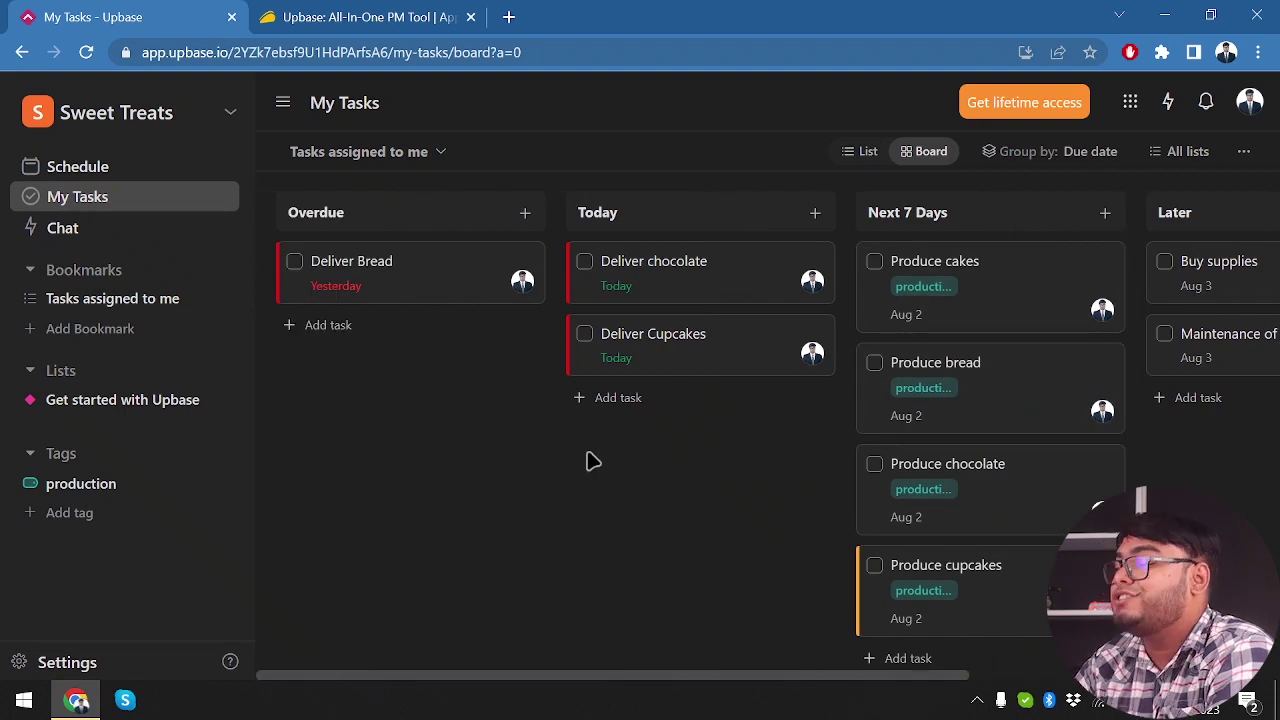
# Return to the list view, check the details of the "Deliver cakes" task and close them
pyautogui.click(845, 151)
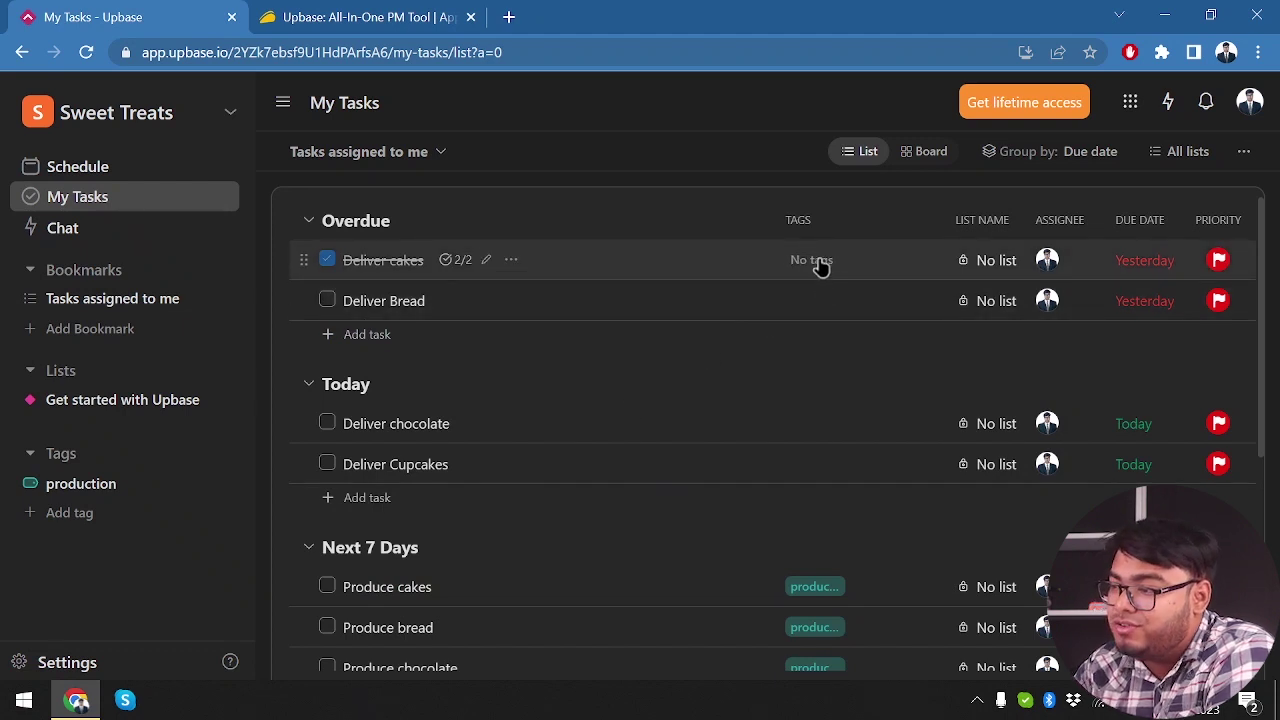
pyautogui.click(648, 262)
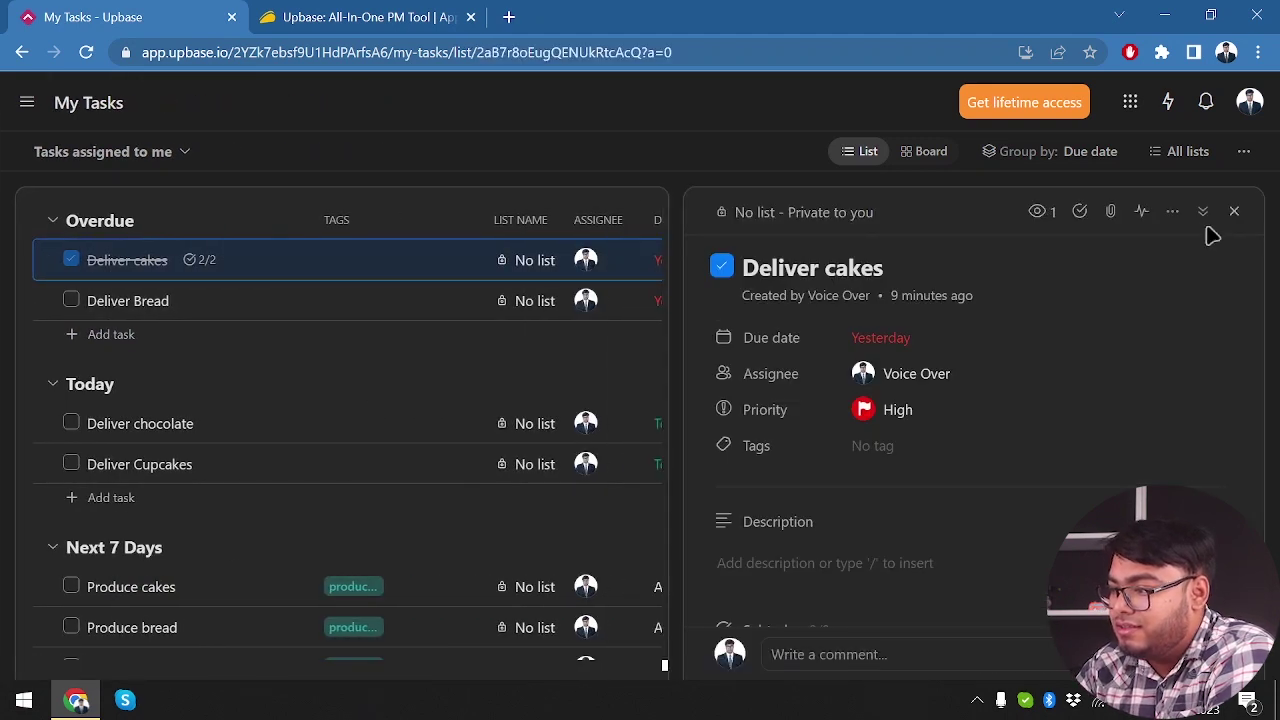
pyautogui.click(1234, 211)
pyautogui.scroll(-3, 700, 351)
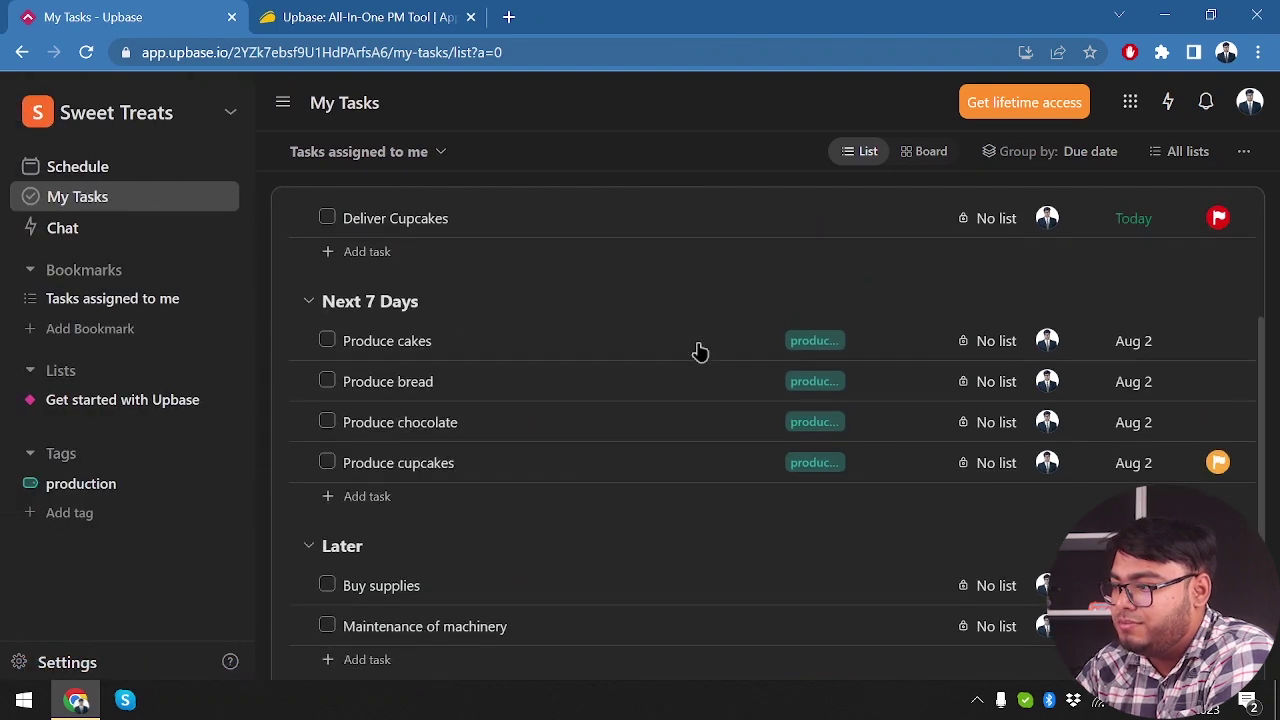
# Look through all date groups in My Tasks and check the list of available workspaces, staying in Sweet Treats
pyautogui.scroll(-2, 374, 626)
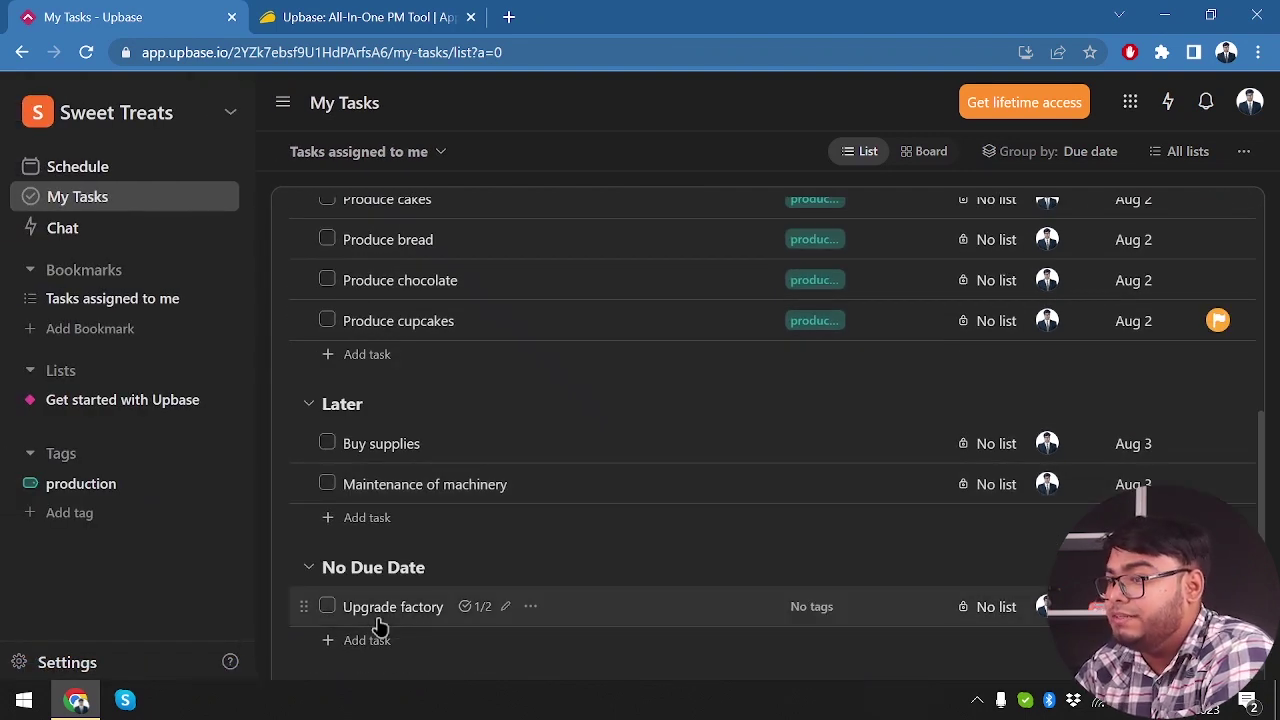
pyautogui.scroll(5, 530, 410)
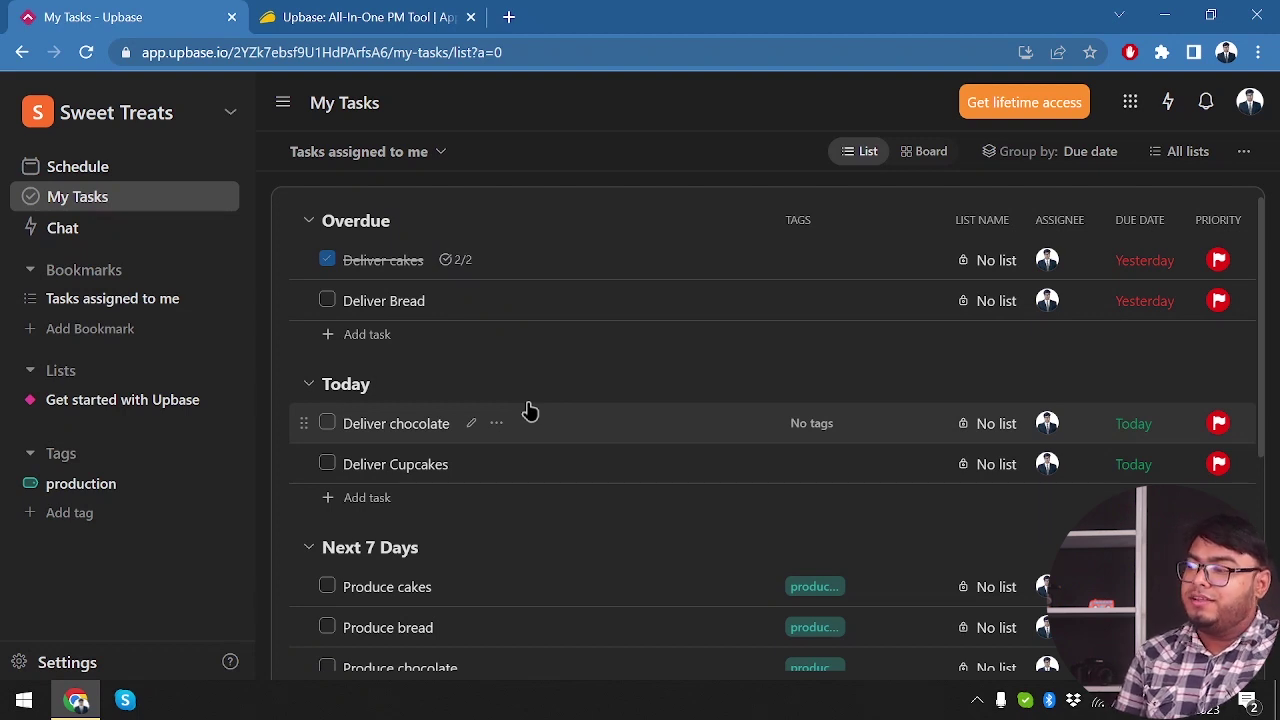
pyautogui.click(220, 118)
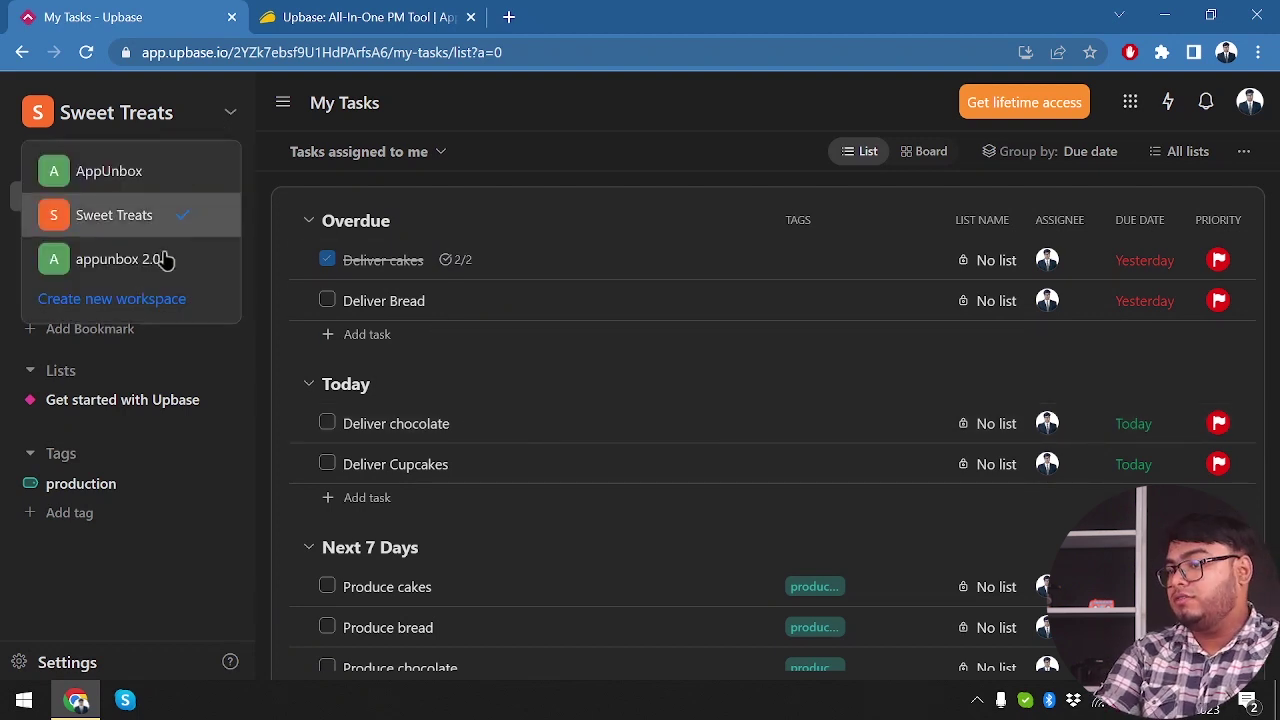
pyautogui.click(505, 126)
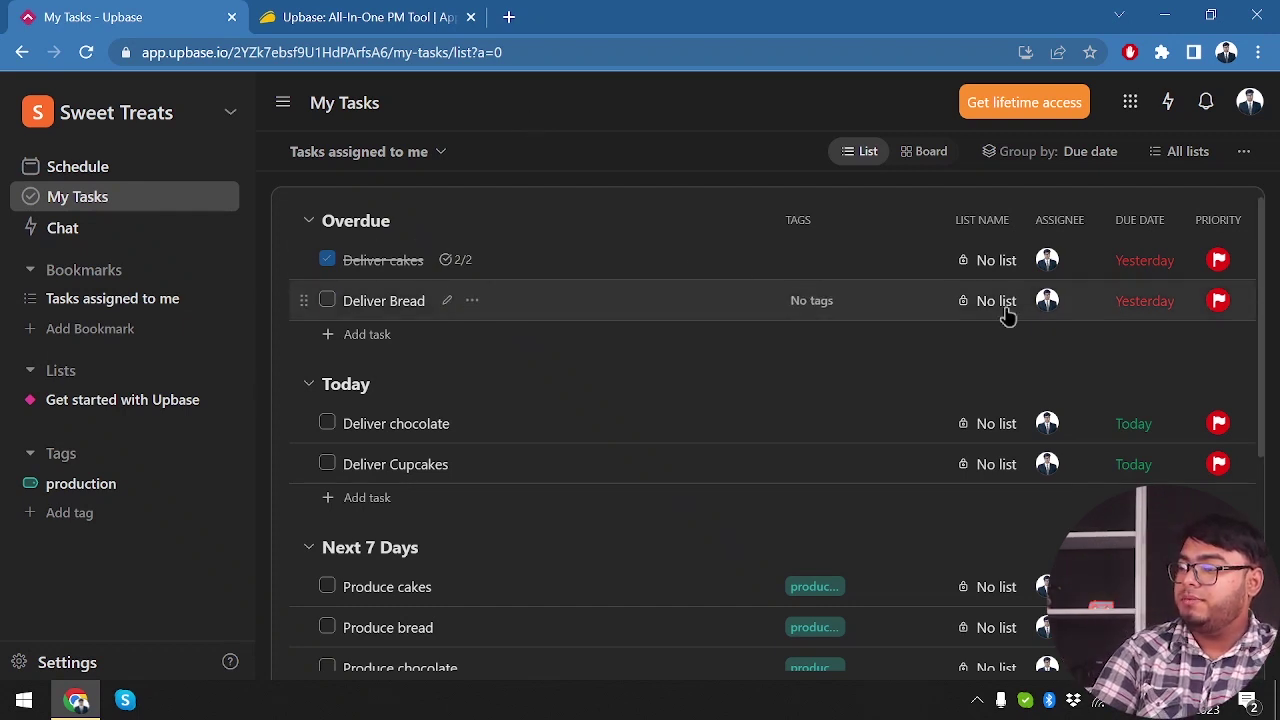
# Examine the assignee choices for the "Deliver Bread" task and close them without changing the assignment
pyautogui.click(1047, 301)
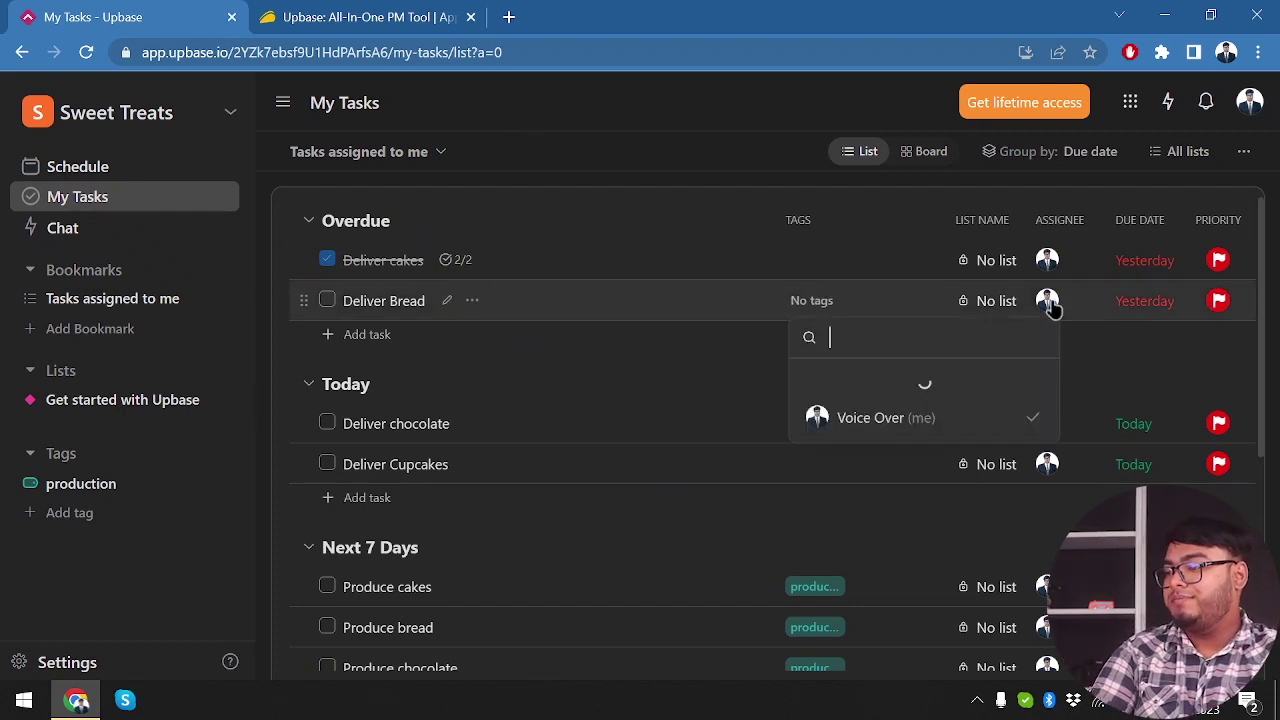
pyautogui.click(648, 374)
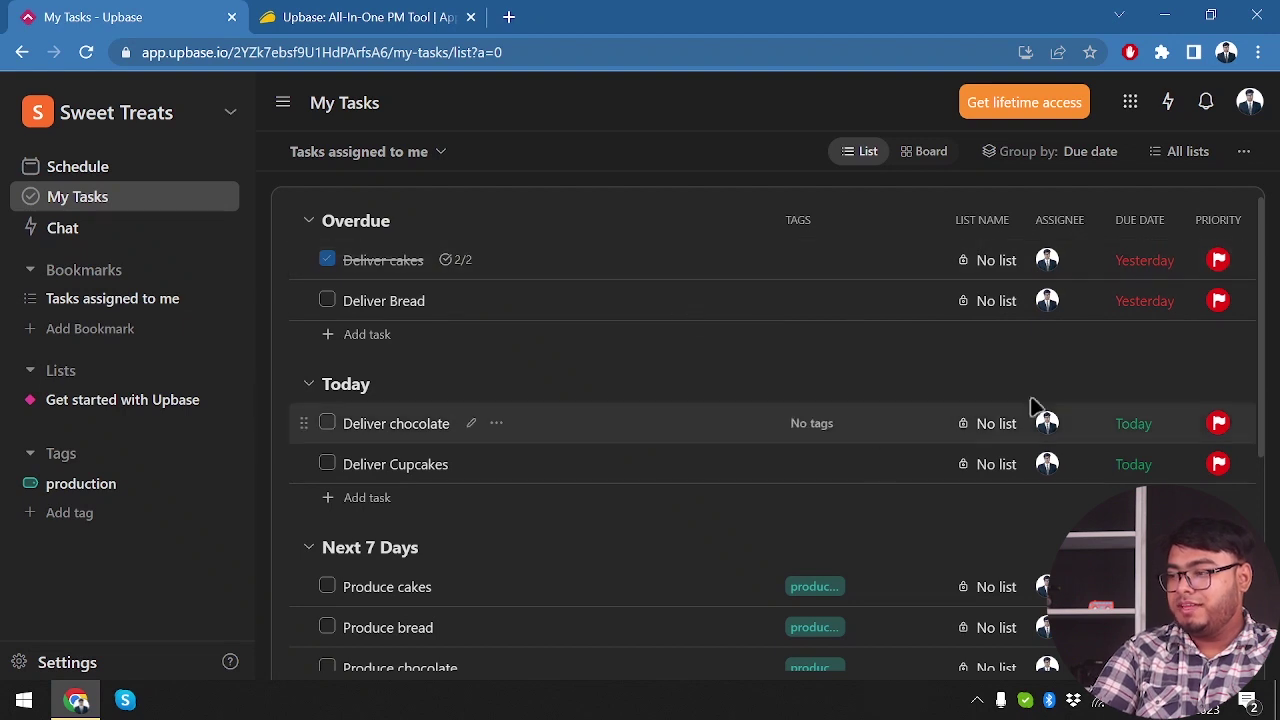
pyautogui.click(1050, 302)
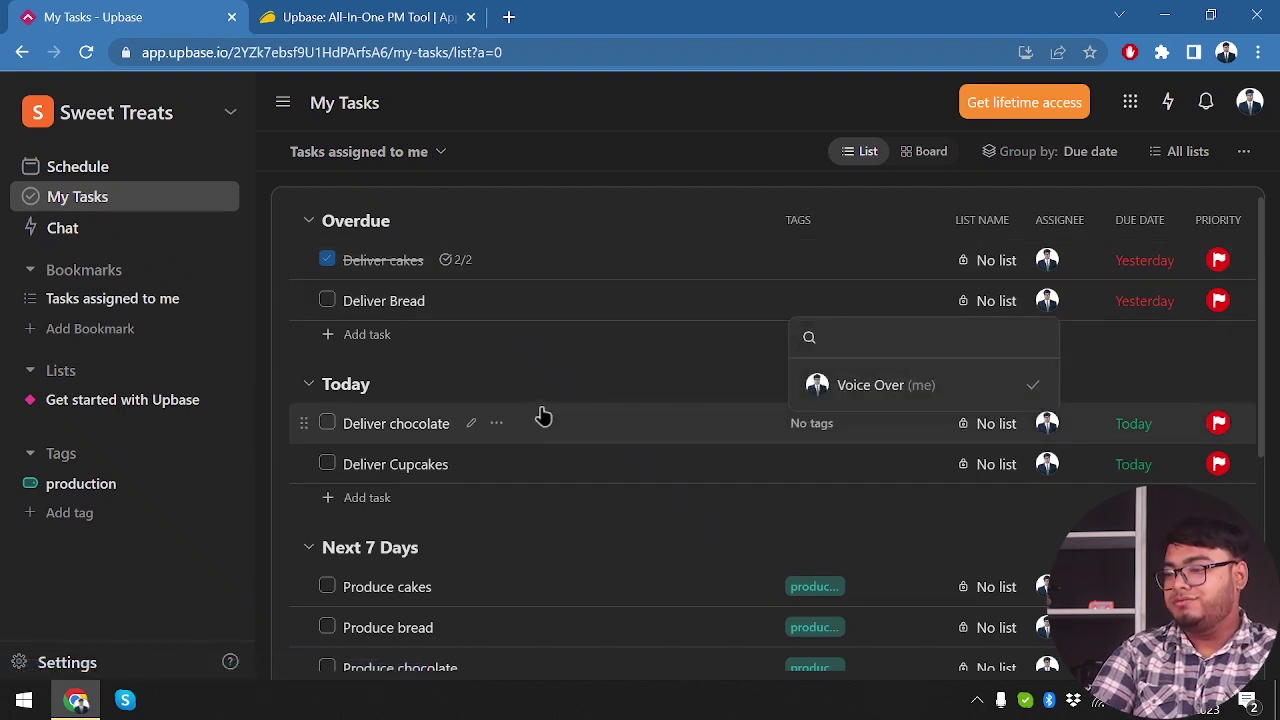
pyautogui.click(778, 364)
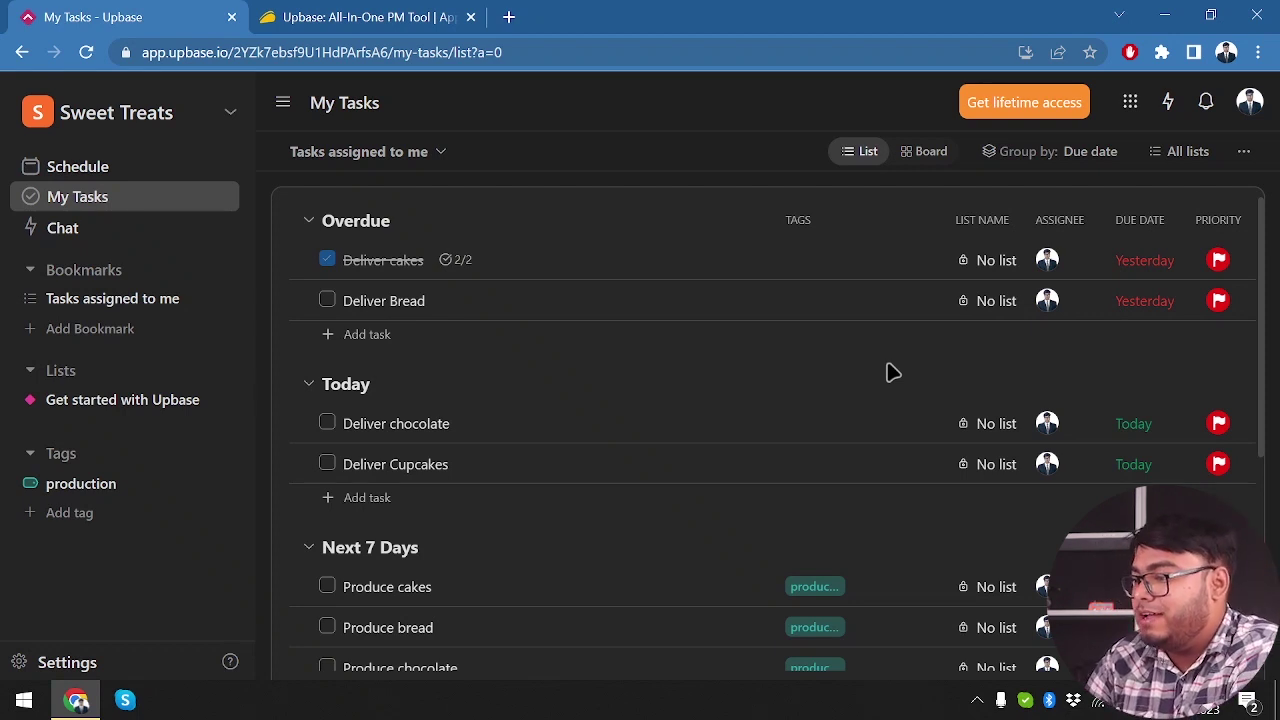
pyautogui.click(1053, 305)
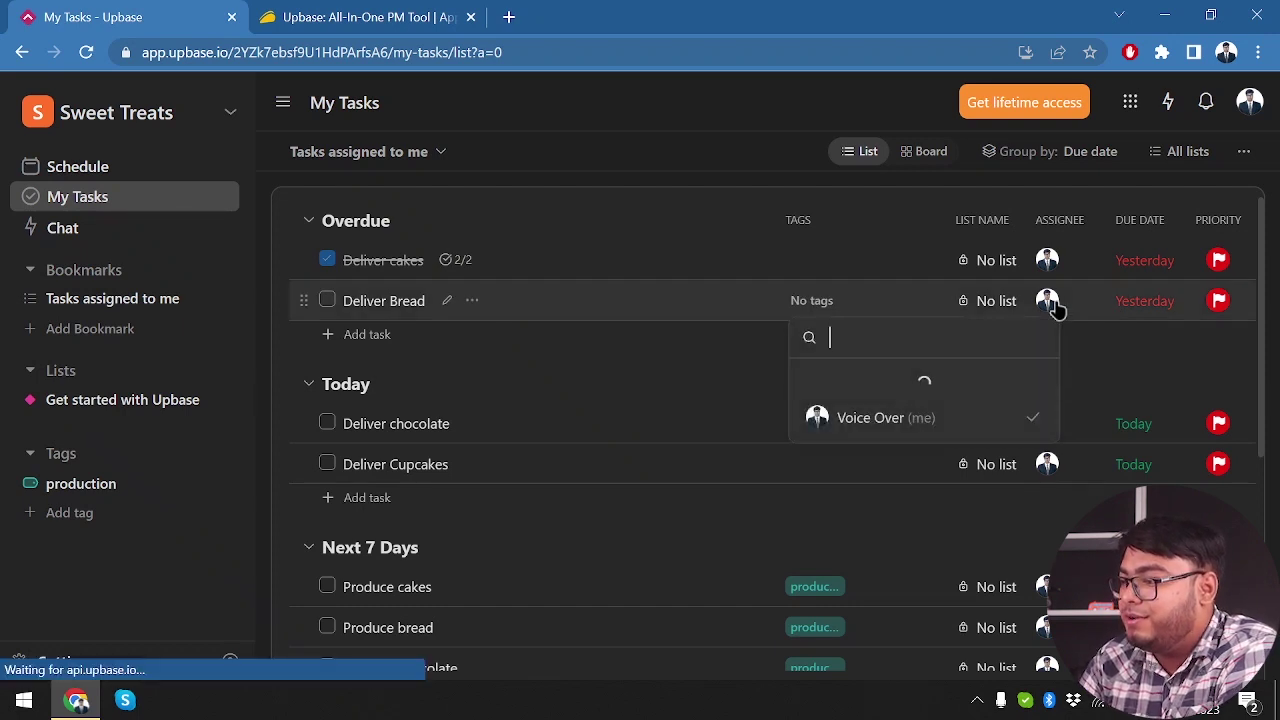
pyautogui.click(597, 378)
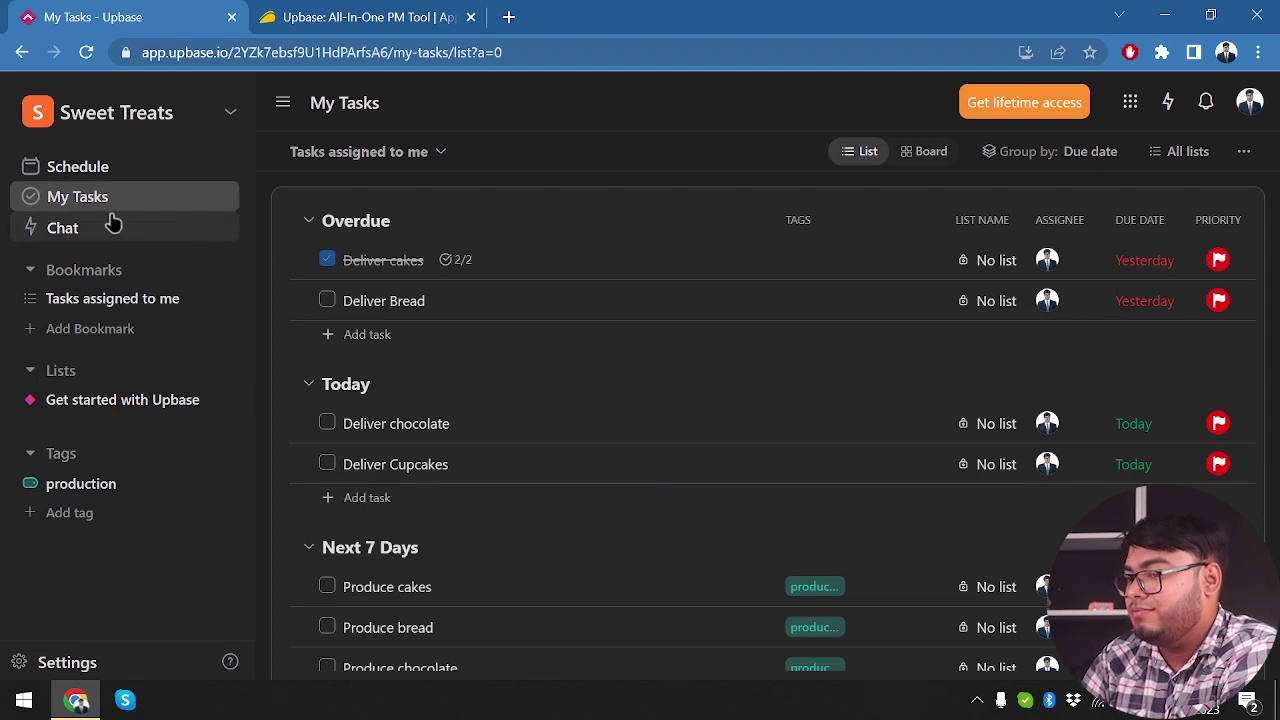
# Browse the Schedule's daily planner from 25 to 28 July 2023 and add a task named "test" on Friday 28
pyautogui.click(85, 174)
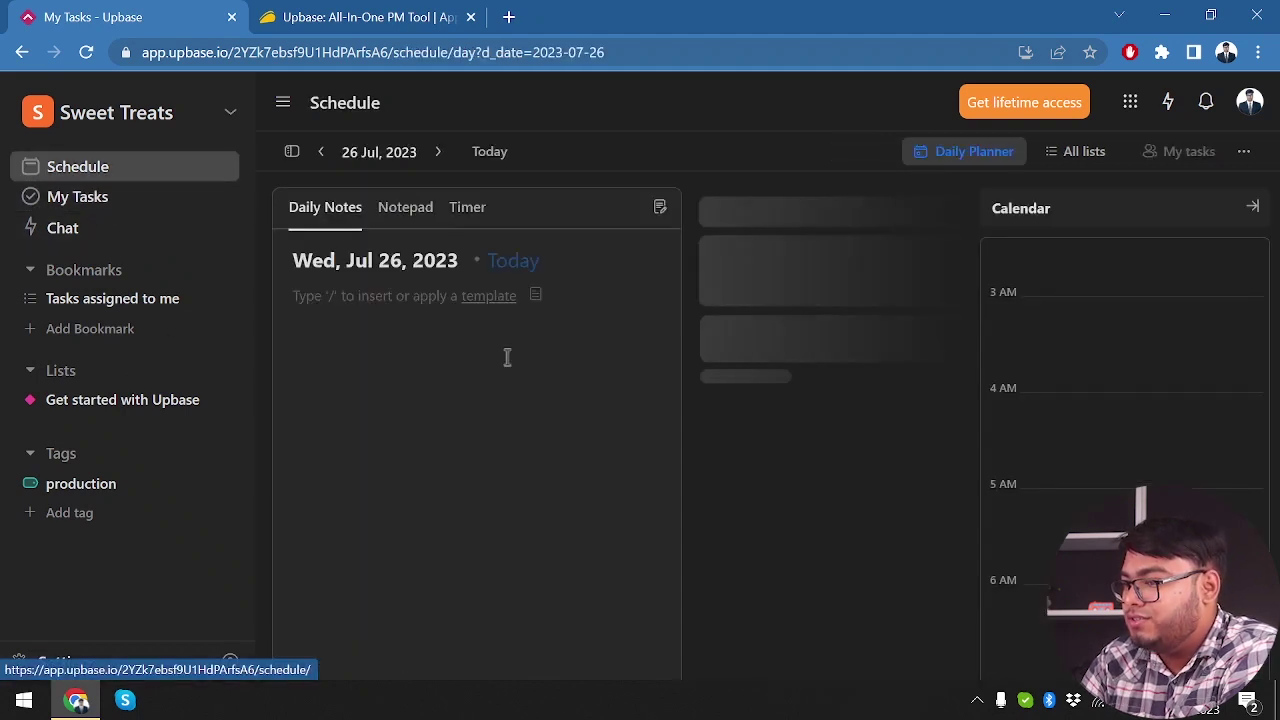
pyautogui.click(327, 155)
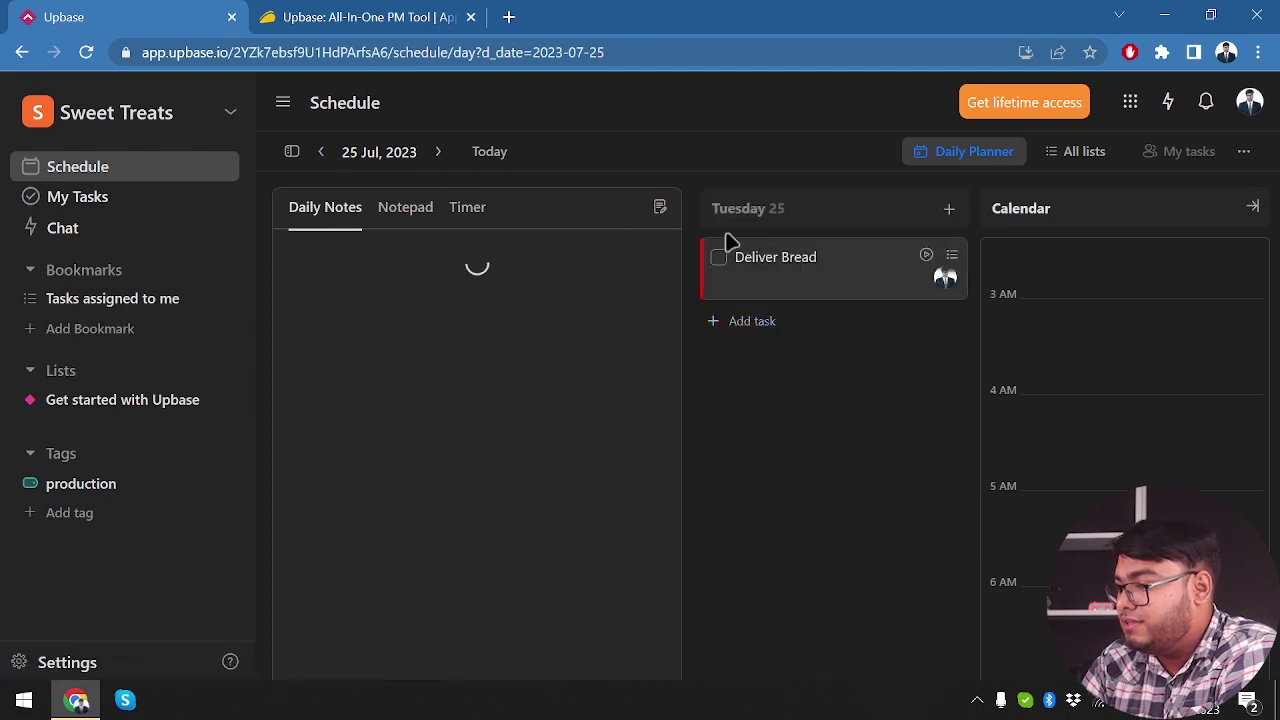
pyautogui.click(440, 156)
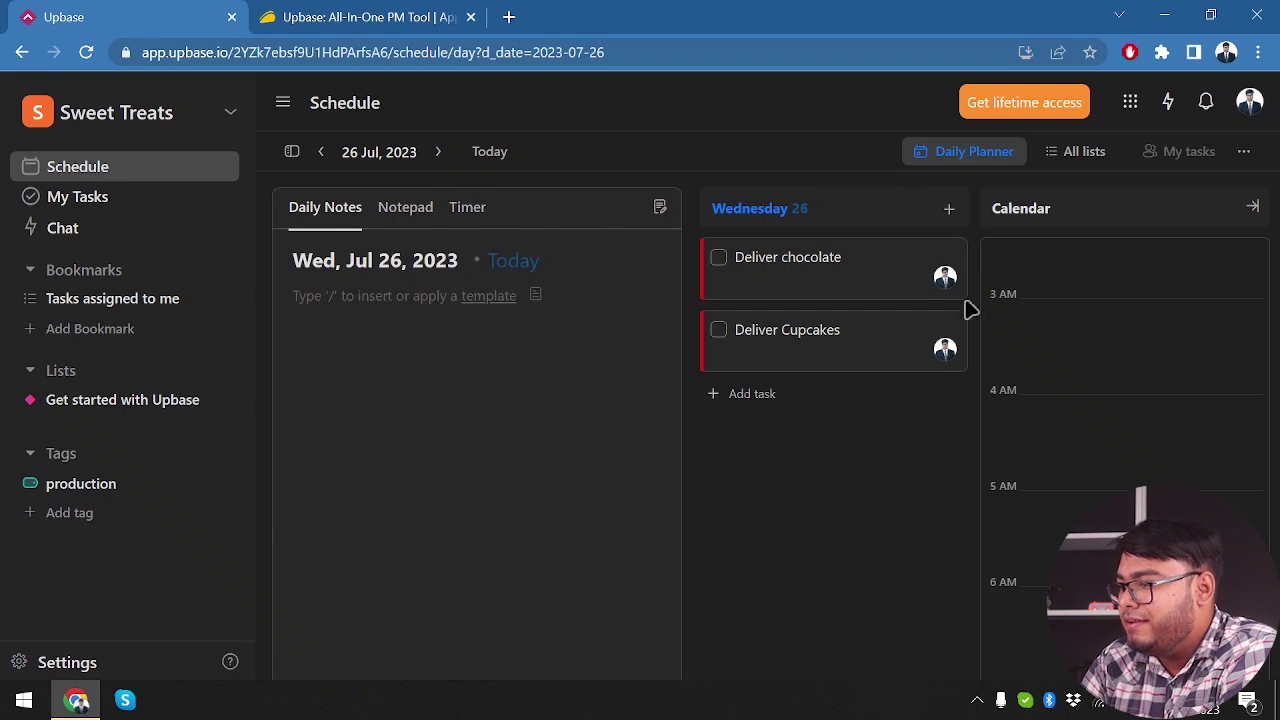
pyautogui.click(438, 151)
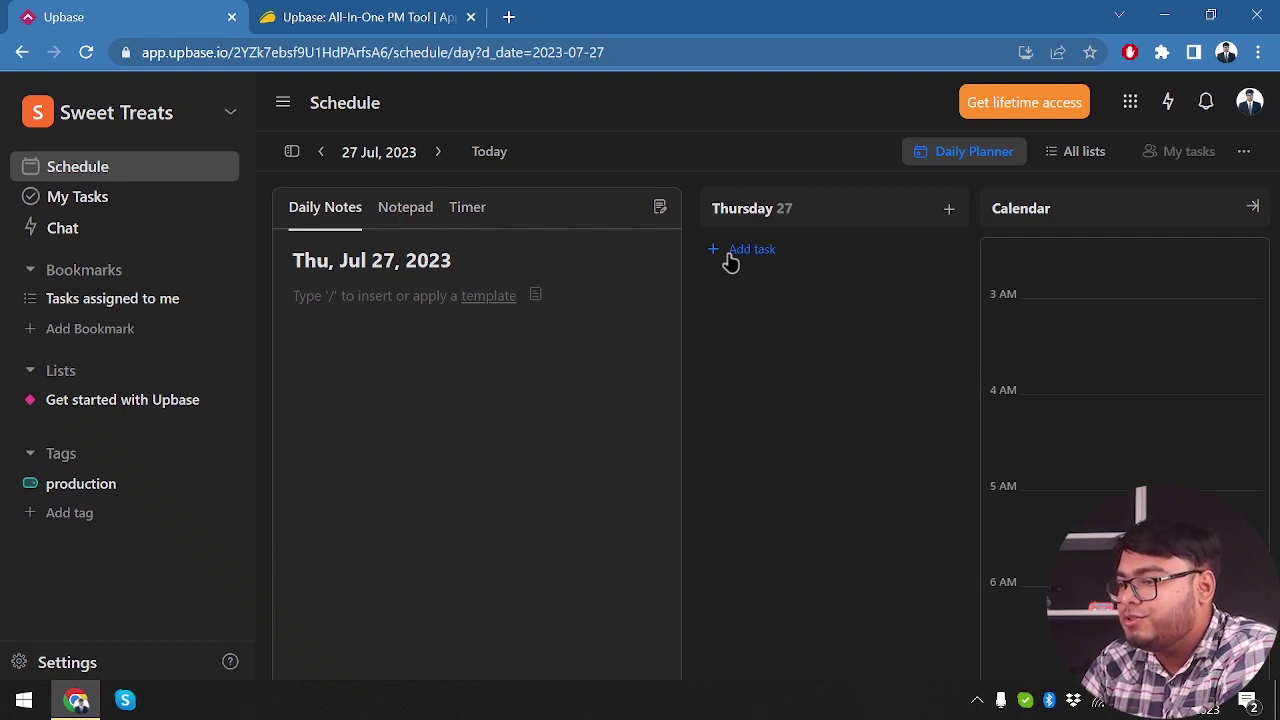
pyautogui.click(440, 152)
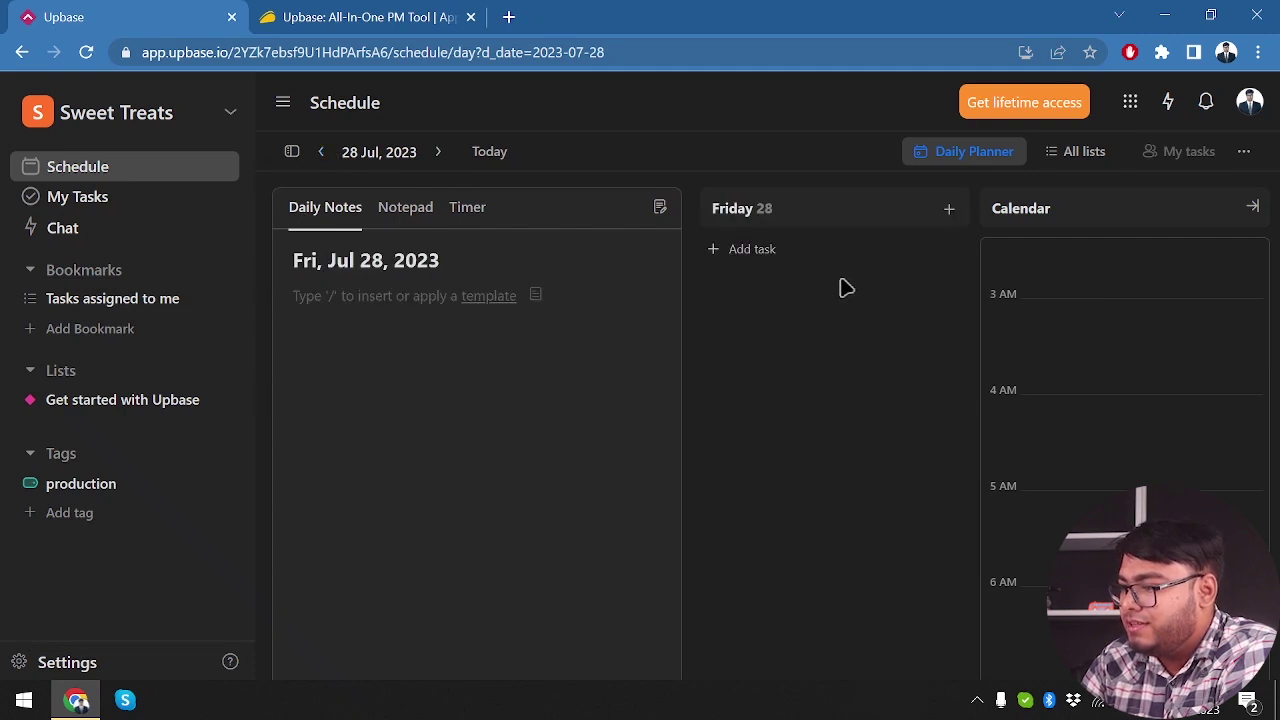
pyautogui.click(778, 250)
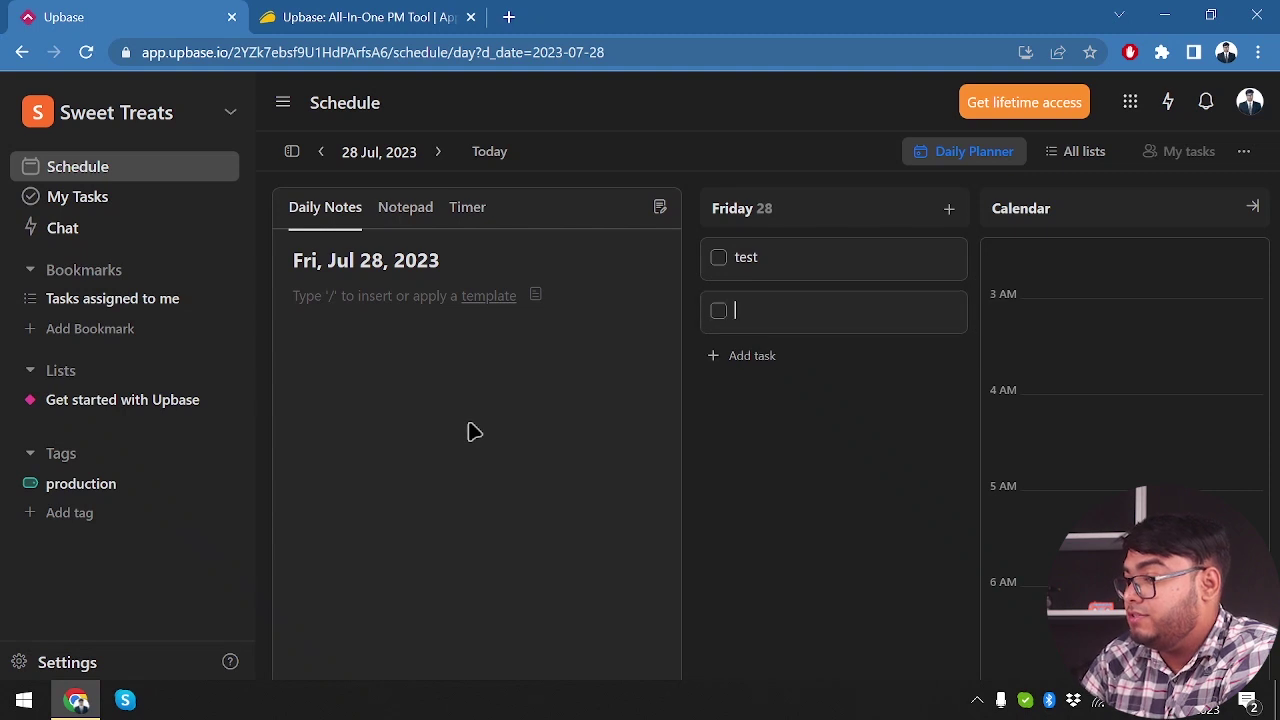
# Return to My Tasks, look through its date groups for the new task, and check the "Tasks assigned to me" bookmark
pyautogui.click(100, 197)
pyautogui.scroll(-4, 425, 418)
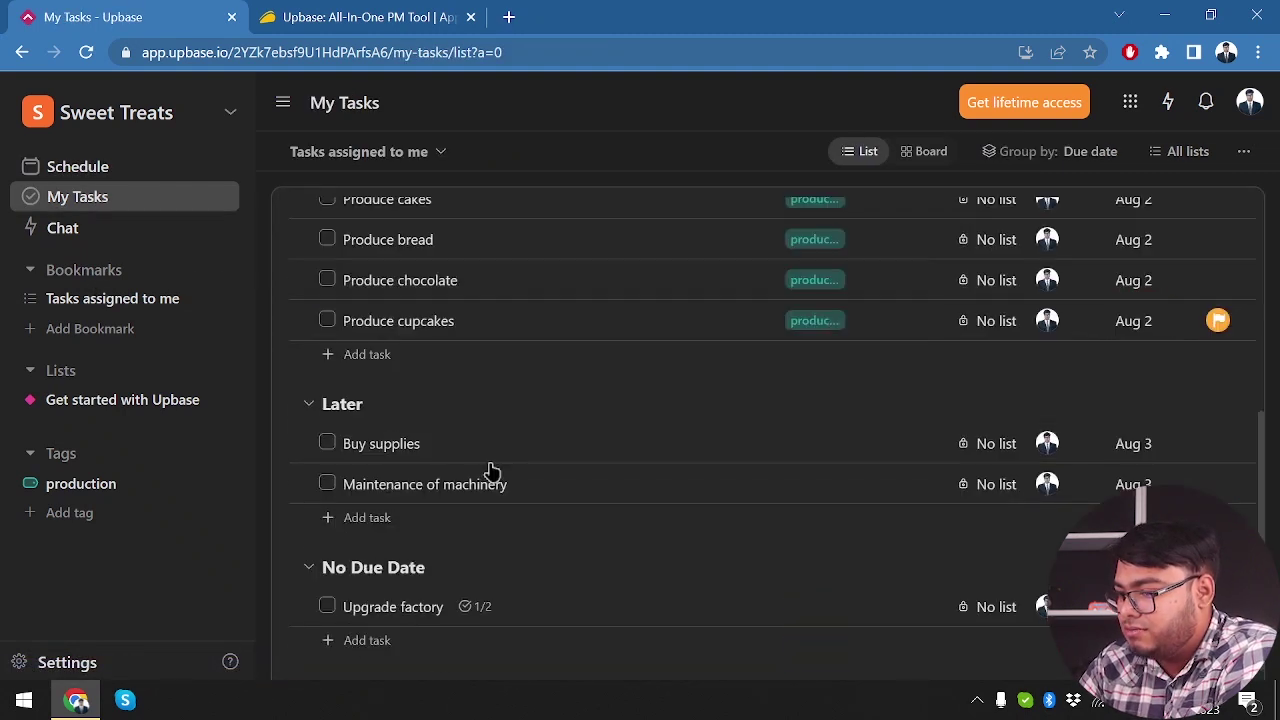
pyautogui.scroll(4, 490, 470)
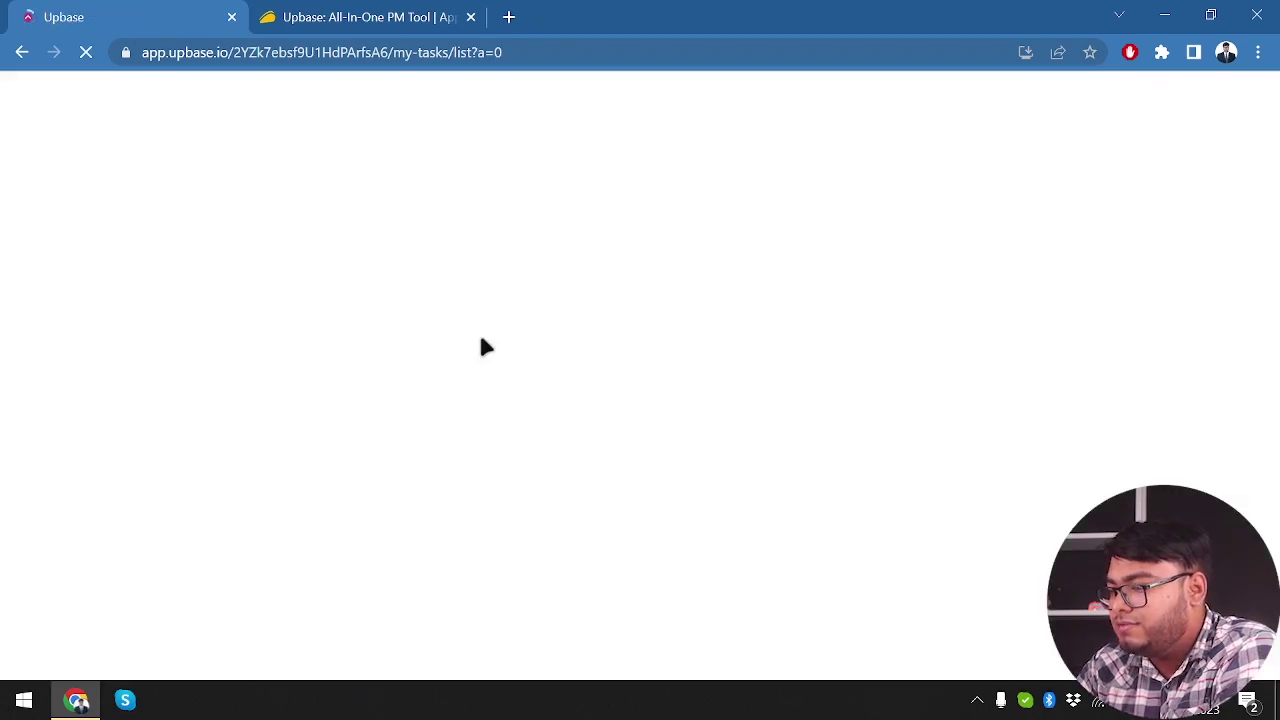
pyautogui.scroll(2, 480, 346)
pyautogui.scroll(-1, 482, 346)
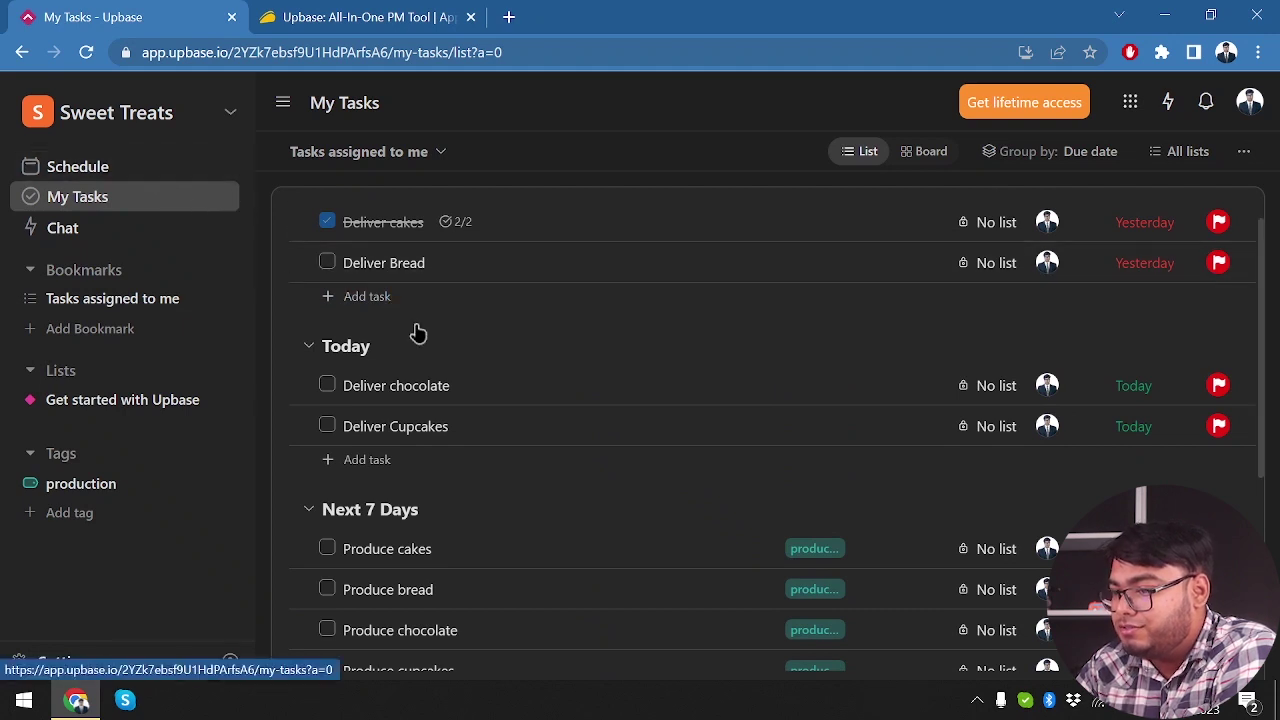
pyautogui.scroll(-4, 414, 334)
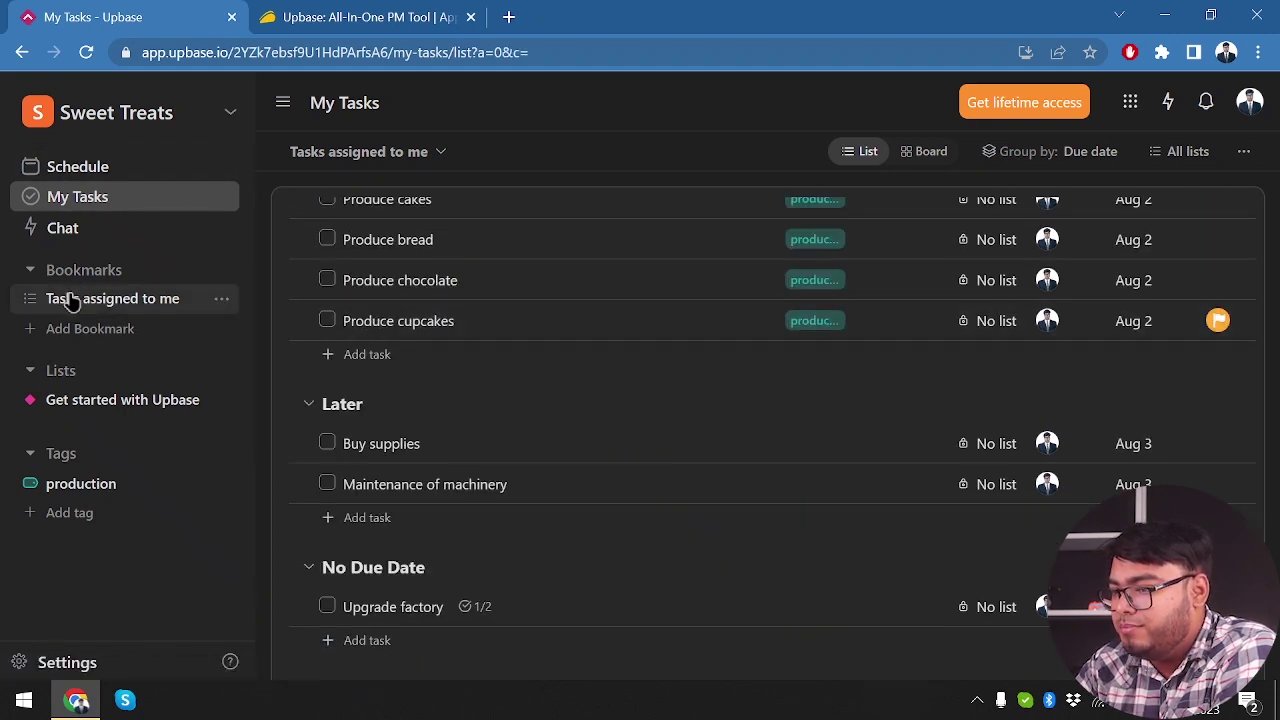
pyautogui.click(143, 305)
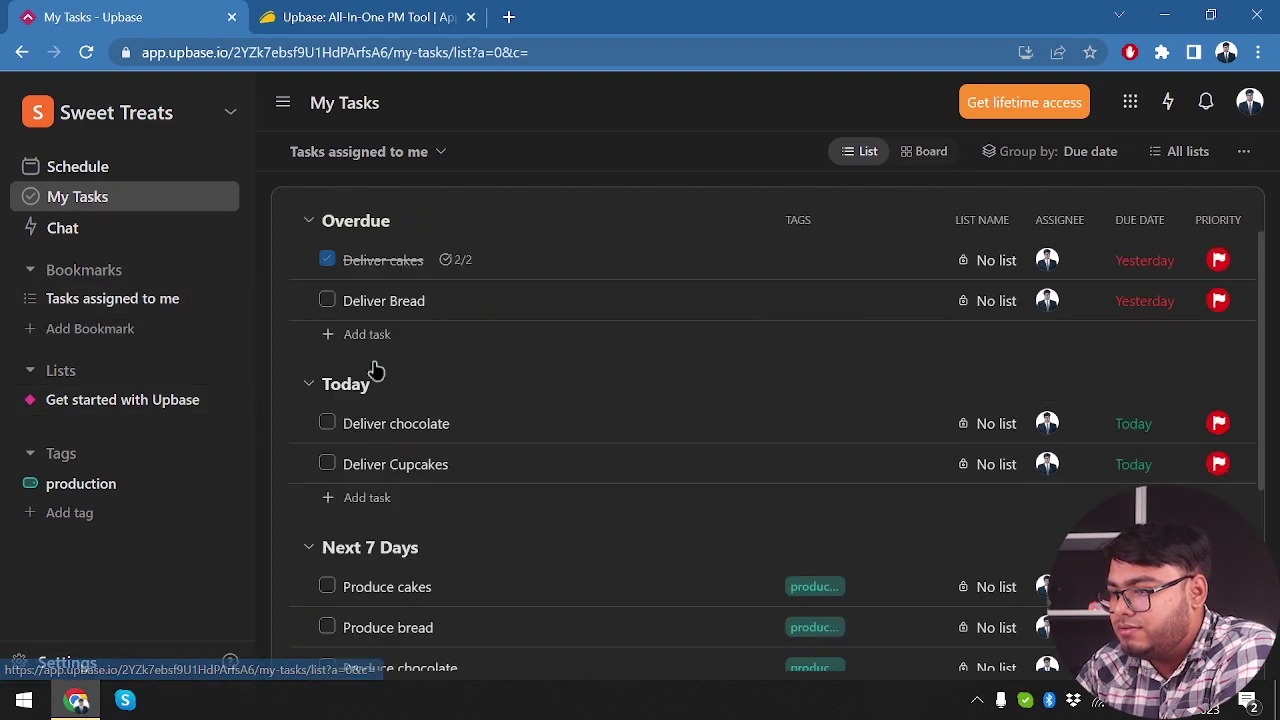
# Inspect the link, name, icon and color options for adding a bookmark, and close them without saving
pyautogui.click(120, 268)
pyautogui.click(229, 269)
pyautogui.moveTo(758, 265); pyautogui.dragTo(281, 340)
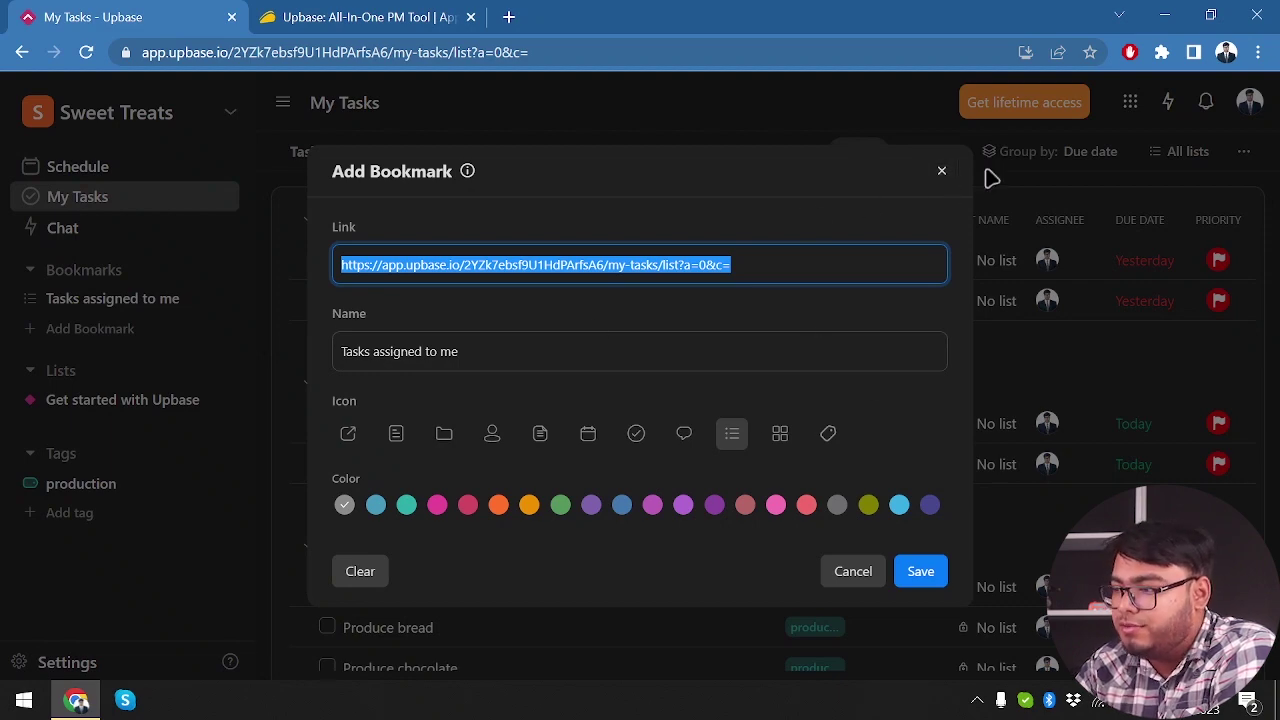
pyautogui.click(941, 171)
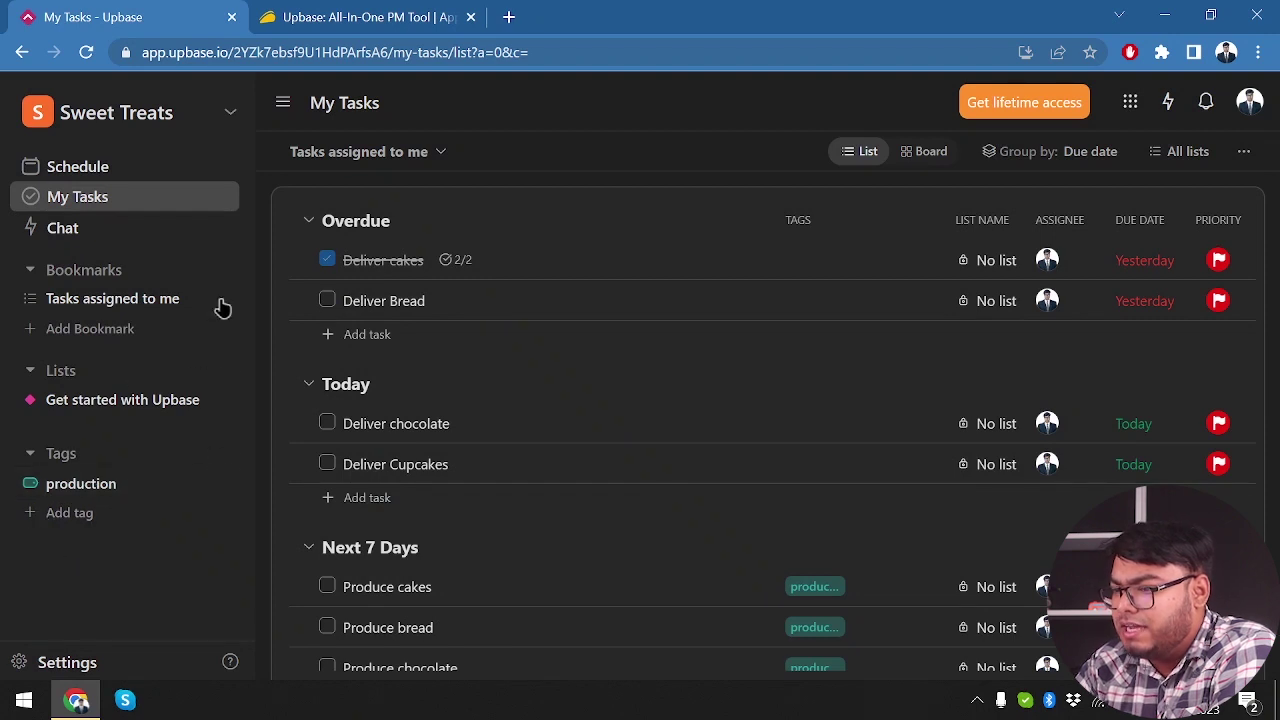
# Open the chat and close the "Get started with Upbase" channel
pyautogui.click(78, 240)
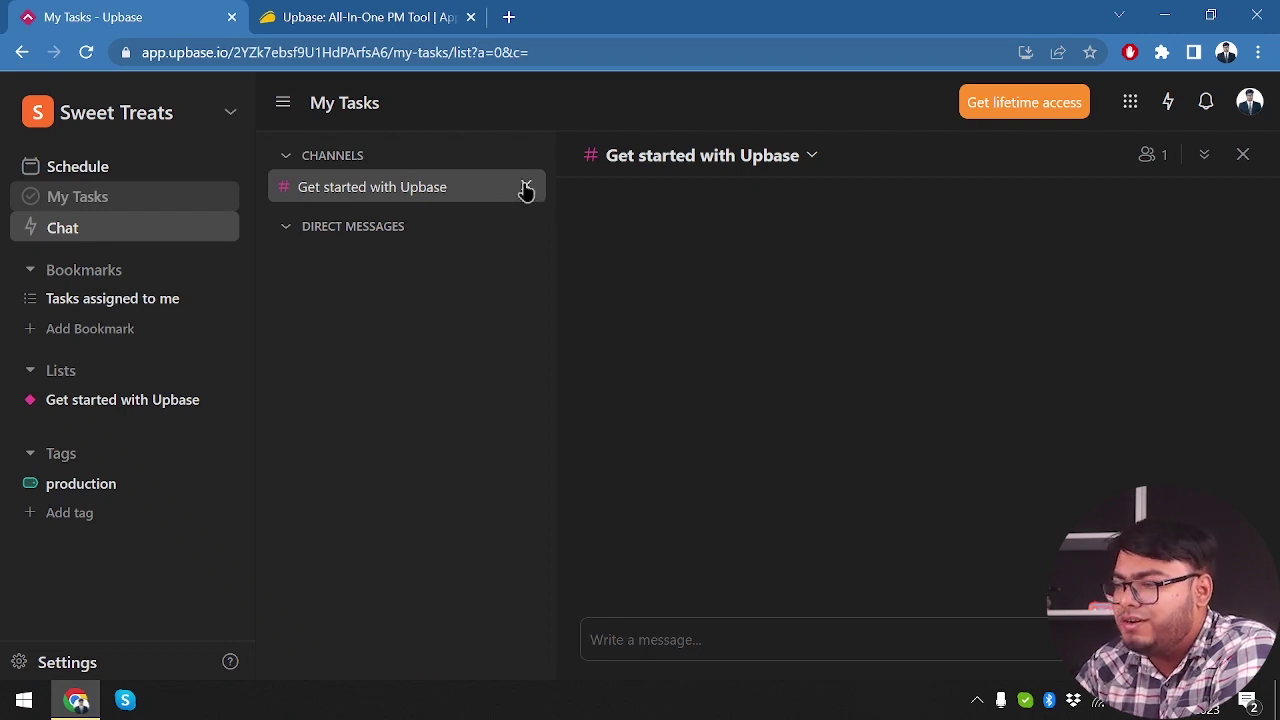
pyautogui.click(526, 188)
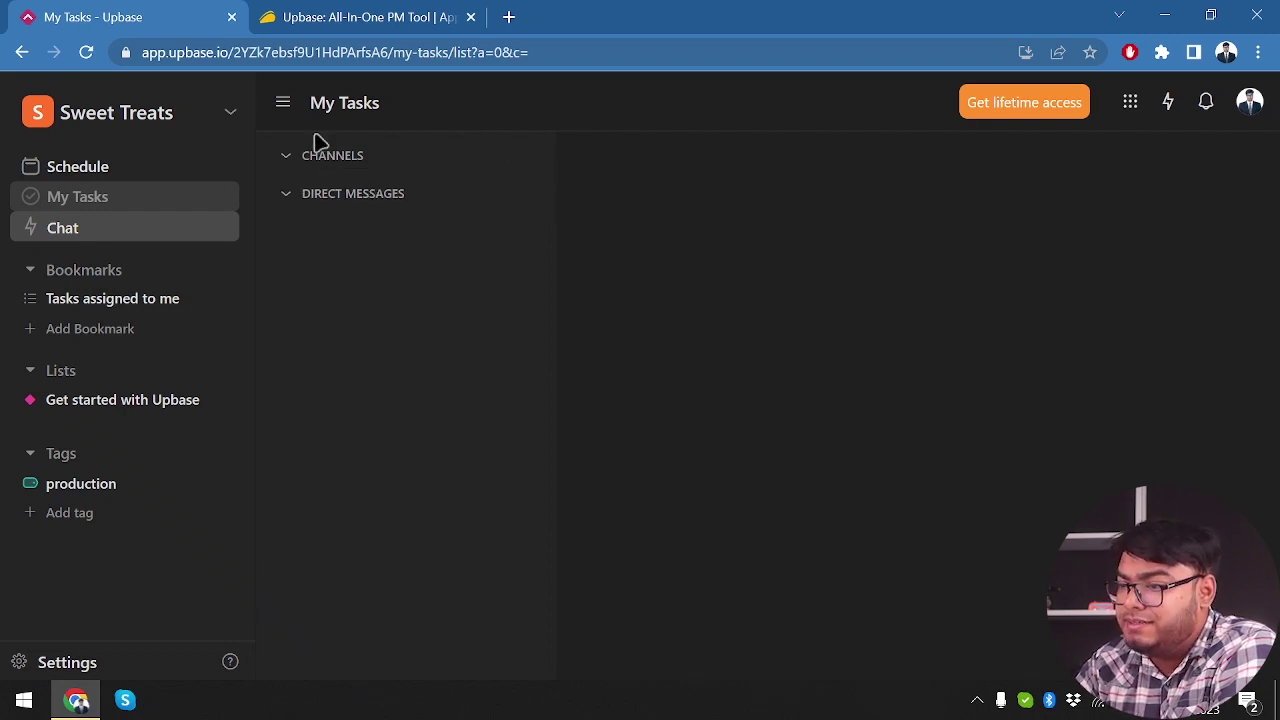
# Start a direct message with your own account and send "hi", "what are you gonna do today" and "do your task fast"
pyautogui.click(536, 194)
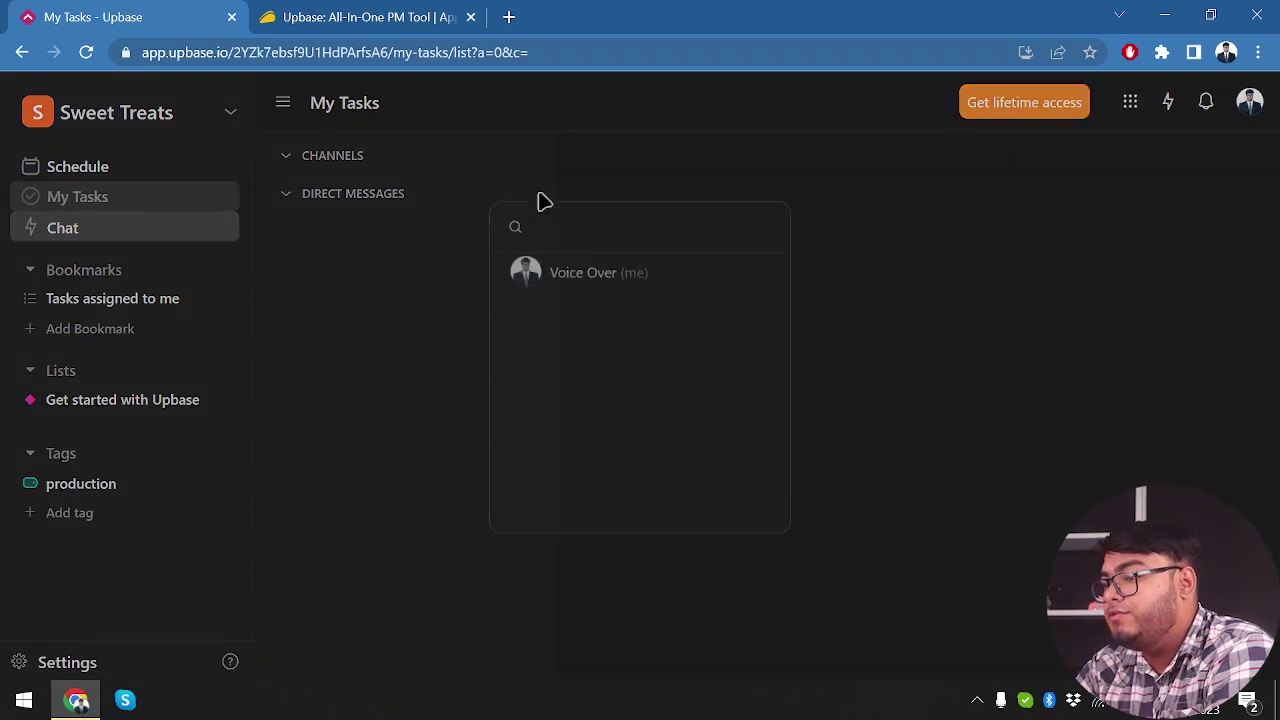
pyautogui.click(578, 284)
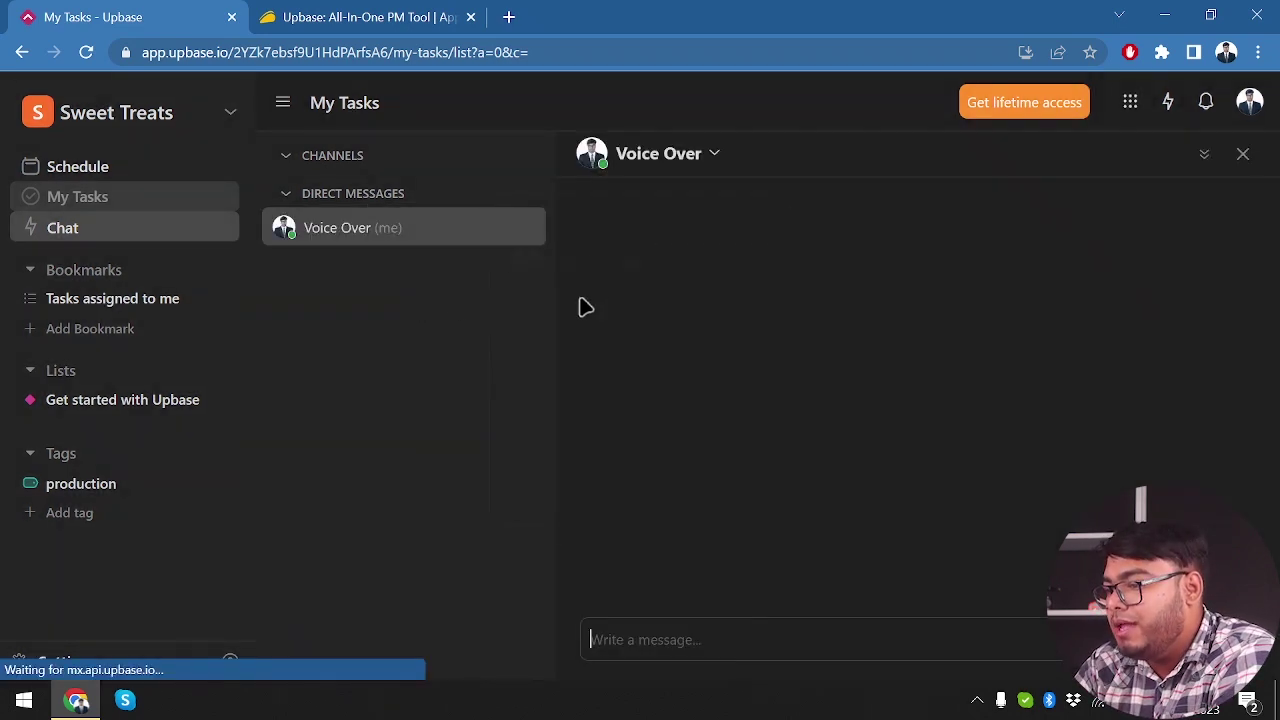
pyautogui.write('hi')
pyautogui.press('Return')
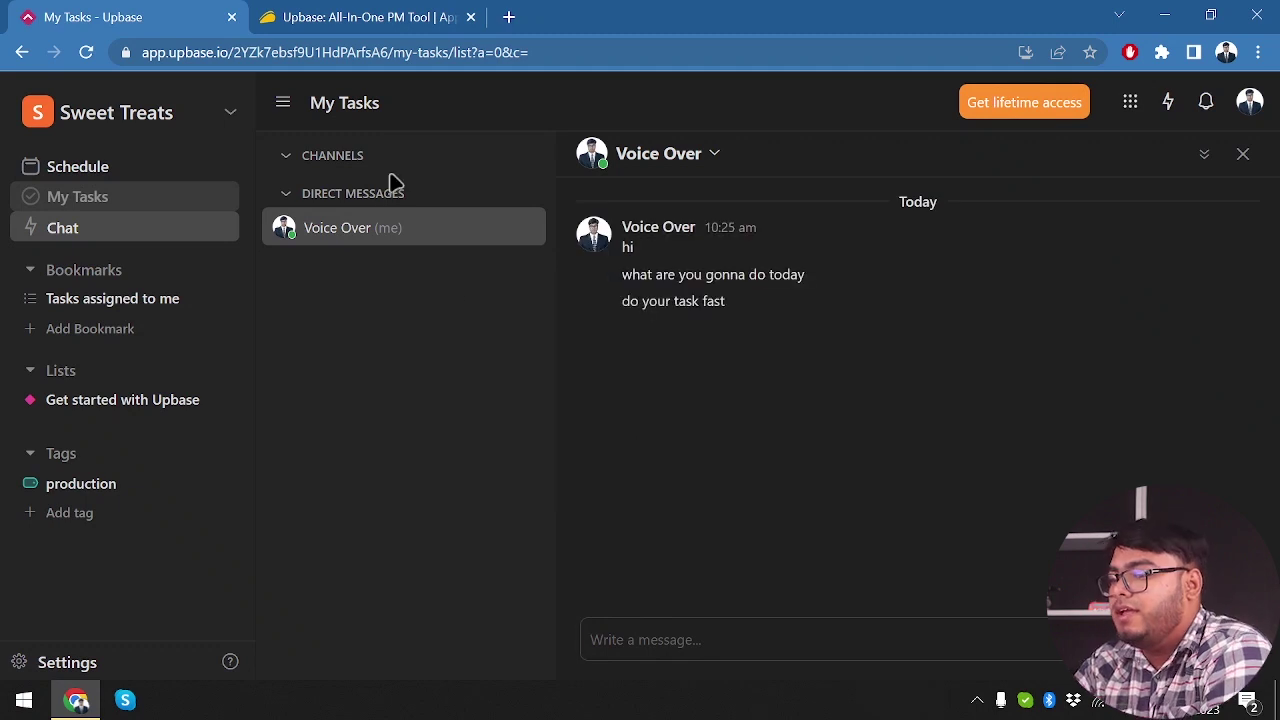
# Add the existing "Get started with Upbase" channel back to the chat and close it again
pyautogui.click(331, 162)
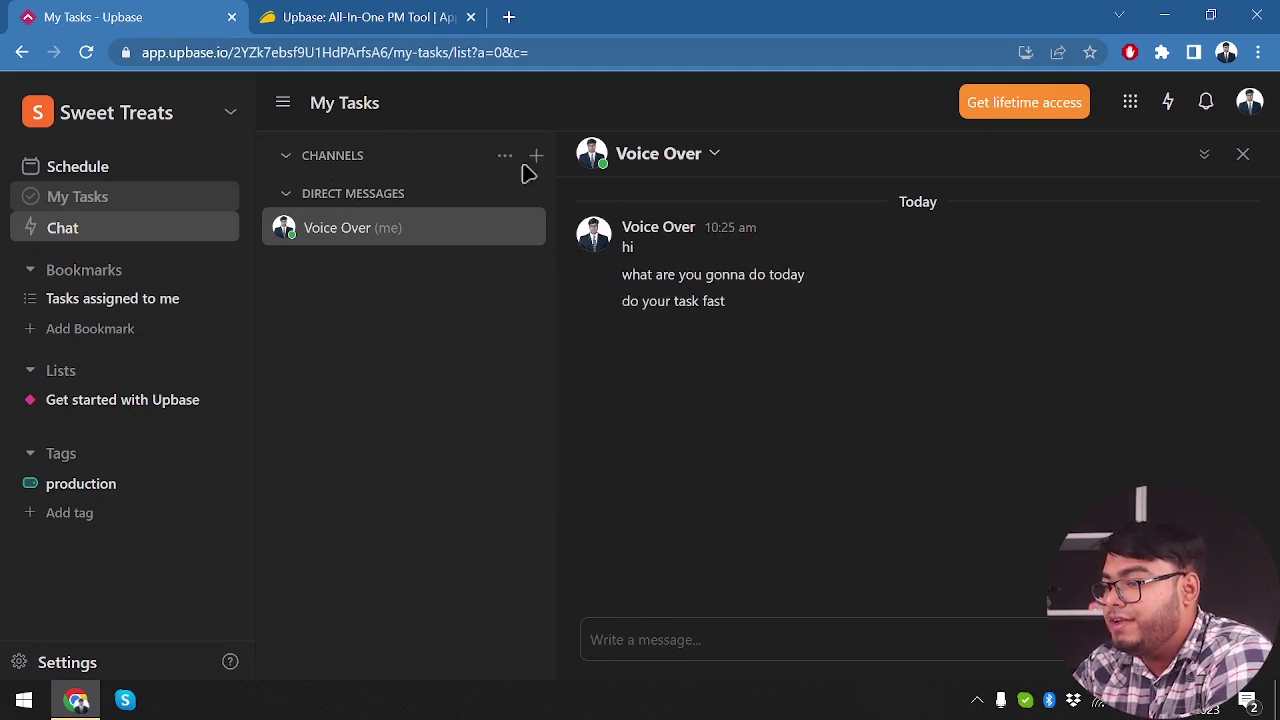
pyautogui.click(535, 157)
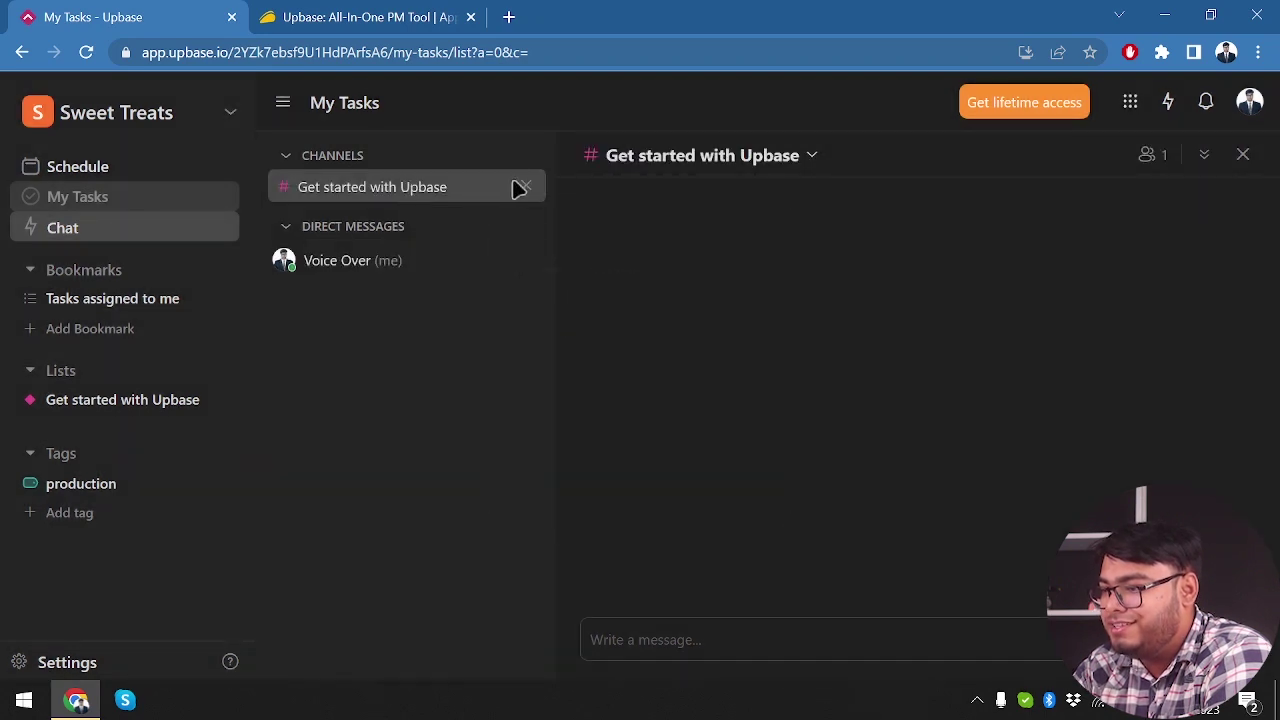
pyautogui.click(526, 185)
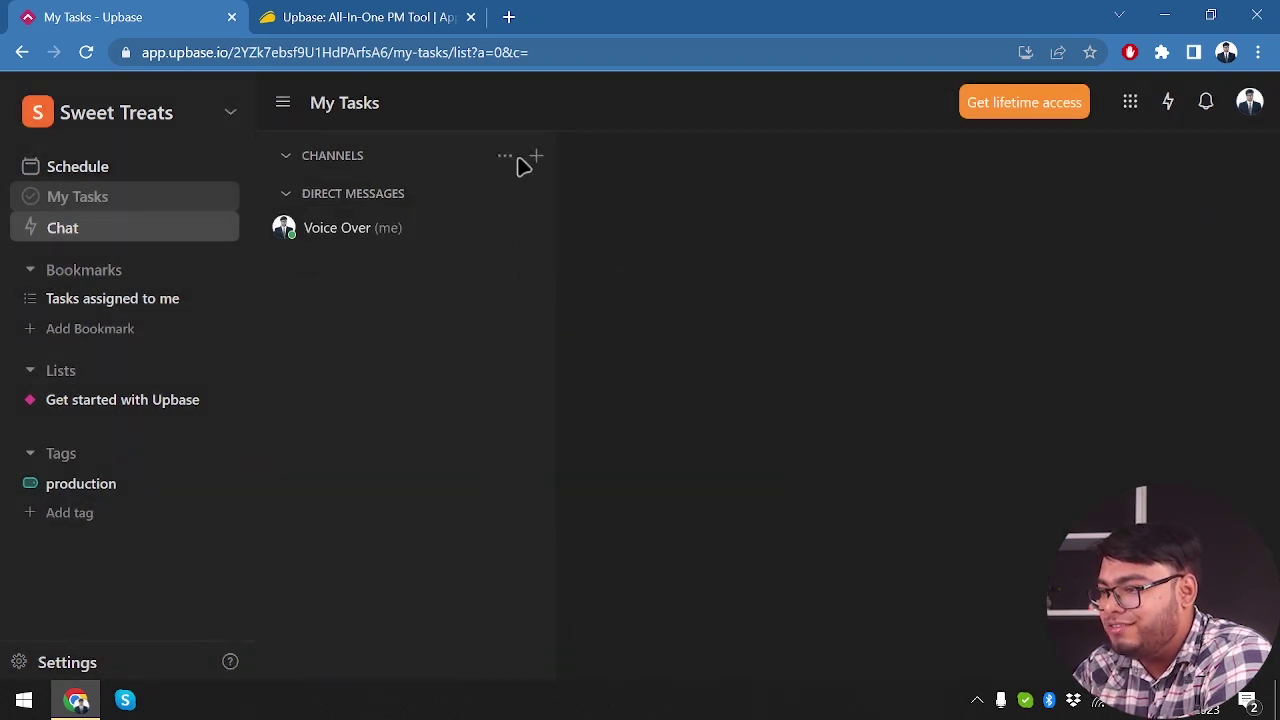
# Create a custom chat channel named "production"
pyautogui.click(505, 157)
pyautogui.click(532, 158)
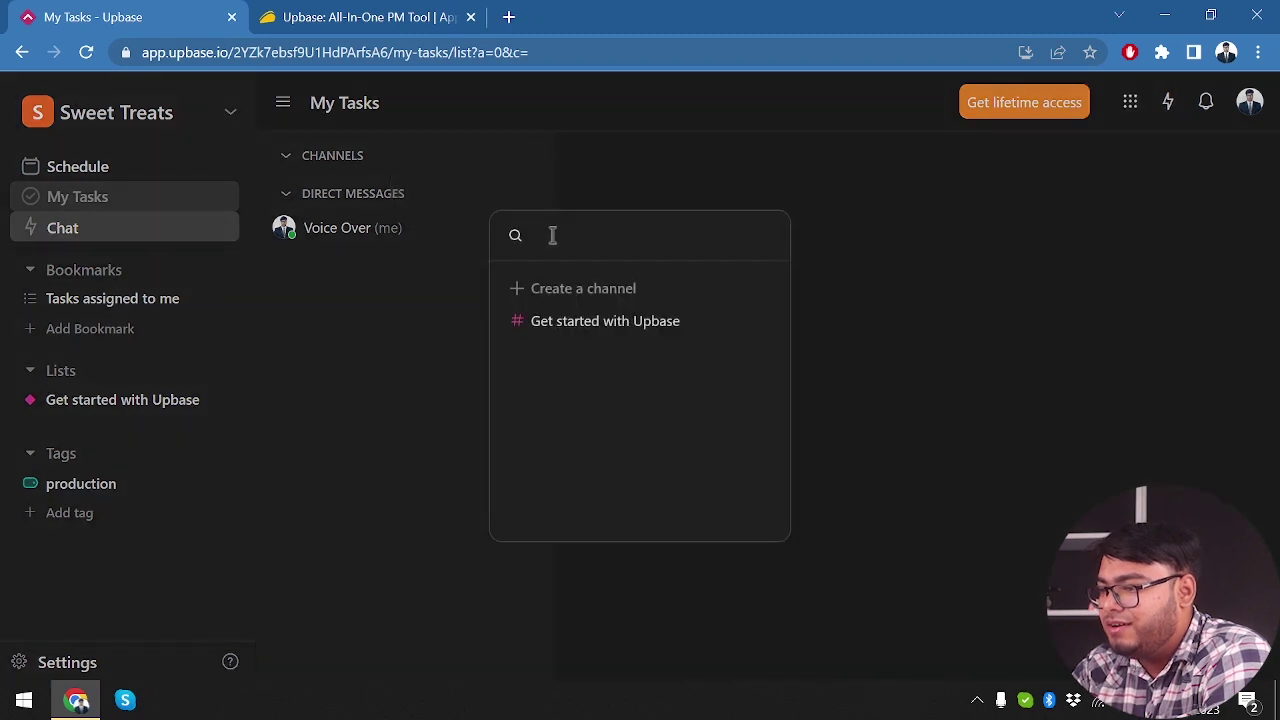
pyautogui.click(560, 292)
pyautogui.click(436, 344)
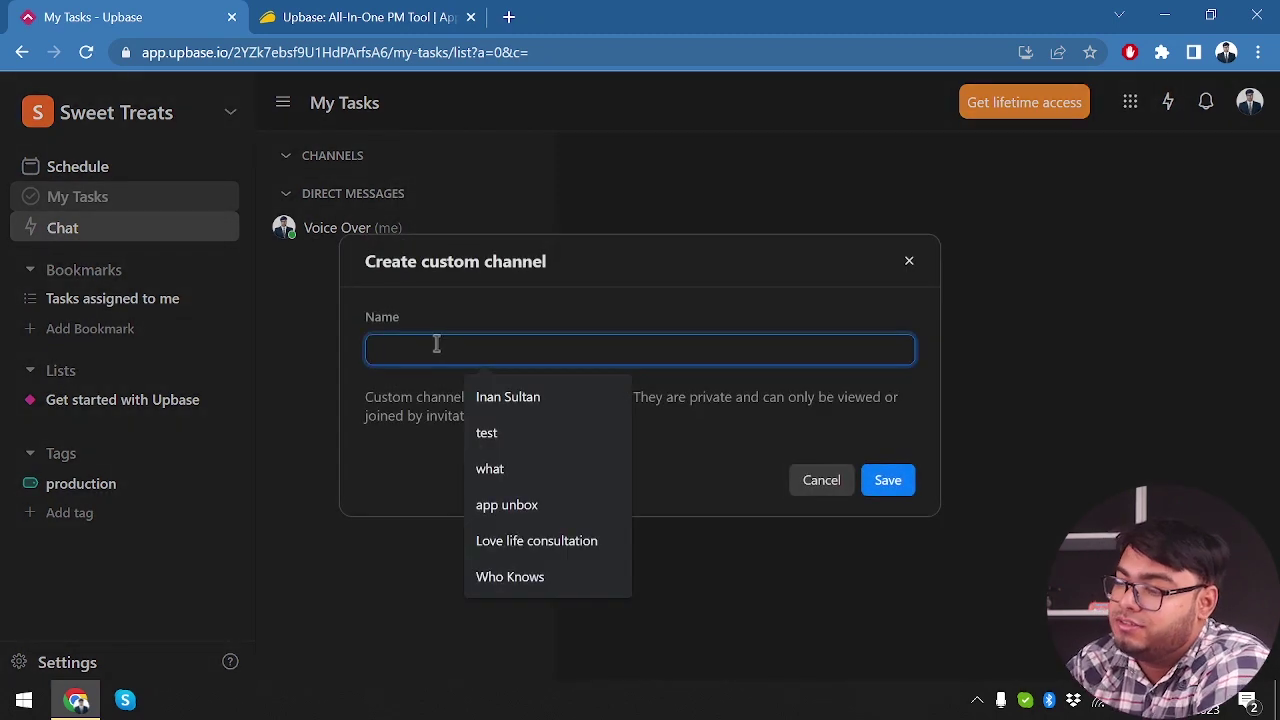
pyautogui.write('pro')
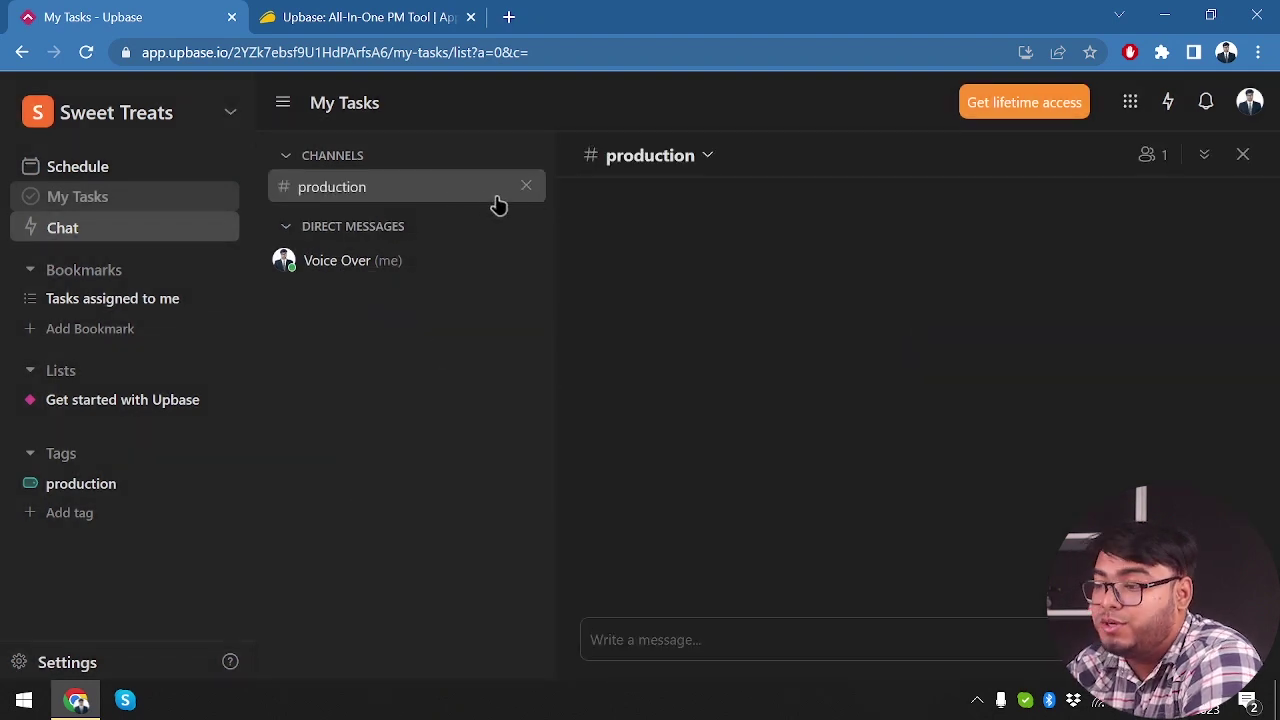
# Create a custom chat channel named "stock up" and switch to the production channel
pyautogui.click(530, 160)
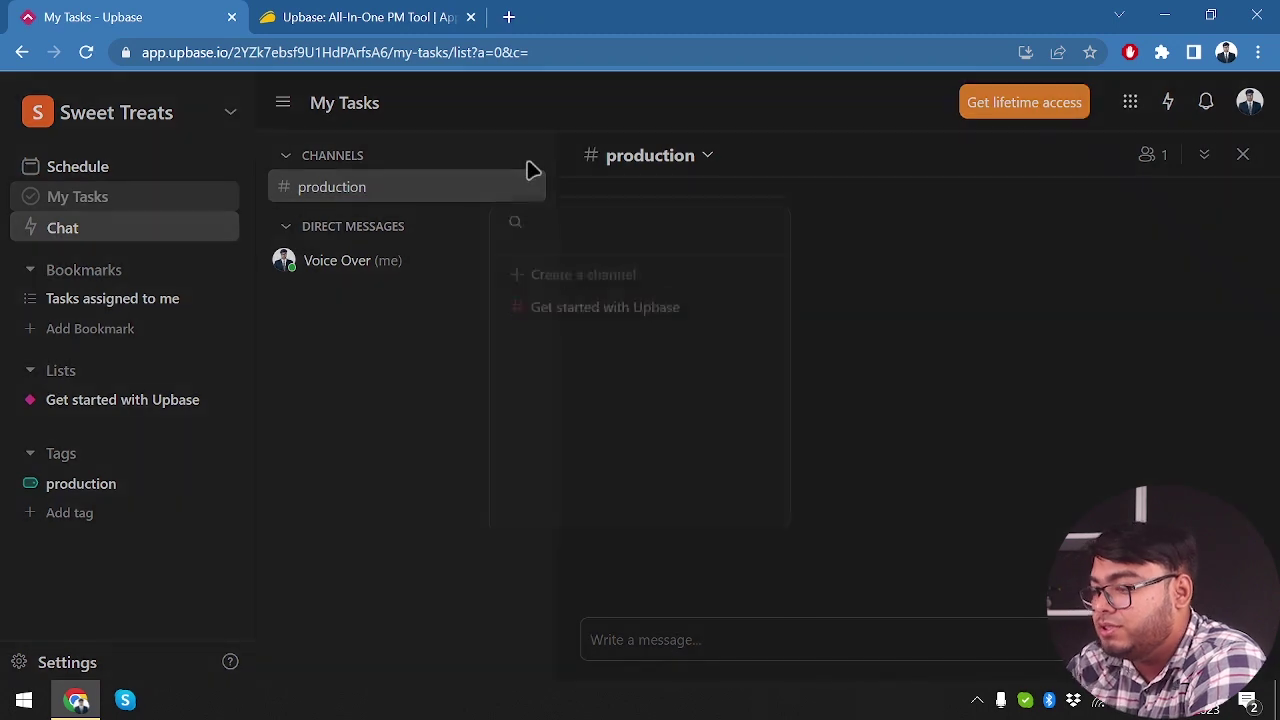
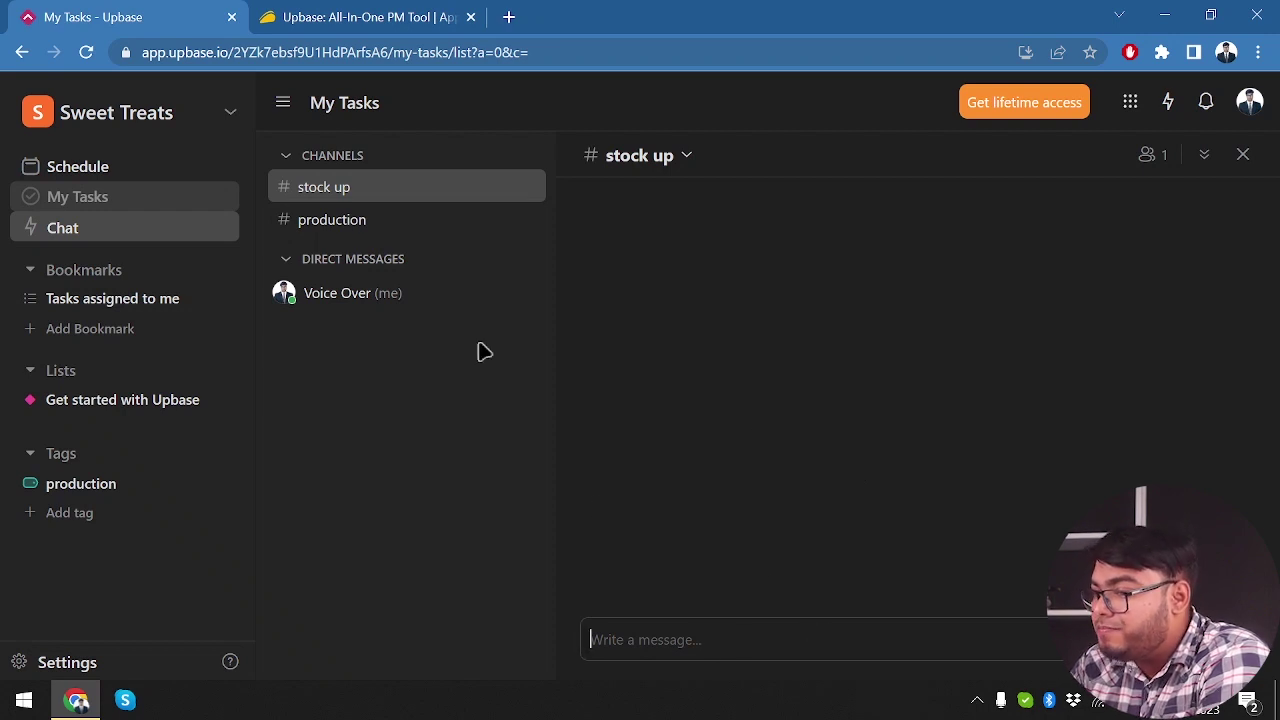
pyautogui.click(340, 219)
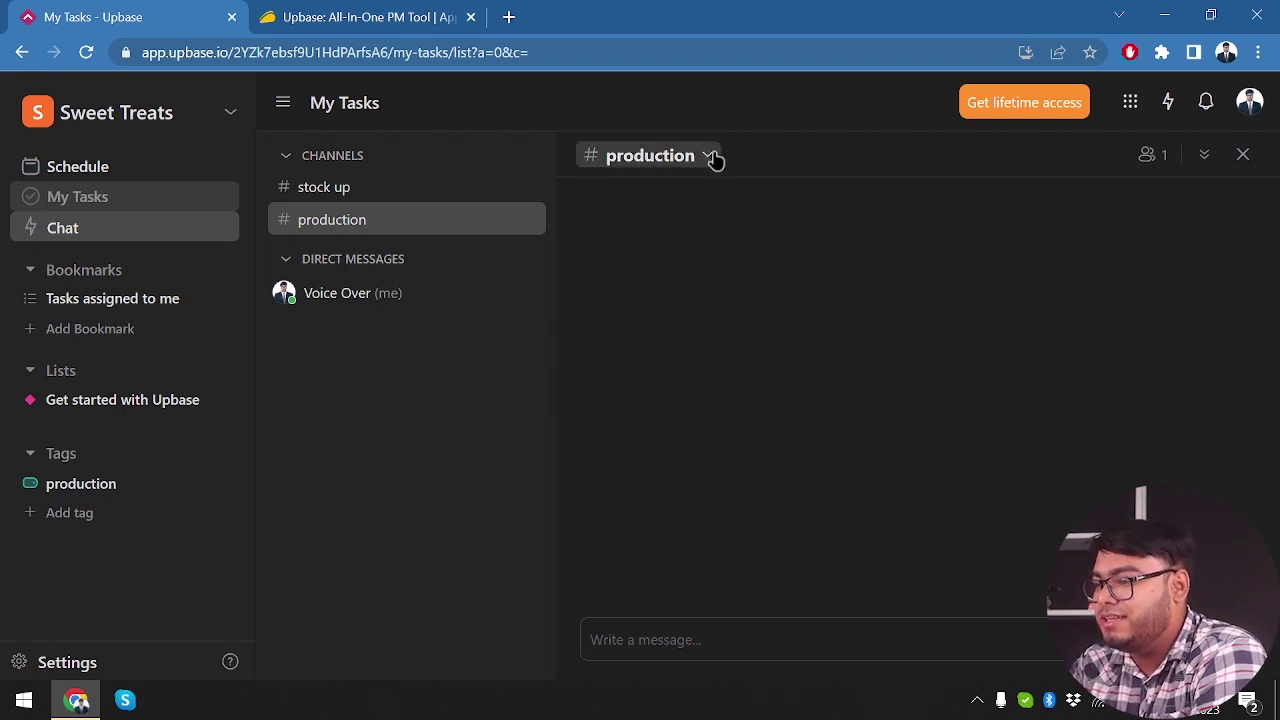
# Create a custom chat channel named "delivery"
pyautogui.click(536, 160)
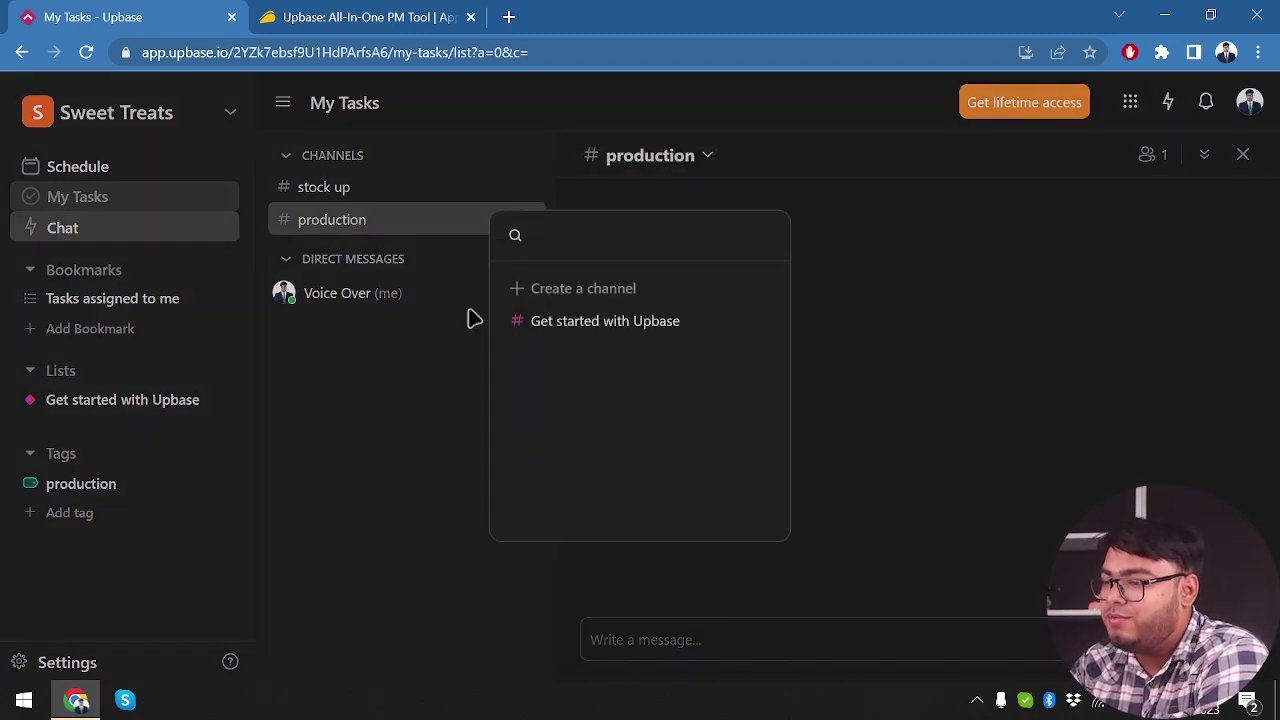
pyautogui.click(565, 294)
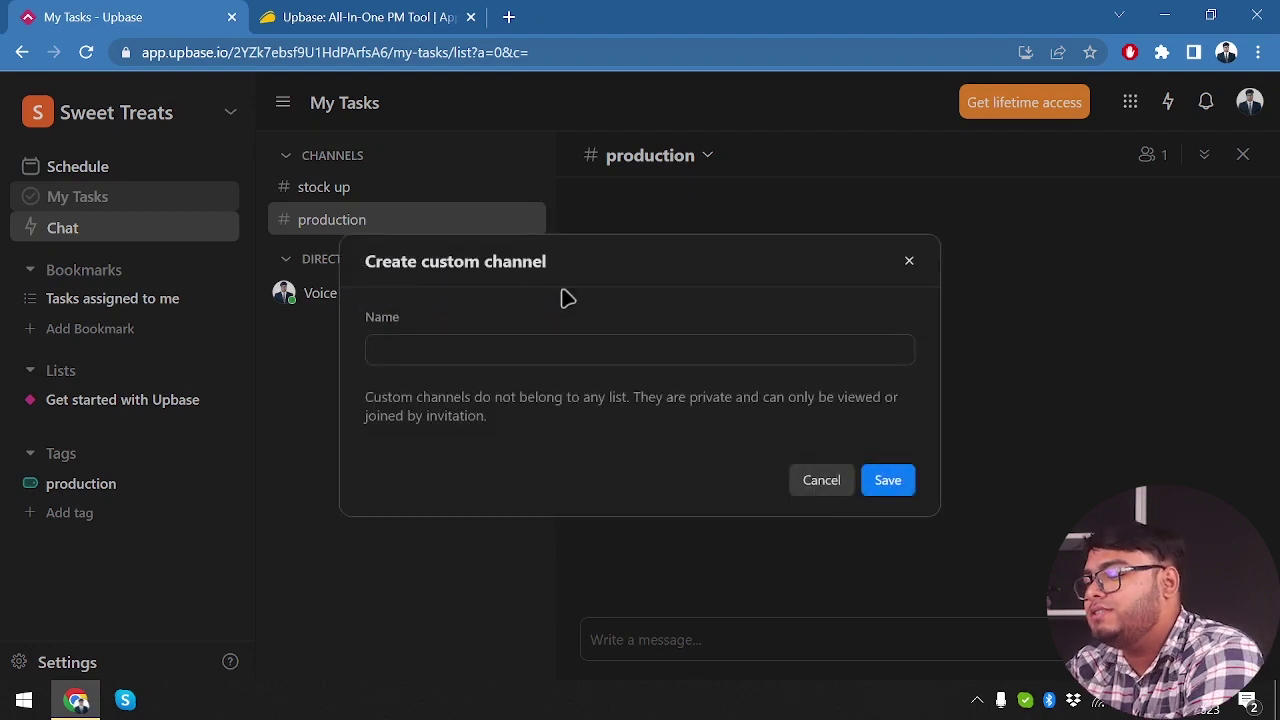
pyautogui.click(514, 346)
pyautogui.write('del')
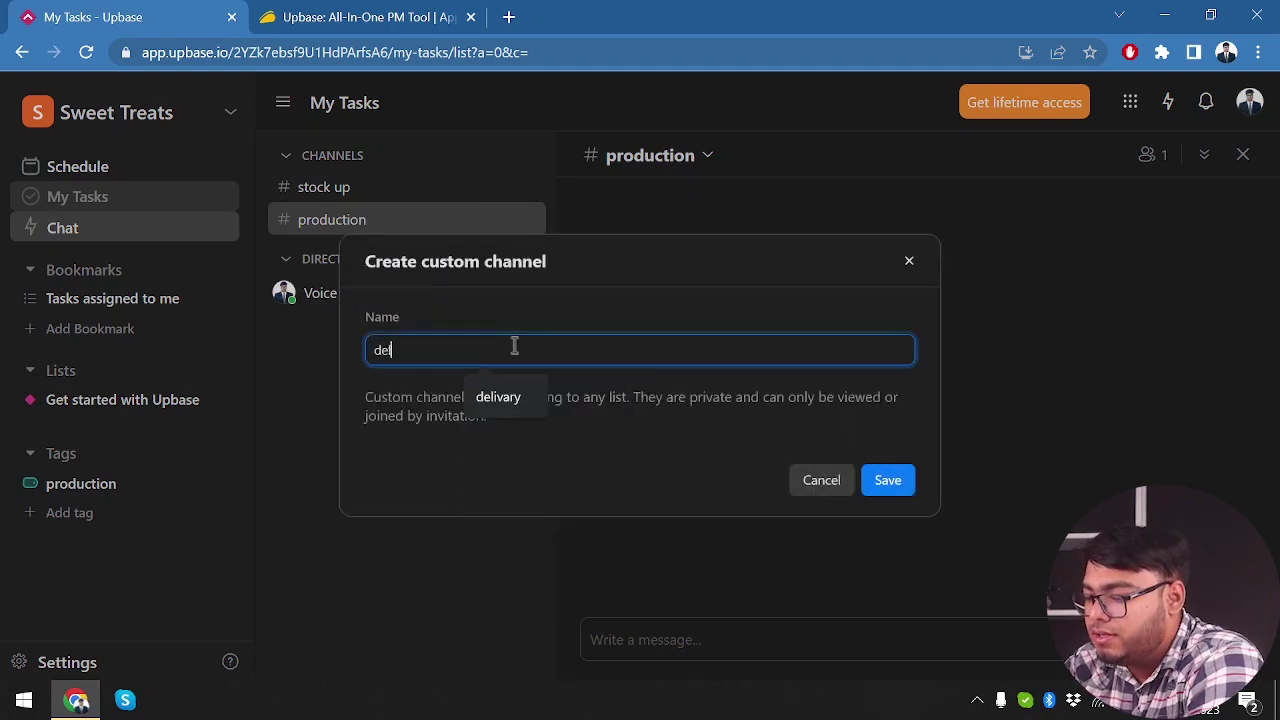
pyautogui.write('ivery')
pyautogui.click(895, 484)
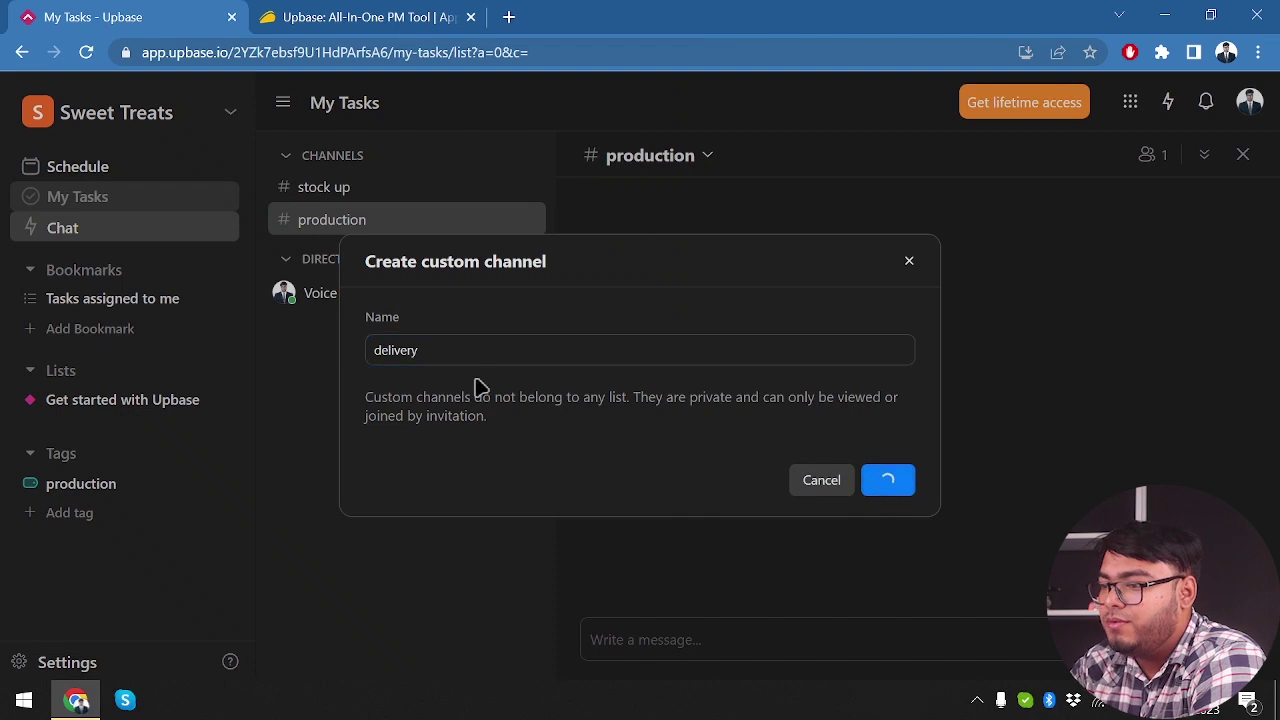
# Look through the stock up, production and delivery chat channels
pyautogui.click(368, 221)
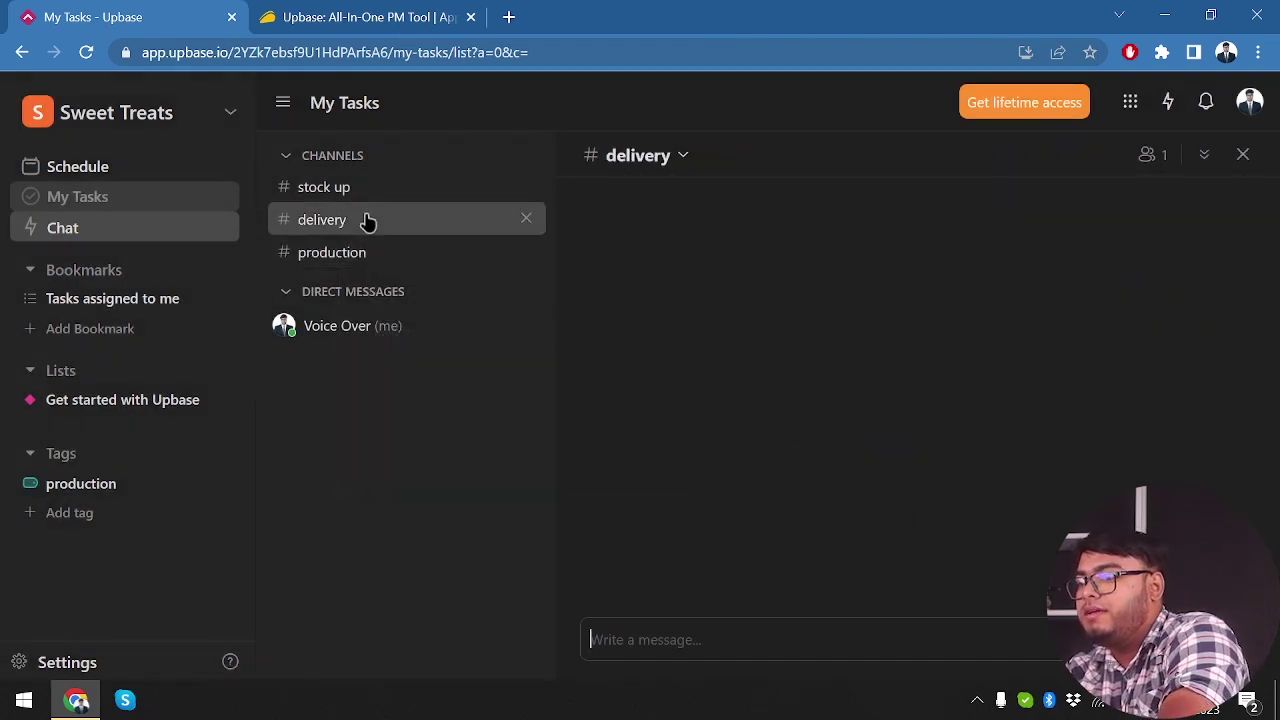
pyautogui.moveTo(319, 228); pyautogui.dragTo(335, 235)
pyautogui.click(338, 236)
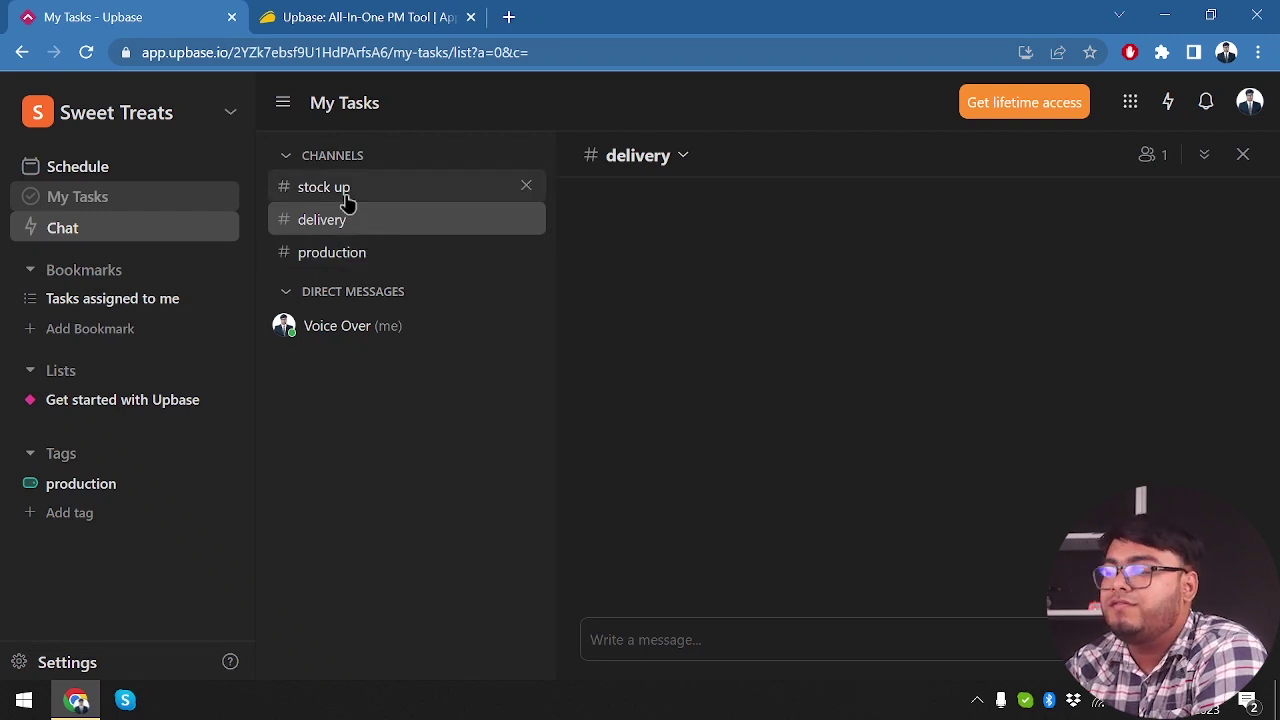
pyautogui.click(346, 199)
pyautogui.click(343, 252)
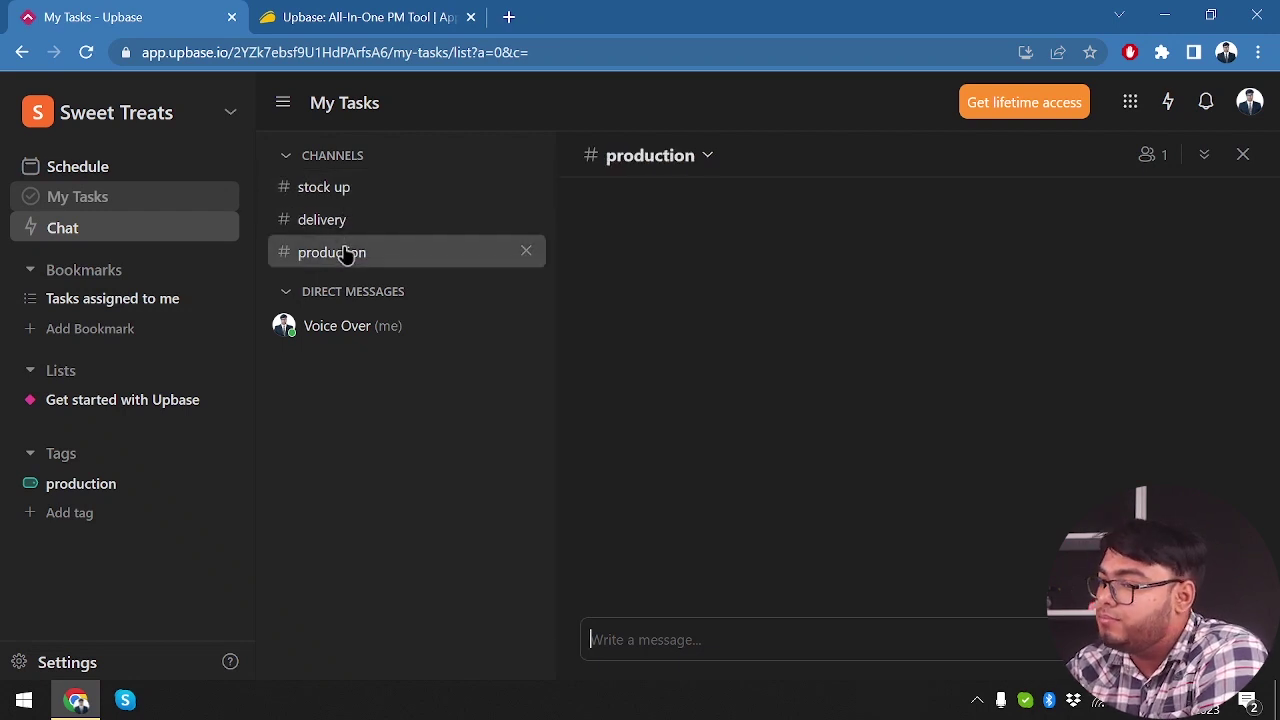
pyautogui.click(356, 233)
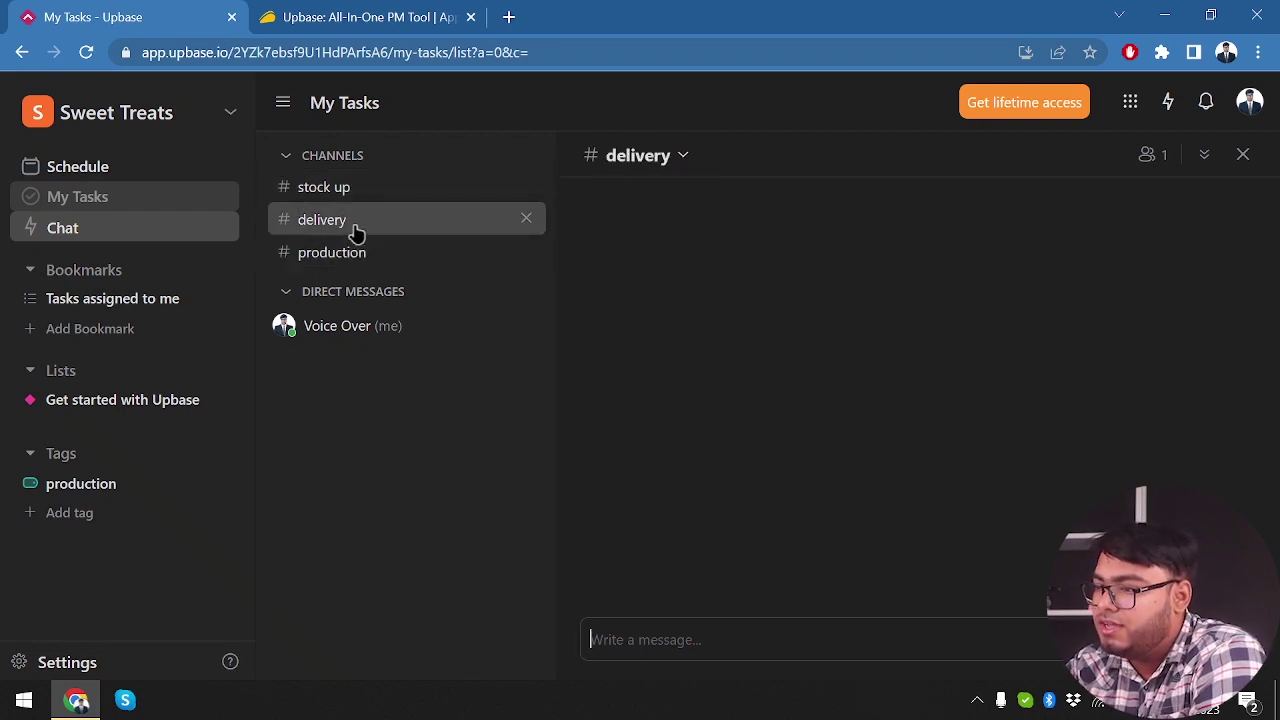
# Review the options available for the delivery channel and dismiss them without choosing one
pyautogui.click(680, 162)
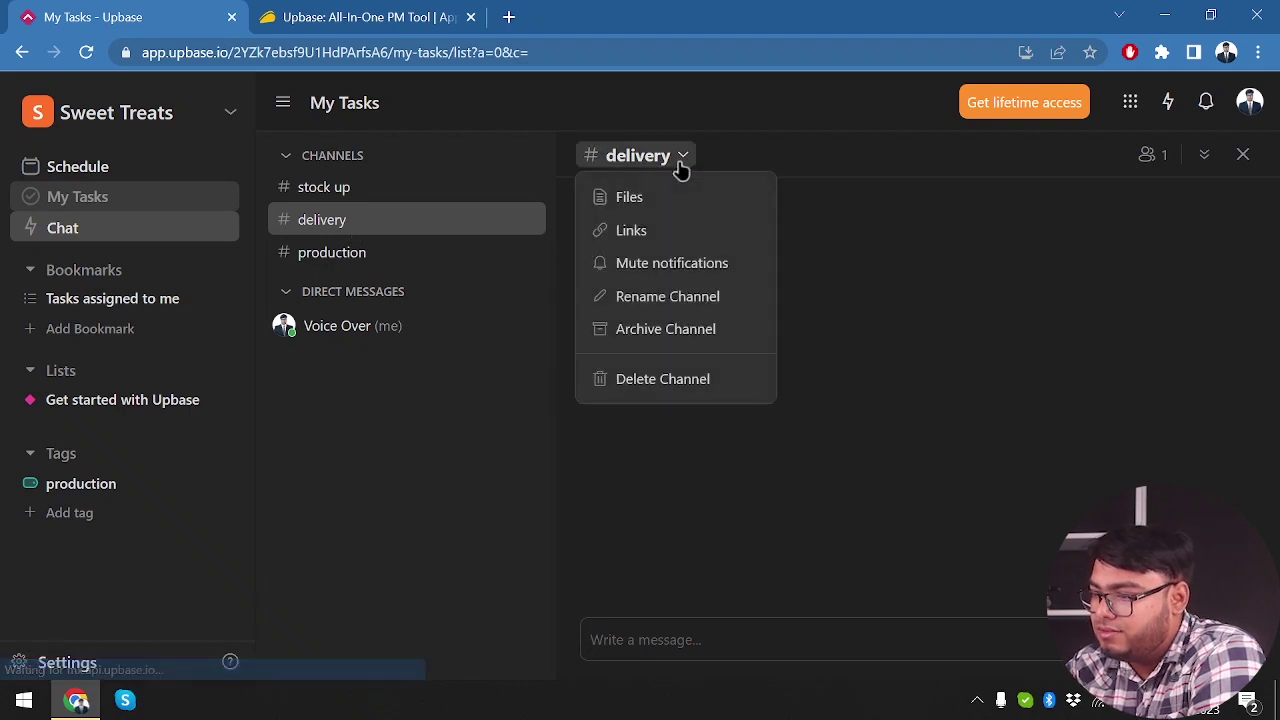
pyautogui.click(666, 166)
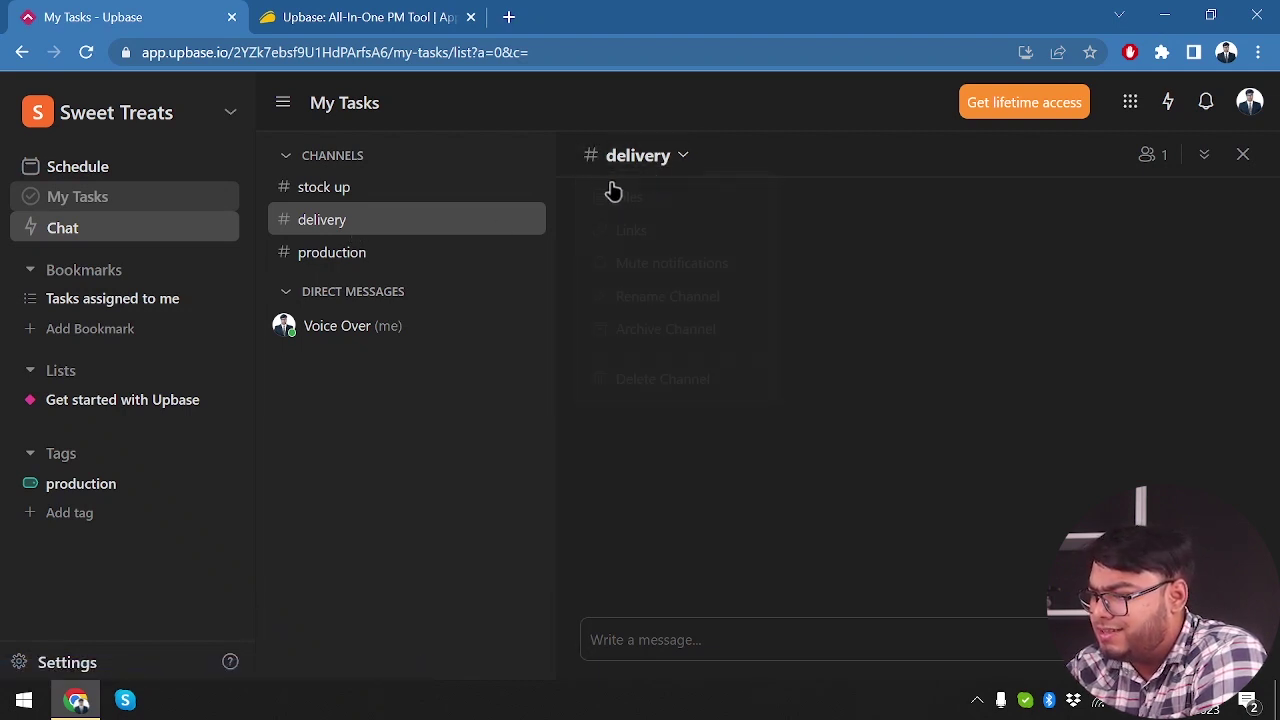
pyautogui.doubleClick(287, 232)
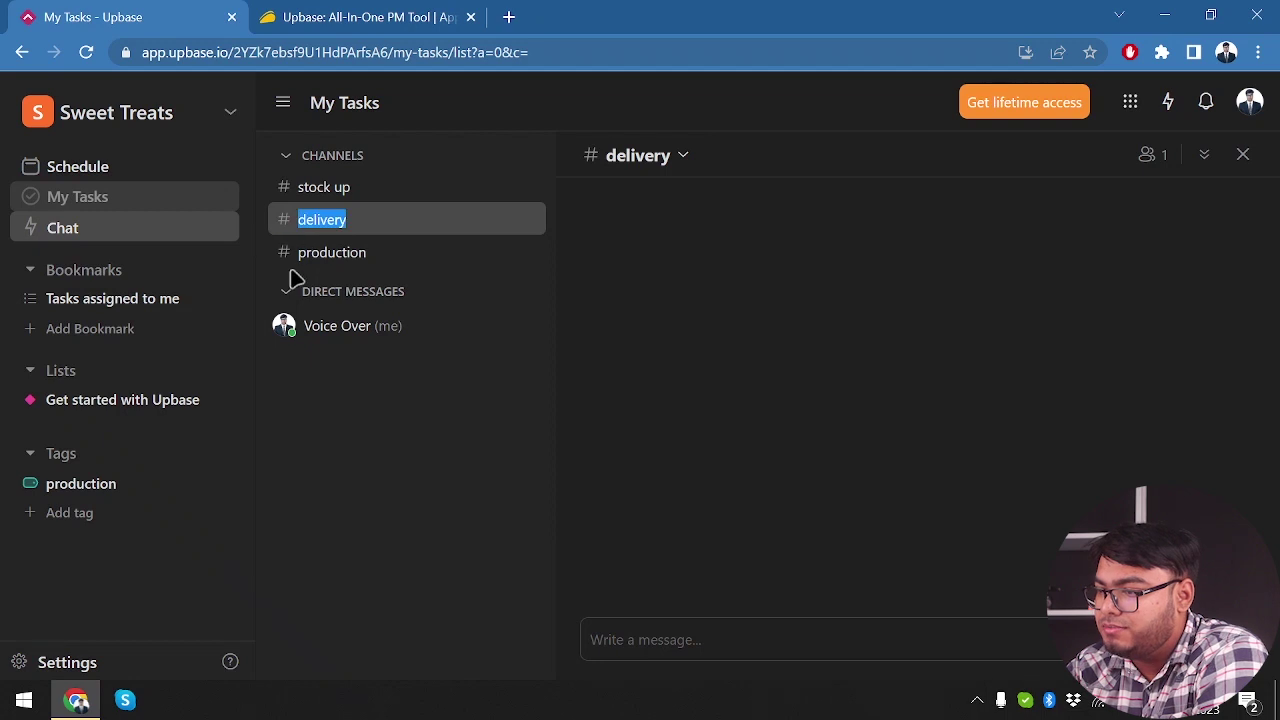
pyautogui.click(336, 229)
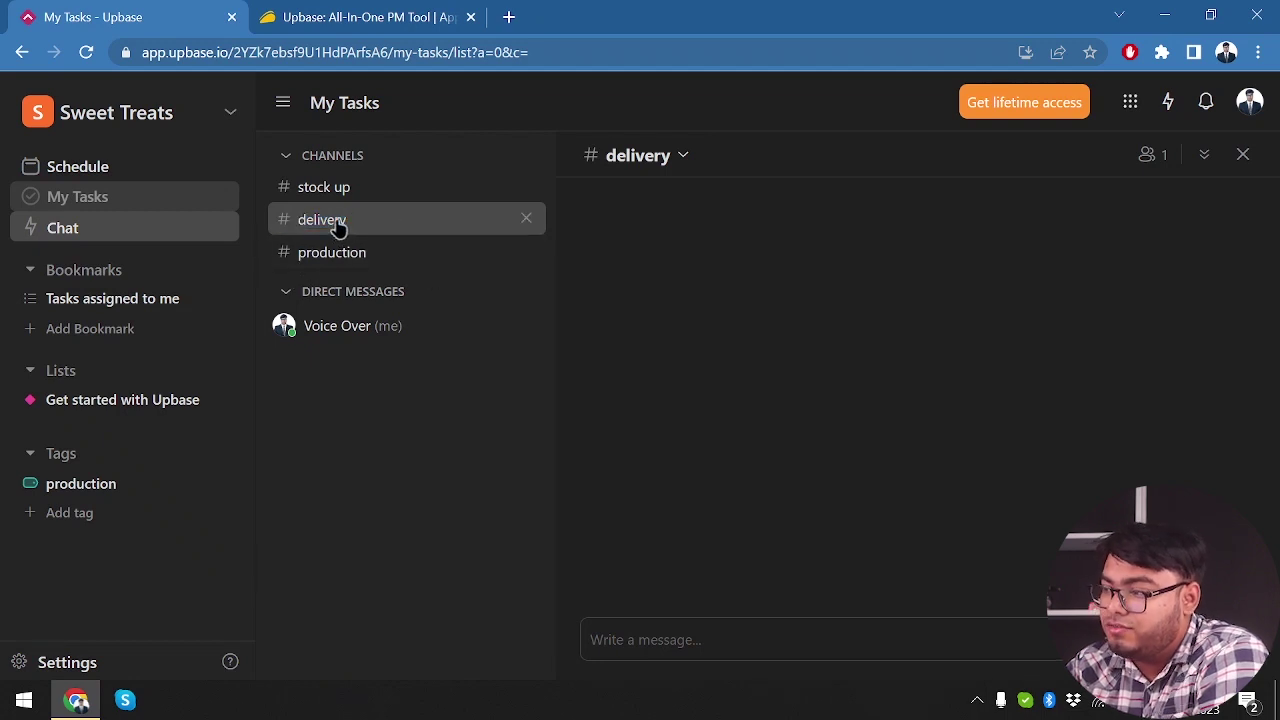
# Close and reopen the chat, and view the production, stock up and delivery channels again
pyautogui.click(1241, 156)
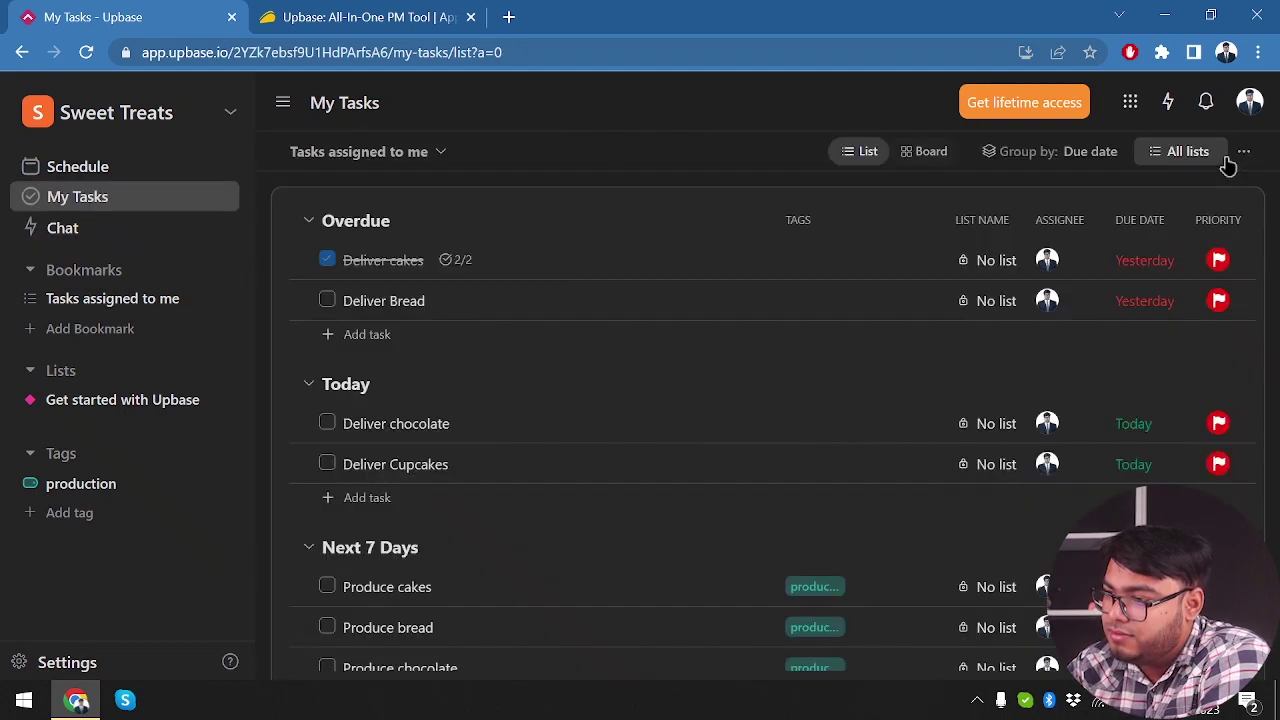
pyautogui.click(120, 230)
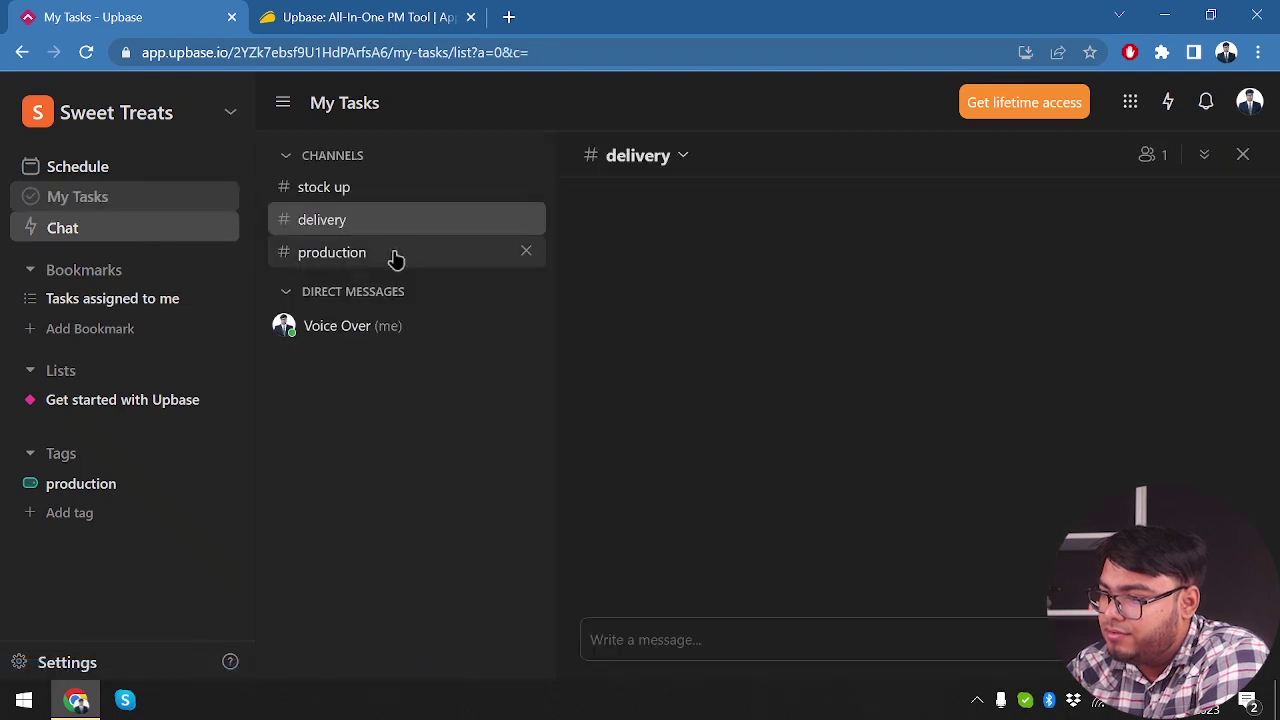
pyautogui.click(328, 255)
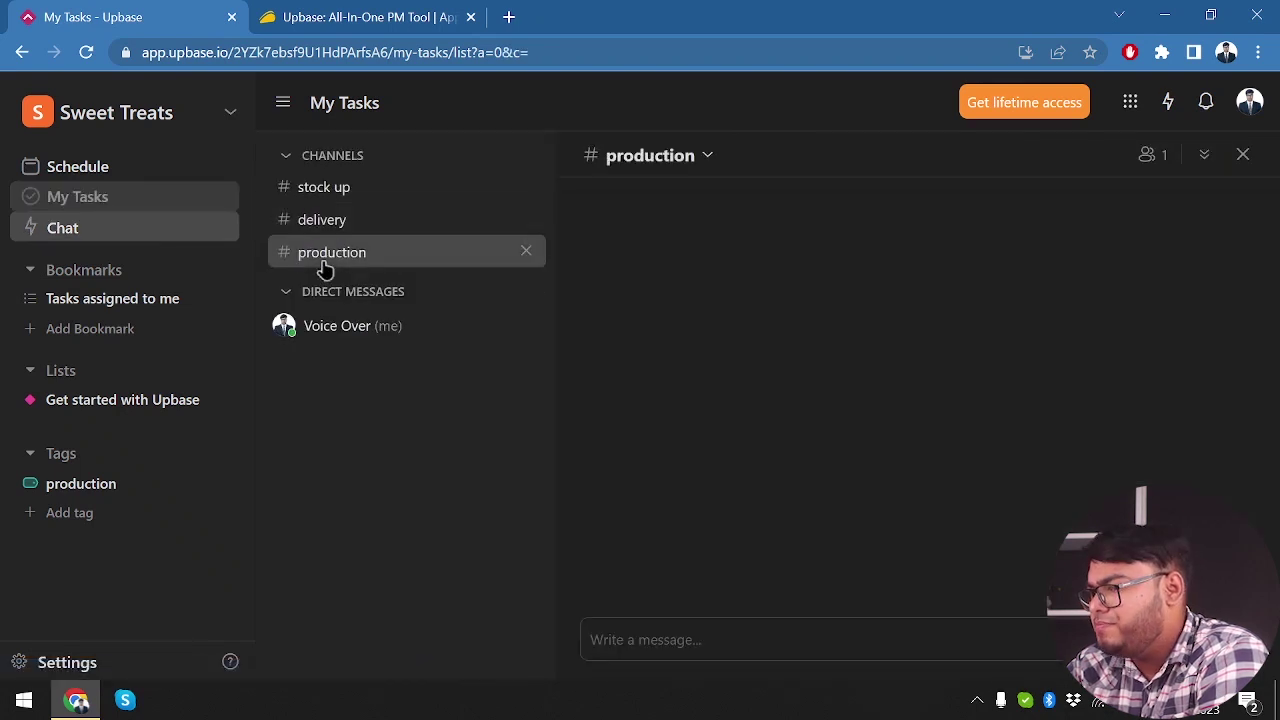
pyautogui.click(352, 199)
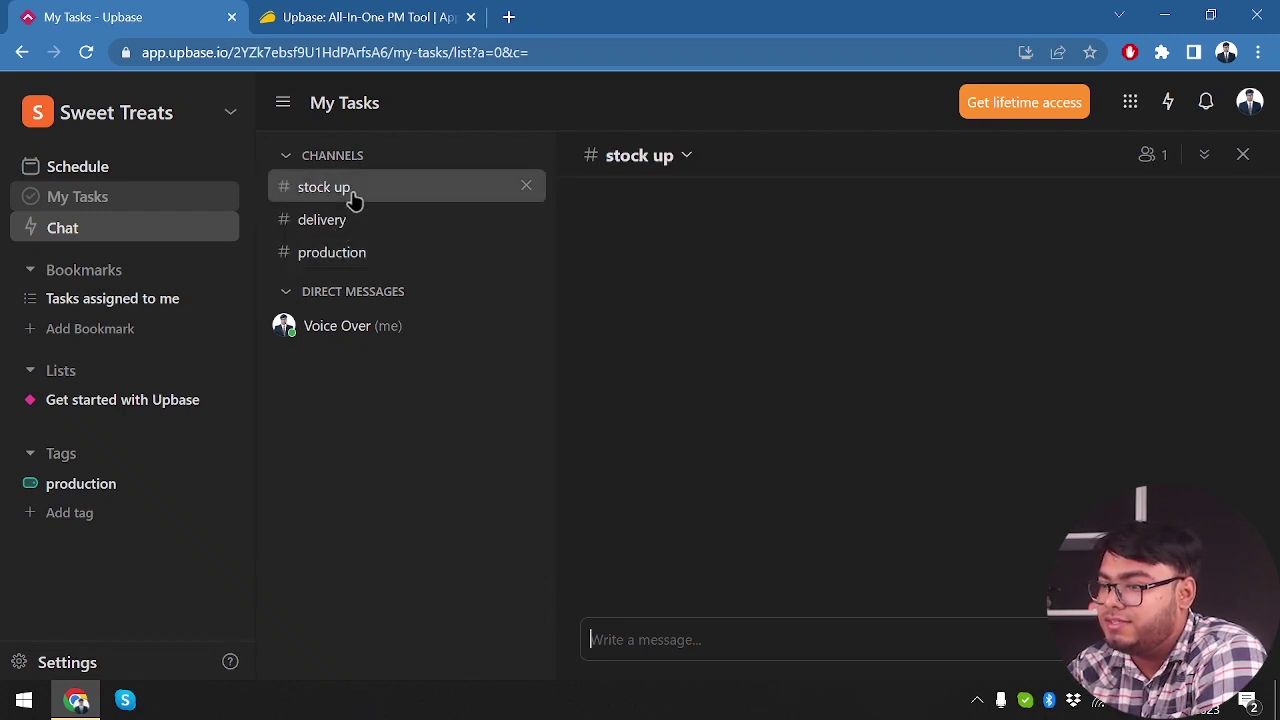
pyautogui.click(349, 224)
pyautogui.click(370, 258)
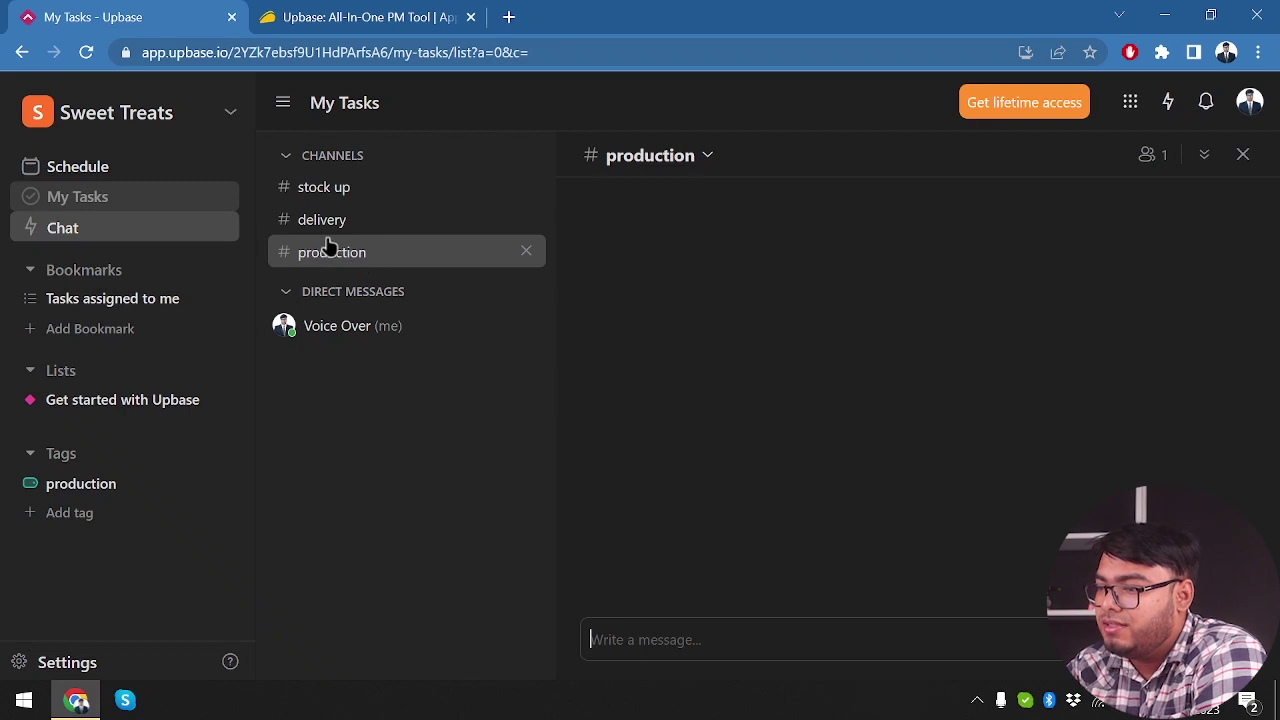
pyautogui.click(390, 222)
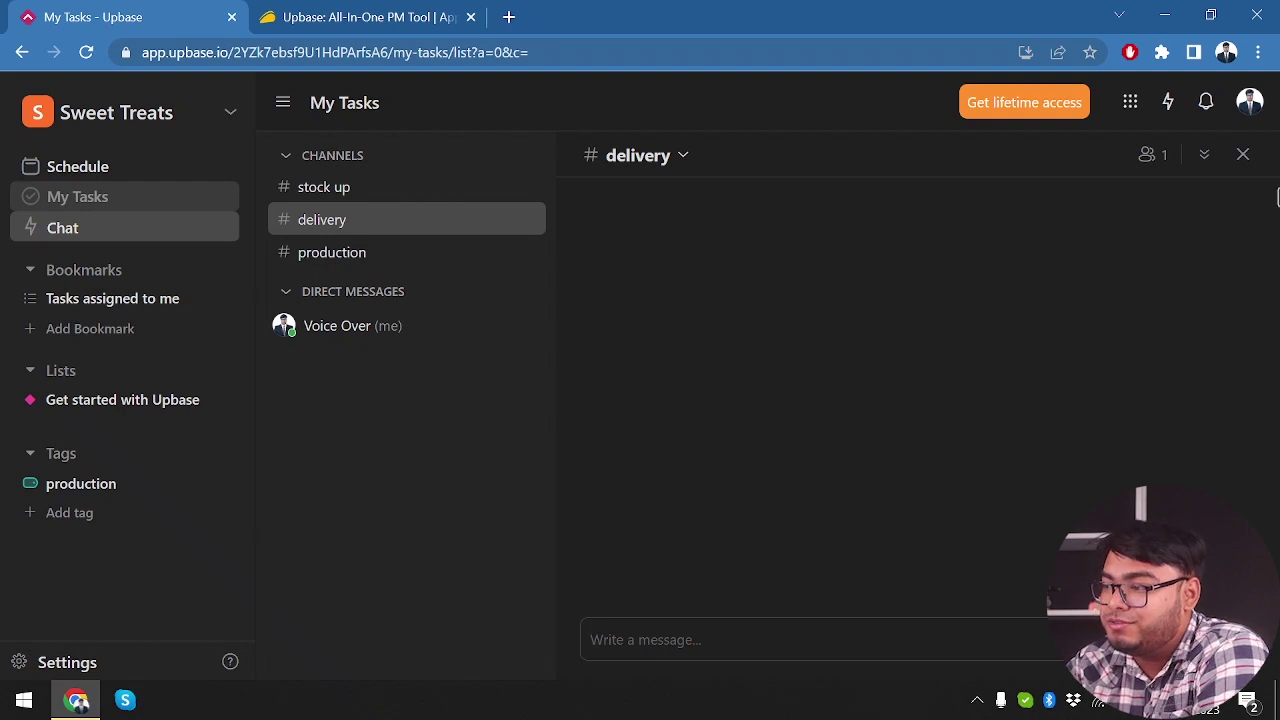
# Check the member lists of the delivery, stock up and production channels, closing each list again
pyautogui.click(1150, 156)
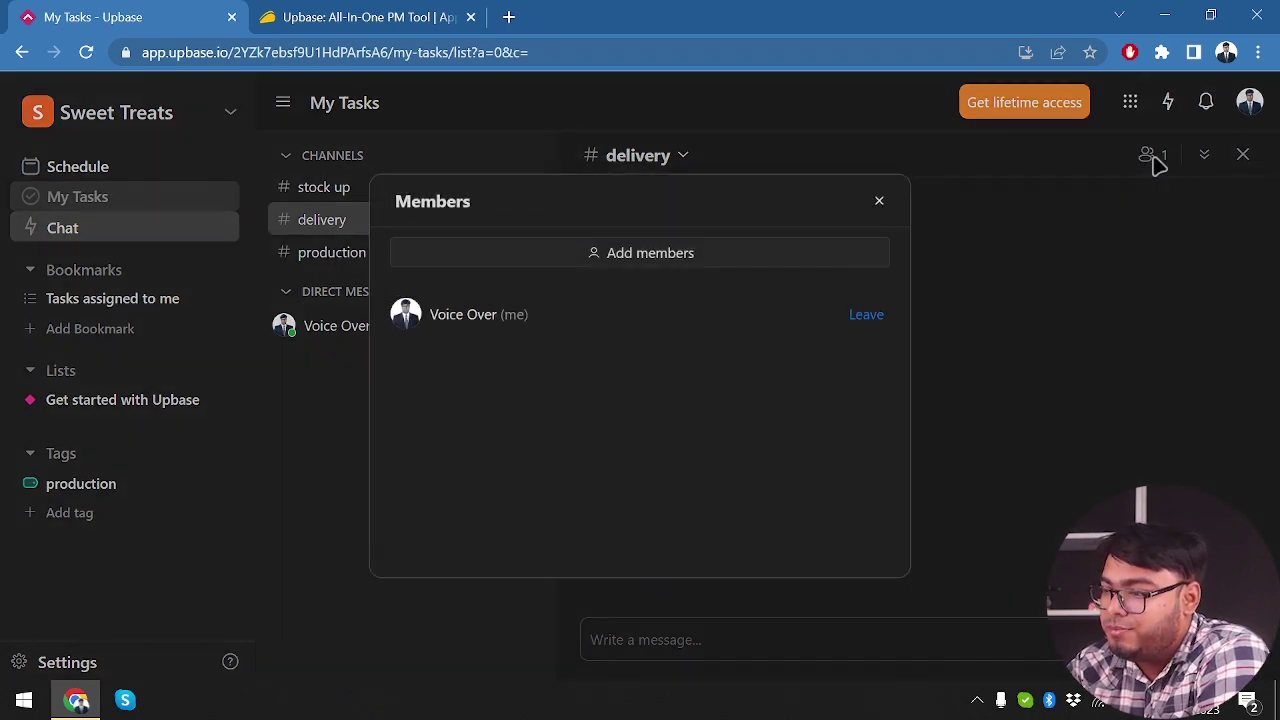
pyautogui.click(881, 205)
pyautogui.click(435, 195)
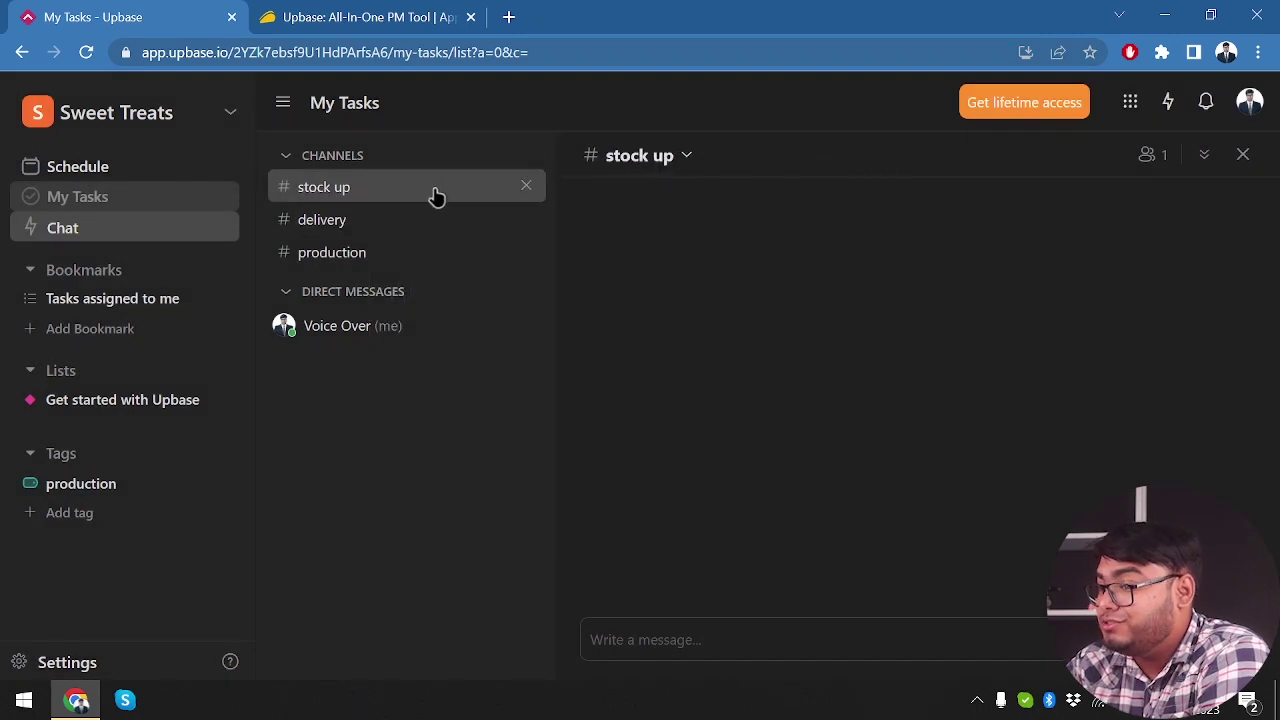
pyautogui.click(1148, 158)
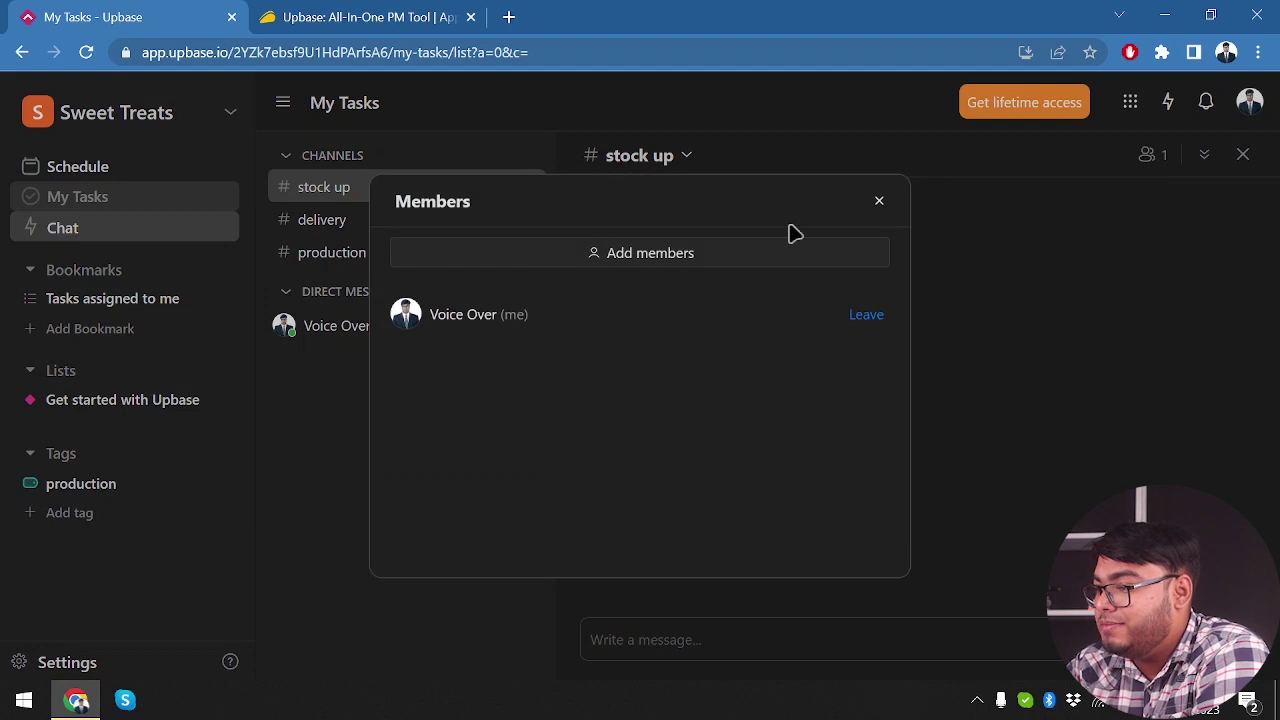
pyautogui.click(881, 202)
pyautogui.click(343, 252)
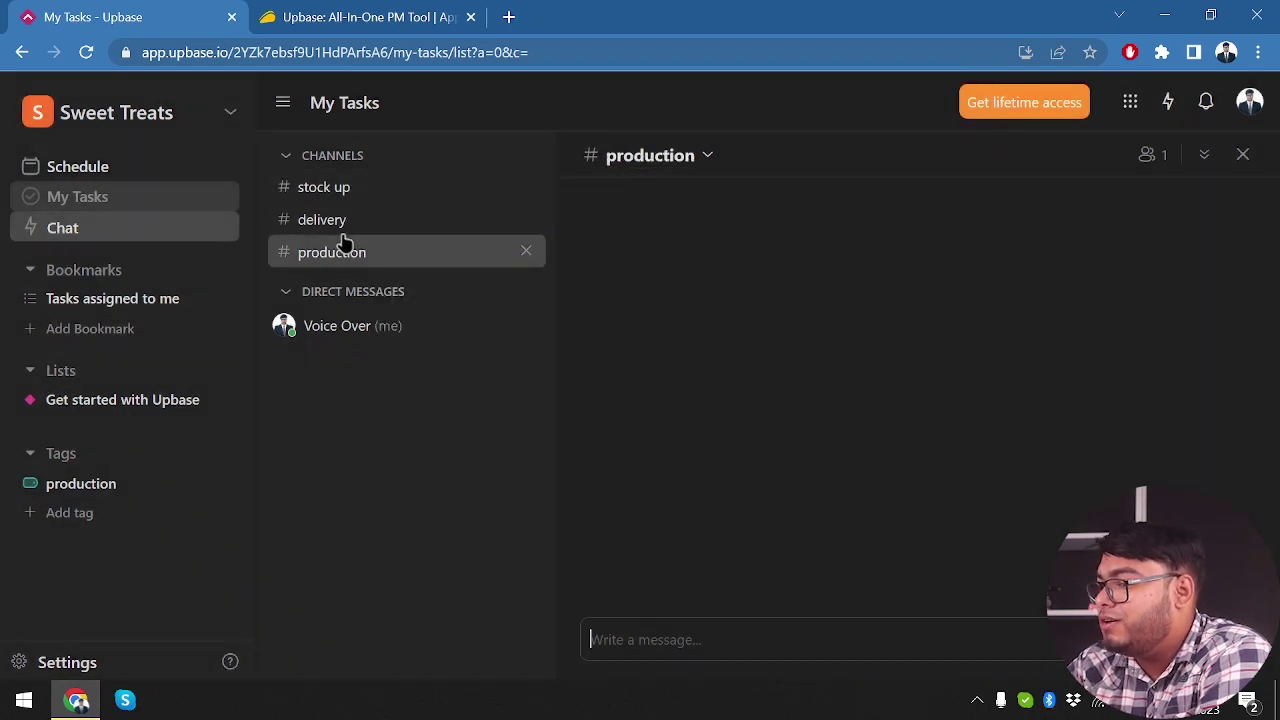
pyautogui.click(337, 221)
pyautogui.click(1145, 157)
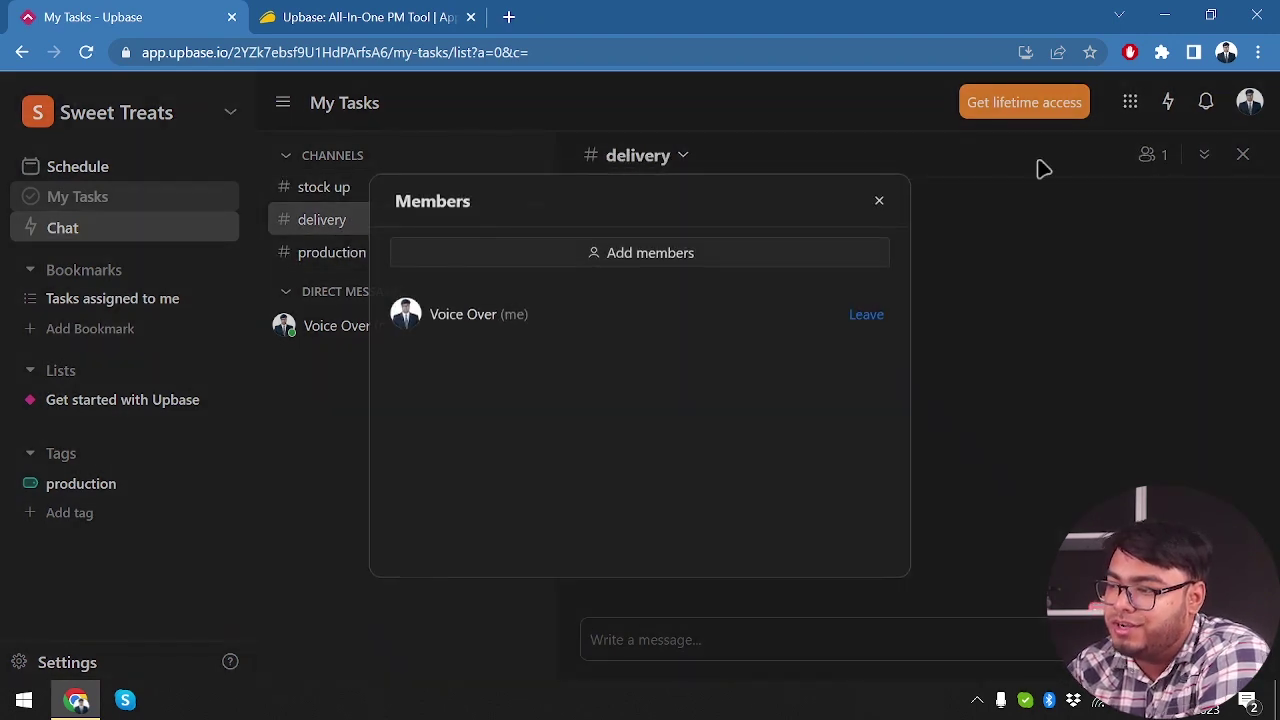
pyautogui.click(1160, 195)
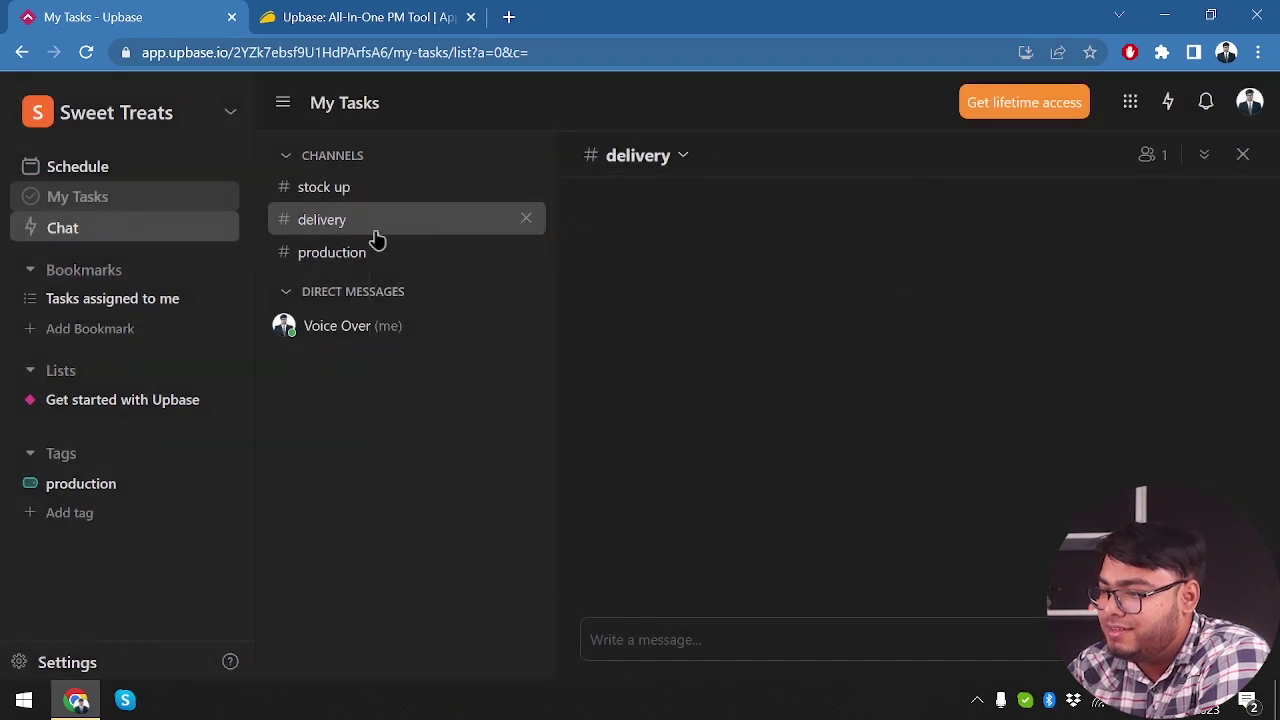
pyautogui.click(320, 260)
pyautogui.click(1147, 157)
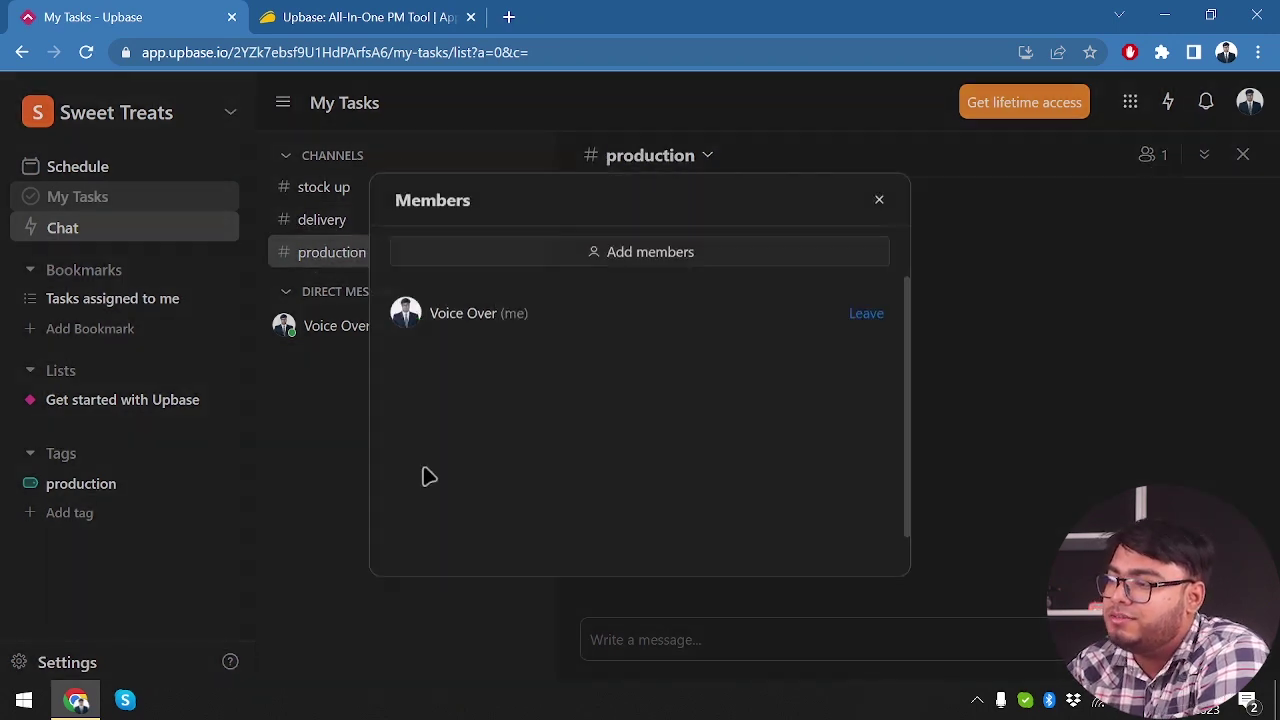
pyautogui.click(879, 202)
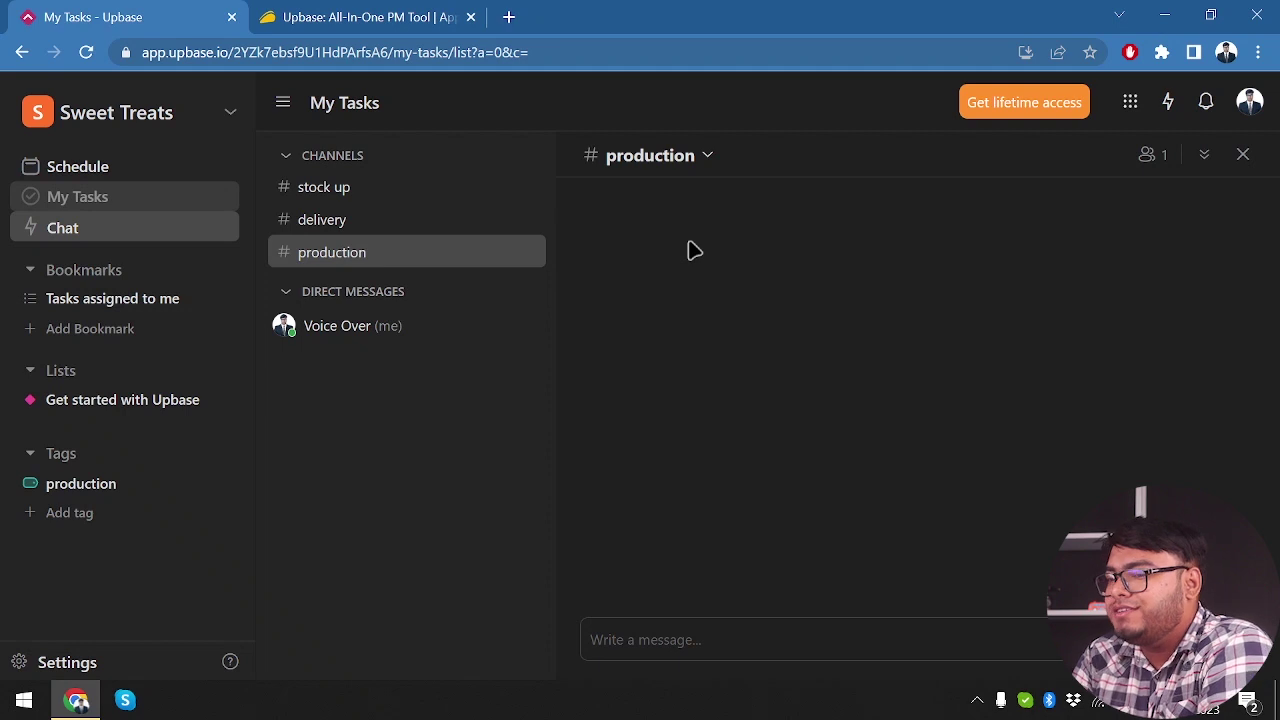
# View the daily schedule, and examine the assigned tasks under My Tasks as a board
pyautogui.click(88, 177)
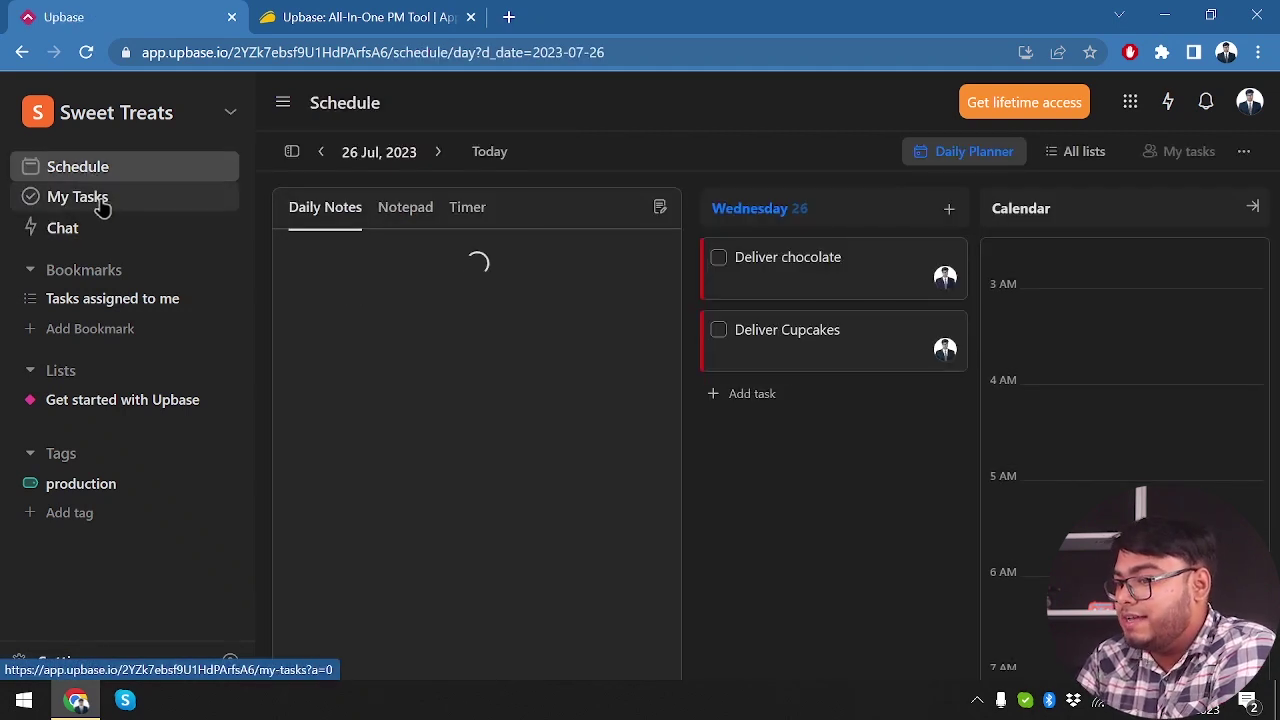
pyautogui.click(100, 200)
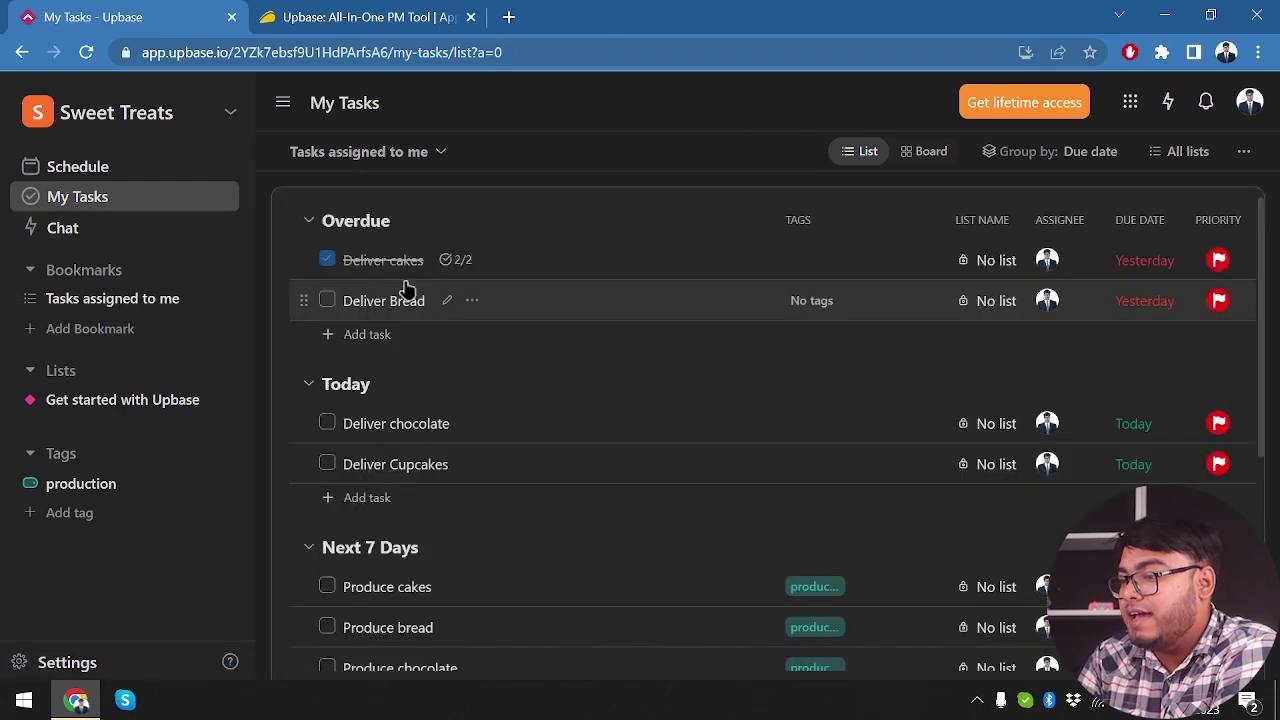
pyautogui.click(933, 160)
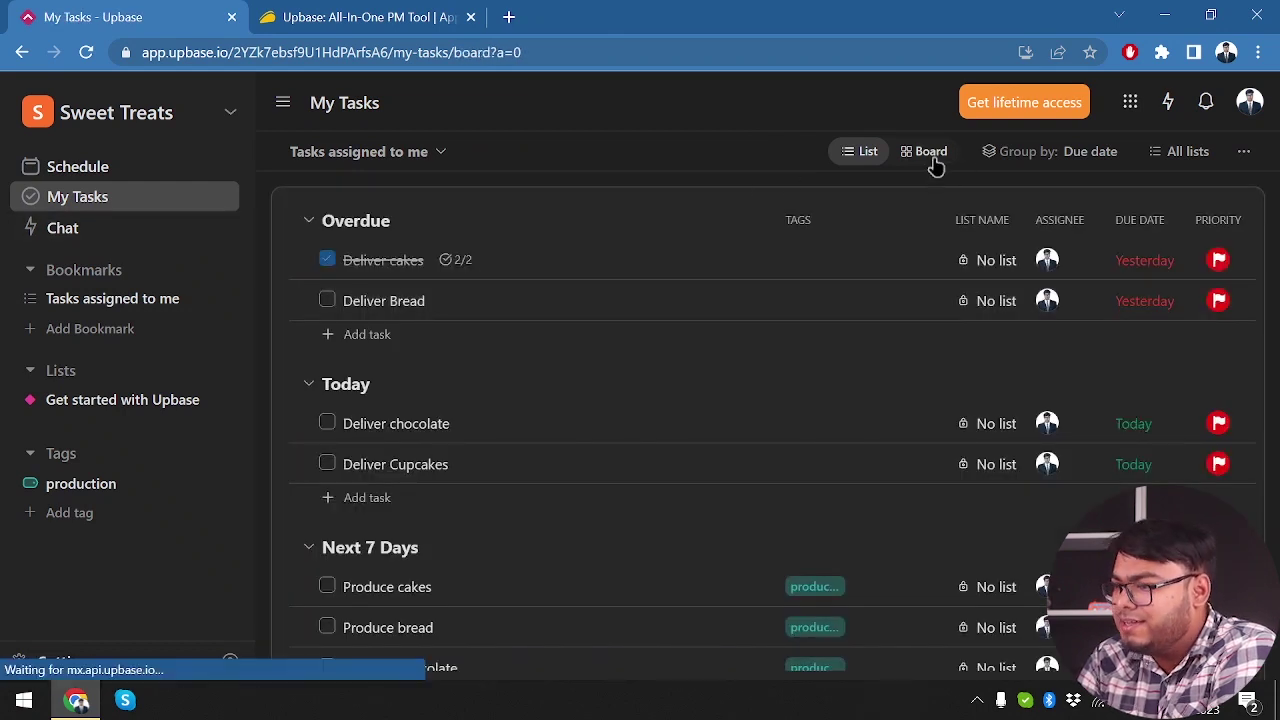
pyautogui.hscroll(5, 830, 349)
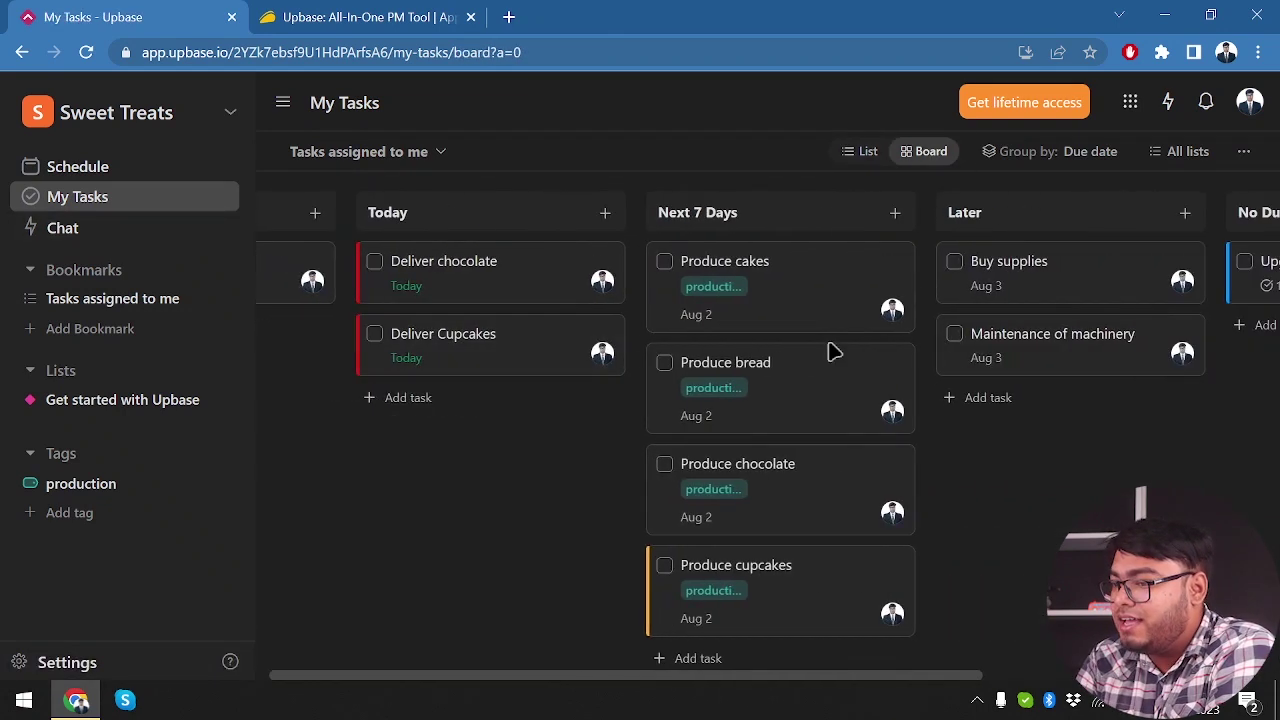